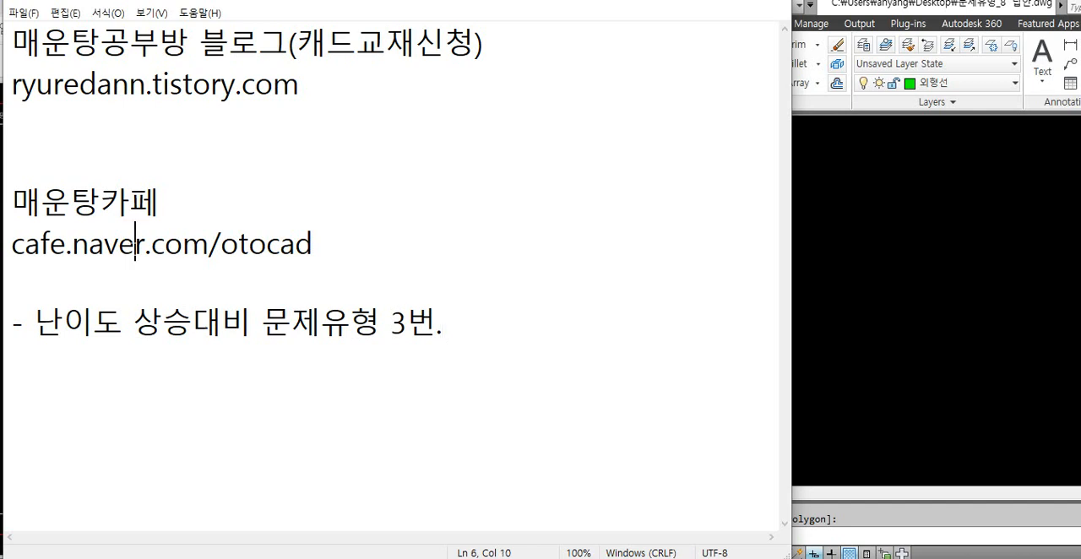
left_click(211, 82)
left_click(315, 244)
left_click(444, 322)
left_click(864, 337)
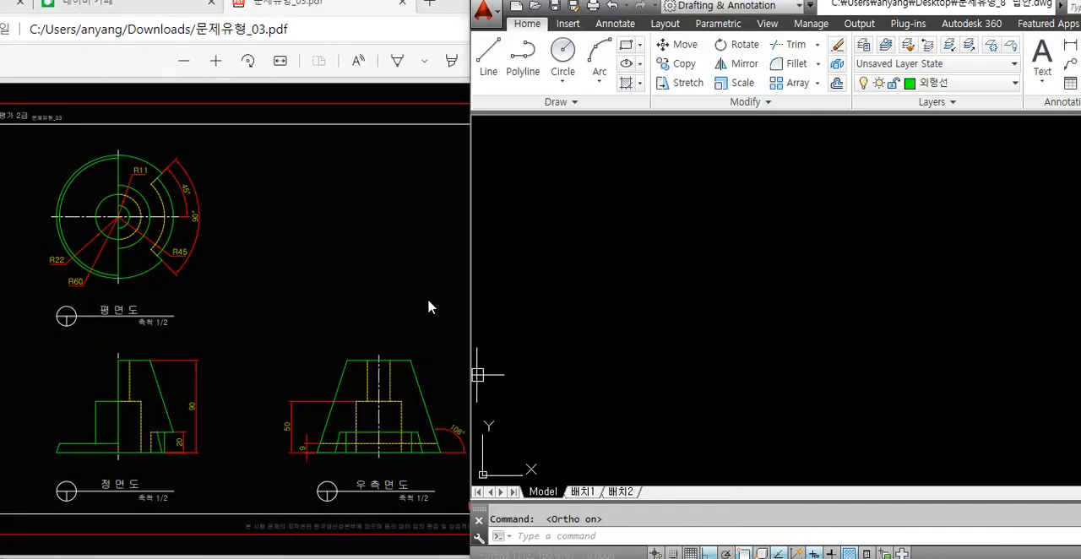
left_click(429, 307)
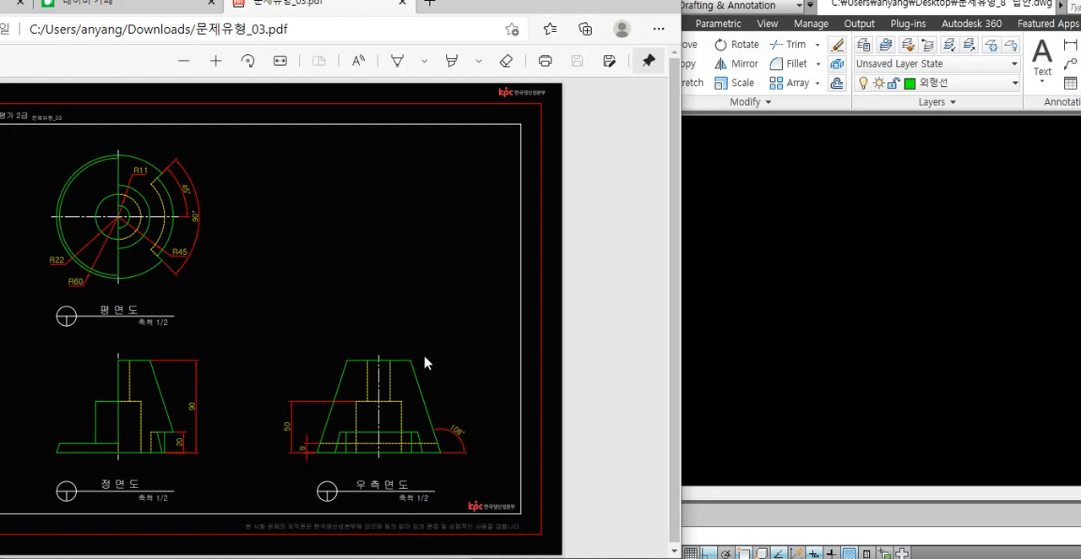
In AutoCAD, draw the plan view's outer circle with a radius of 60 and regenerate the drawing
left_click(798, 344)
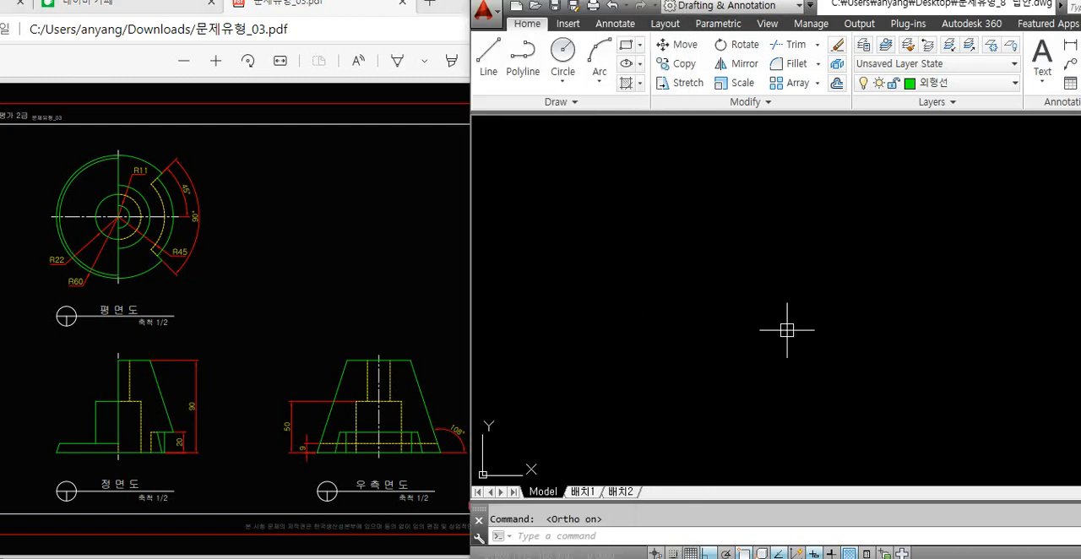
type("c")
key("Return")
left_click(627, 241)
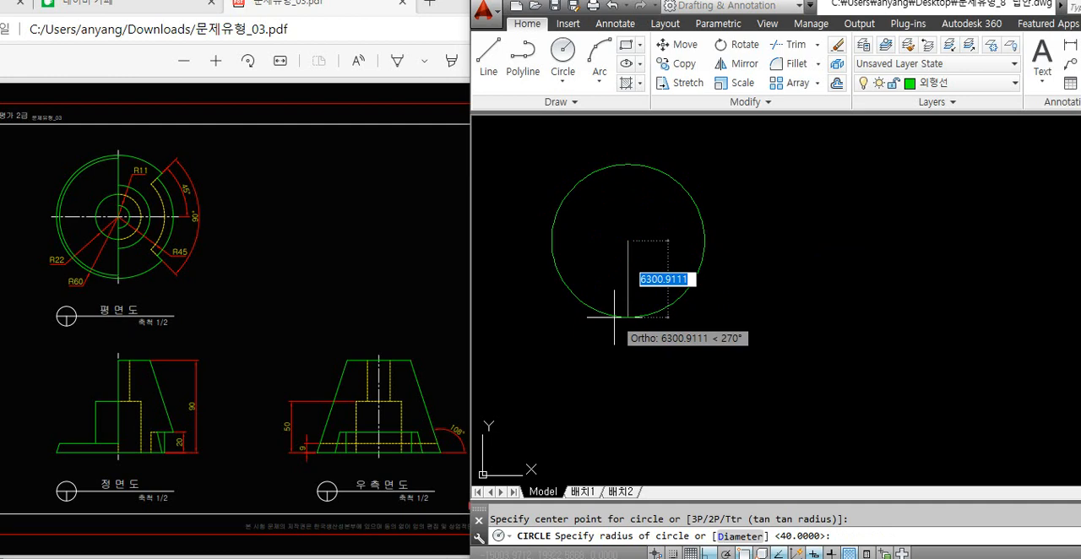
type("60")
key("Return")
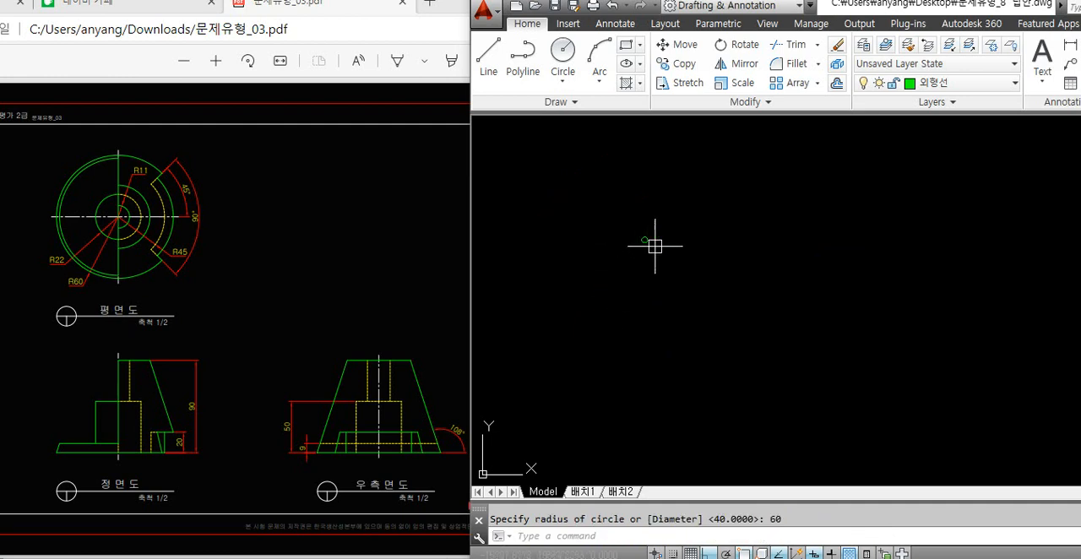
scroll(628, 232, "up", 10)
type("re")
key("Escape")
type("re")
key("Return")
scroll(608, 213, "up", 6)
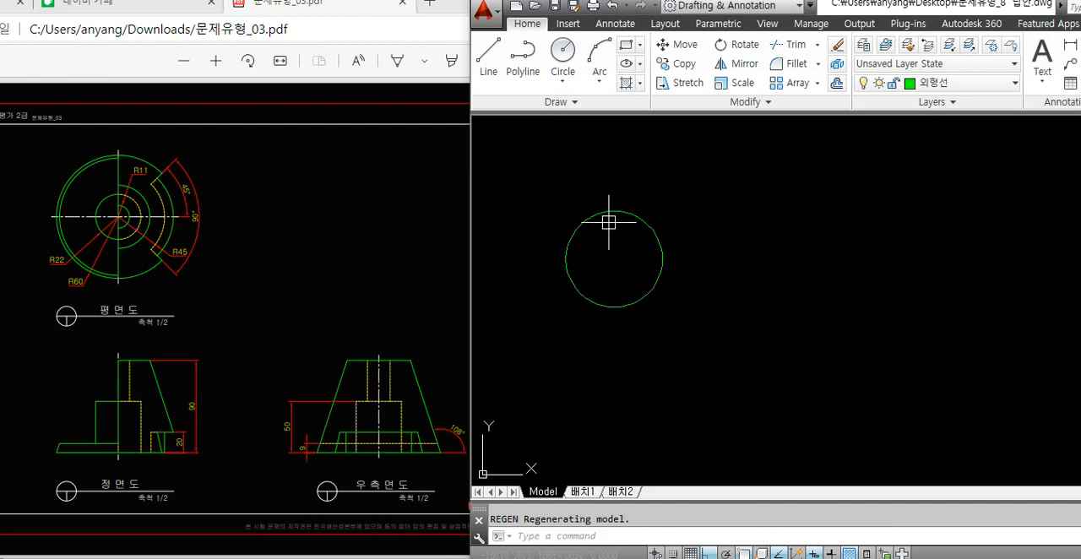
key("Escape")
Examine the plan view in the reference PDF and mark its R60 outer circle on screen
left_click(132, 248)
scroll(46, 210, "up", 2, "ctrl")
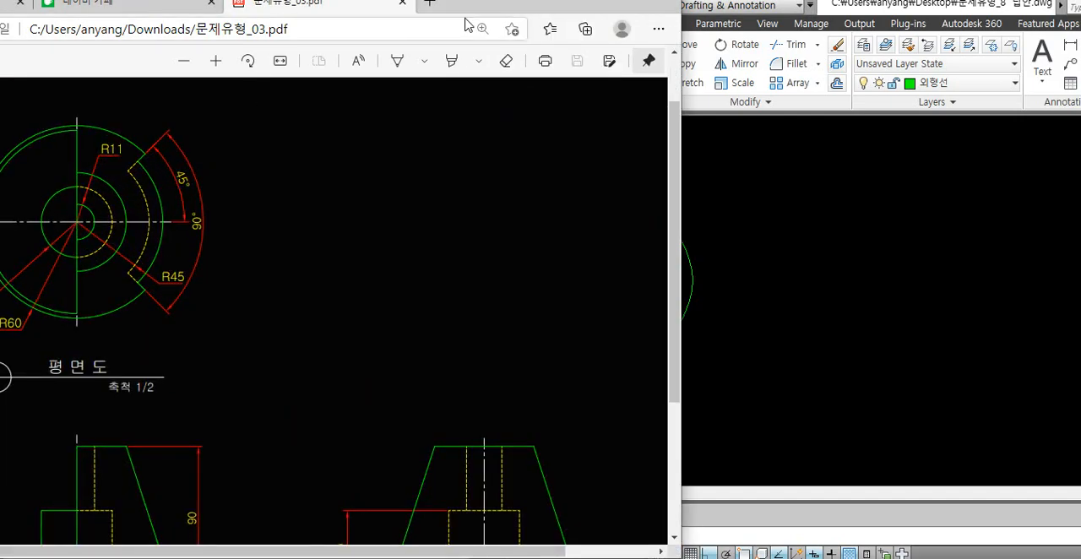
left_click_drag(480, 14, 528, 19)
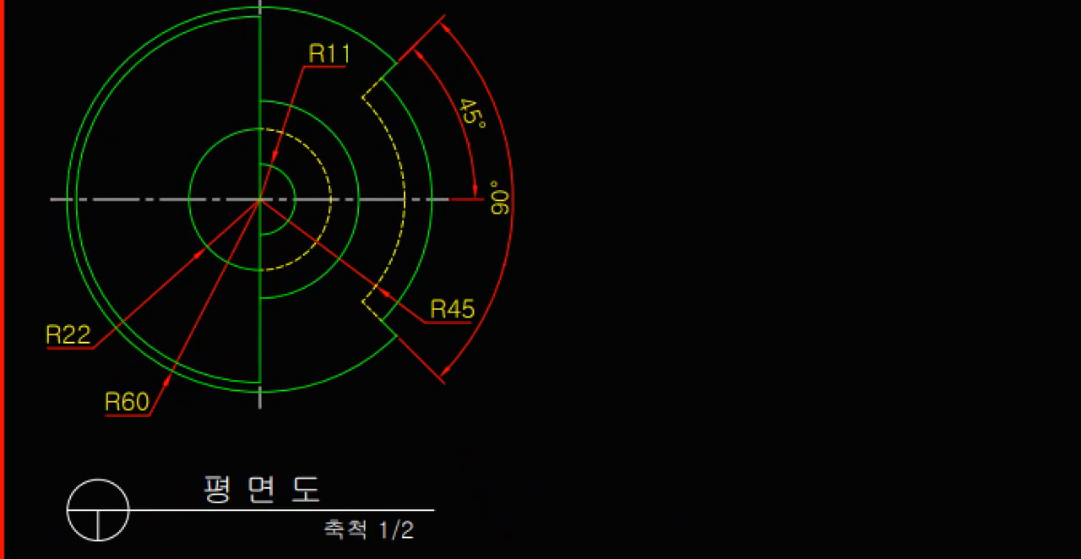
left_click_drag(173, 373, 240, 395)
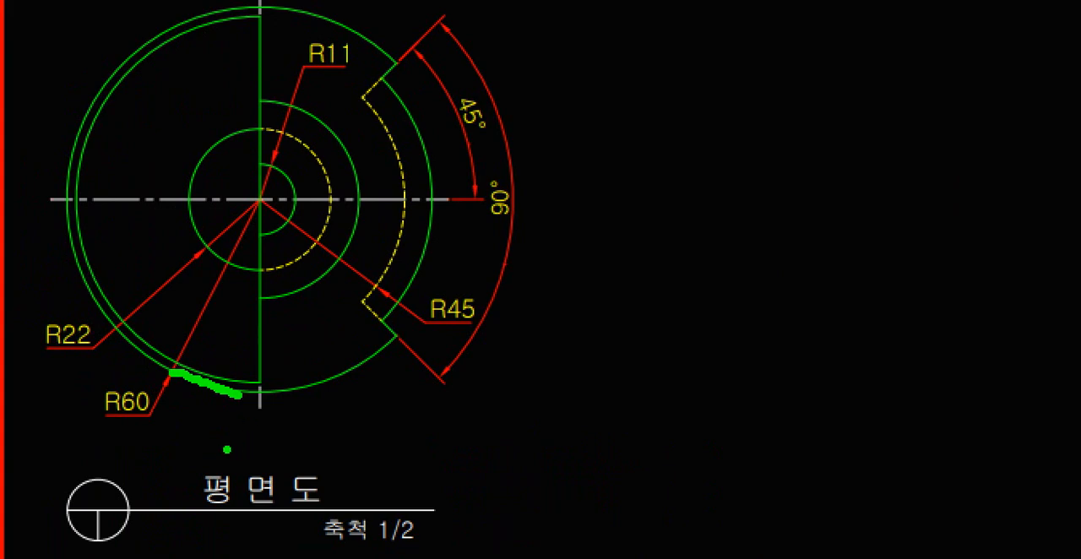
left_click(765, 269)
Draw a vertical projection line downward from the circle's left quadrant in AutoCAD
scroll(704, 271, "down", 2)
middle_click_drag(713, 306, 750, 228)
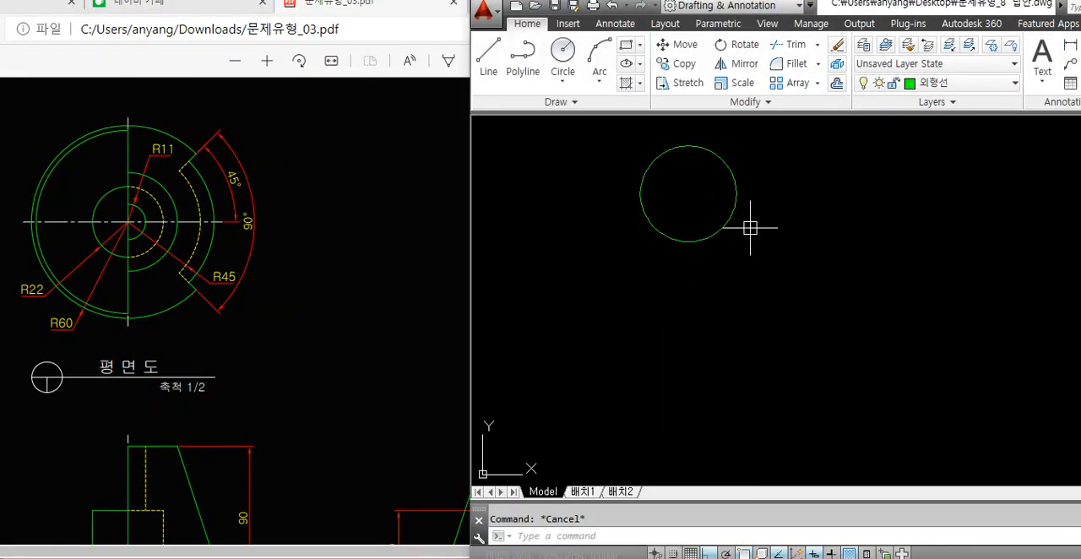
type("l")
key("Return")
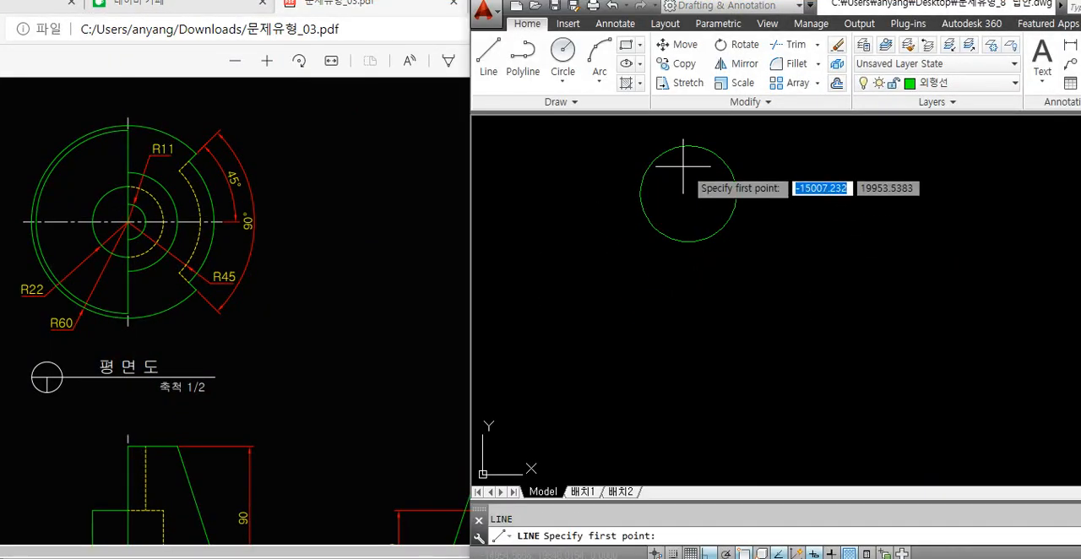
left_click(644, 186)
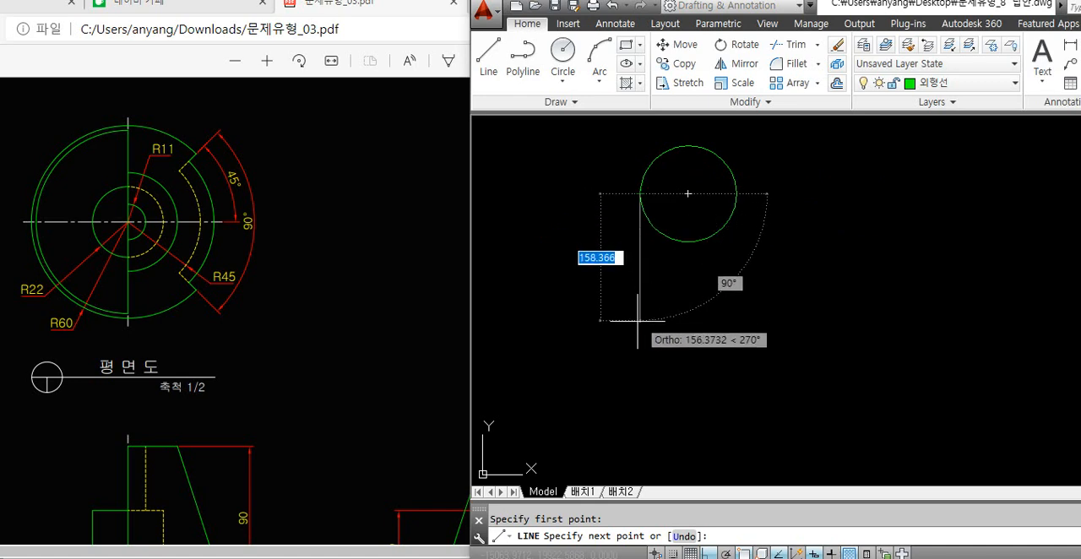
left_click(640, 385)
key("Return")
key("Return")
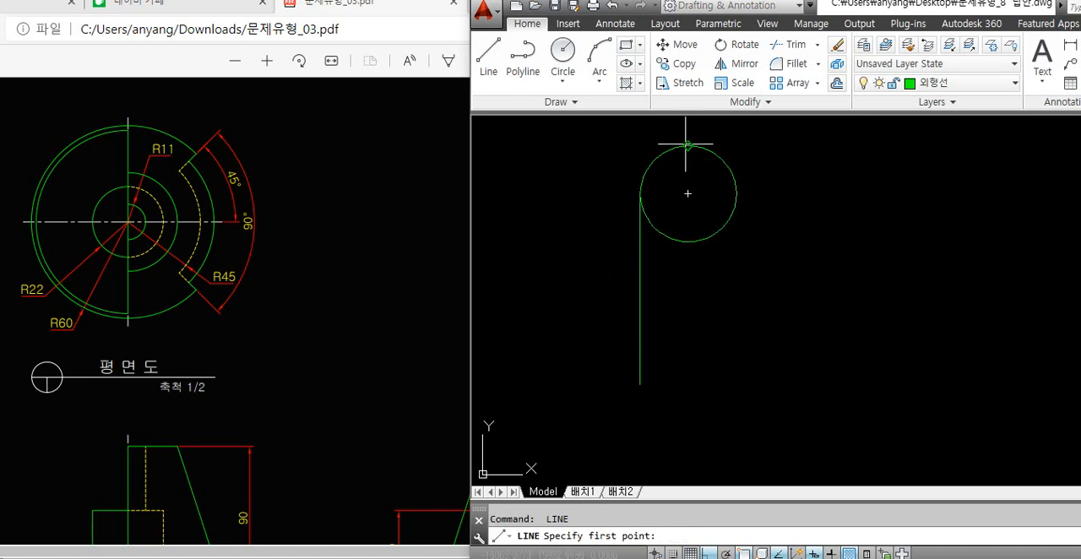
Draw a horizontal projection line rightward from the circle's top quadrant and continue it vertically downward
left_click(686, 145)
left_click(876, 145)
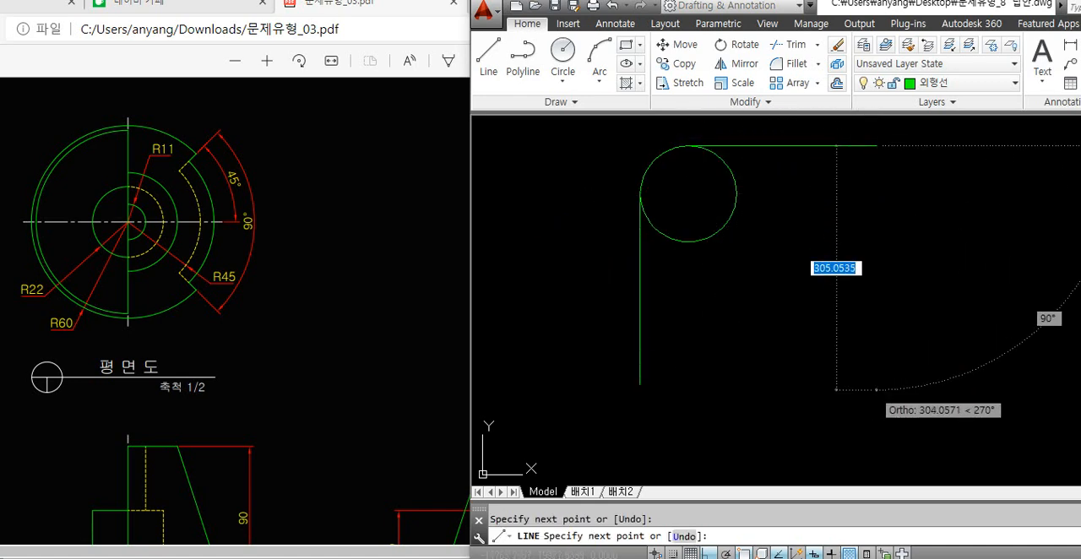
left_click(877, 390)
key("Return")
key("Return")
Draw a 45° transfer line down and to the left from the corner of the upper projection lines
left_click(877, 145)
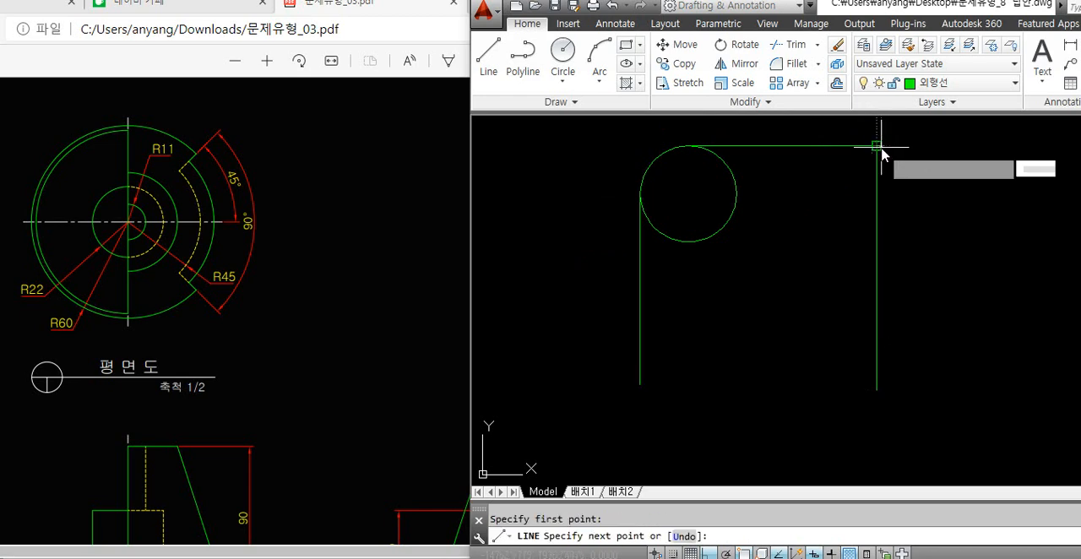
type("<45")
key("Return")
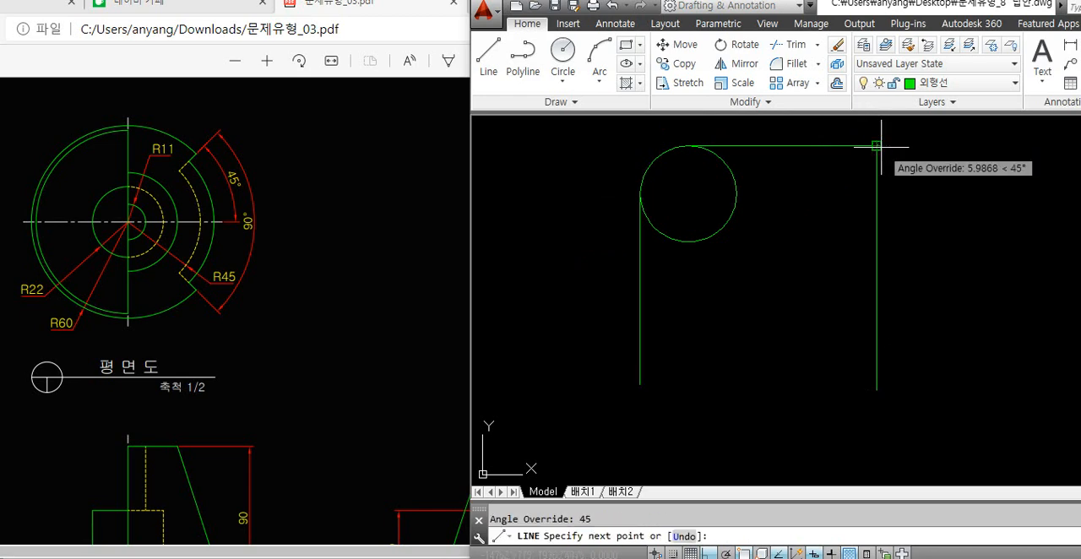
left_click(758, 265)
key("Return")
key("Return")
Draw a horizontal projection line from the circle's bottom quadrant to just past the 45° transfer line
left_click(693, 242)
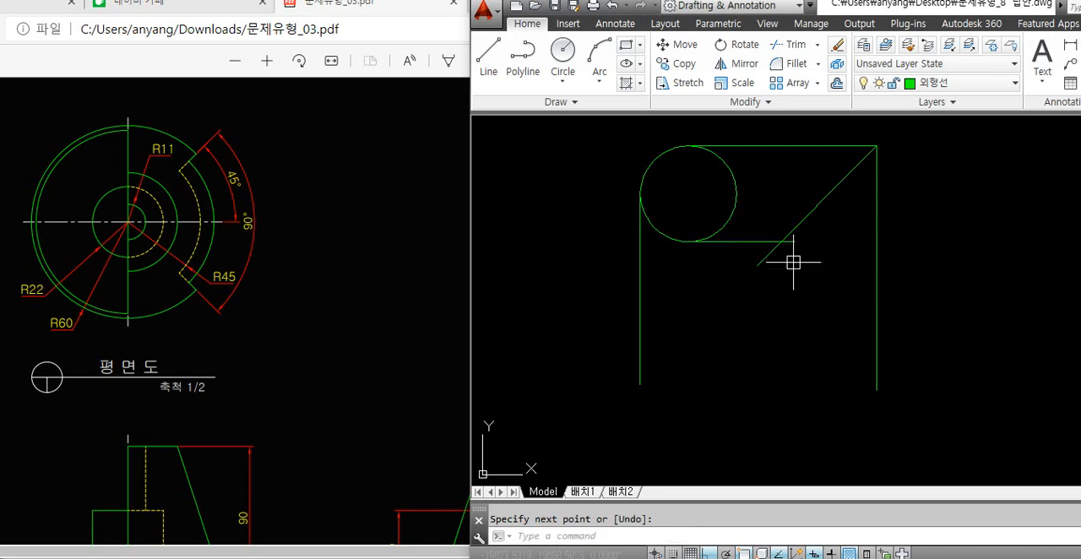
left_click(781, 242)
key("Return")
key("Return")
Draw a vertical line down from the lower projection line's intersection with the 45° line, followed by a horizontal base line
left_click(781, 242)
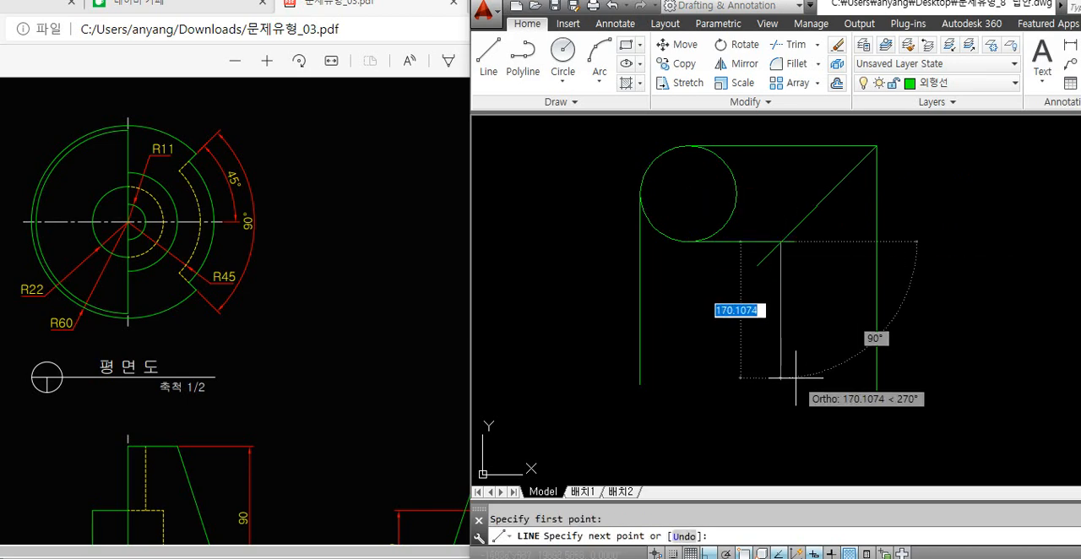
left_click(794, 377)
left_click(928, 377)
key("Return")
Trim the ends of the base line and right vertical line that extend past their shared corner
type("tr")
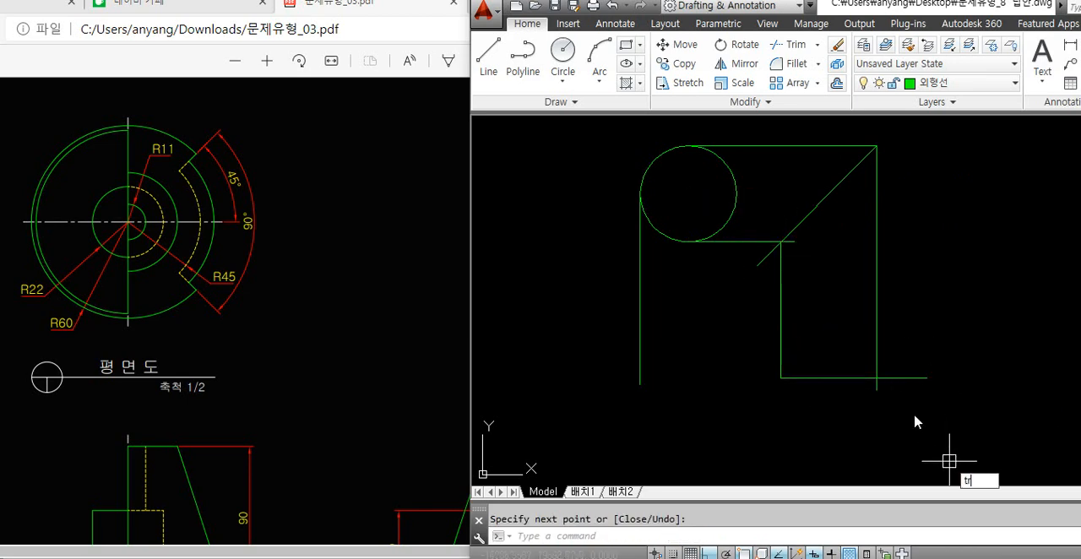
key("Return")
key("Return")
left_click(902, 377)
left_click(877, 385)
key("Return")
Check the front and right side view dimensions in the reference PDF, returning to AutoCAD
left_click(379, 379)
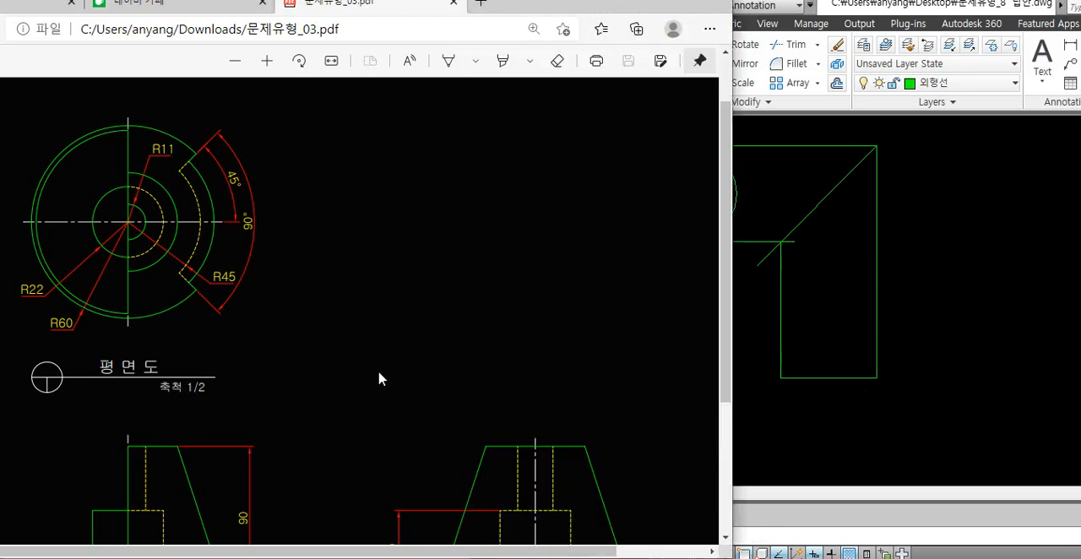
scroll(429, 347, "down", 4)
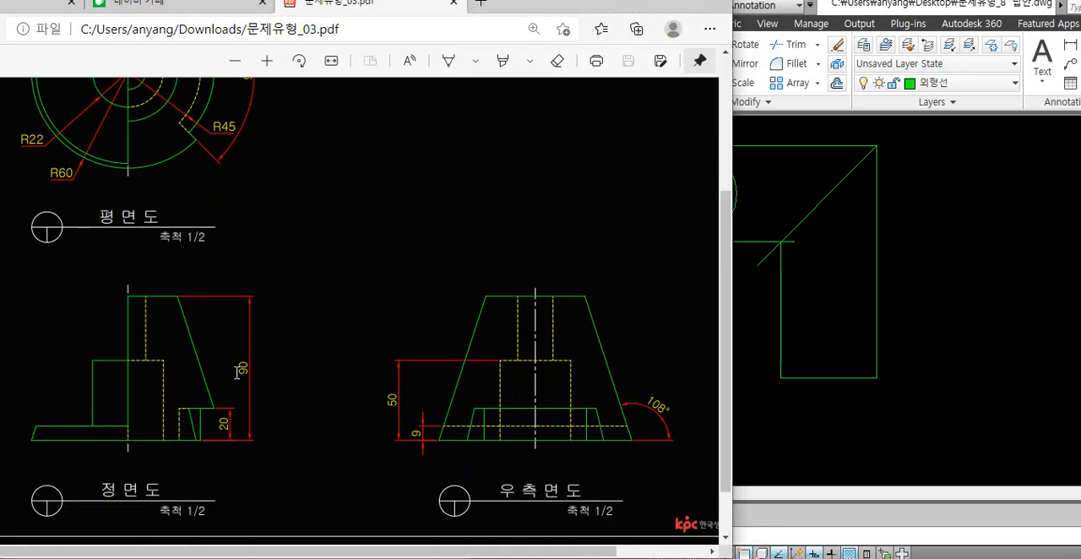
left_click(894, 437)
type("l")
key("Return")
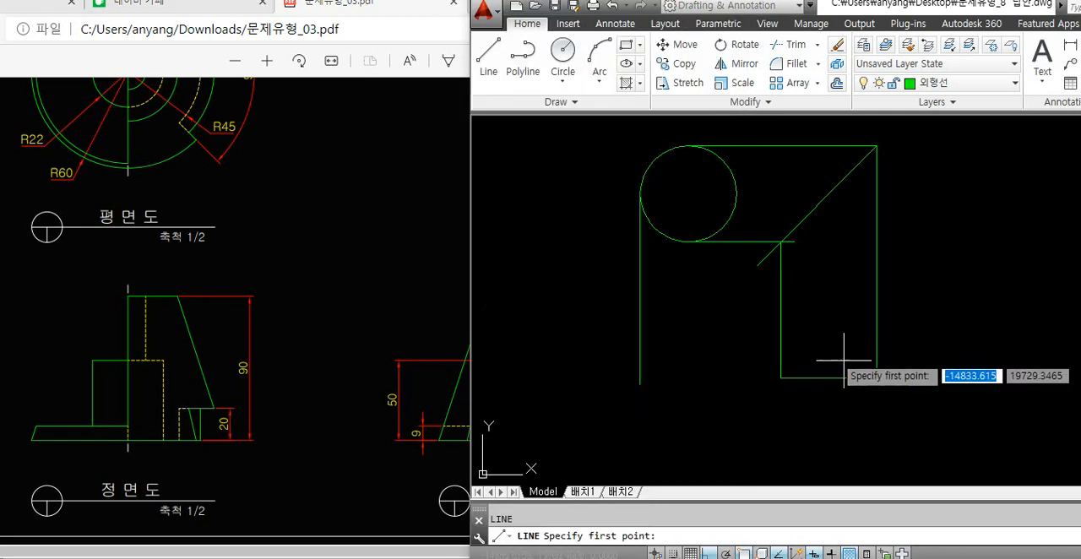
key("Escape")
Offset the side view's base line 90 upward to form its top edge
type("o")
key("Return")
type("90")
key("Return")
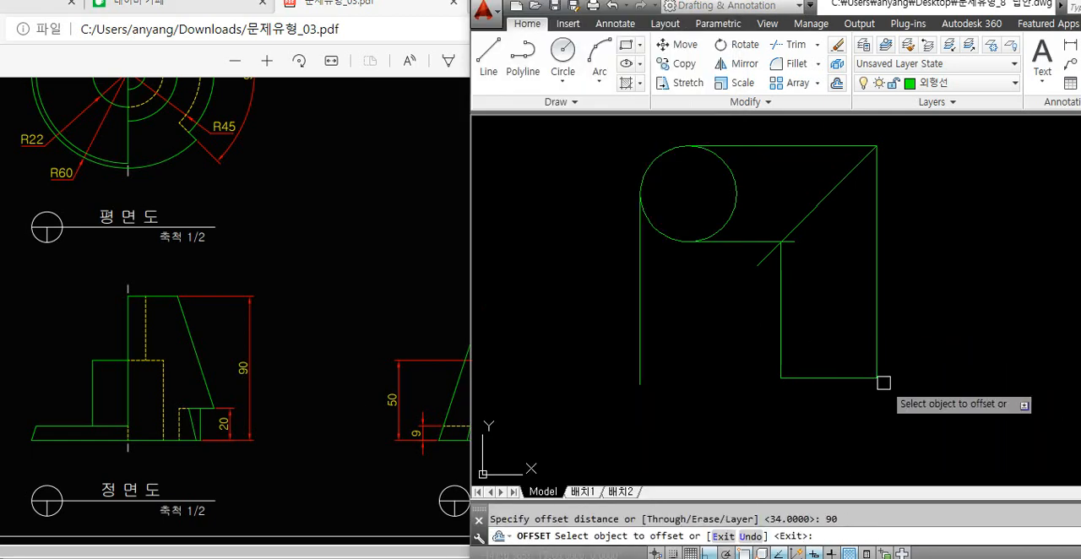
left_click(881, 378)
left_click(834, 346)
key("Return")
Trim both vertical projection lines above the side view's top edge
type("tr")
key("Return")
key("Return")
left_click(901, 265)
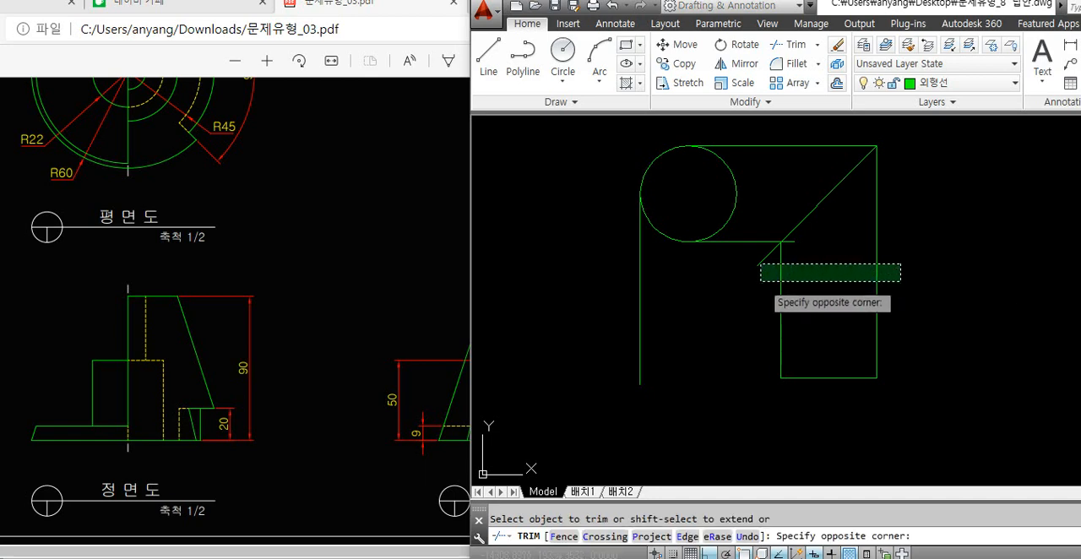
left_click(757, 281)
Draw a line at 108° from the side view's lower right corner to just past its top edge
key("Return")
type("l")
key("Return")
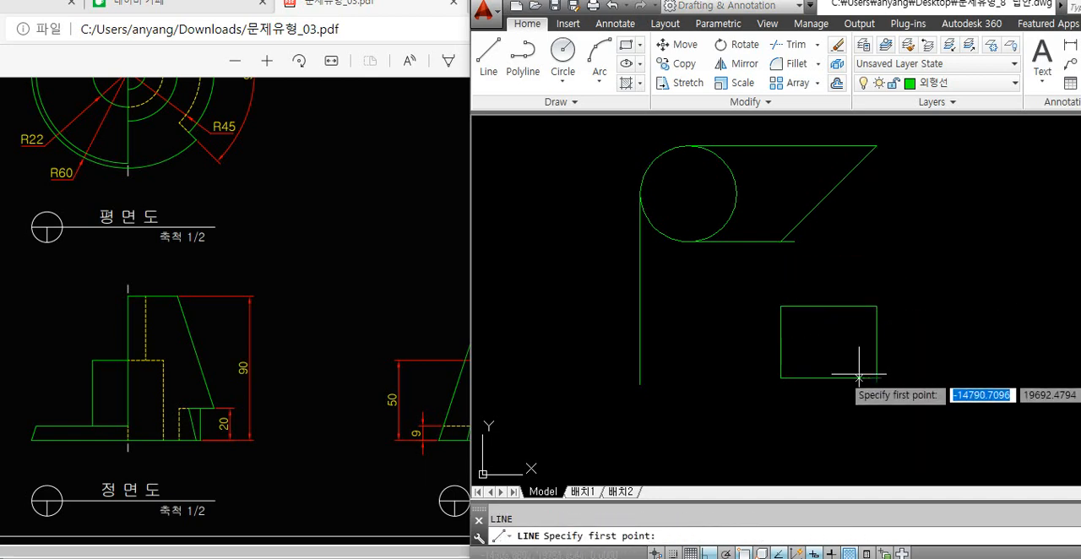
left_click(461, 459)
left_click(909, 394)
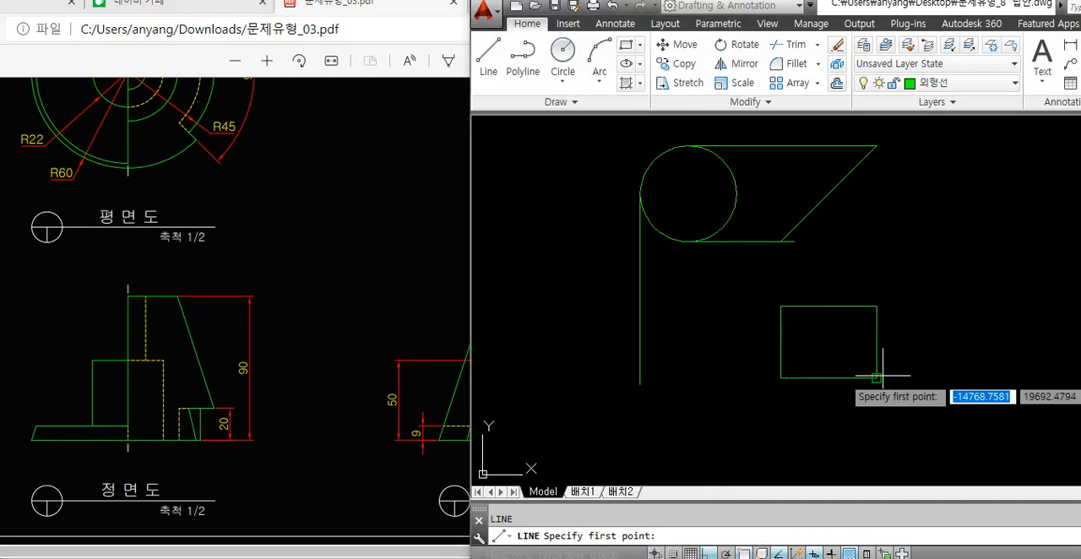
left_click(877, 378)
type("<108")
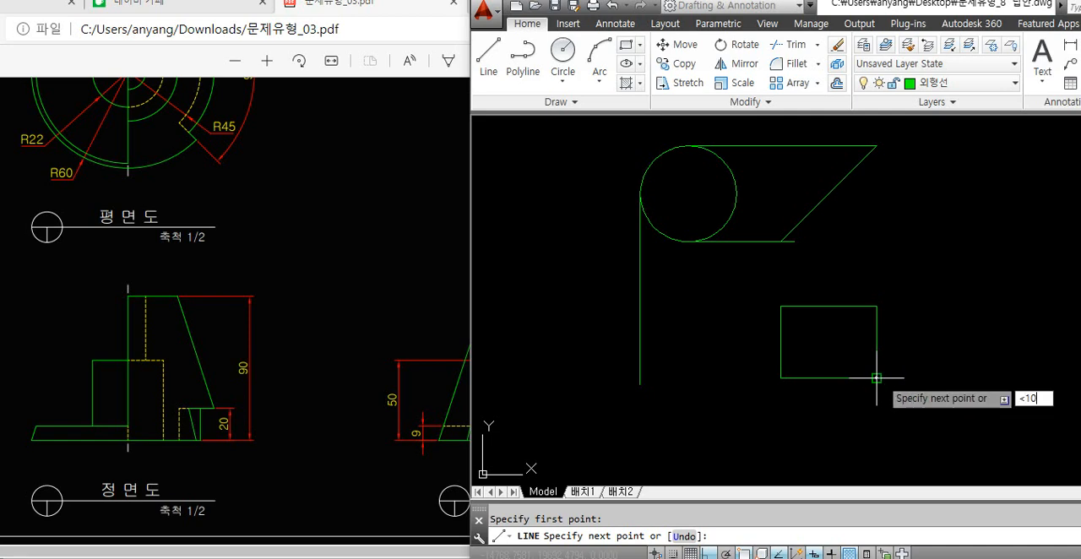
key("Return")
left_click(888, 286)
key("Return")
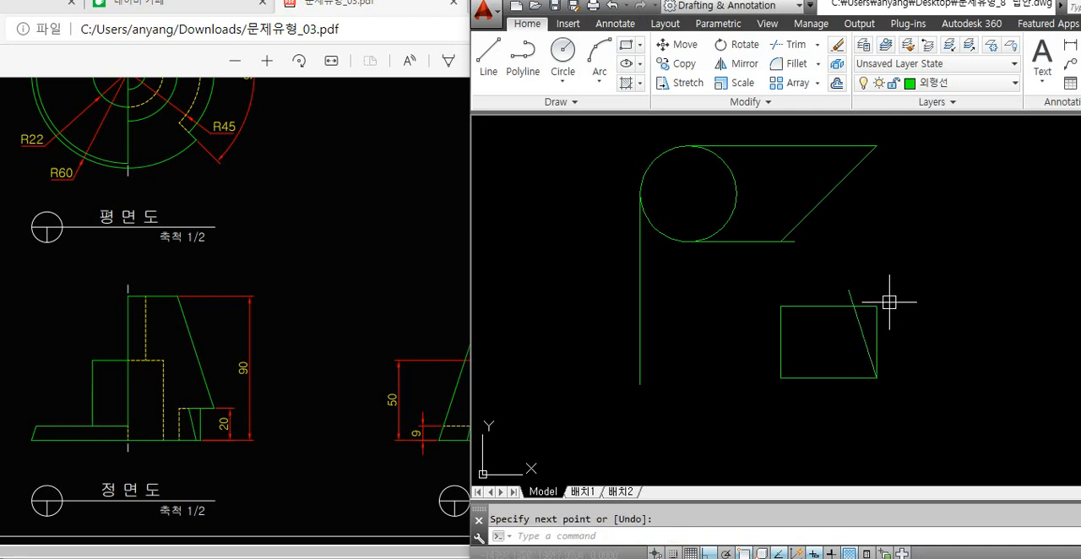
Examine the inner arcs and the R11 callout of the PDF's plan view, marking them on screen
left_click(338, 423)
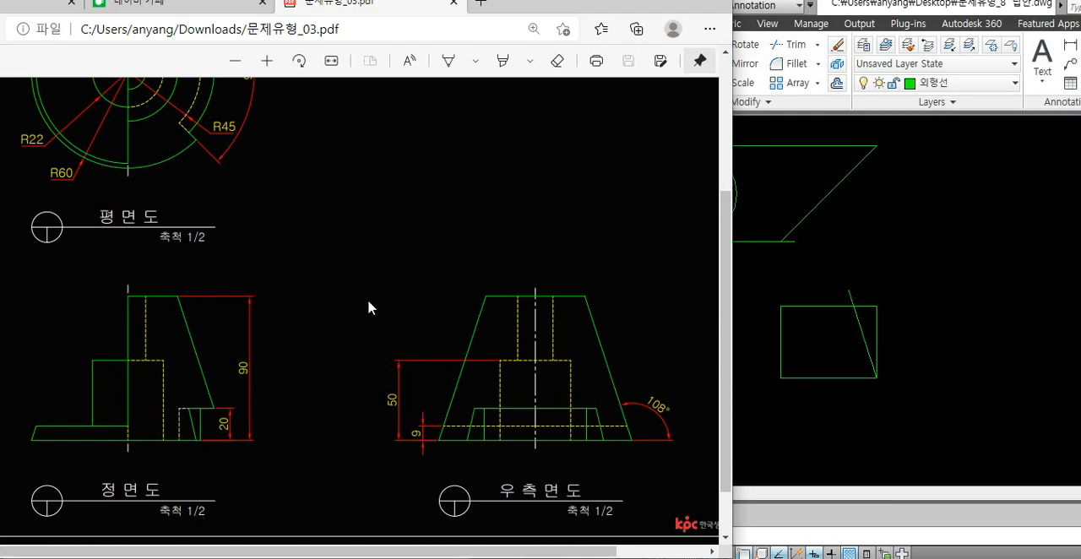
scroll(345, 302, "up", 1)
scroll(310, 291, "up", 1)
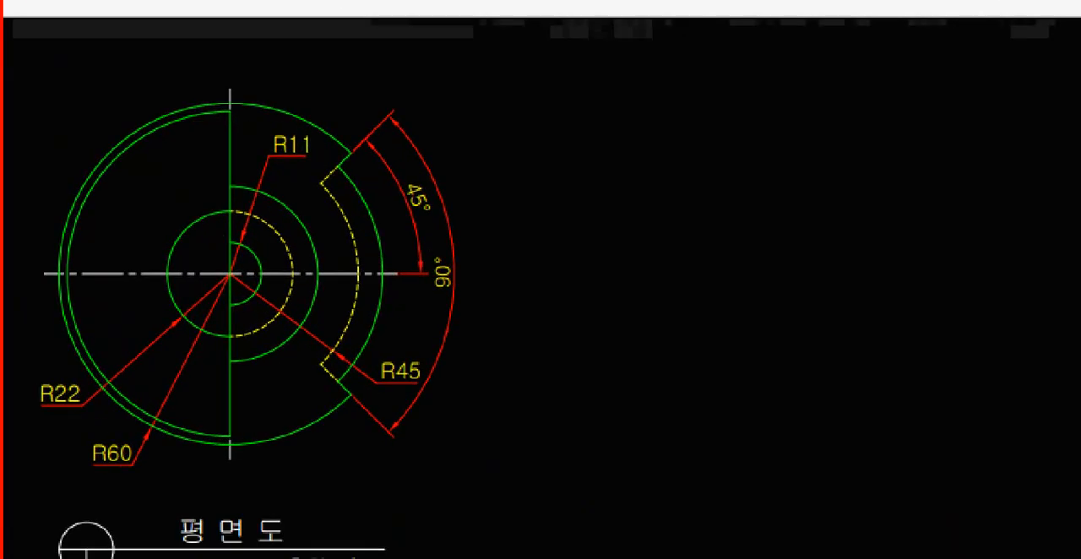
left_click_drag(267, 228, 271, 297)
mouse_move(265, 186)
left_mouse_down()
mouse_move(285, 184)
mouse_move(305, 319)
left_mouse_up()
mouse_move(285, 172)
left_mouse_down()
mouse_move(350, 239)
mouse_move(310, 336)
left_mouse_up()
mouse_move(269, 73)
left_mouse_down()
mouse_move(346, 95)
mouse_move(397, 131)
left_mouse_up()
key("Escape")
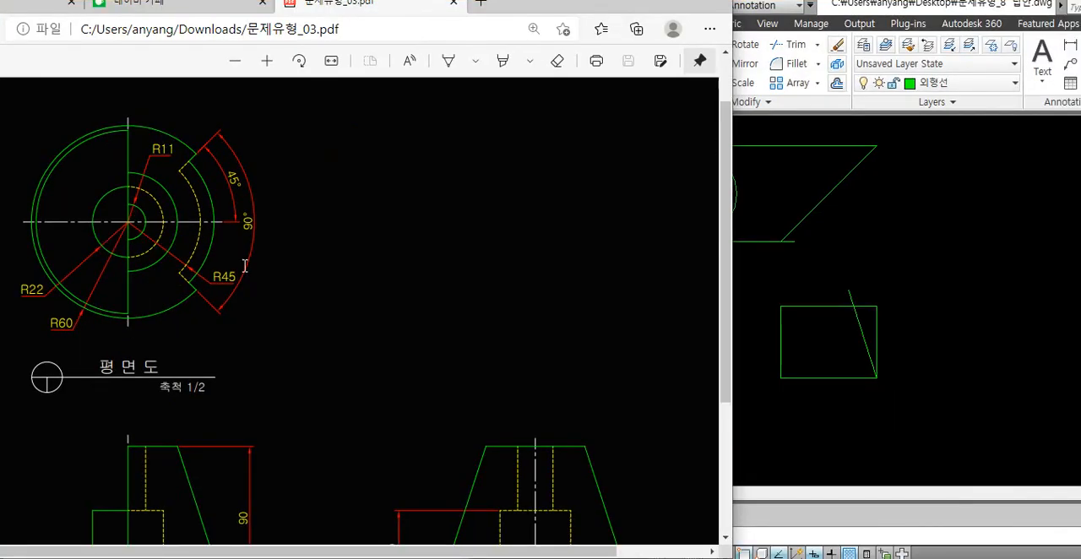
Sketch a truncated cone in green pen in the blank area above the PDF's right side view
scroll(245, 266, "down", 1)
key("ctrl+1")
left_click(541, 289)
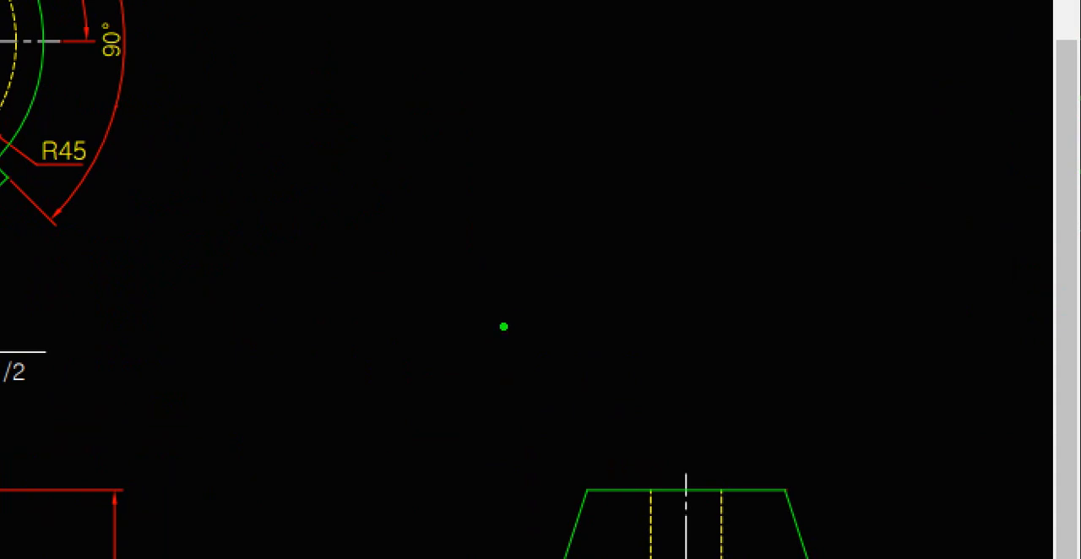
mouse_move(613, 257)
left_mouse_down()
mouse_move(555, 250)
mouse_move(695, 379)
mouse_move(610, 258)
left_mouse_up()
left_click_drag(374, 300, 477, 73)
mouse_move(728, 327)
left_mouse_down()
mouse_move(602, 80)
mouse_move(507, 98)
mouse_move(581, 59)
mouse_move(601, 80)
left_mouse_up()
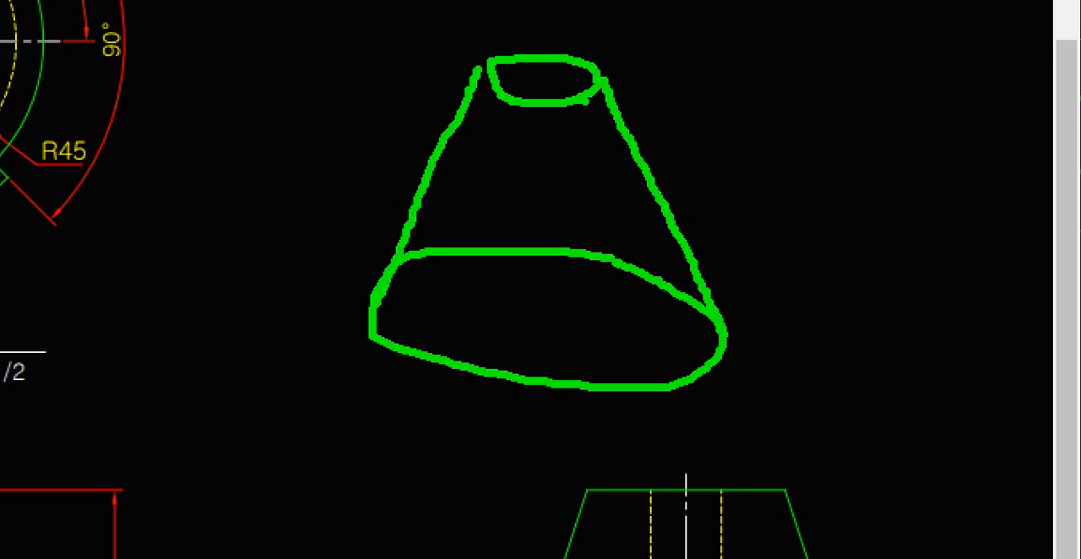
Mark the cone sketch in red with a vertical centre line and a short stroke across each slanted side
mouse_move(547, 31)
left_mouse_down("shift")
mouse_move(555, 345)
mouse_move(543, 461)
left_mouse_up("shift")
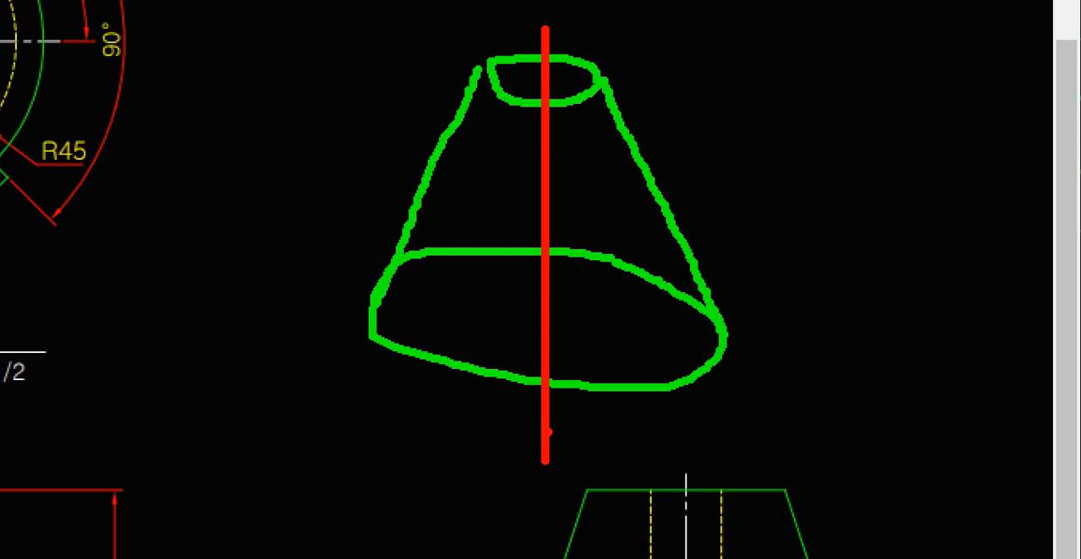
left_click_drag(389, 166, 468, 215)
left_click_drag(686, 172, 642, 224)
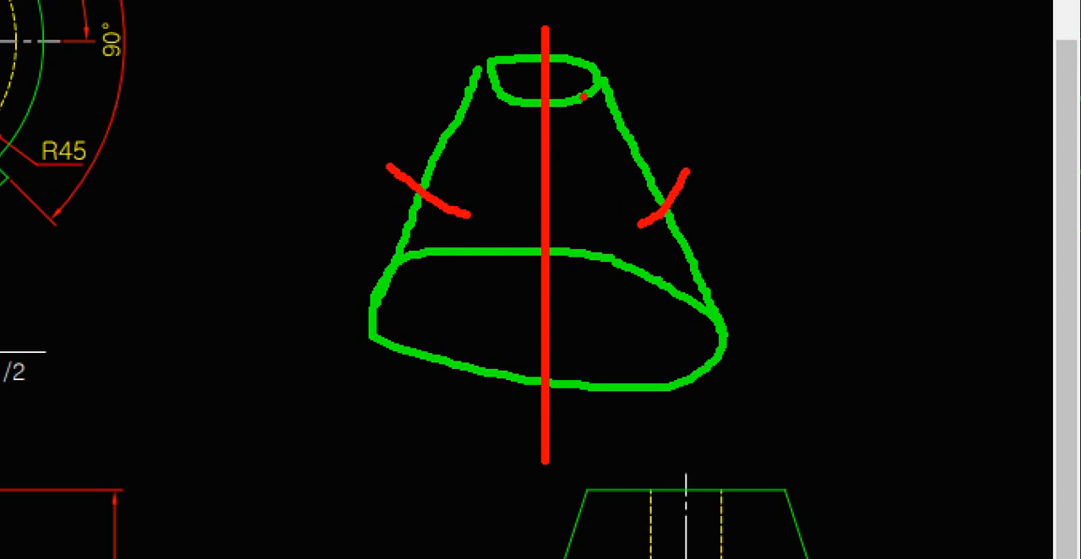
Circle the small upper rim of the cone sketch in red and close the markup
mouse_move(583, 97)
left_mouse_down()
mouse_move(505, 46)
mouse_move(553, 115)
left_mouse_up()
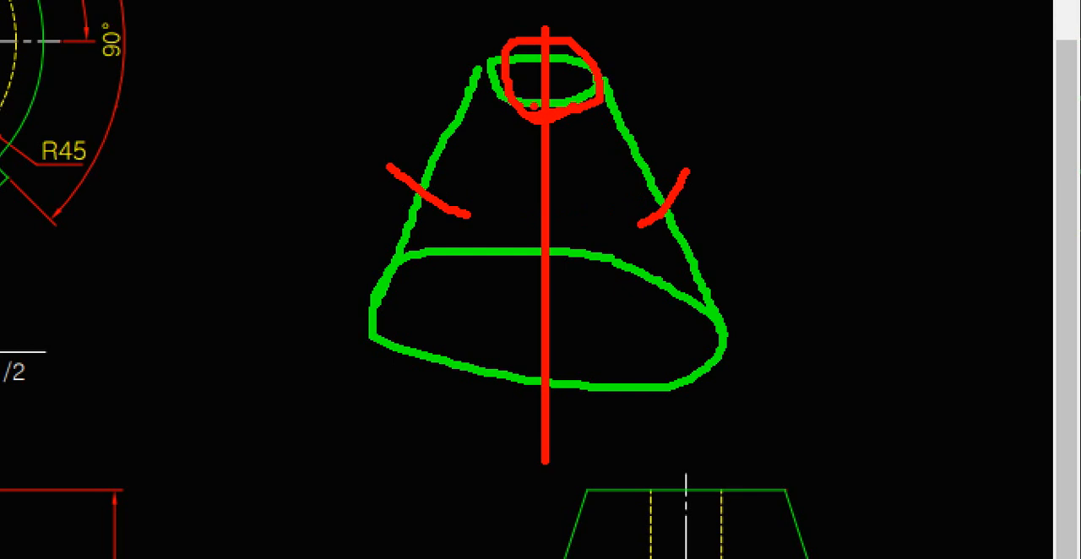
key("Escape")
Sketch a large red circle with crossing centre lines and a smaller off-centre circle with its own vertical line in the PDF's blank area
key("ctrl+1")
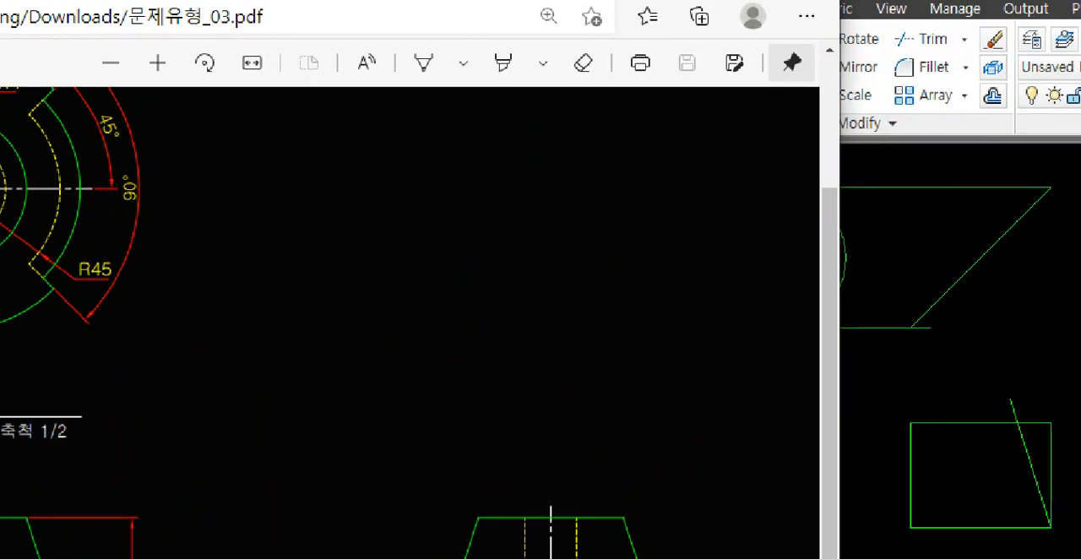
left_click(562, 296)
mouse_move(560, 362)
left_mouse_down()
mouse_move(297, 295)
mouse_move(583, 251)
mouse_move(557, 368)
left_mouse_up()
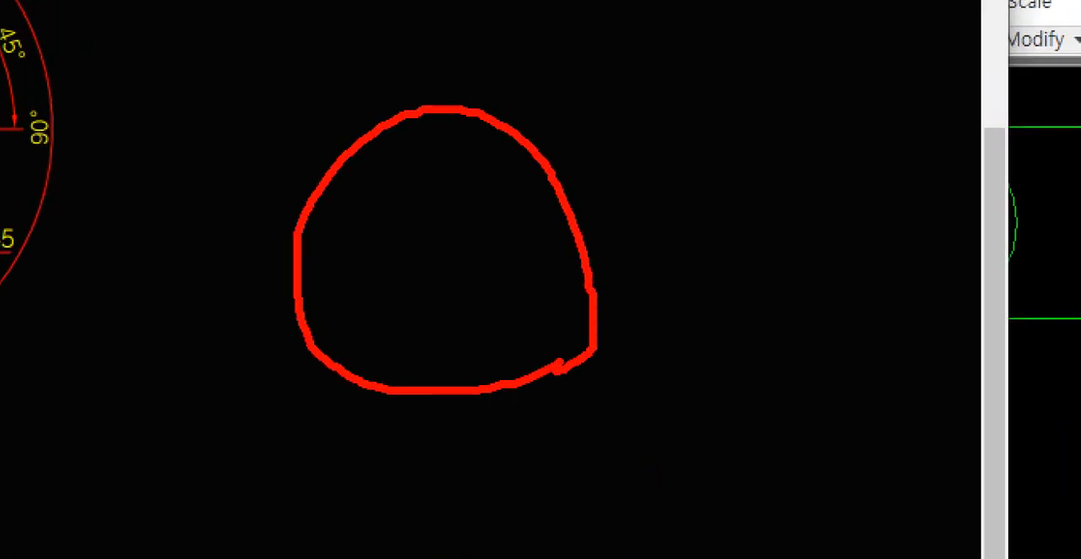
mouse_move(475, 263)
left_mouse_down()
mouse_move(440, 224)
mouse_move(486, 270)
mouse_move(437, 272)
left_mouse_up()
left_click_drag(428, 78, 427, 456, "shift")
left_click_drag(233, 241, 676, 247)
left_click_drag(479, 180, 478, 324, "shift")
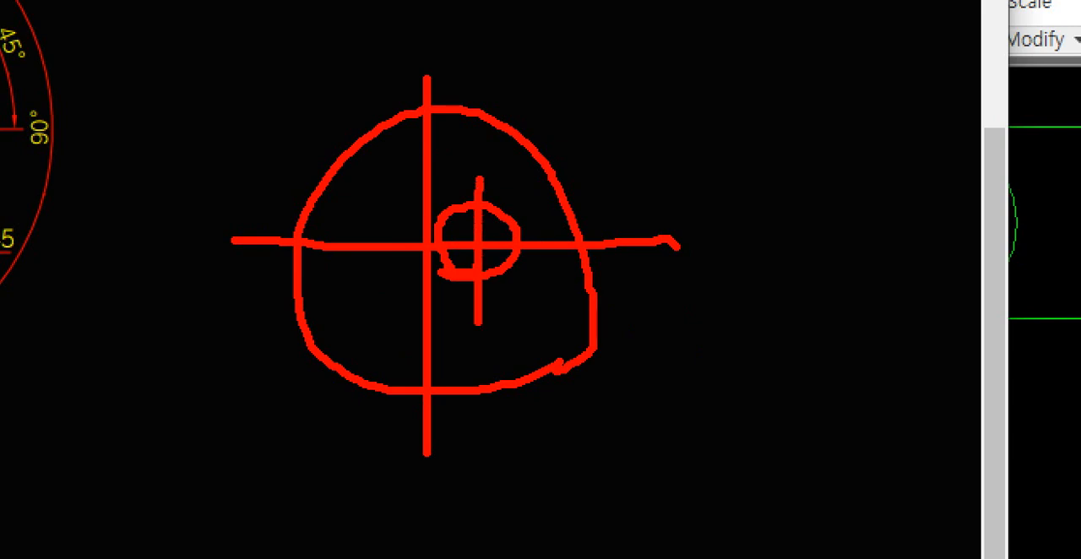
key("Escape")
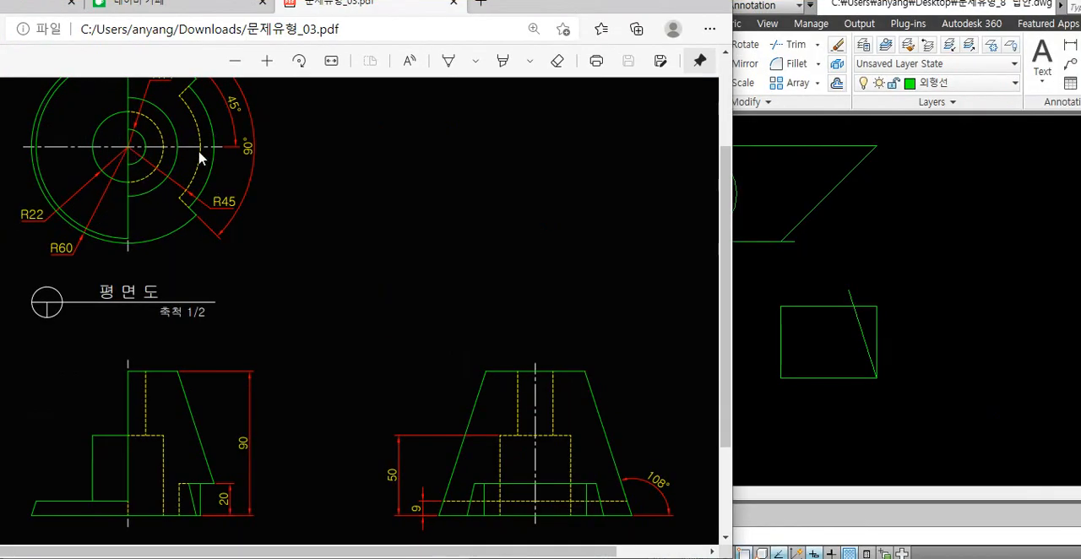
Sketch a red elliptical base with two sides sloping up from it in the PDF's blank area
key("ctrl+1")
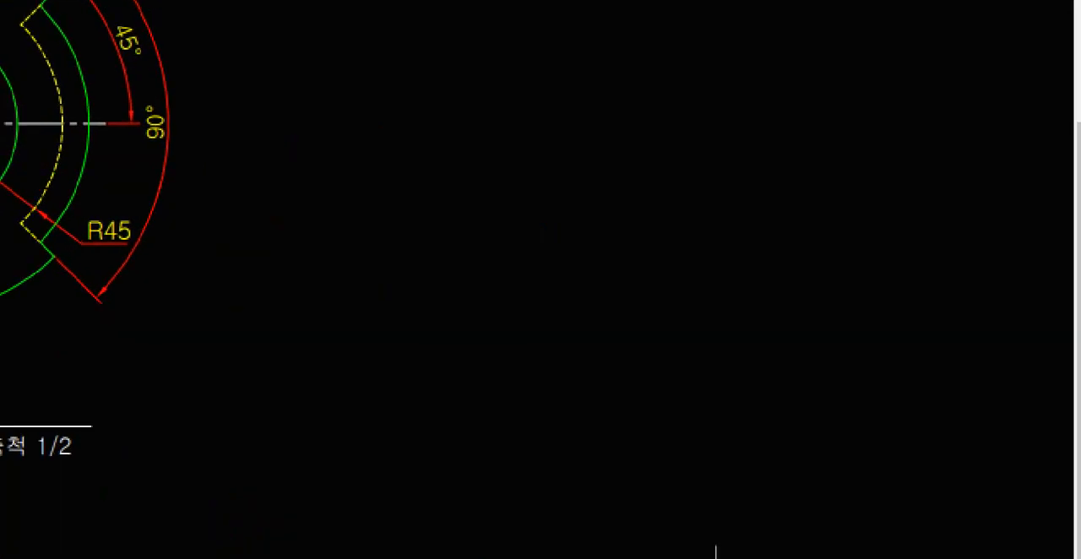
mouse_move(682, 390)
left_mouse_down()
mouse_move(555, 319)
mouse_move(686, 403)
mouse_move(627, 395)
left_mouse_up()
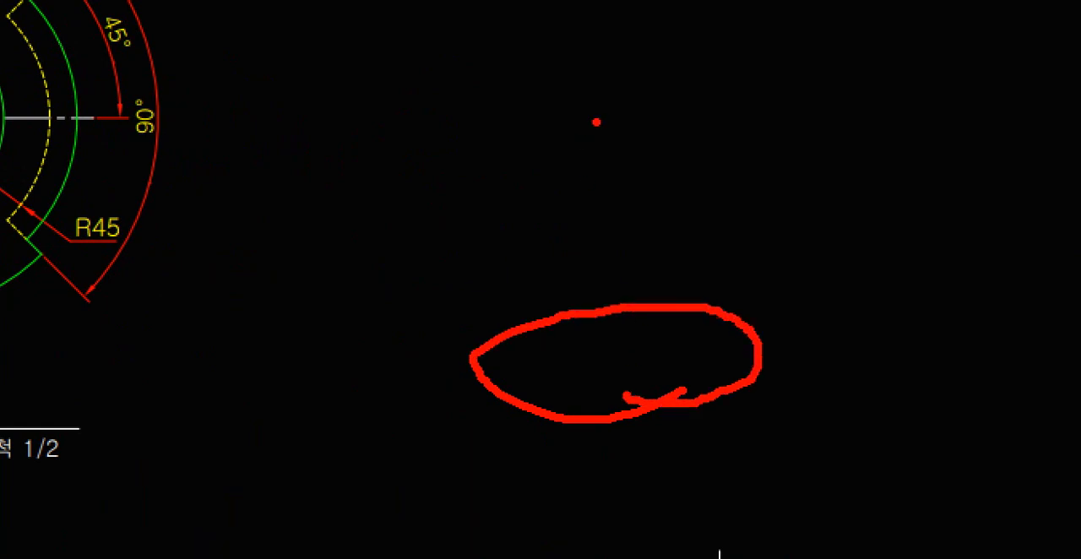
mouse_move(606, 128)
left_mouse_down()
mouse_move(553, 142)
mouse_move(654, 111)
mouse_move(574, 142)
mouse_move(466, 342)
left_mouse_up()
left_click_drag(636, 106, 771, 347)
key("Escape")
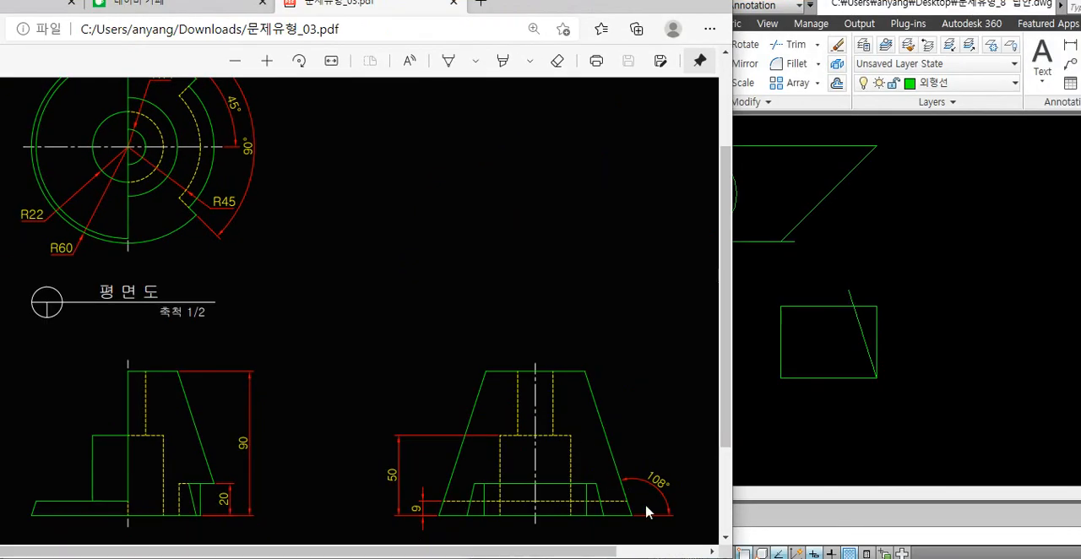
Examine the slanted edges of the PDF's right side and front views, marking them with red strokes
key("ctrl+1")
left_click(564, 378)
mouse_move(571, 420)
left_mouse_down()
mouse_move(502, 249)
mouse_move(482, 148)
left_mouse_up()
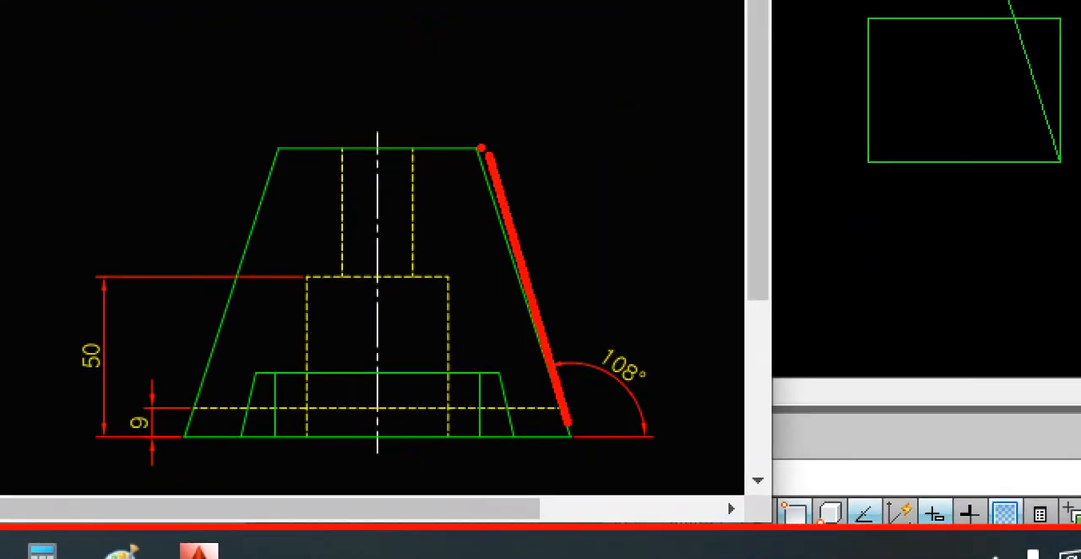
left_click_drag(288, 155, 187, 429)
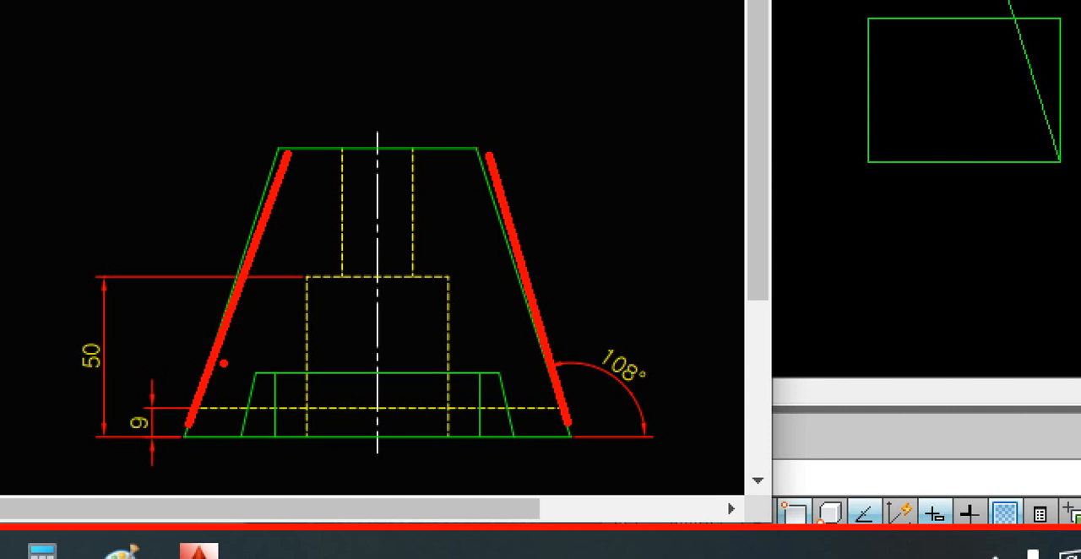
left_click_drag(551, 247, 498, 308)
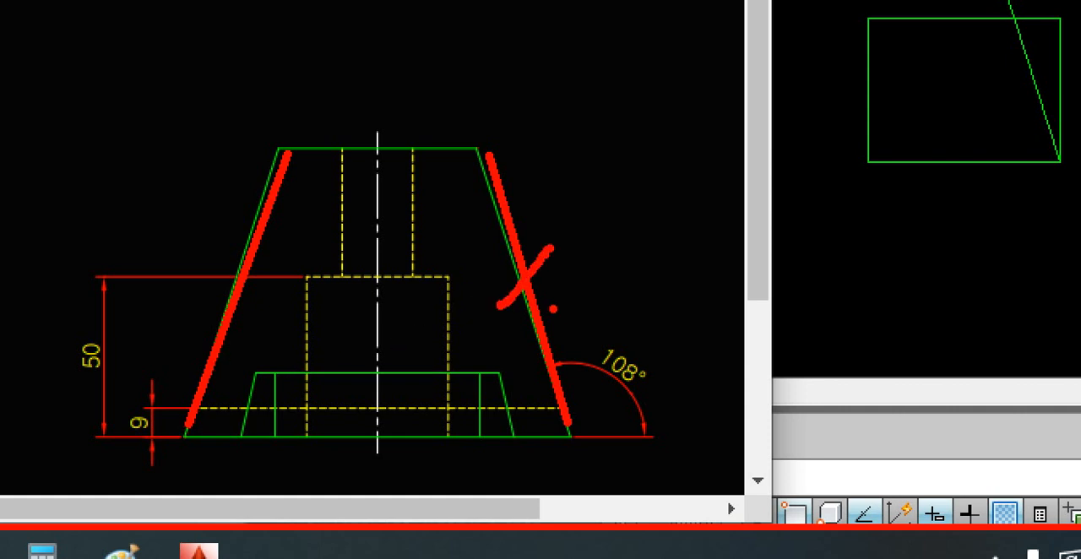
left_click_drag(235, 210, 287, 252)
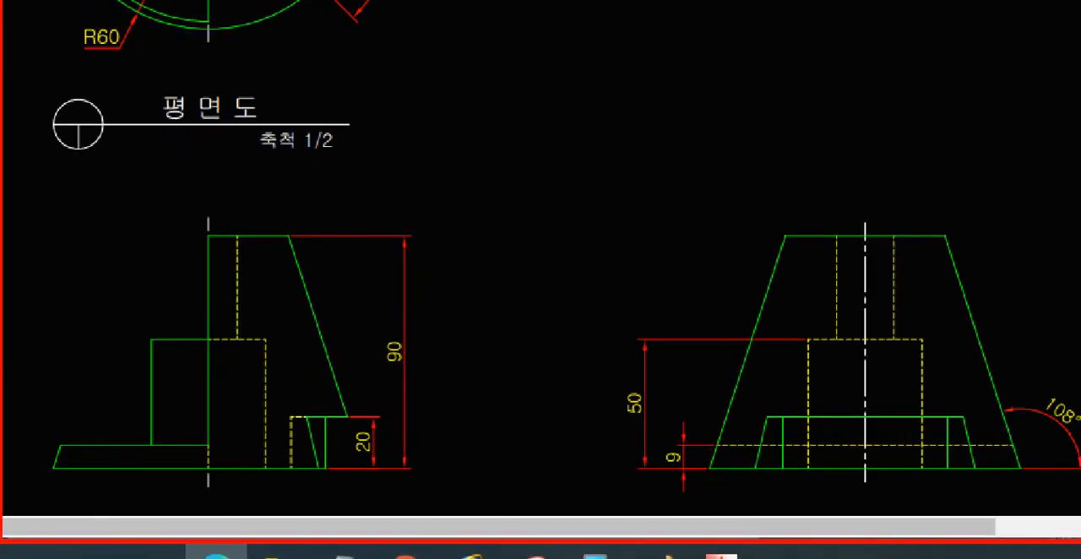
left_click_drag(346, 321, 289, 349)
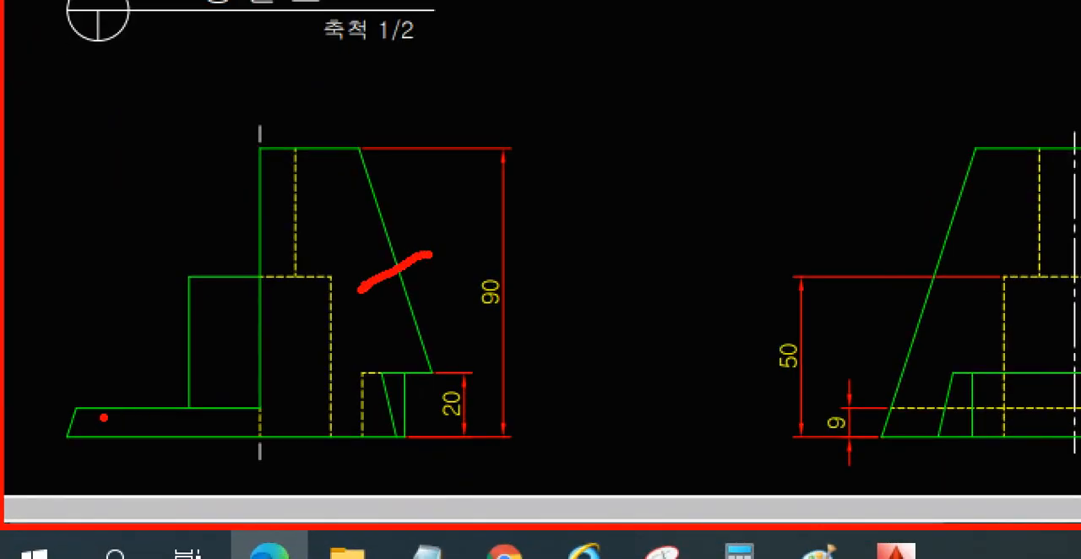
left_click_drag(62, 405, 87, 428)
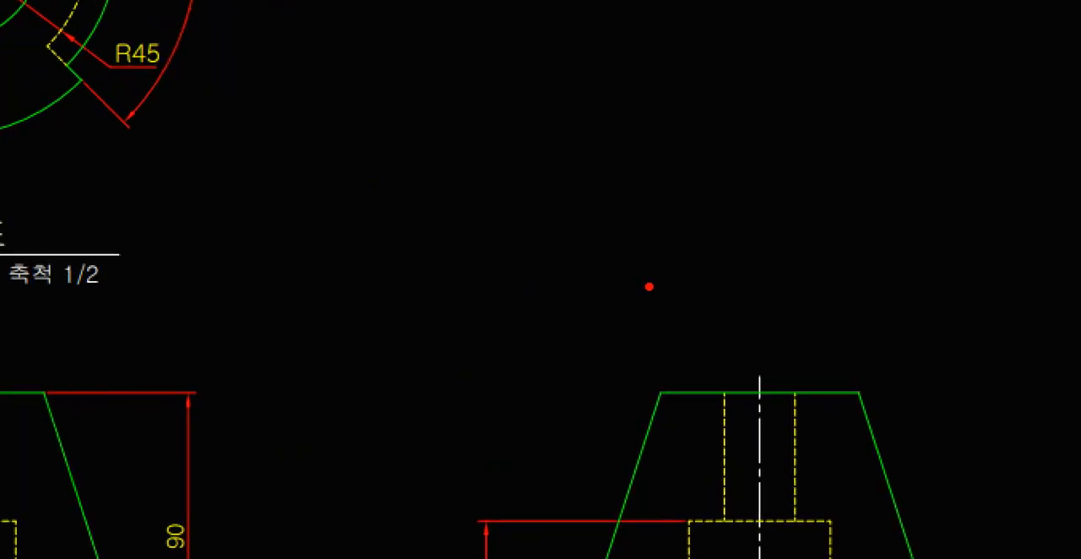
Sketch a red truncated cone above the PDF's right side view and add yellow strokes along its sides and front surface
mouse_move(725, 242)
left_mouse_down()
mouse_move(500, 316)
mouse_move(678, 232)
left_mouse_up()
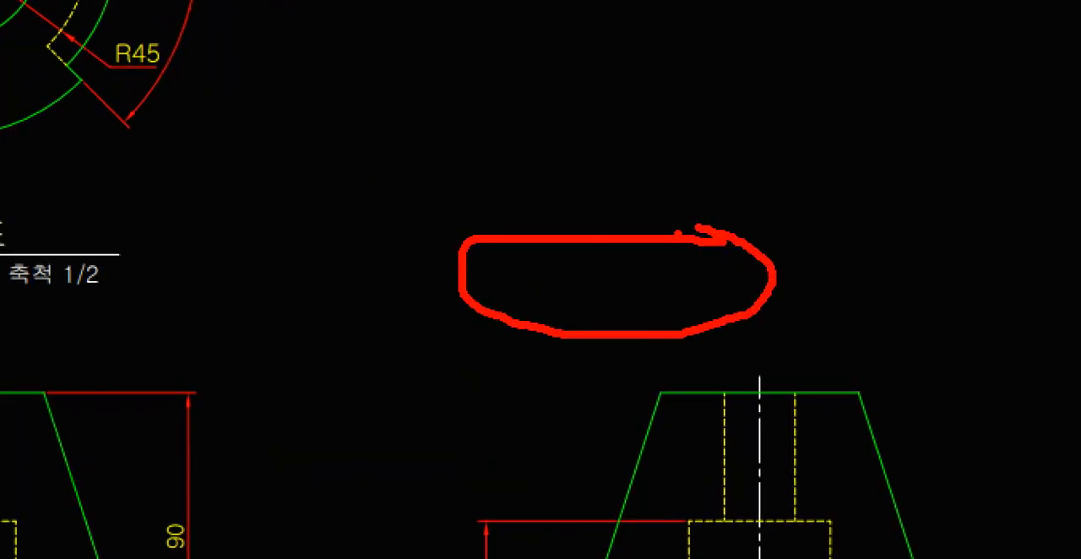
left_click_drag(463, 291, 580, 53)
mouse_move(770, 288)
left_mouse_down()
mouse_move(646, 75)
mouse_move(555, 51)
mouse_move(673, 94)
left_mouse_up()
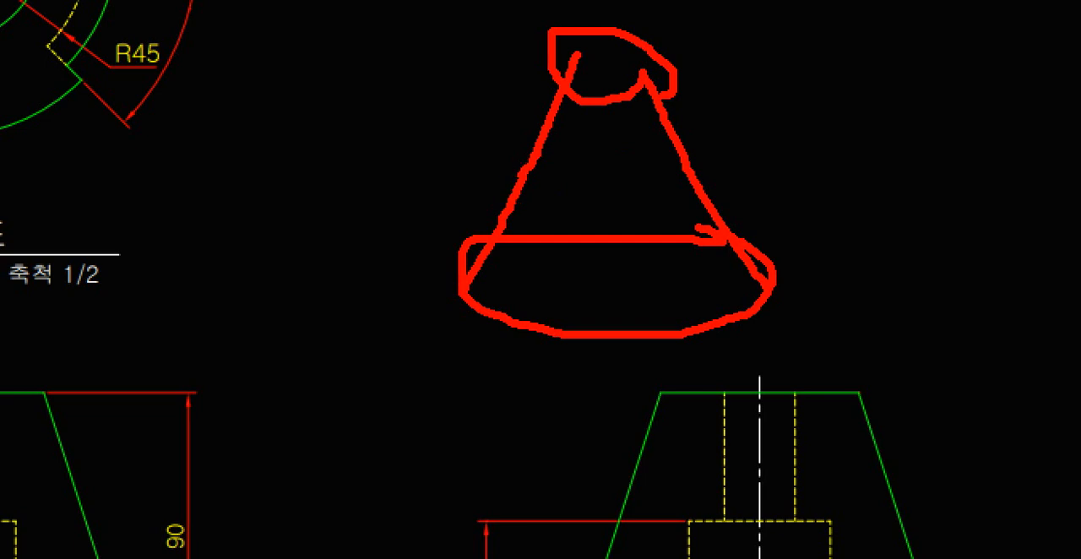
left_click_drag(522, 173, 446, 232)
left_click_drag(727, 203, 767, 229)
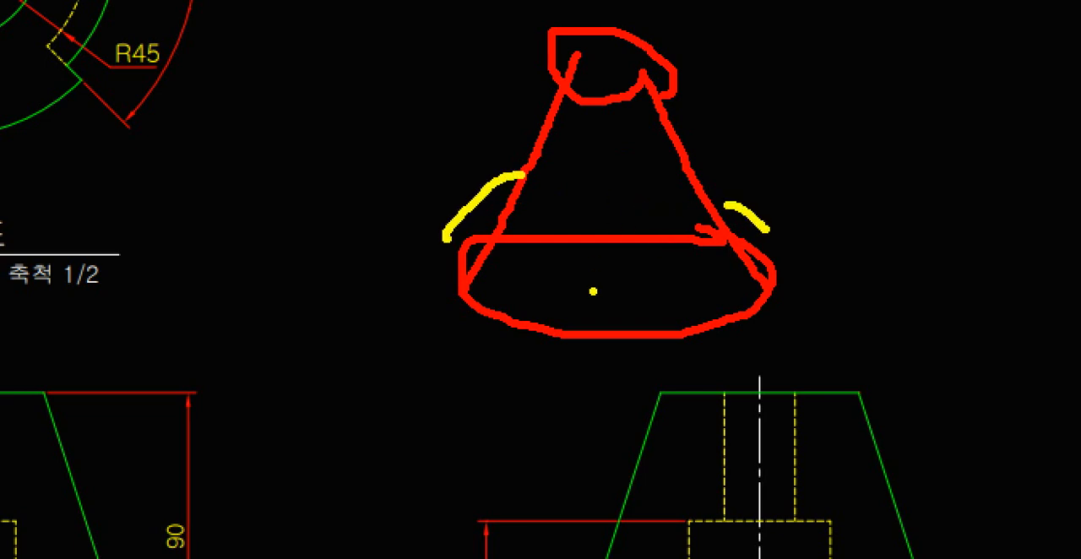
mouse_move(580, 322)
left_mouse_down()
mouse_move(580, 215)
mouse_move(617, 95)
mouse_move(668, 222)
left_mouse_up()
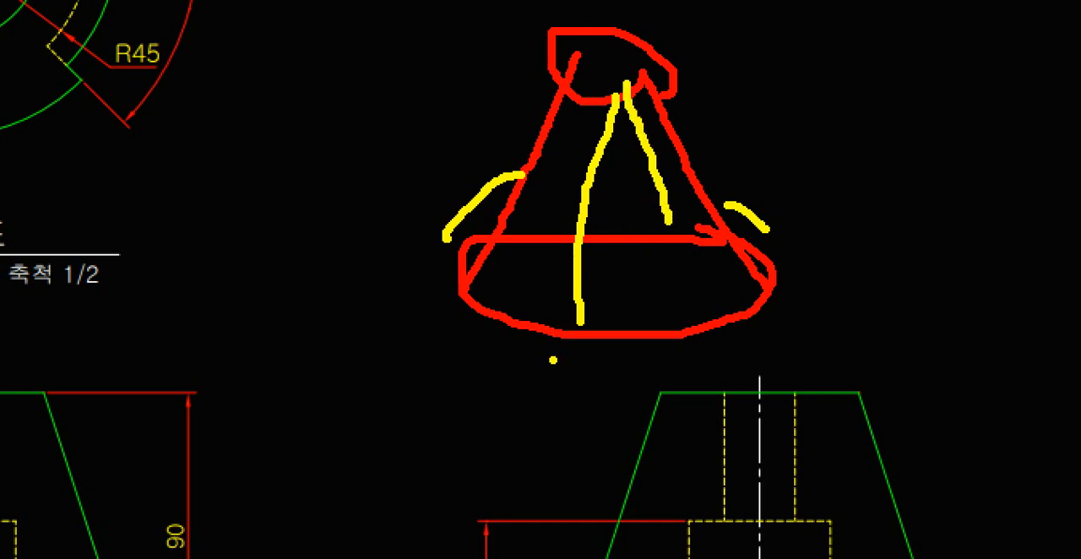
left_click_drag(536, 386, 591, 301)
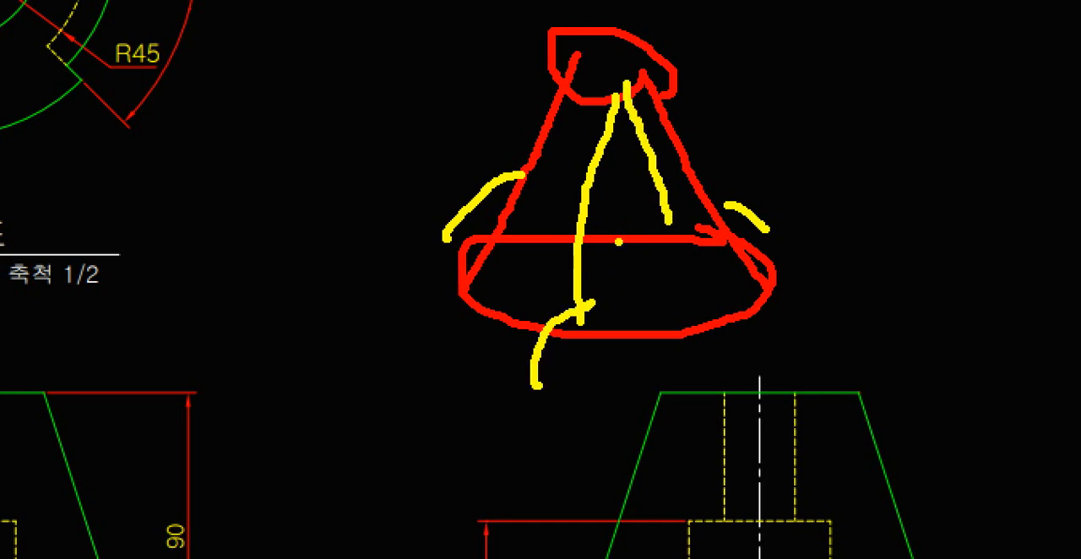
key("Escape")
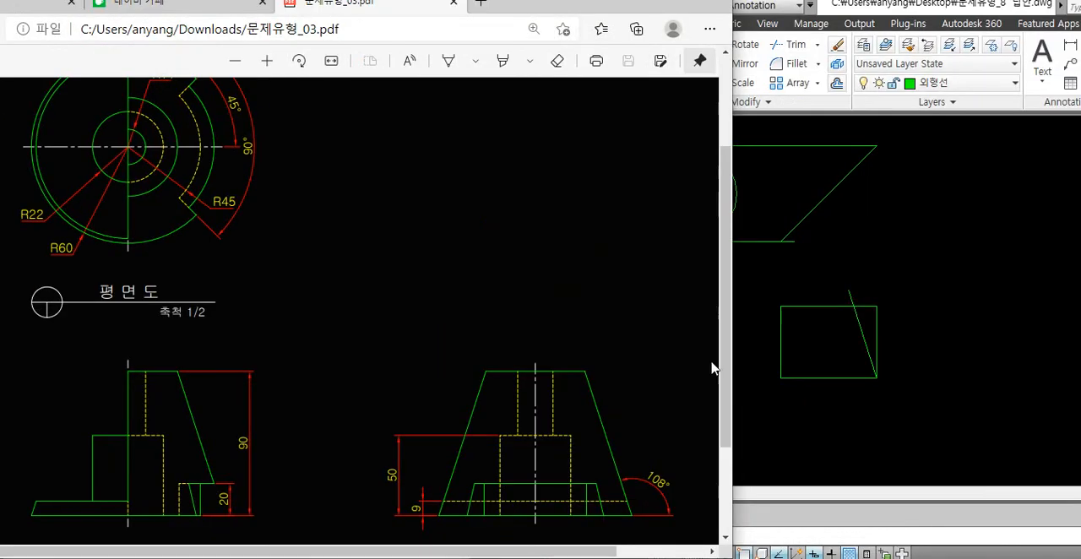
Switch to AutoCAD and mirror the side view's slanted line about a vertical axis through the base's midpoint, keeping the original
left_click(856, 404)
key("Escape")
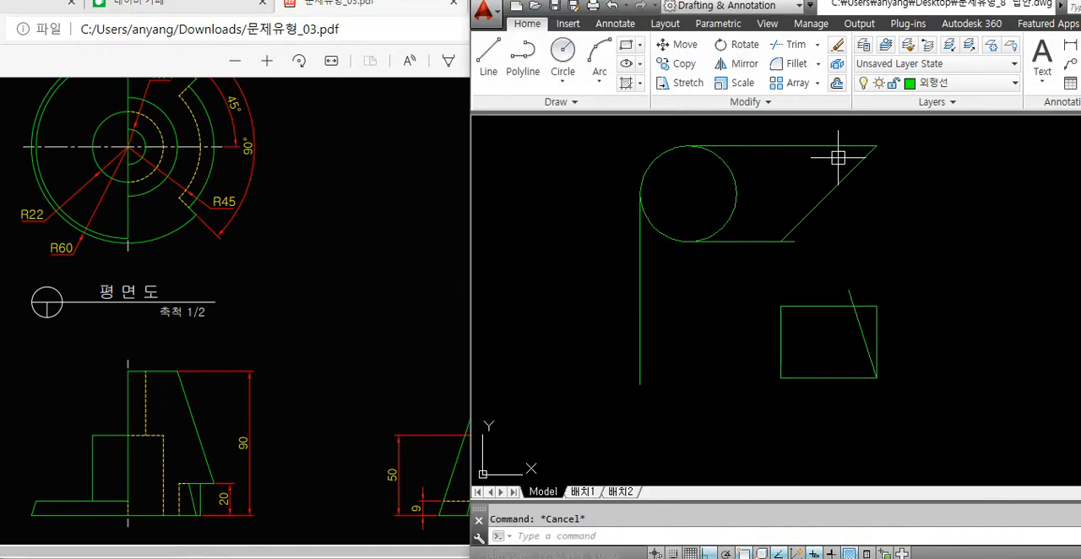
left_click_drag(859, 7, 1017, 7)
type("mi")
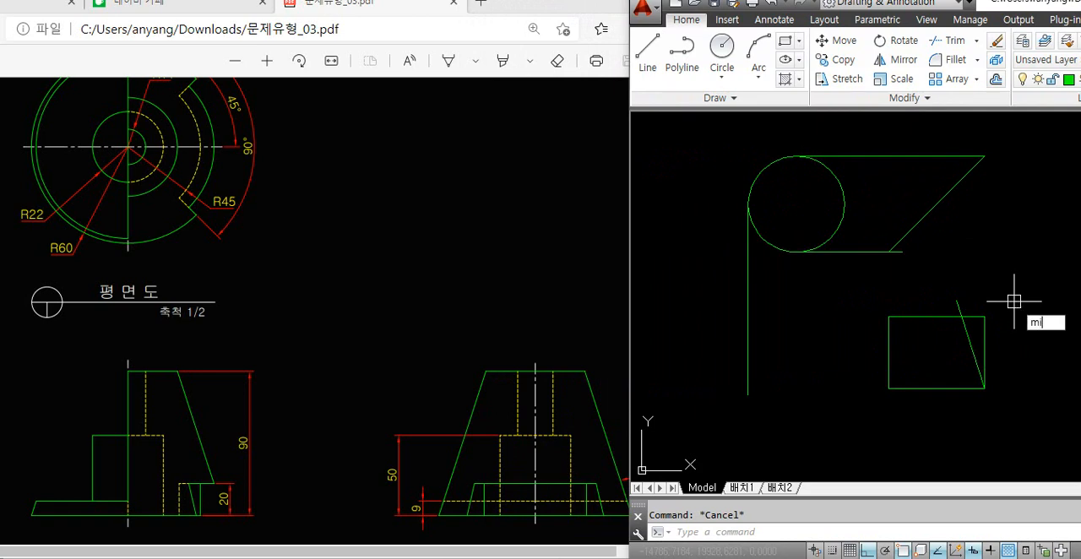
key("Return")
scroll(1013, 350, "up", 2)
left_click(933, 348)
key("Return")
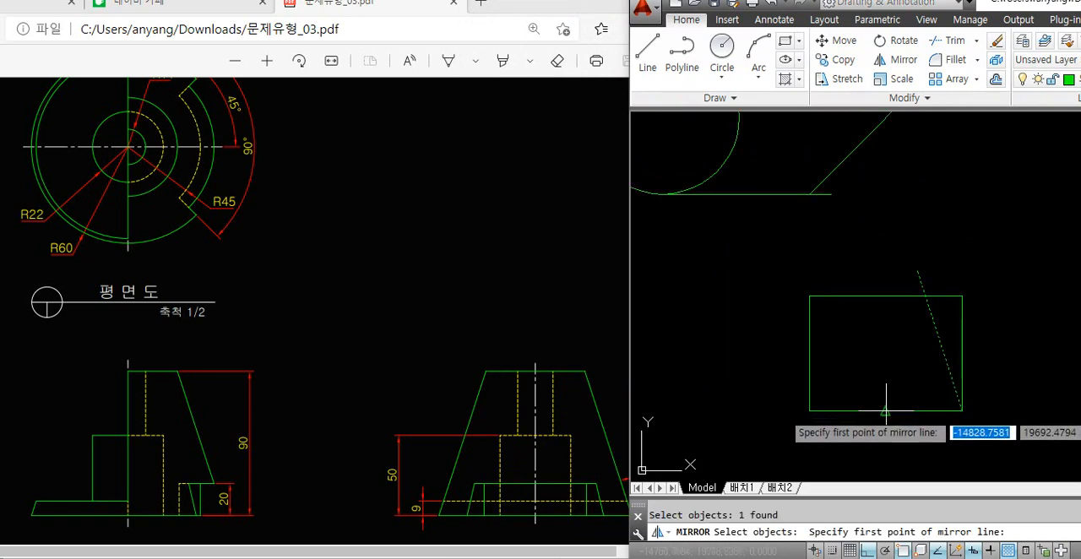
left_click(885, 411)
left_click(883, 330)
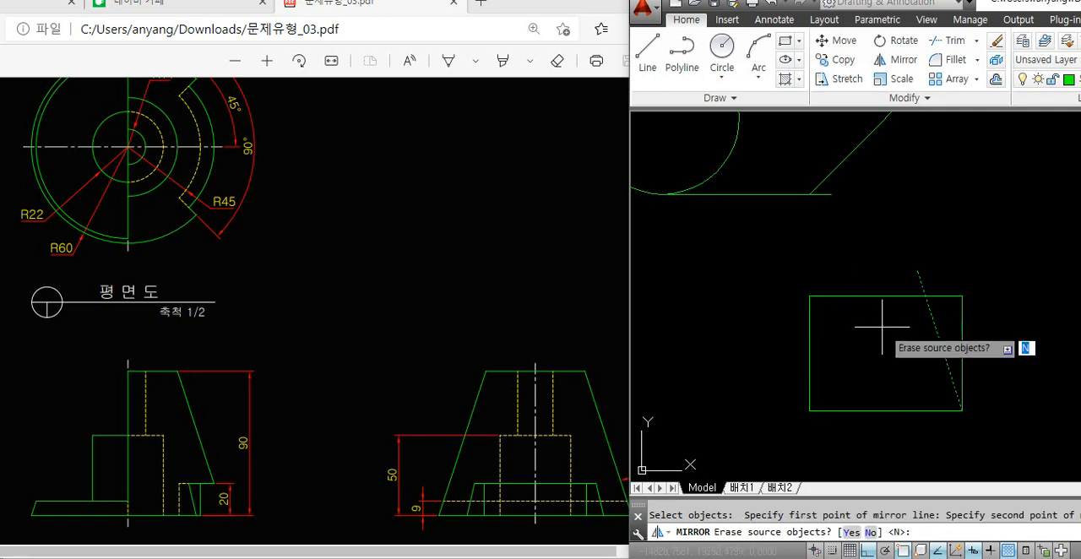
key("Return")
Trim the slanted lines above the side view's top edge and the top edge outside both slanted lines
key("space")
left_click(921, 281)
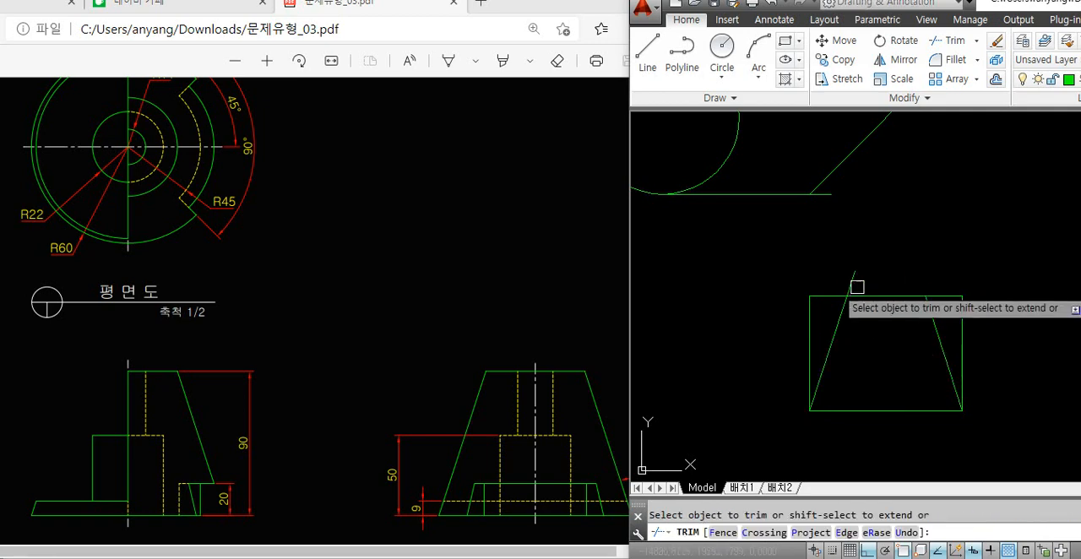
left_click(855, 284)
left_click(829, 297)
left_click(940, 296)
key("space")
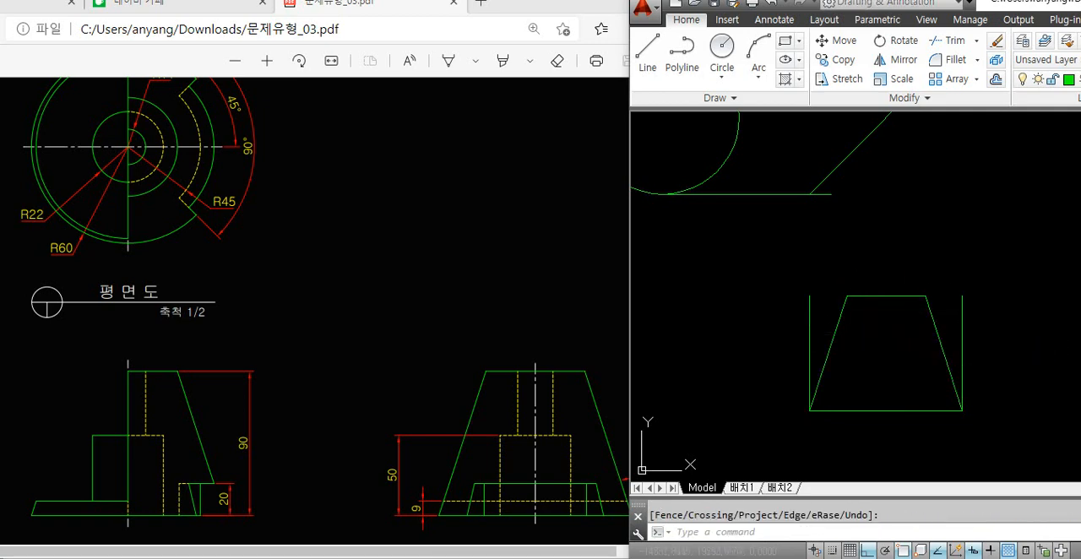
Erase the two vertical edges of the side view's original rectangle
left_click(809, 332)
left_click(962, 331)
key("Delete")
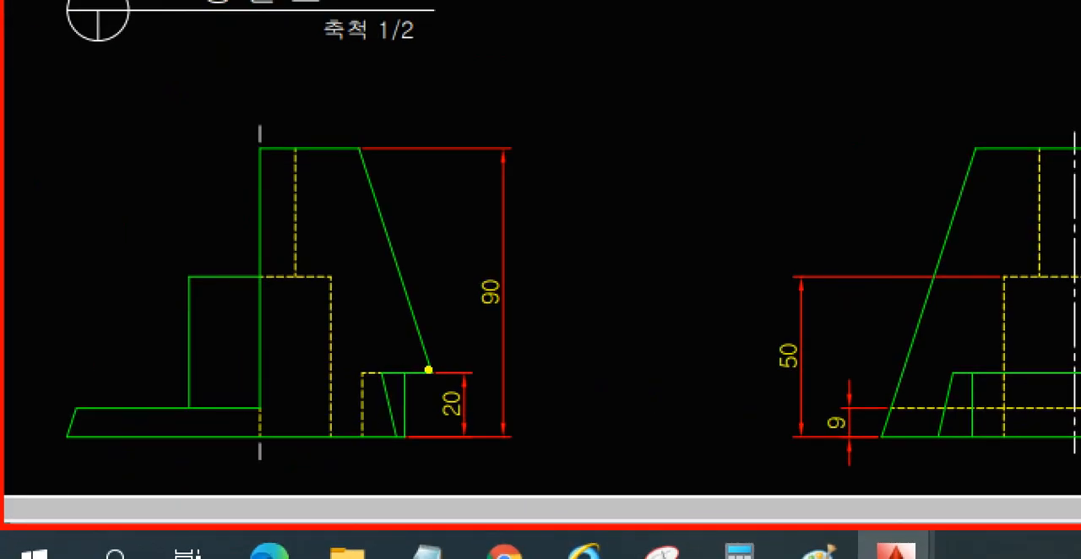
Examine the slanted edge of the PDF's front view, tracing it in yellow
left_click_drag(419, 306, 368, 156)
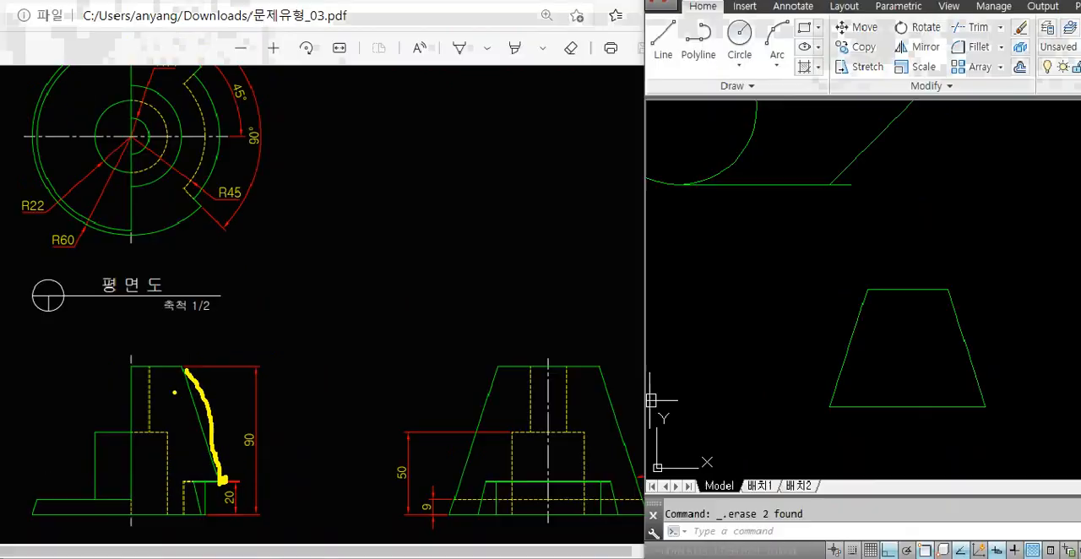
key("Escape")
left_click(749, 372)
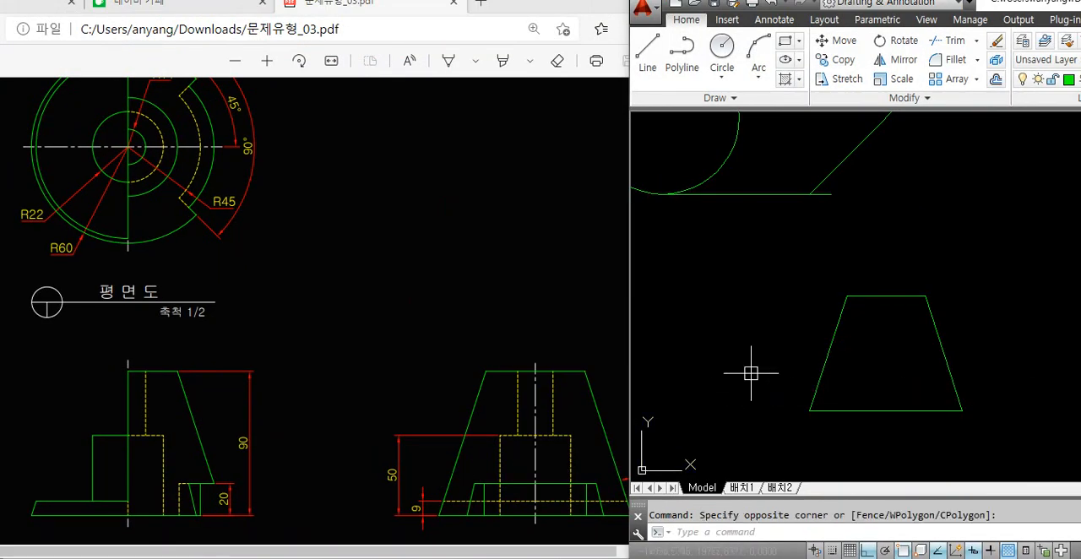
key("Escape")
Erase the vertical line below the circle's left quadrant and the two horizontal lines running from the circle to the diagonal
scroll(773, 340, "down", 2)
left_click(777, 325)
left_click(707, 353)
key("Delete")
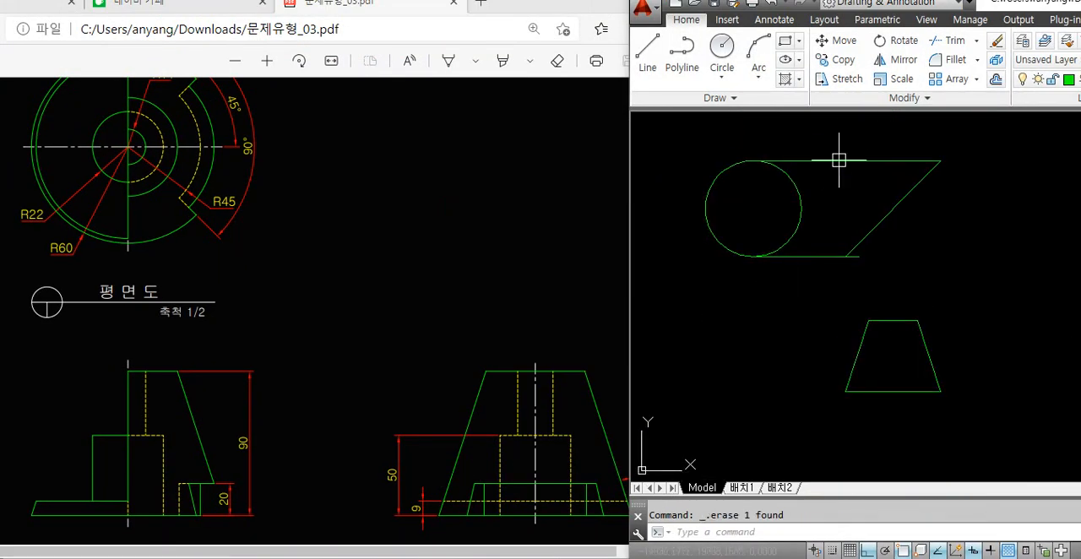
left_click(838, 142)
left_click(816, 264)
key("Delete")
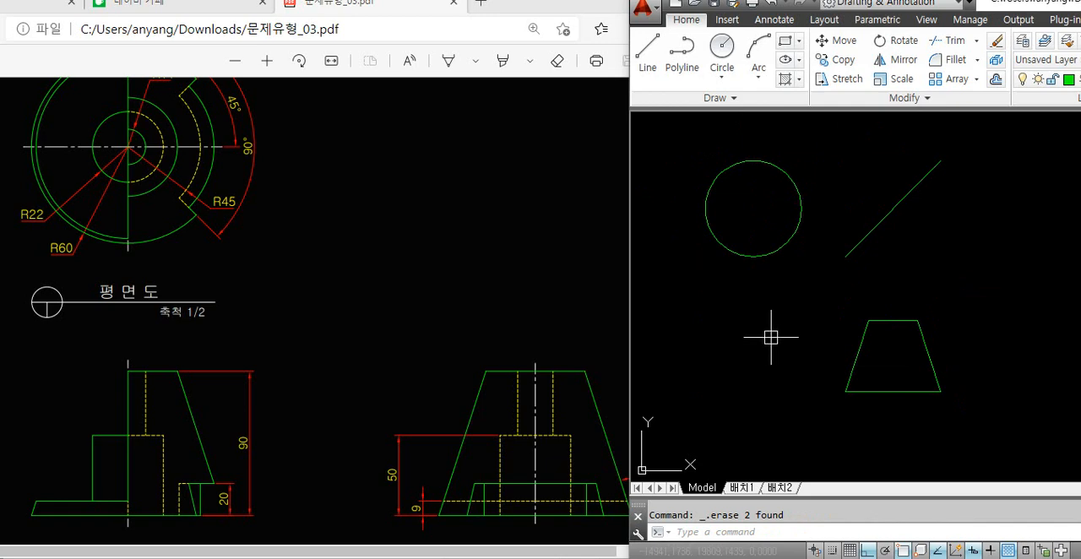
Draw a vertical line from the circle's left quadrant down past the level of the side view's base
type("l")
key("Return")
left_click(753, 209)
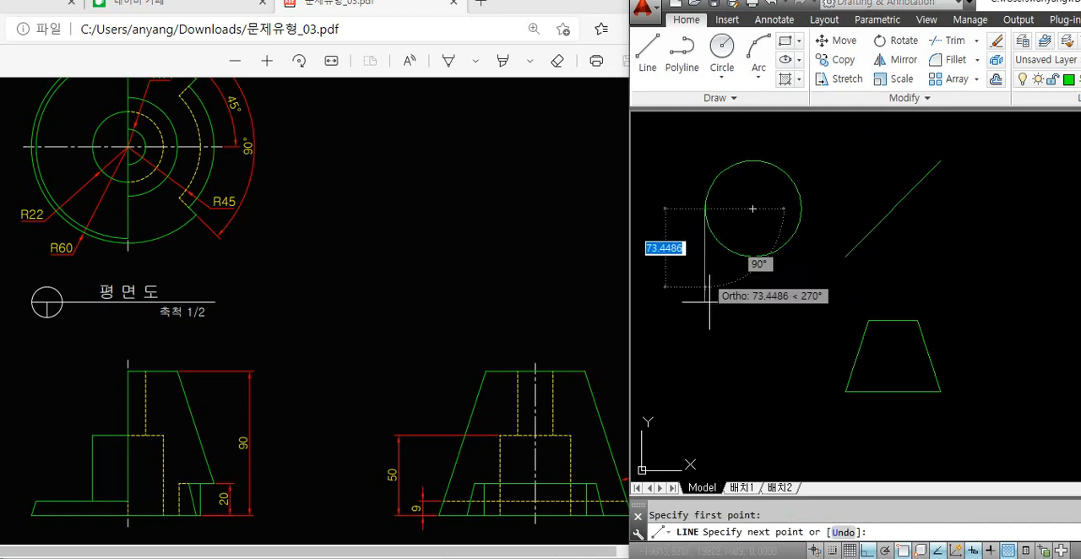
left_click(717, 444)
key("Return")
Copy the side view trapezoid by its lower left corner onto the vertical line beneath the circle, level with the original
type("c")
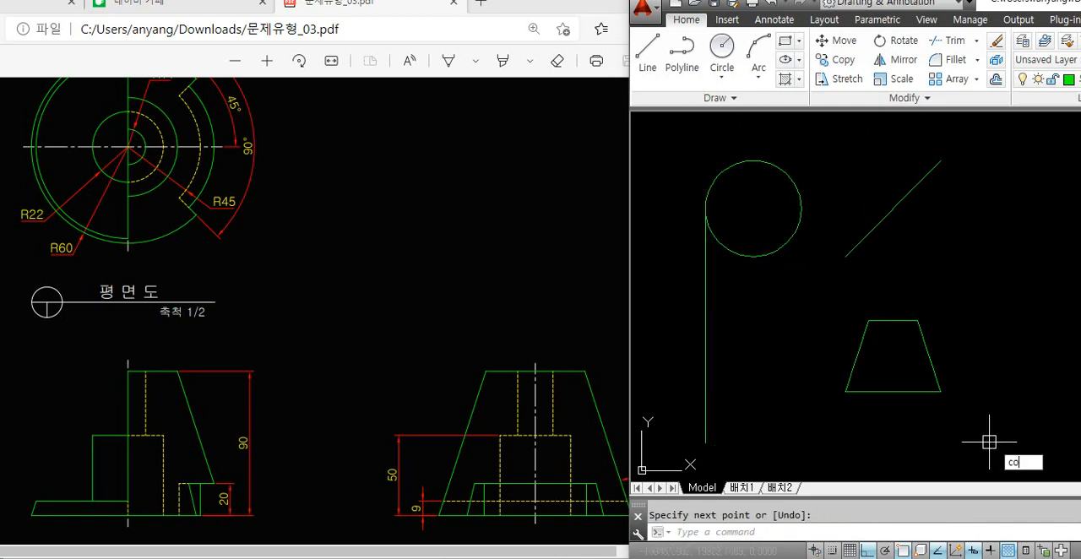
type("o")
key("Return")
left_click(960, 313)
left_click(859, 408)
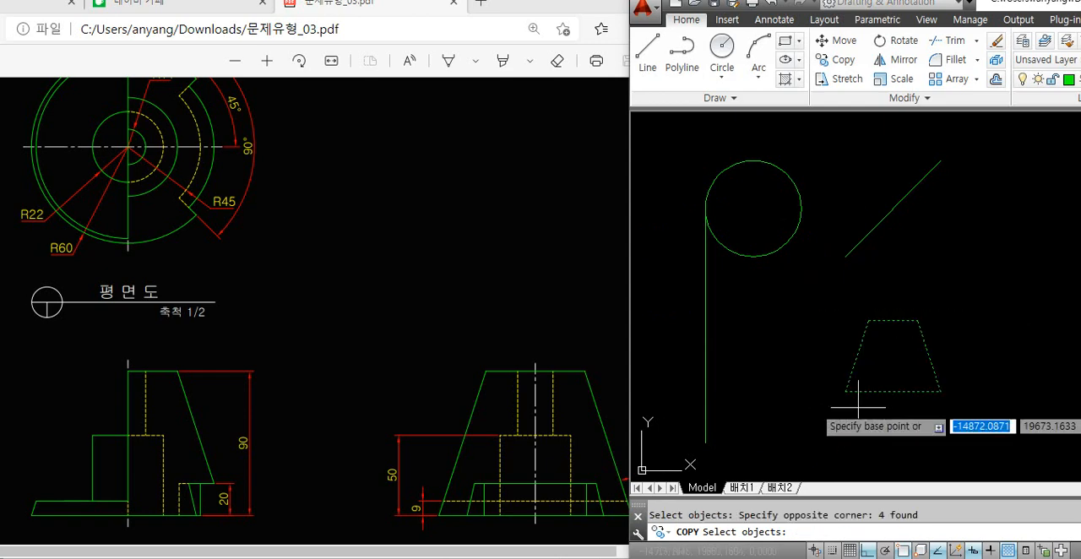
left_click(847, 392)
left_click(706, 391)
key("Escape")
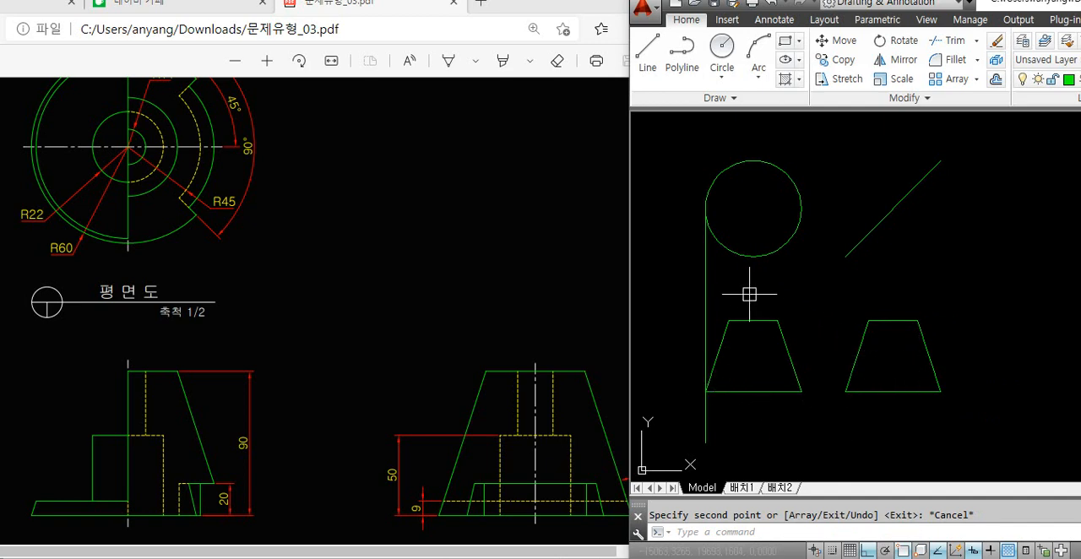
Erase the vertical construction line running down from the plan circle's left quadrant
left_click(705, 300)
left_click(679, 306)
key("Delete")
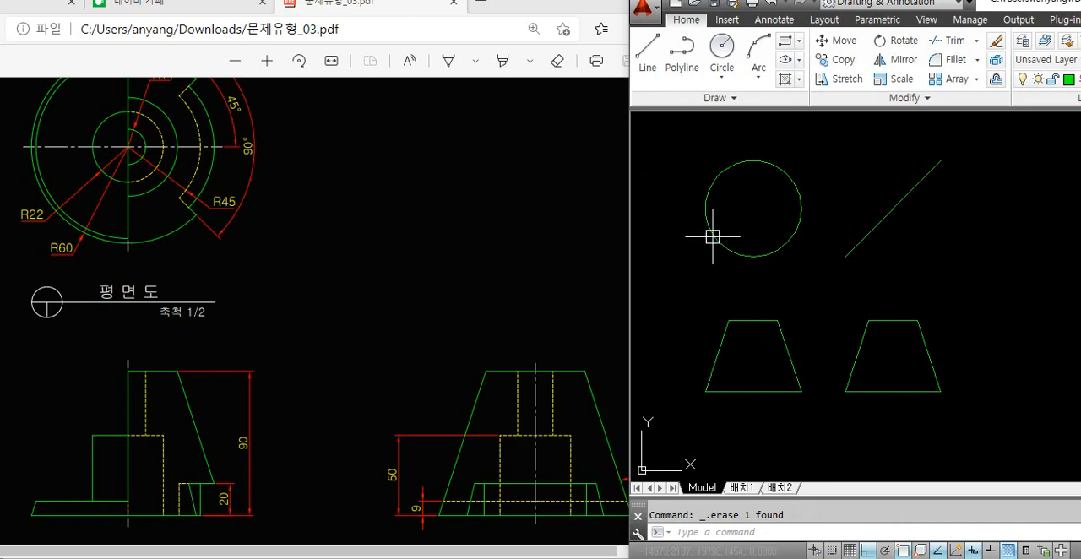
Draw a circle of radius 11 at the centre of the plan view's outer circle
left_click(68, 193)
scroll(45, 189, "up", 1)
left_click(800, 247)
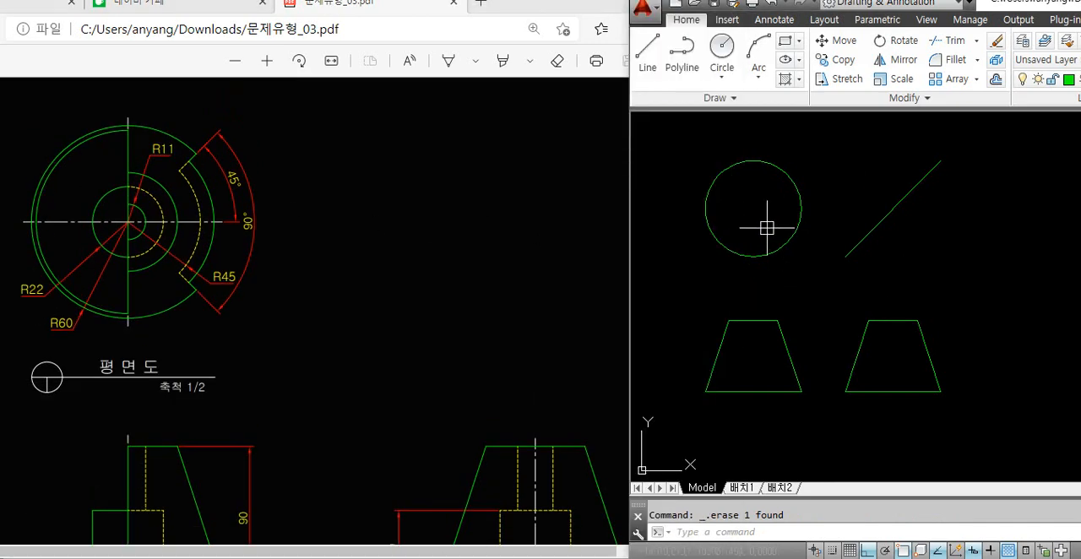
type("c")
key("Return")
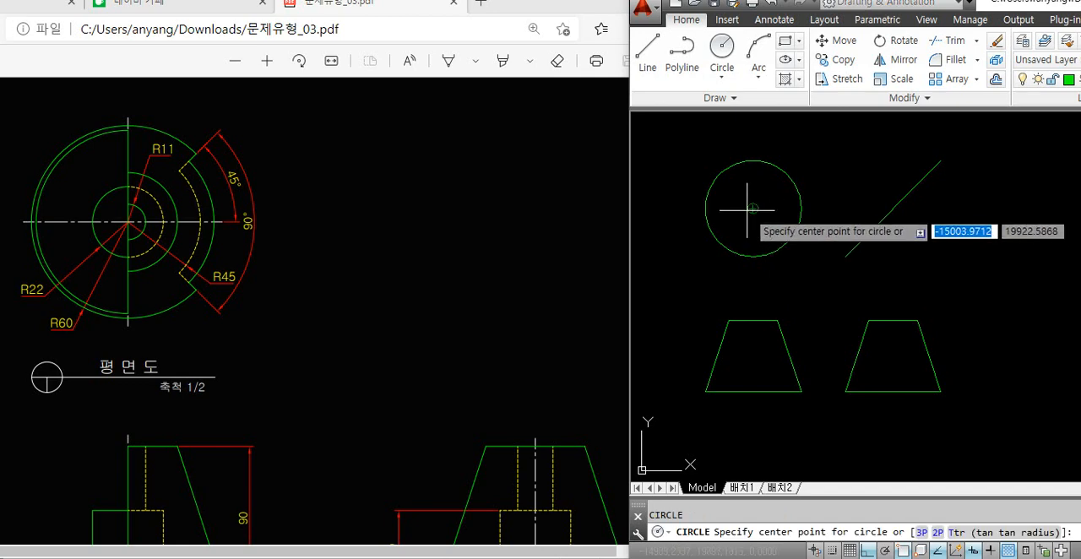
left_click(753, 209)
type("11")
key("Return")
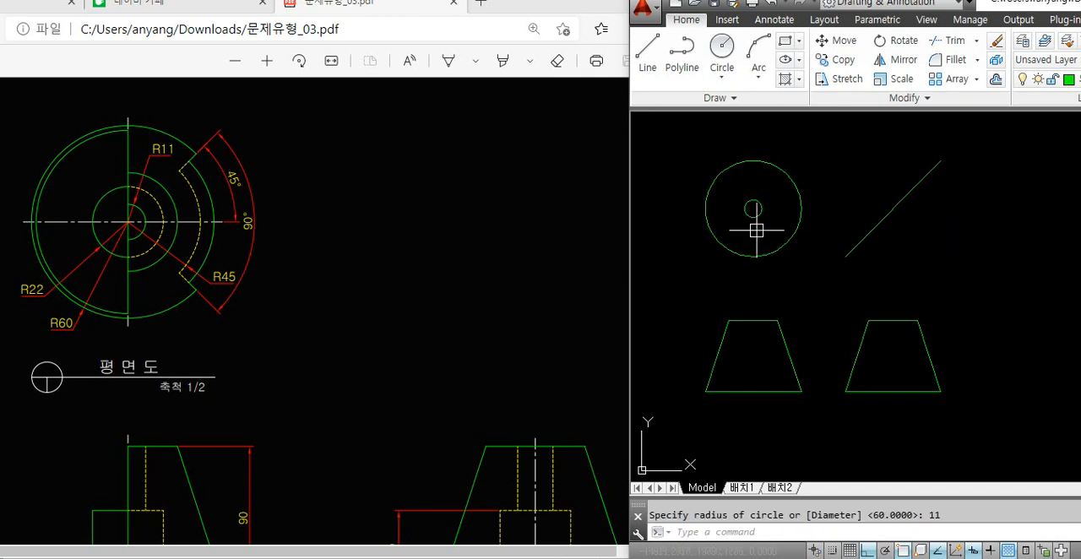
Draw a vertical line across the plan view from the outer circle's top quadrant to its bottom quadrant
type("l")
key("Return")
left_click(753, 161)
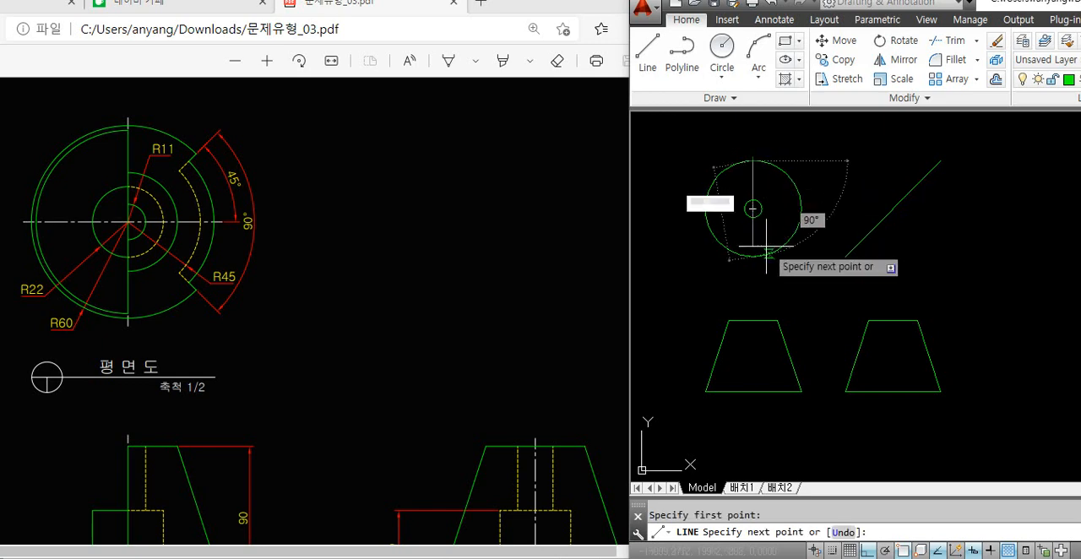
left_click(753, 256)
Trim away the half of the R11 circle lying left of the vertical line
scroll(744, 209, "up", 2)
scroll(743, 210, "up", 2)
type("tr")
key("Return")
key("Return")
left_click(747, 217)
key("Return")
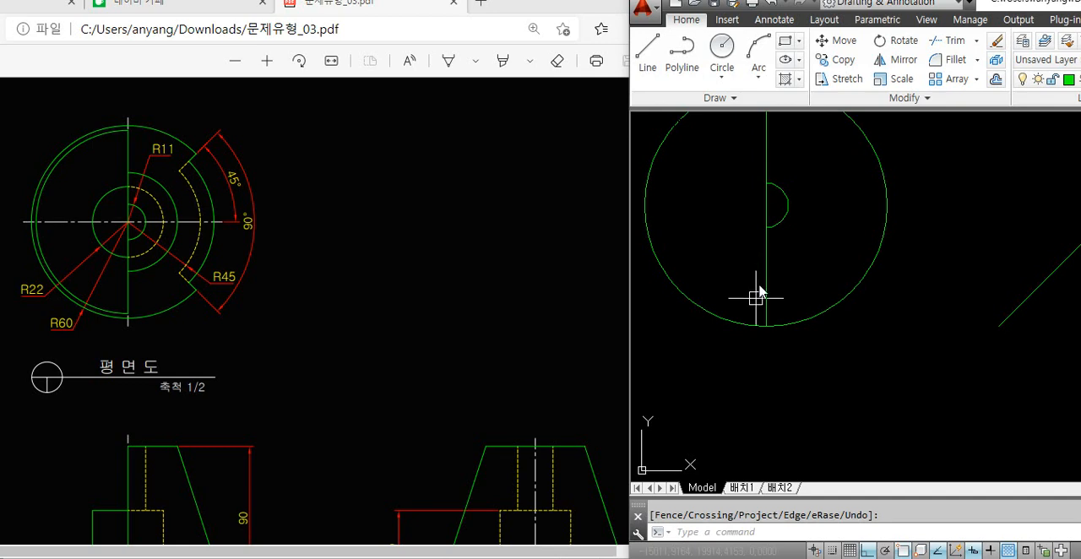
Draw a circle of radius 22 centred on the plan view's centre
type("c")
key("Return")
left_click(767, 205)
type("22")
key("Return")
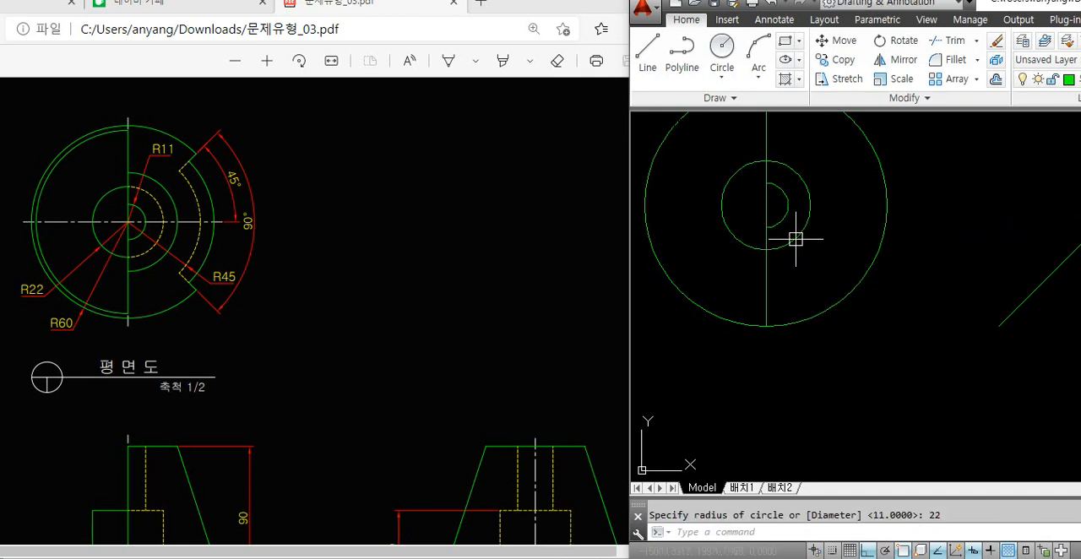
Draw a concentric circle of radius 45 in the plan view
key("Return")
left_click(766, 205)
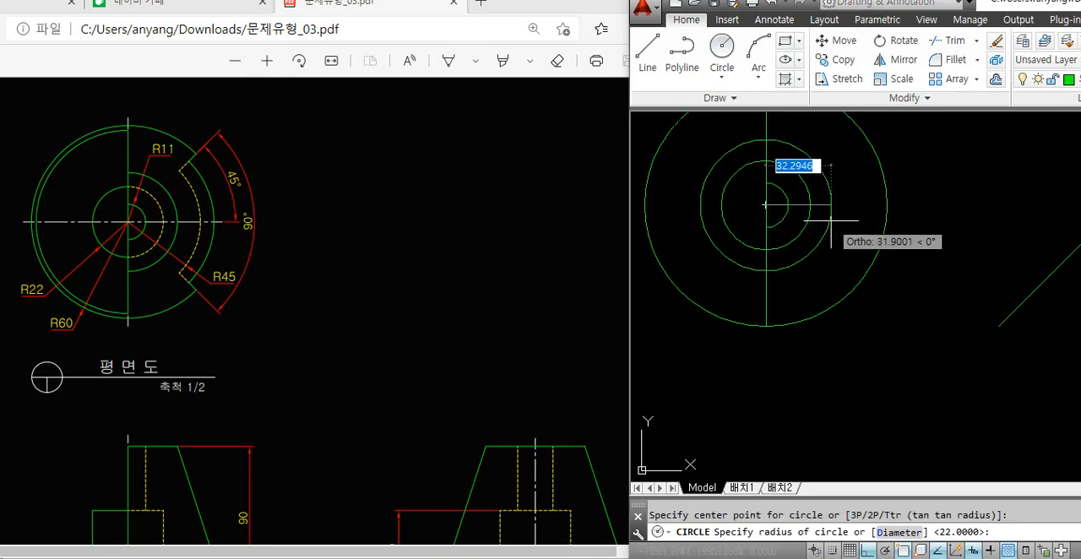
type("45")
key("Return")
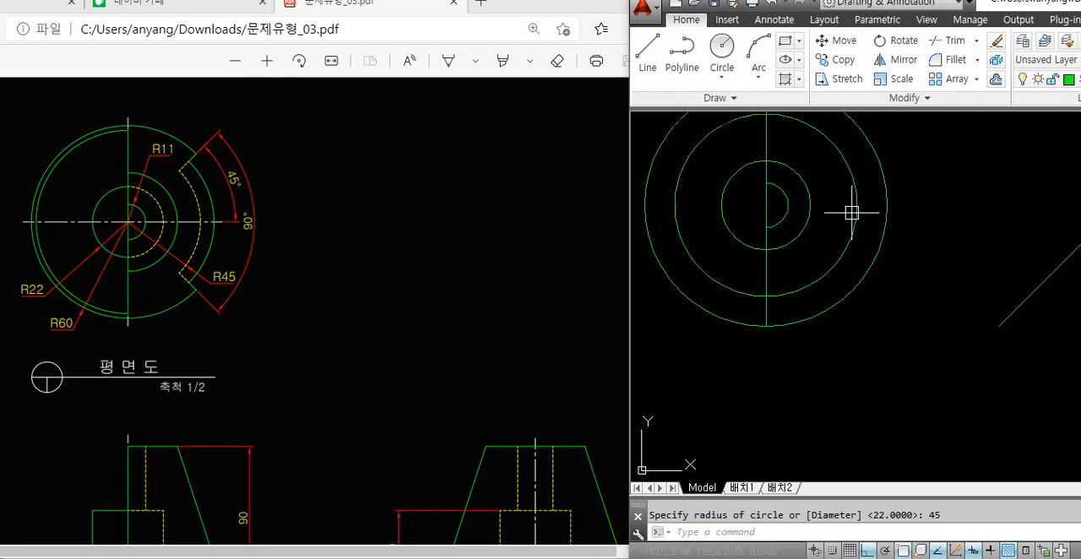
Move the R45 circle to the yellow dashed hidden-line layer
left_click(852, 212)
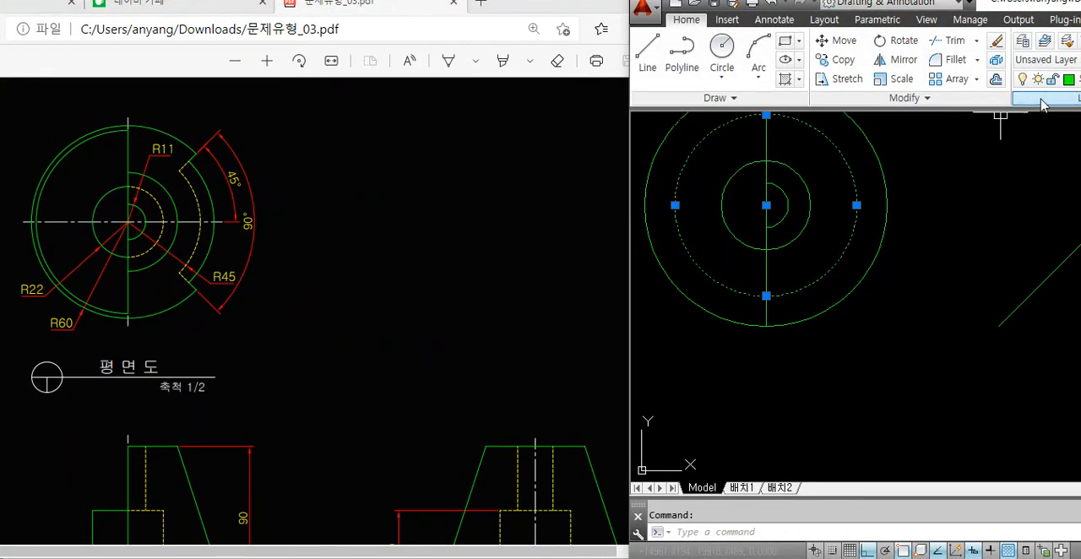
left_click(1043, 103)
left_click(955, 203)
key("Escape")
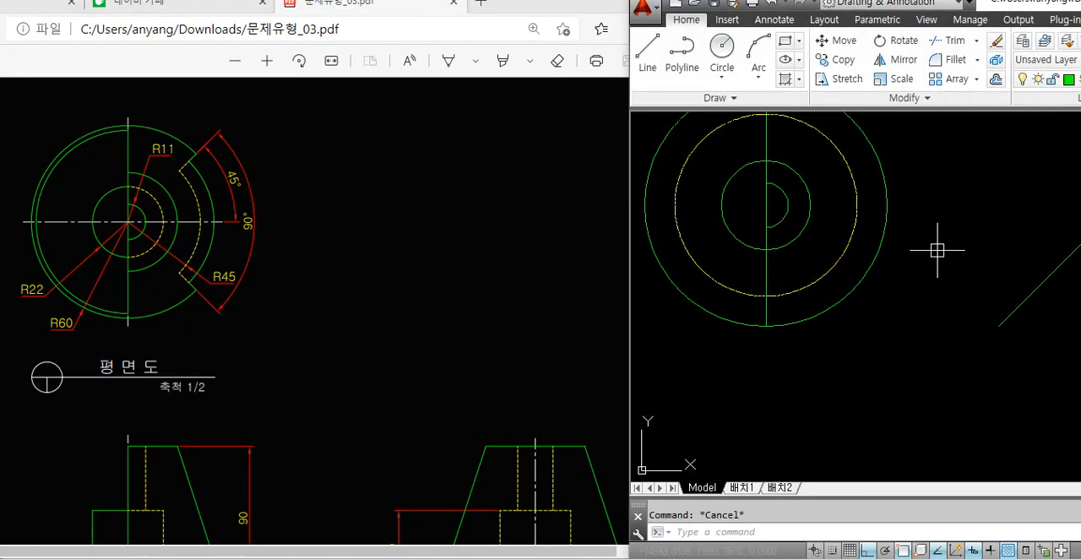
Draw a line at 45° from the plan view's centre up to the right, past the outer circle
middle_click_drag(937, 250, 920, 262)
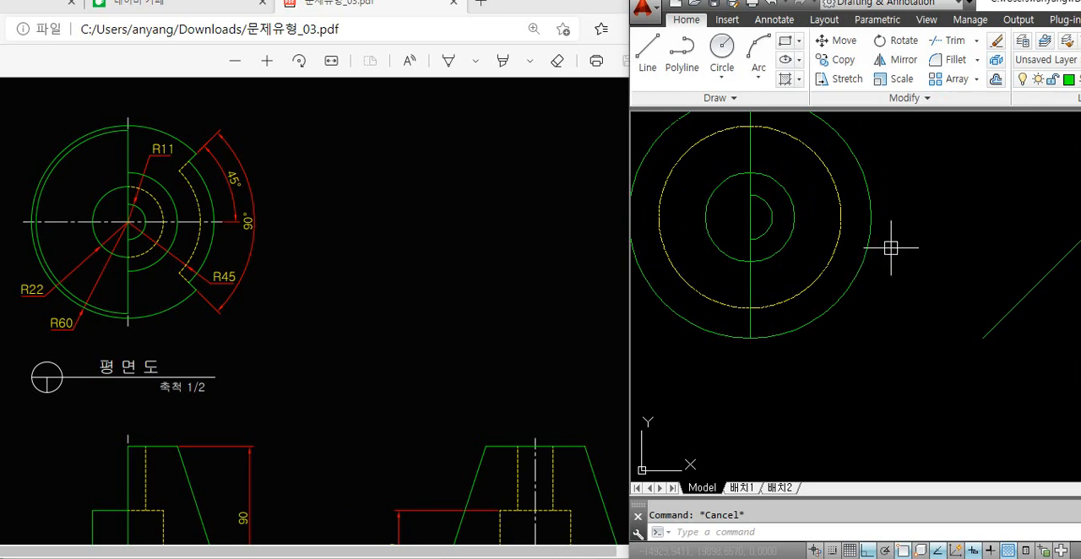
type("l")
key("Return")
left_click(750, 218)
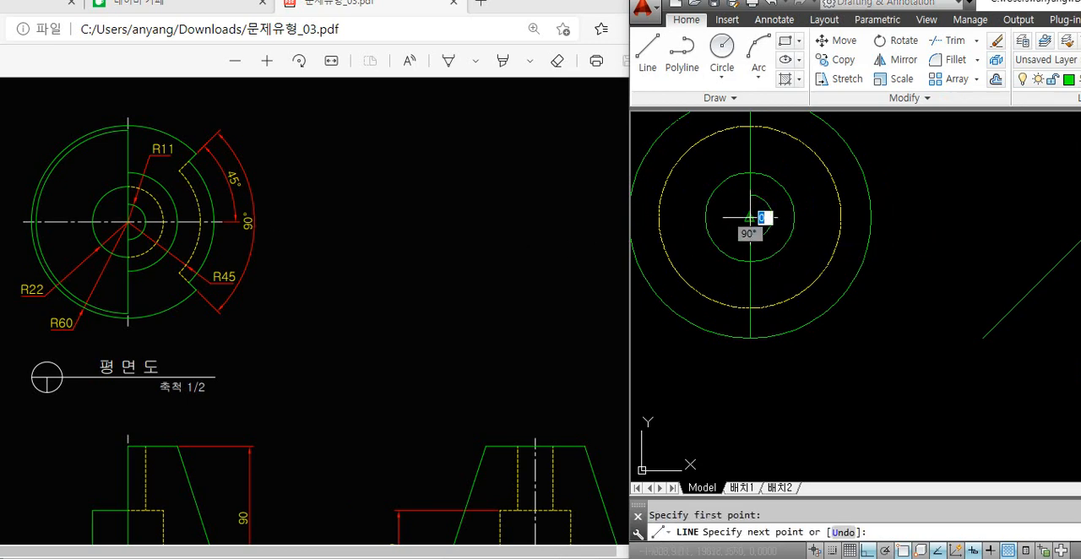
type("<45")
key("Return")
middle_click_drag(761, 219, 748, 286)
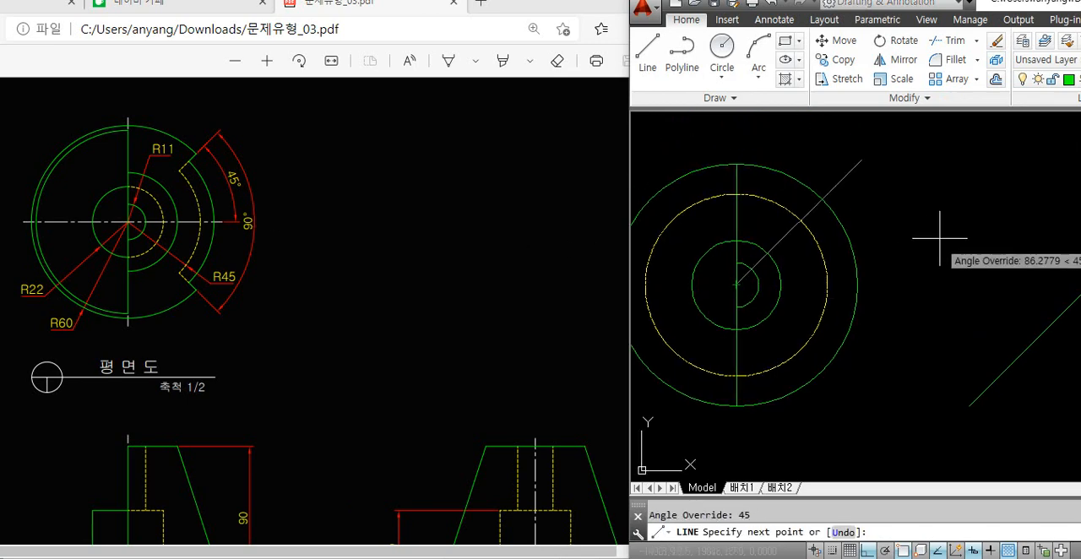
left_click(953, 230)
key("Return")
Mirror the 45° line about the horizontal axis through the plan view's centre, keeping the original
type("mi")
key("Return")
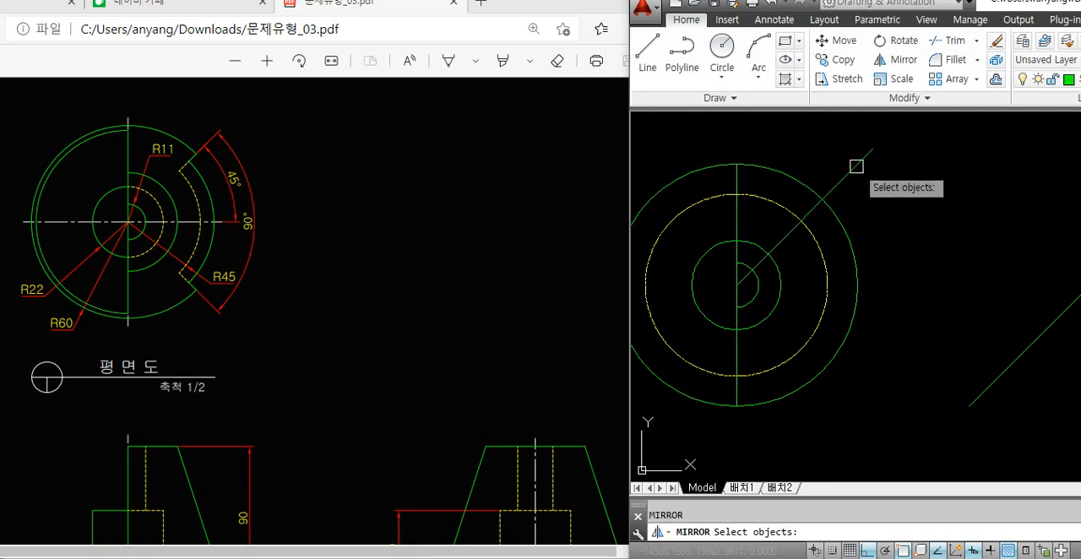
left_click(857, 167)
key("Return")
left_click(737, 285)
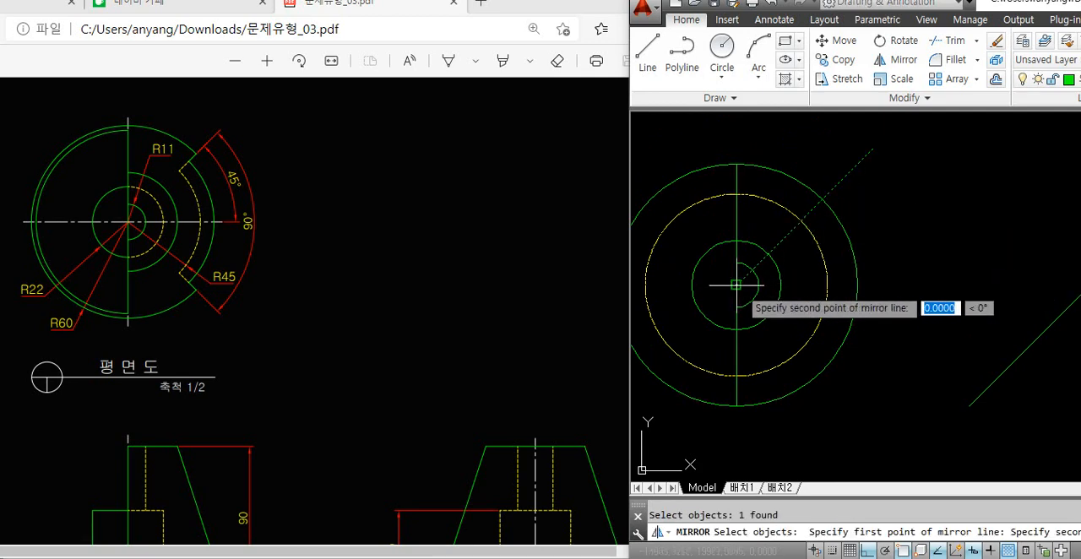
left_click(923, 280)
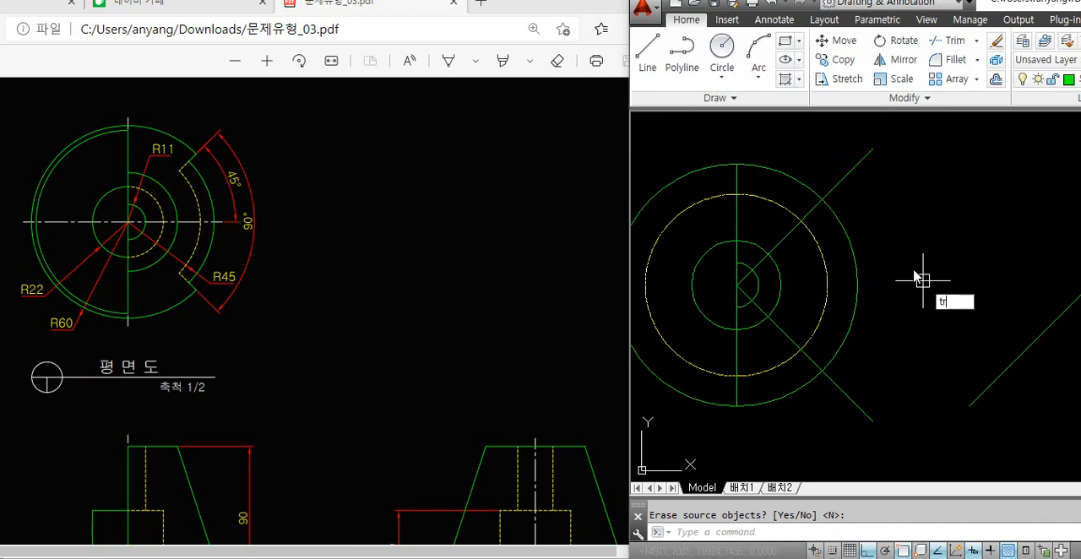
Trim both 45° lines to the ring between the R45 and outer circles, and erase the leftover pieces inside the R22 circle
type("tr")
key("Return")
key("Return")
left_click(855, 168)
left_click(850, 391)
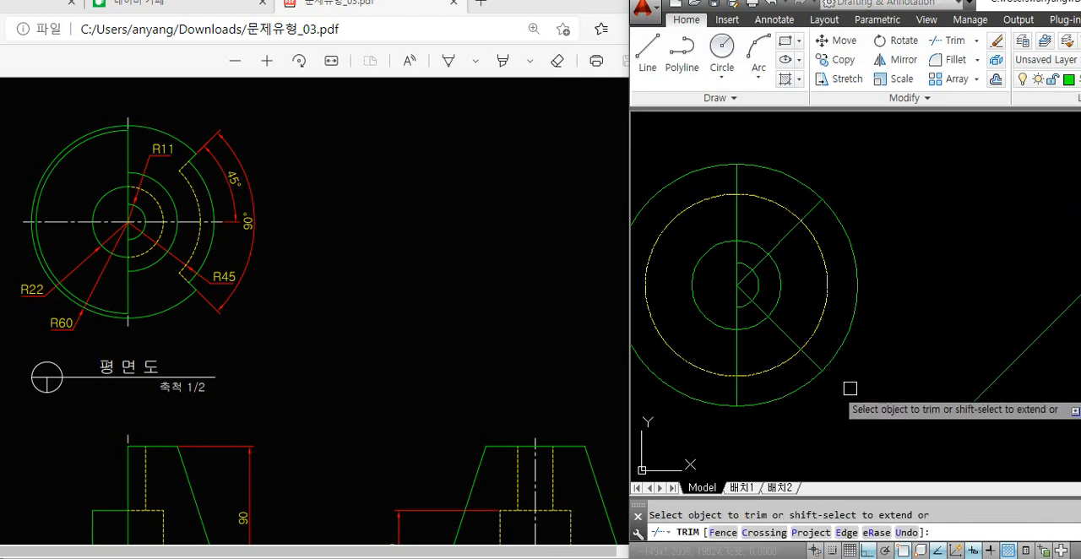
left_click(791, 237)
left_click(779, 328)
key("Return")
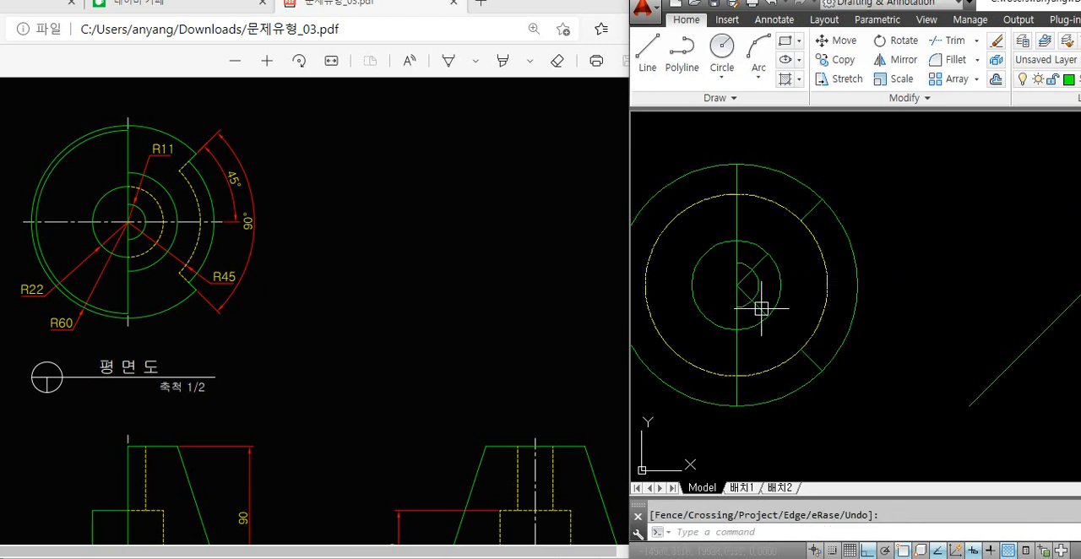
left_click(760, 306)
key("Delete")
Trim the dashed R45 circle and erase its left half, keeping only the arc between the two 45° lines
type("t")
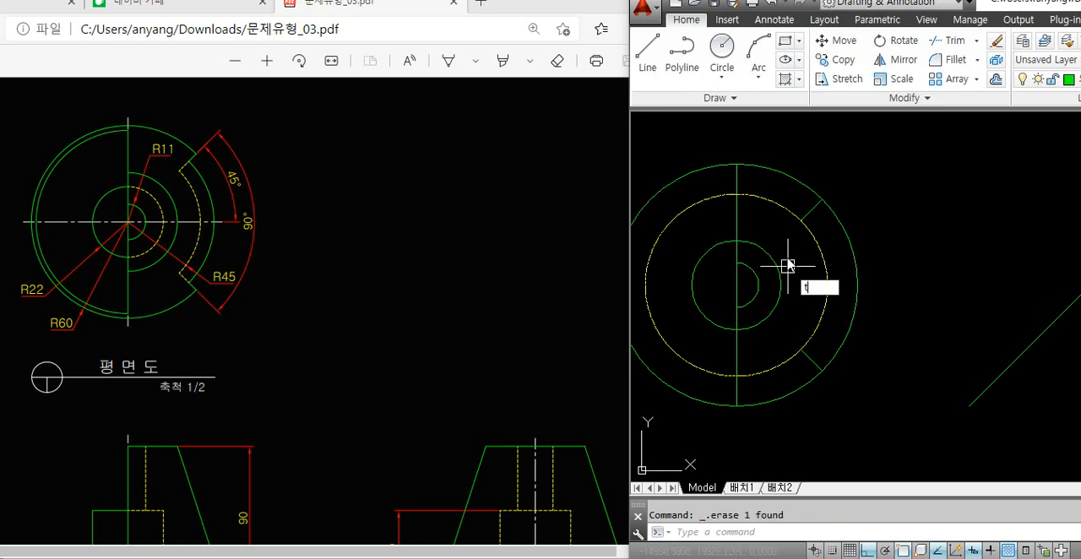
type("r")
key("Return")
key("Return")
left_click(777, 205)
left_click(777, 364)
key("Return")
left_click(731, 374)
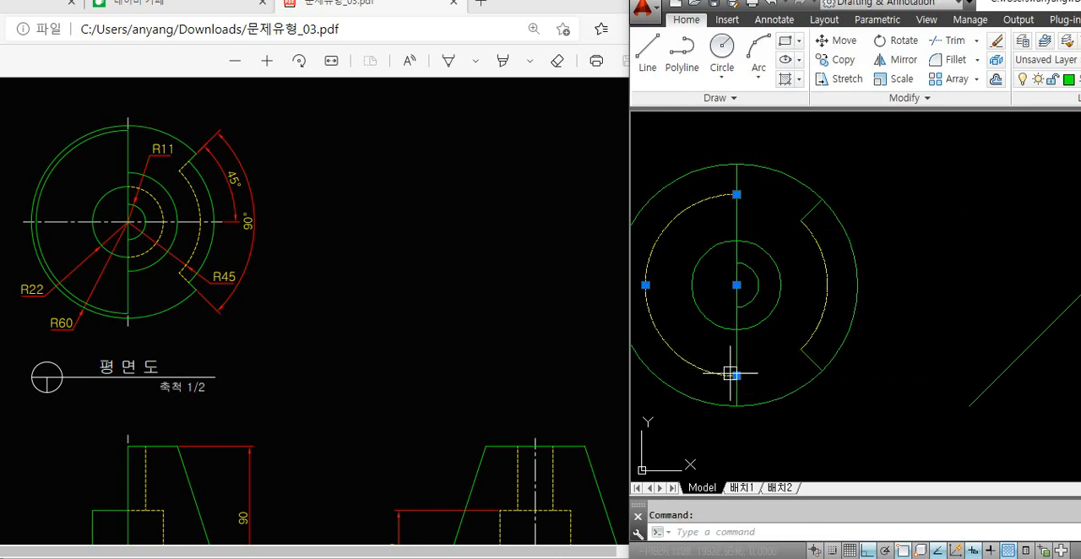
key("Delete")
left_click(826, 314)
key("Escape")
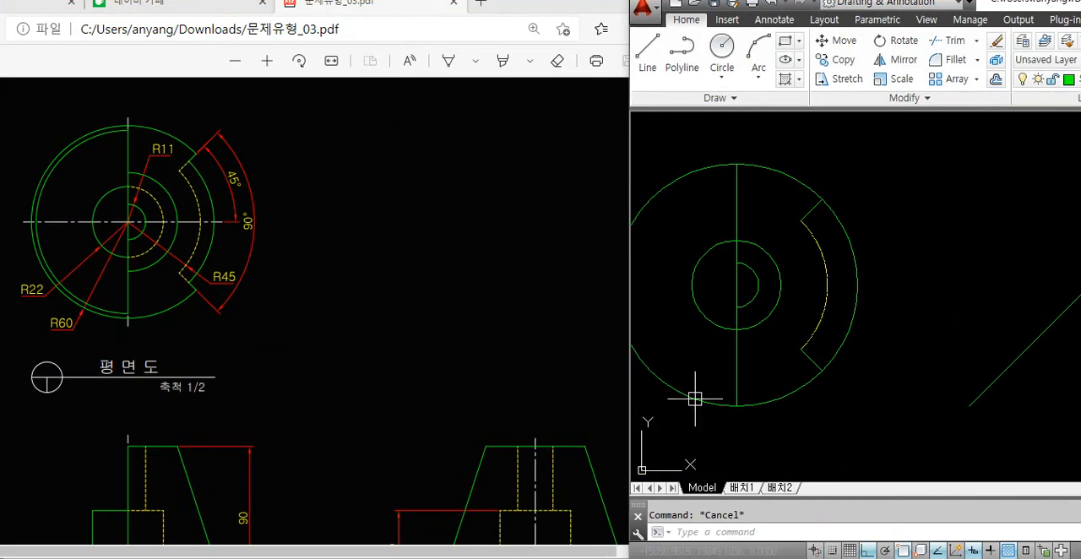
Offset the front view trapezoid's base line upward by 20
scroll(889, 247, "down", 2)
middle_click_drag(880, 315, 839, 200)
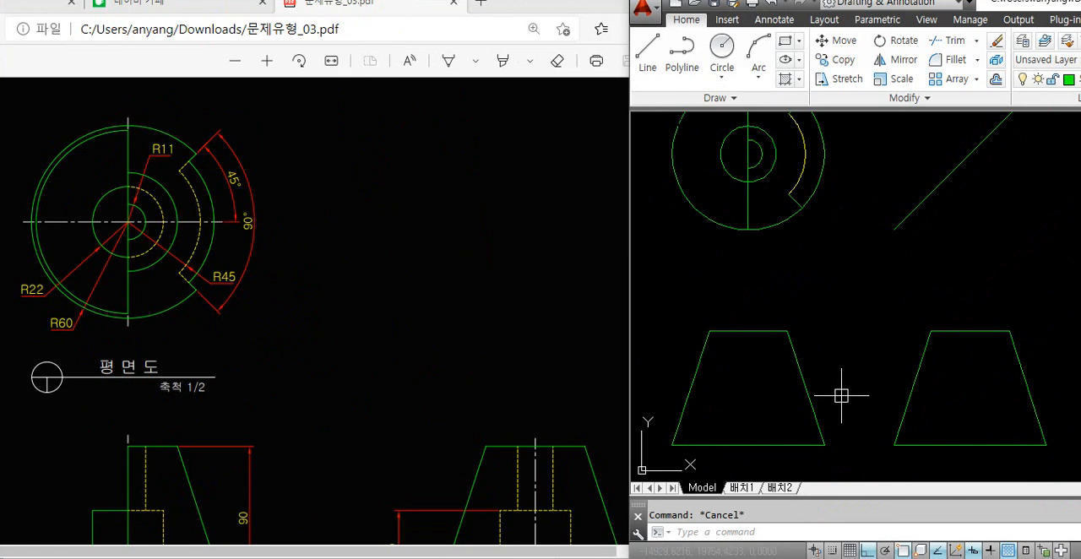
left_click(388, 438)
scroll(390, 437, "down", 3)
left_click(828, 381)
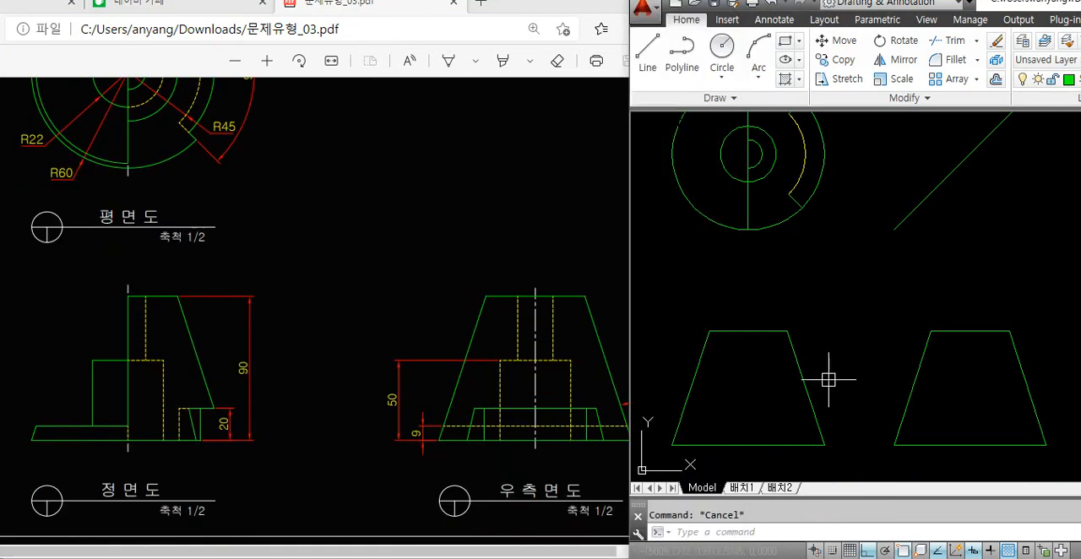
type("o")
key("Return")
type("20")
key("Return")
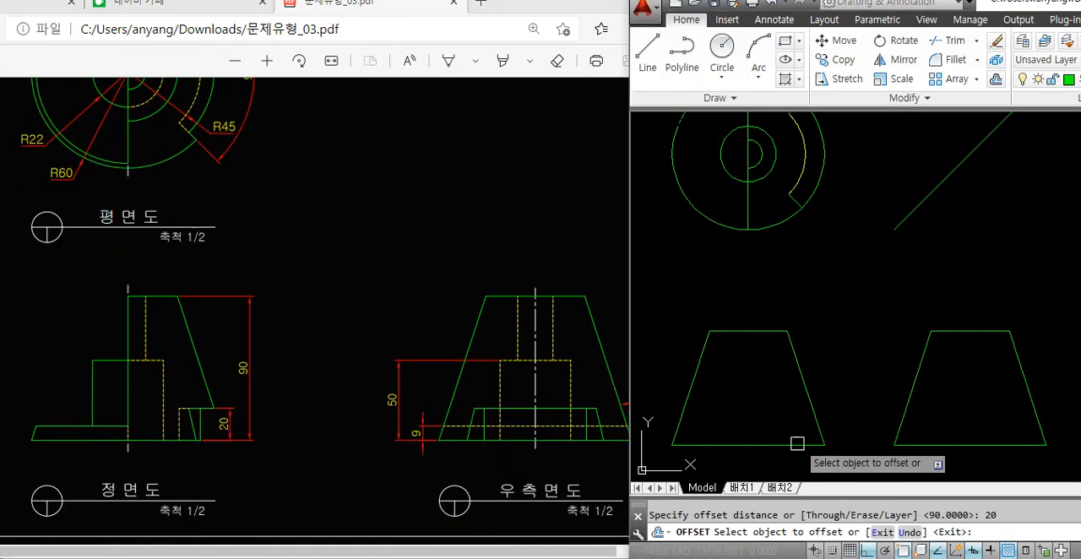
left_click(798, 444)
left_click(795, 437)
key("Return")
Trim the offset line's end beyond the trapezoid's right slanted edge, and that edge's part below the offset line
type("tr")
key("Return")
key("Return")
scroll(820, 376, "up", 3)
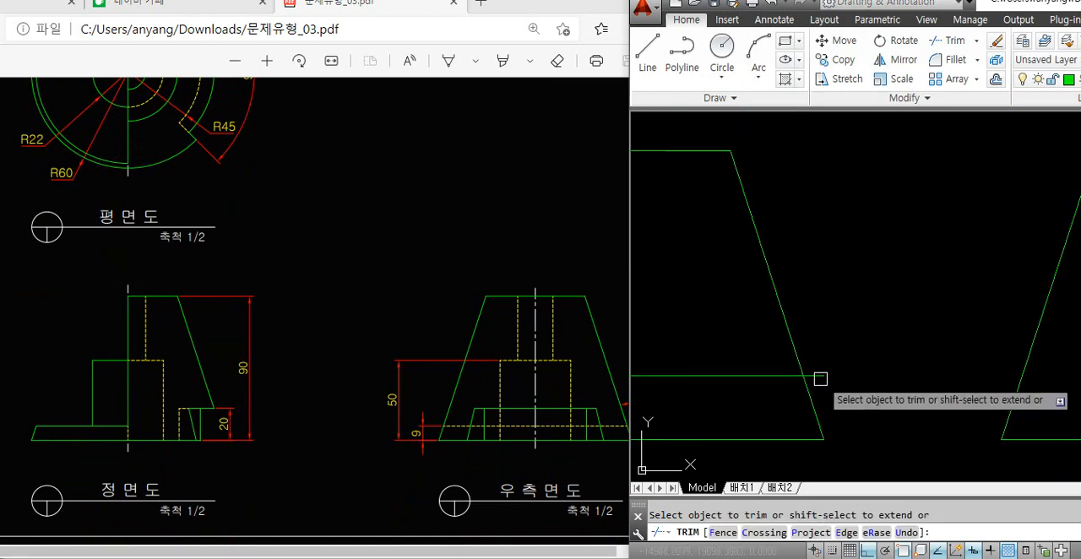
key("Return")
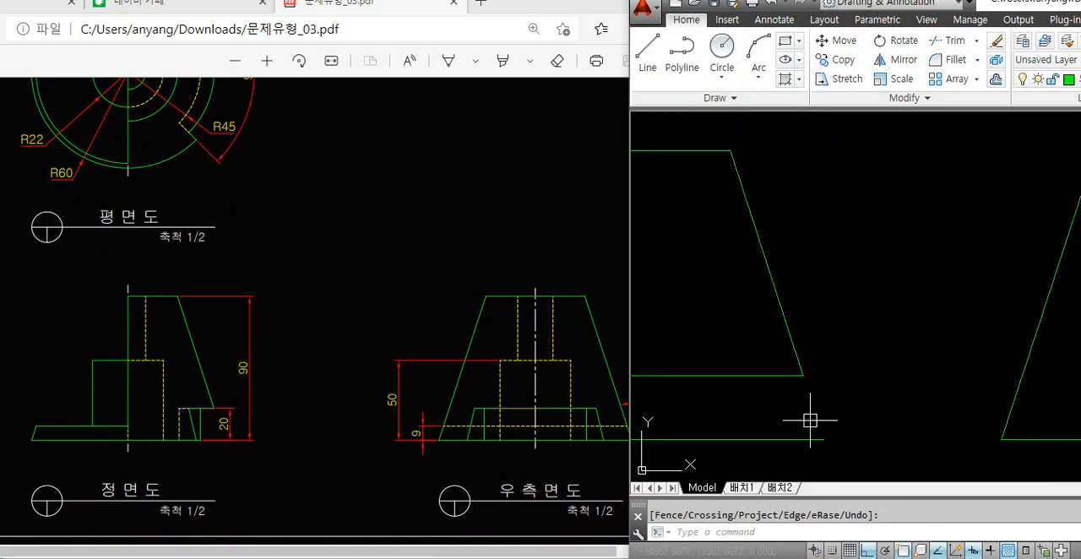
Draw a vertical line from the lower end of the front view's right slanted edge up through the plan view's outer circle
type("l")
key("Return")
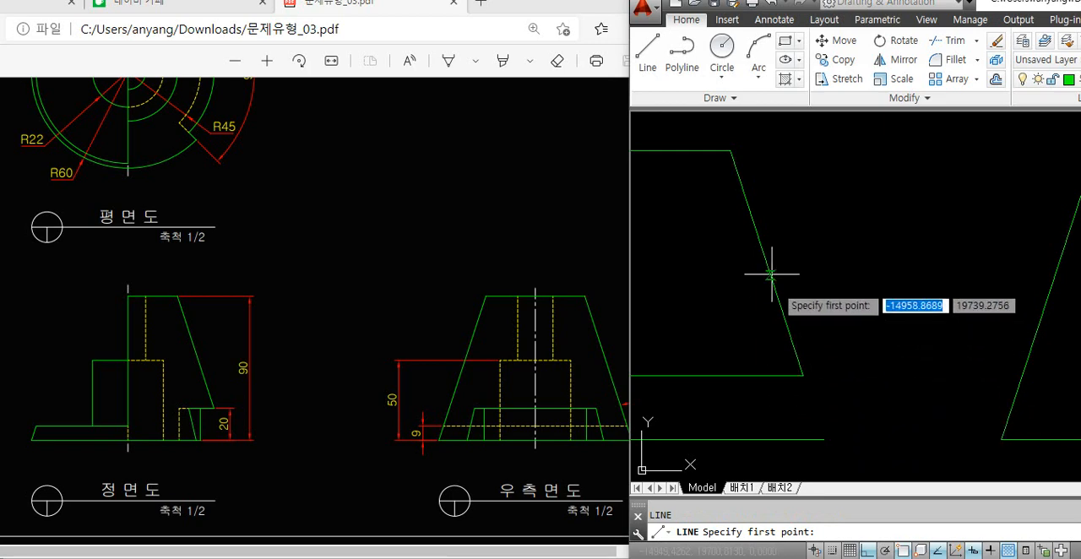
left_click(802, 375)
scroll(816, 290, "down", 2)
middle_click_drag(829, 189, 814, 420)
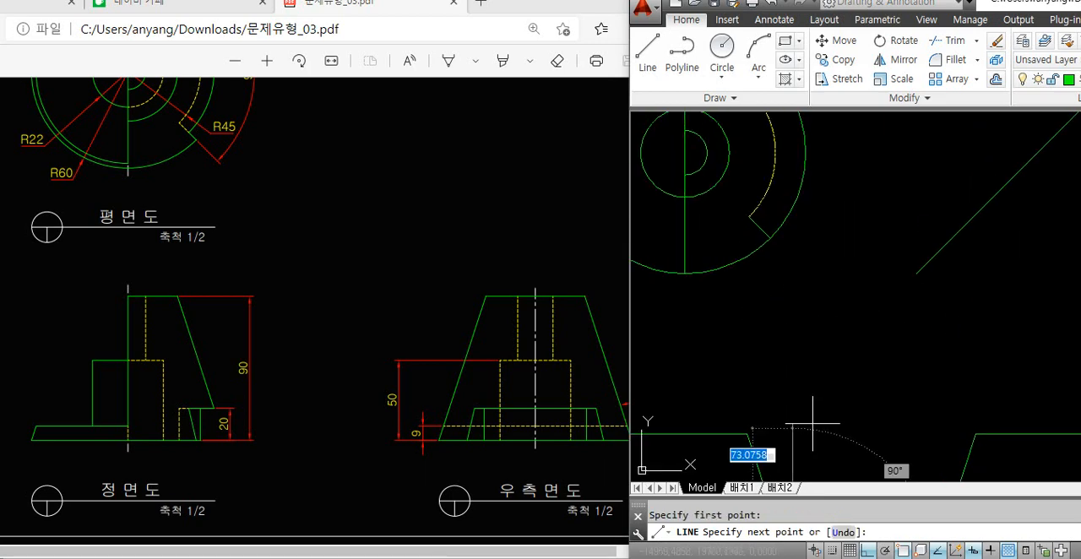
middle_click_drag(845, 236, 845, 338)
left_click(868, 165)
key("Return")
Draw a horizontal line from the outer circle's right quadrant to the plan view's centre
key("Return")
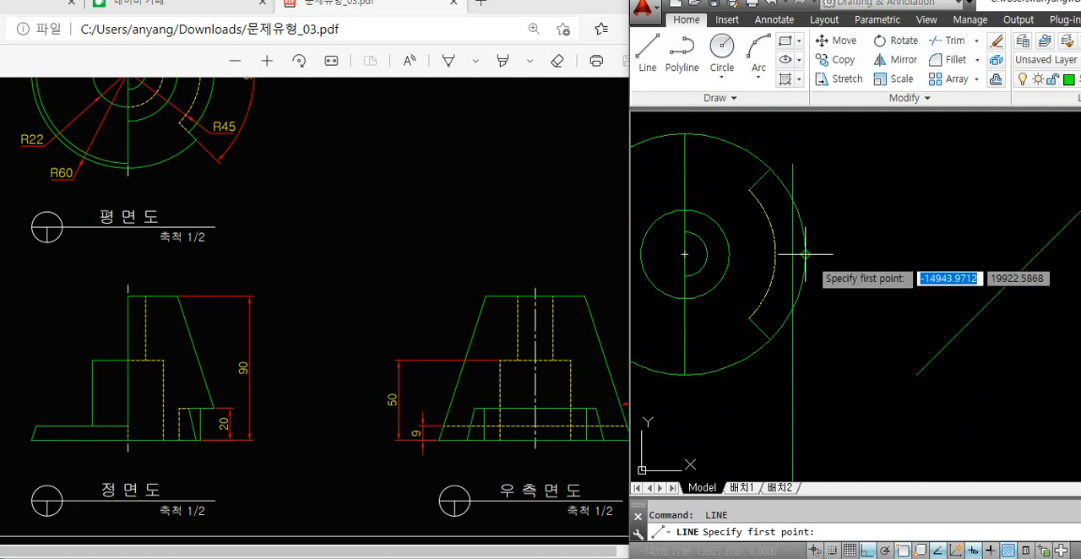
left_click(805, 254)
left_click(685, 254)
key("Return")
type("cente")
key("Return")
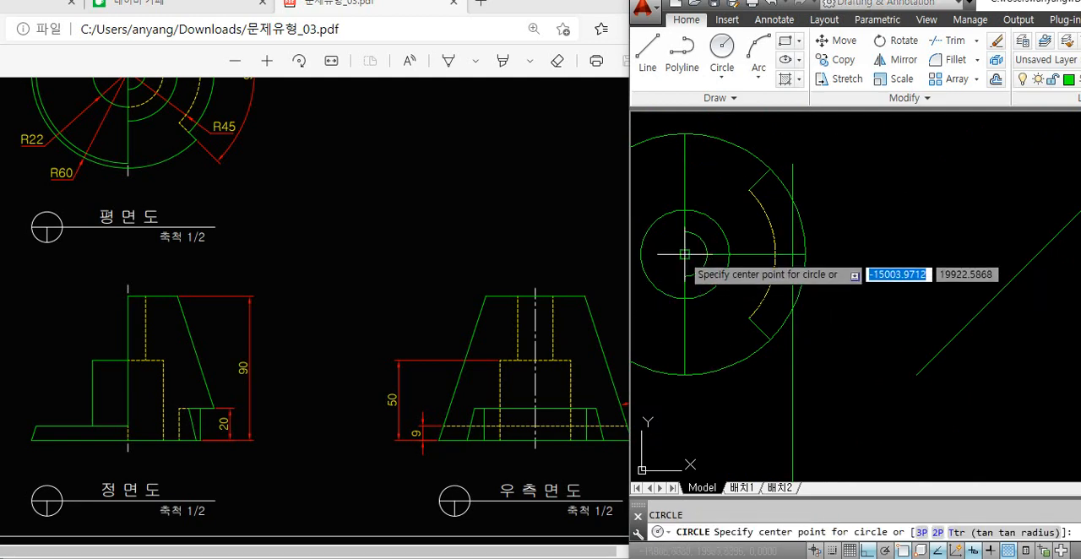
left_click(684, 254)
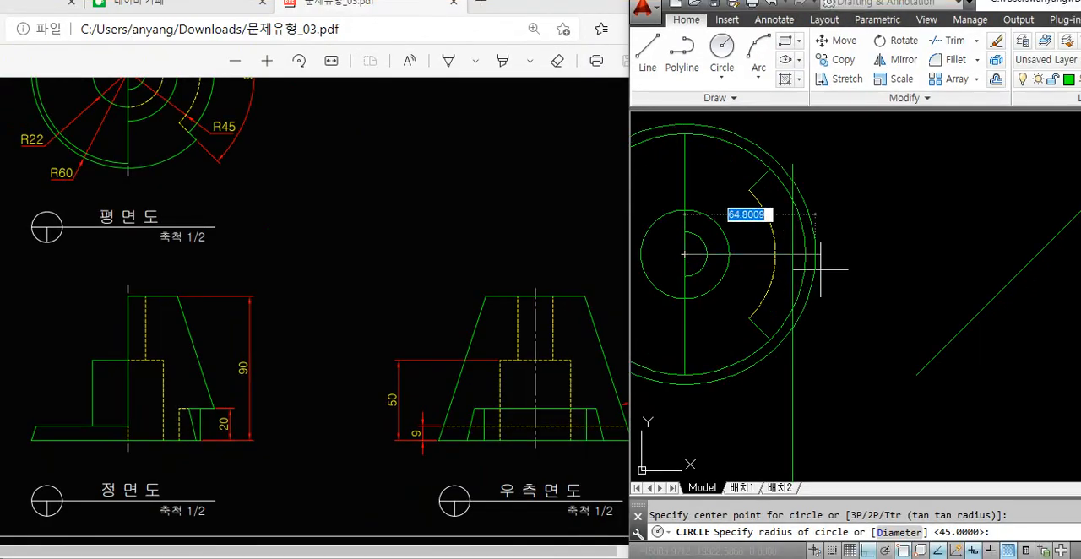
key("Escape")
Draw a circle from the plan view's centre through the intersection of the horizontal radius line and the vertical projection line
key("space")
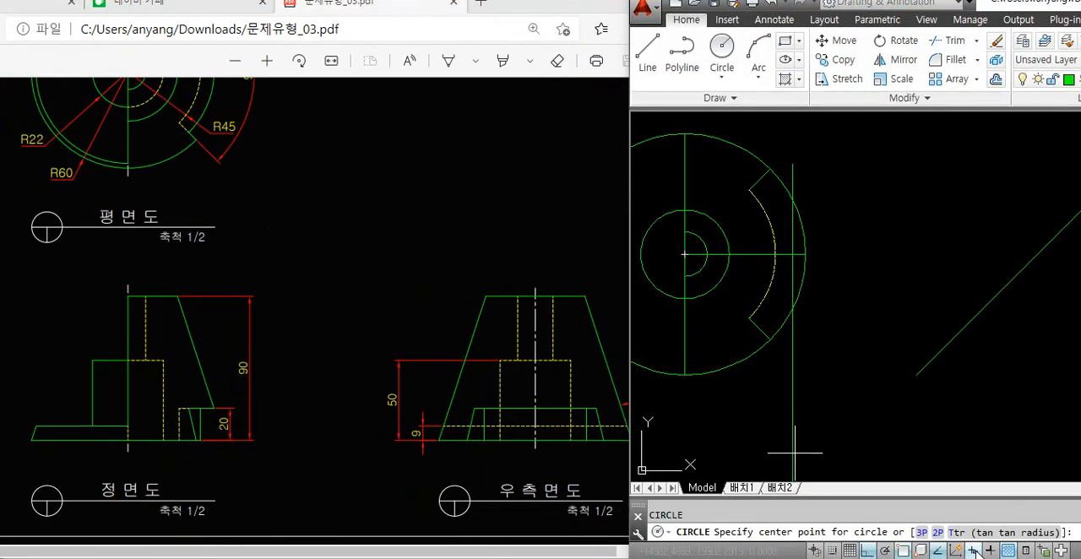
left_click(684, 254)
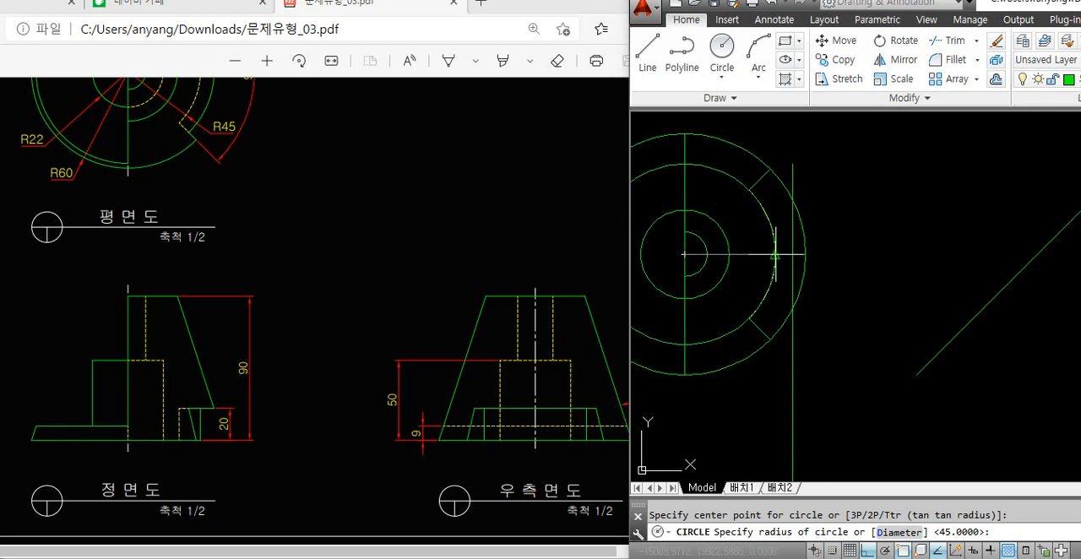
left_click(793, 254)
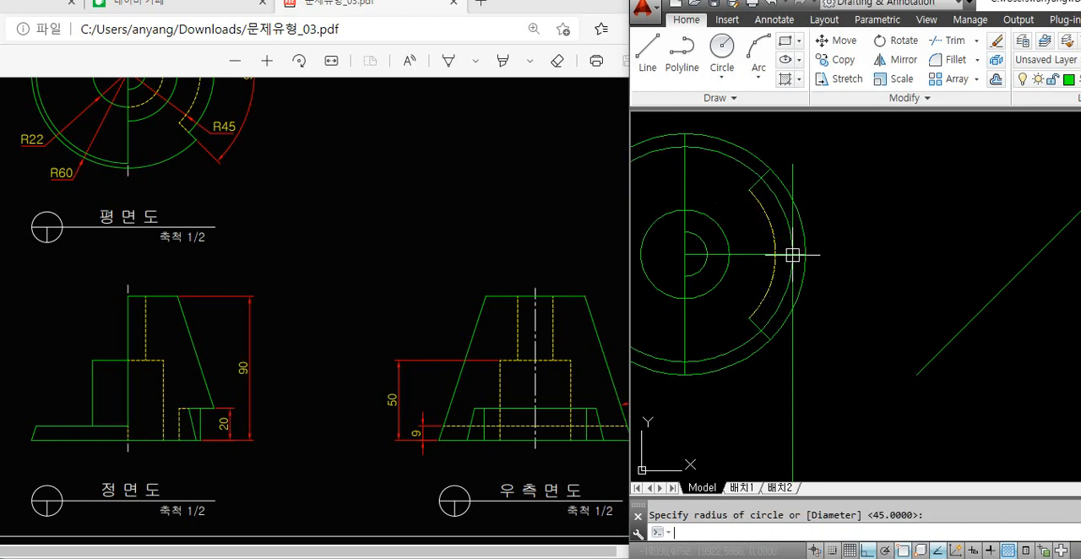
Trim the new circle and the outer circle around the plan view's right notch, and delete the vertical projection line
key("Return")
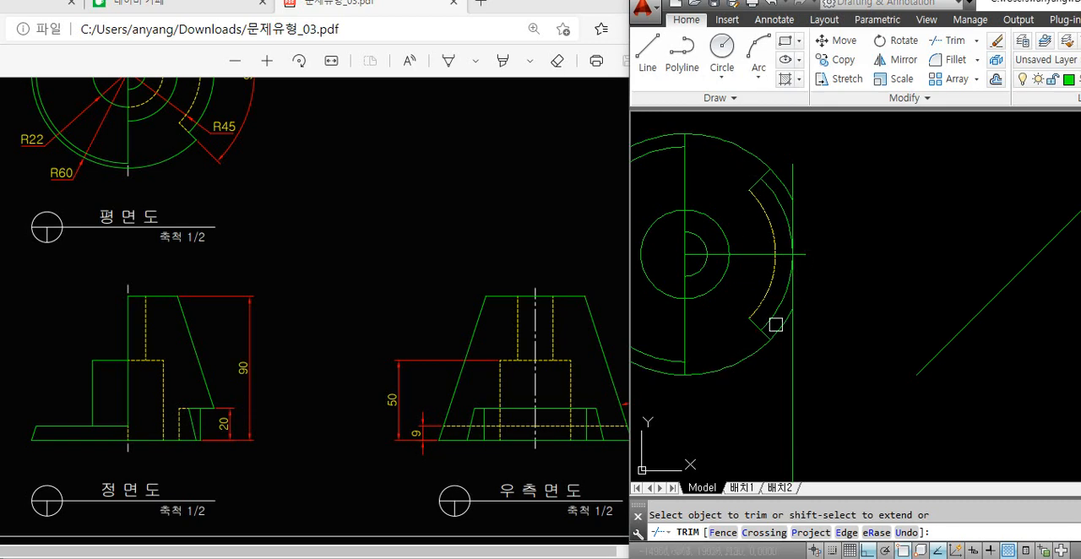
key("Escape")
left_click(792, 350)
key("Delete")
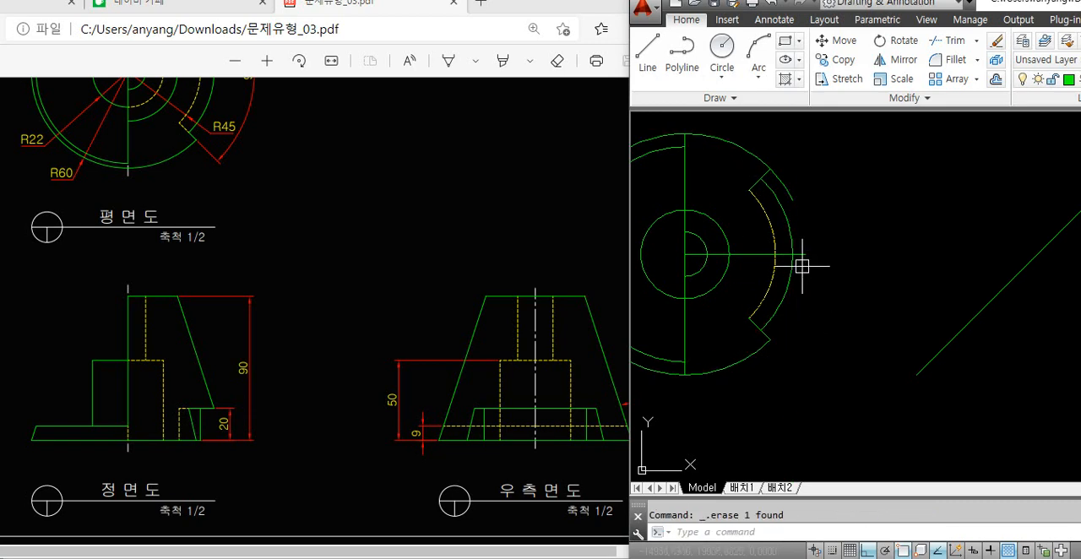
Trim the outer circle's leftover stub at the notch's upper edge, and delete the new inner circle's leftover arc left of the vertical centre line
type("tr")
key("Return")
key("Return")
left_click(791, 195)
key("Escape")
left_click(792, 267)
key("Escape")
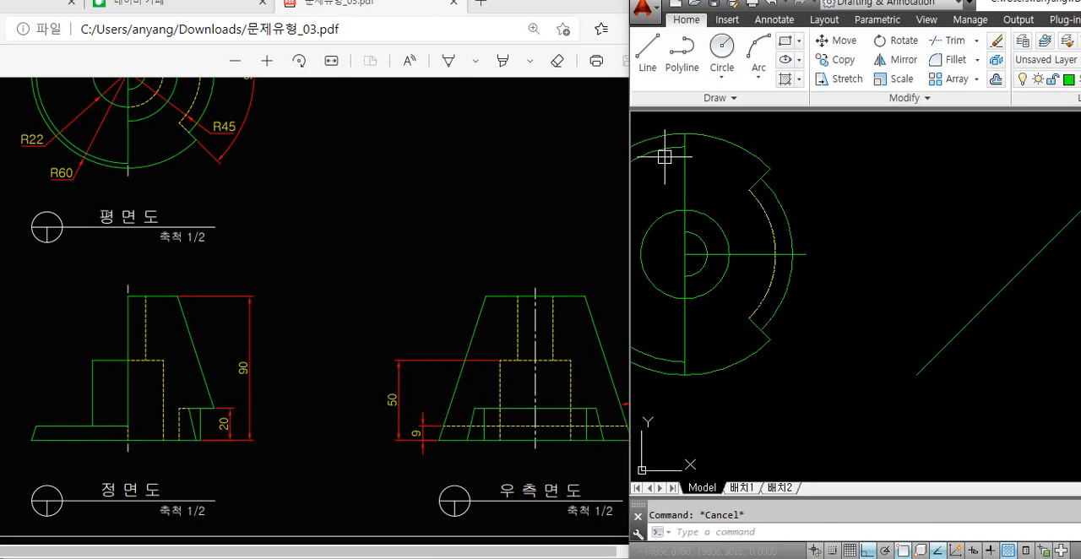
left_click(664, 157)
key("Delete")
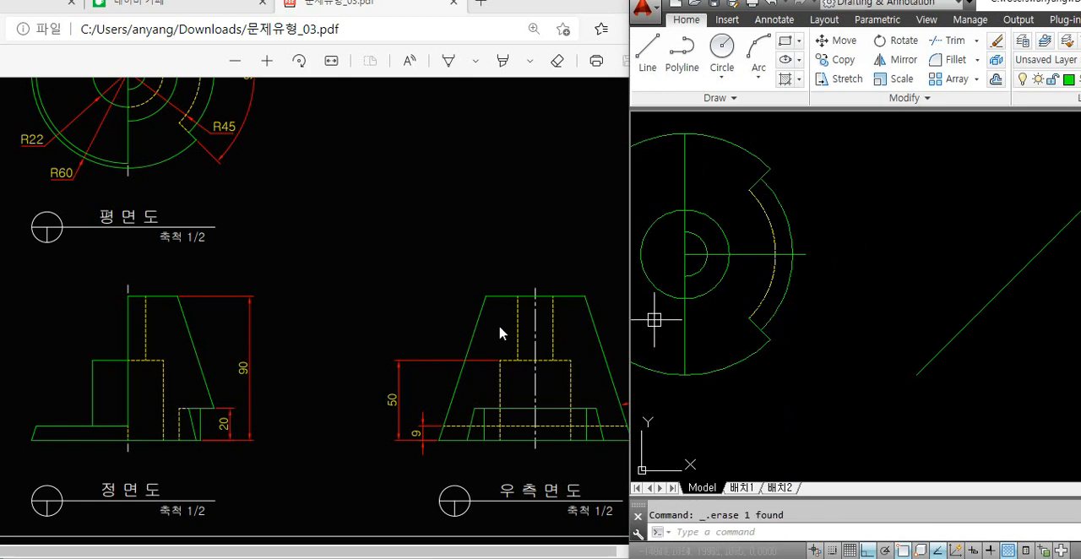
Draw a vertical line in the front view from the midpoint of the trapezoid's top edge down to the base line
left_click(498, 333)
scroll(237, 252, "down", 2, "ctrl")
left_click(890, 262)
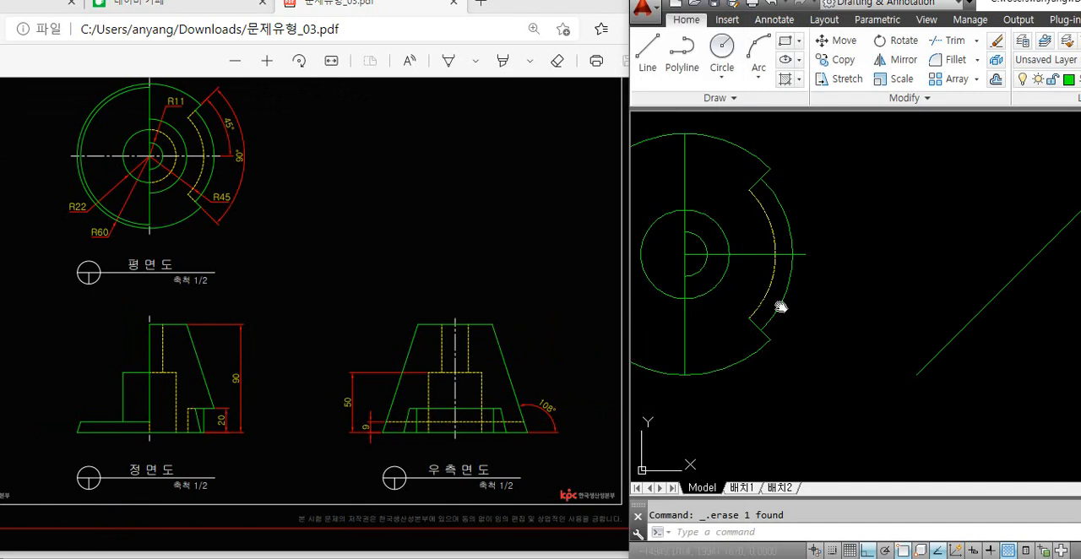
scroll(784, 307, "down", 5)
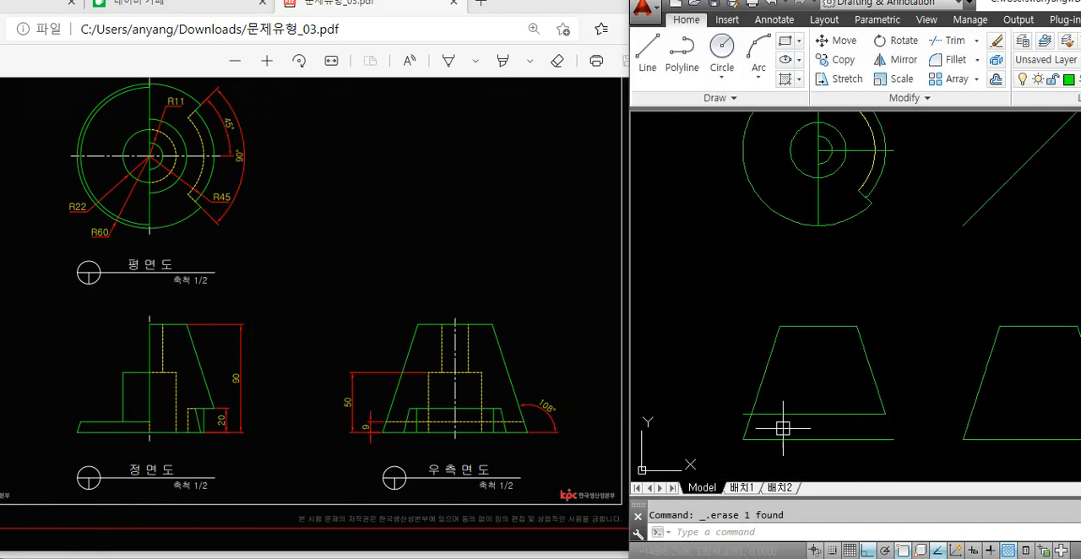
type("l")
key("Return")
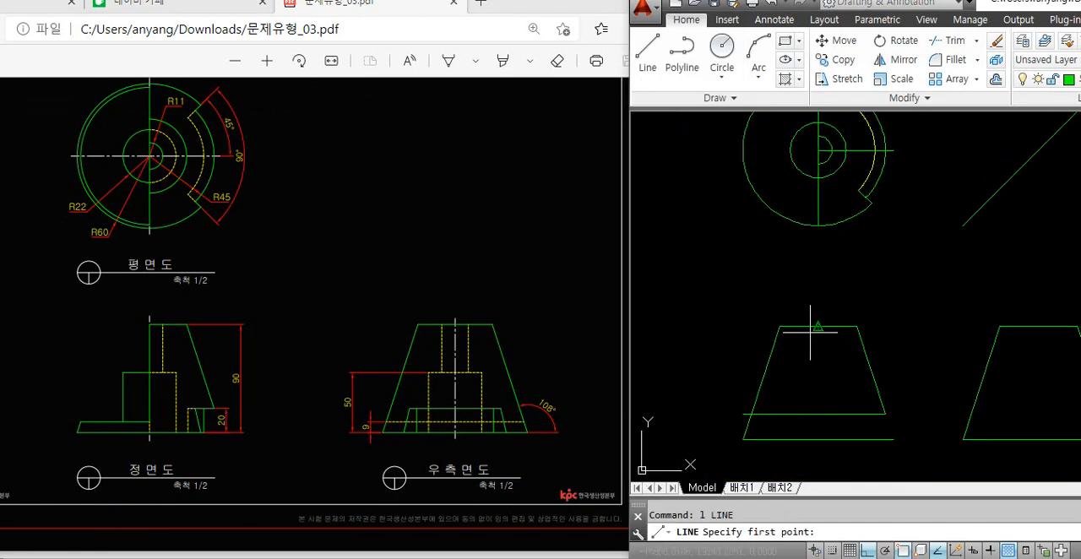
left_click(818, 326)
left_click(818, 440)
key("Return")
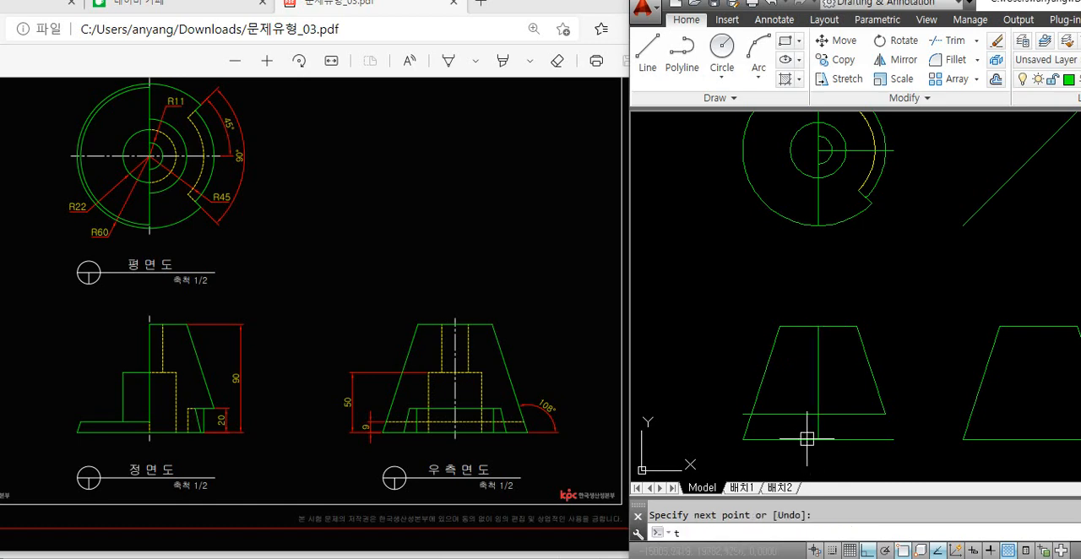
Remove the part of the front view's horizontal offset line that lies left of the vertical centre line
type("tr")
key("Return")
left_click(803, 415)
left_click(724, 399)
left_click(774, 424)
key("Delete")
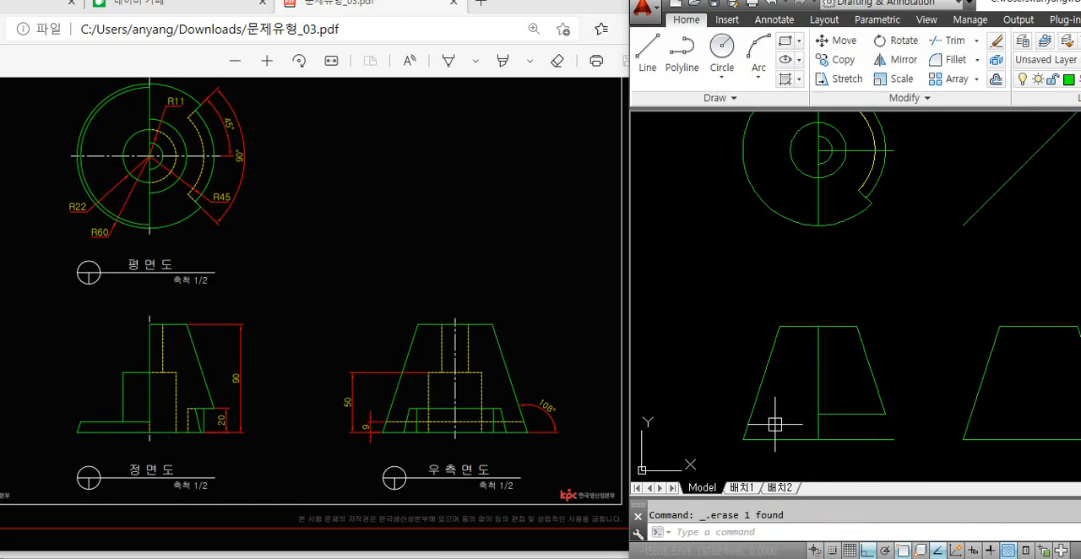
Offset the right side view's base line 9 mm upward
middle_click_drag(961, 430, 886, 430)
type("o")
key("Return")
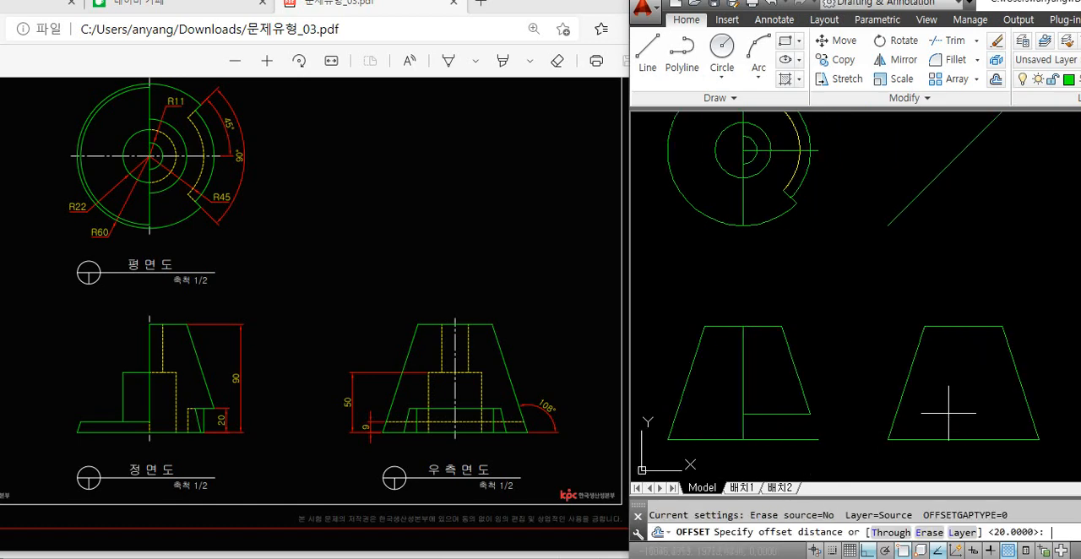
type("9")
key("Return")
left_click(935, 439)
left_click(942, 420)
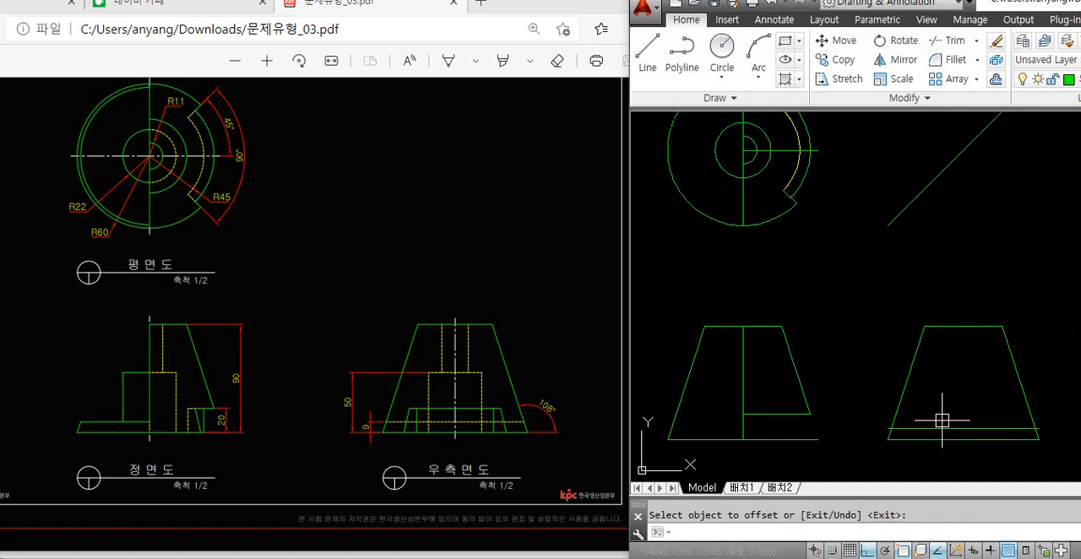
Trim the offset line's ends that extend beyond the right side view's slanted edges
key("Return")
type("tr")
key("Return")
key("Return")
scroll(884, 427, "up", 3)
scroll(884, 427, "down", 3)
scroll(1013, 423, "up", 3)
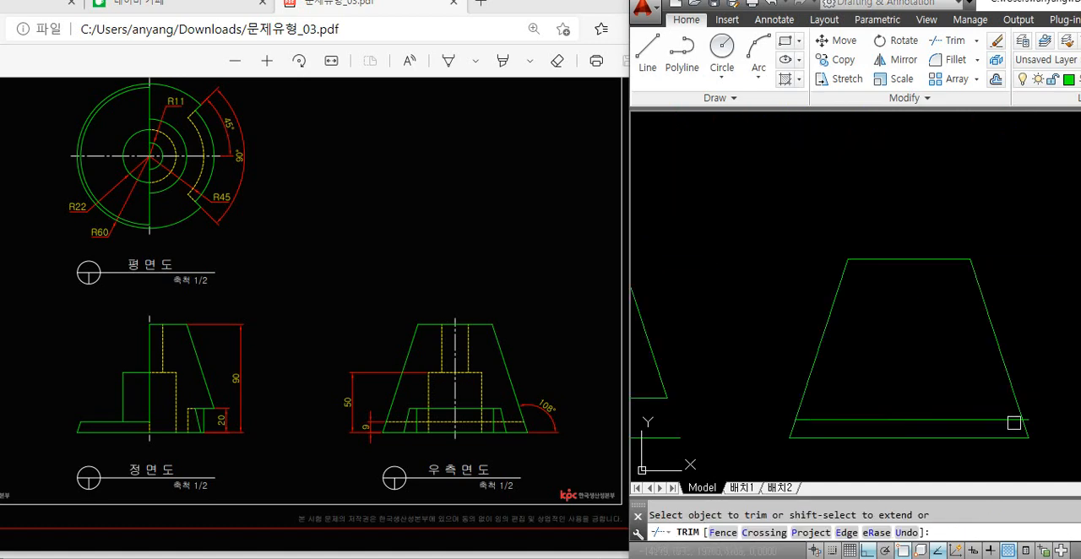
scroll(1026, 420, "up", 2)
left_click(1035, 418)
scroll(1034, 409, "down", 6)
key("Return")
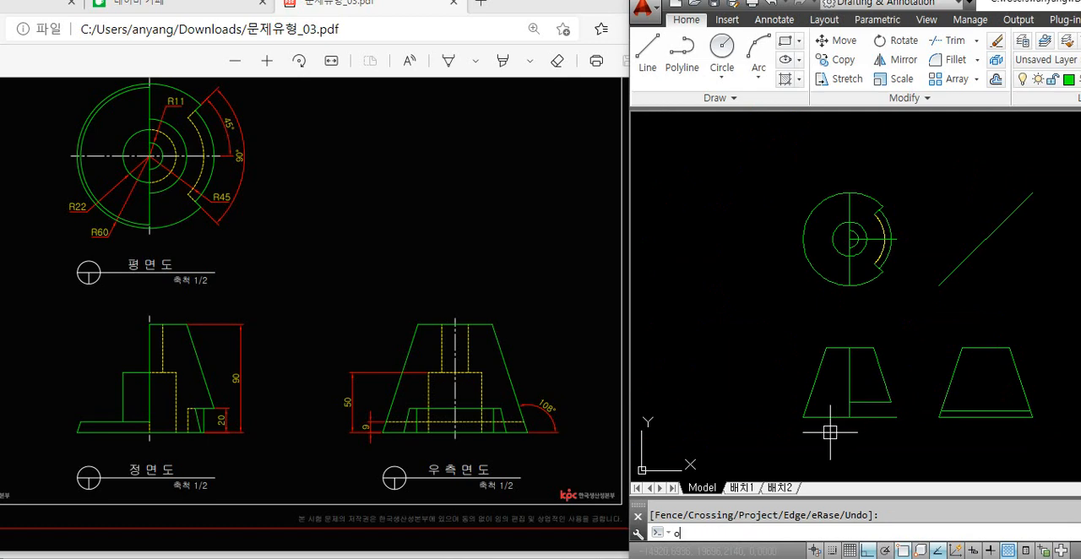
Offset the front view's base line 9 mm upward
type("o")
key("Return")
key("Return")
scroll(828, 423, "up", 4)
left_click(824, 412)
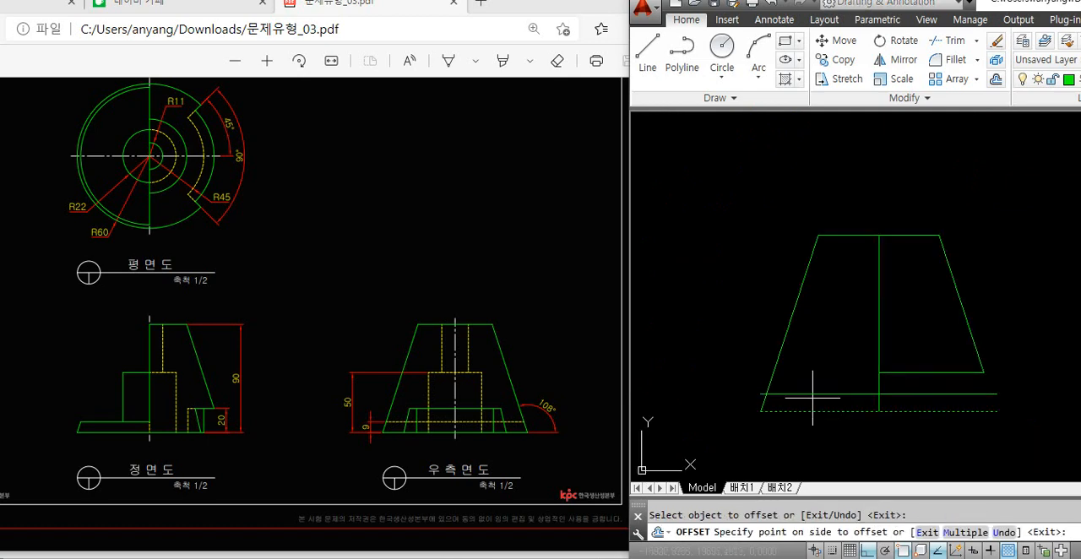
left_click(813, 397)
key("Return")
Trim the front view's 9 mm offset line to run only from the left slanted edge to the vertical centre line
type("tr")
key("Return")
key("Return")
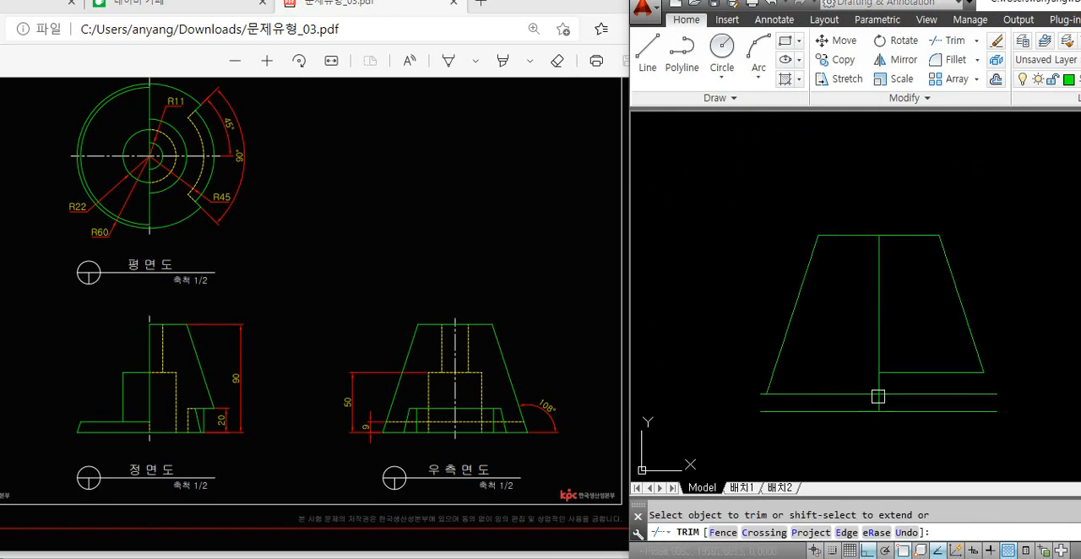
scroll(751, 392, "up", 3)
scroll(767, 397, "down", 4)
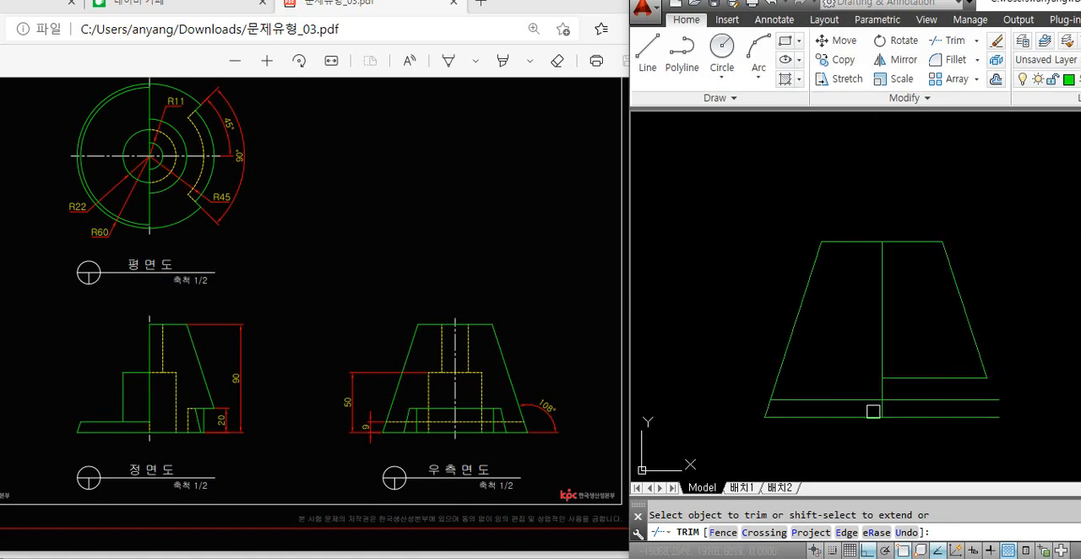
key("Return")
Draw a vertical line from the intersection of the front view's left slanted edge and the 9 mm offset line up through the plan view
type("l")
key("Return")
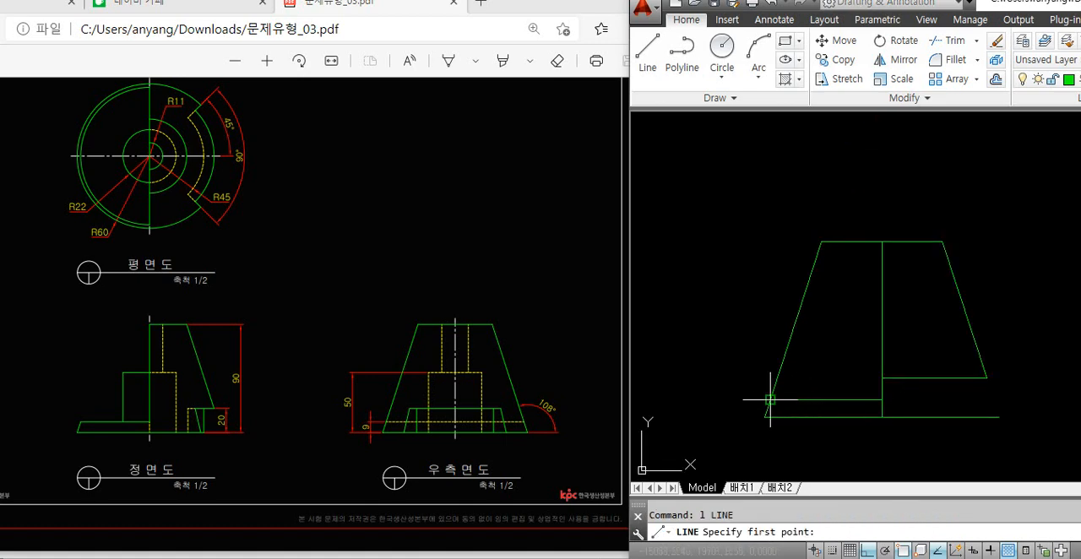
left_click(769, 400)
scroll(766, 296, "down", 3)
scroll(761, 234, "up", 2)
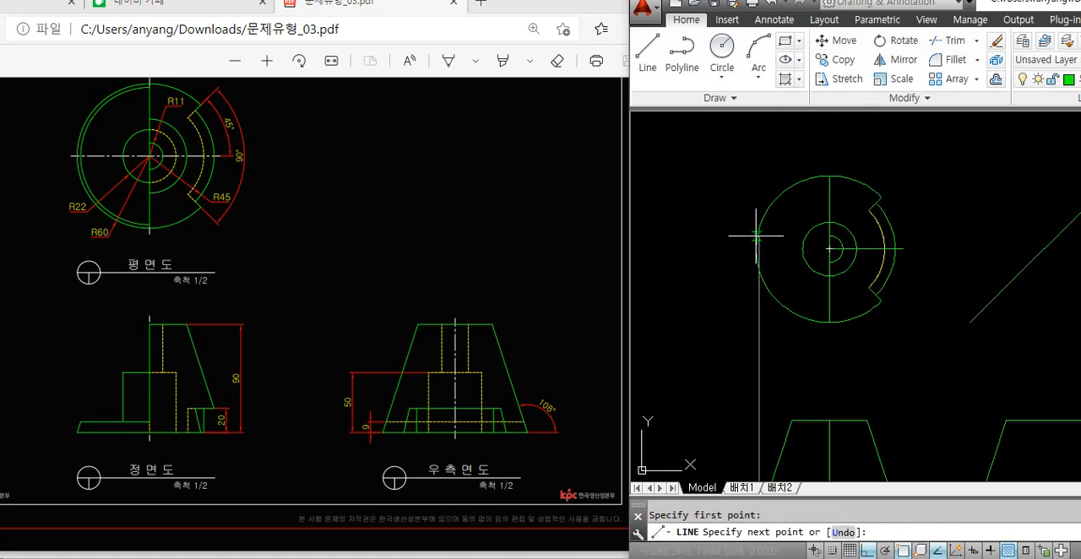
scroll(788, 266, "up", 4)
Draw a horizontal line from the plan view's centre leftward past the outer circle
type("l")
key("Return")
left_click(893, 219)
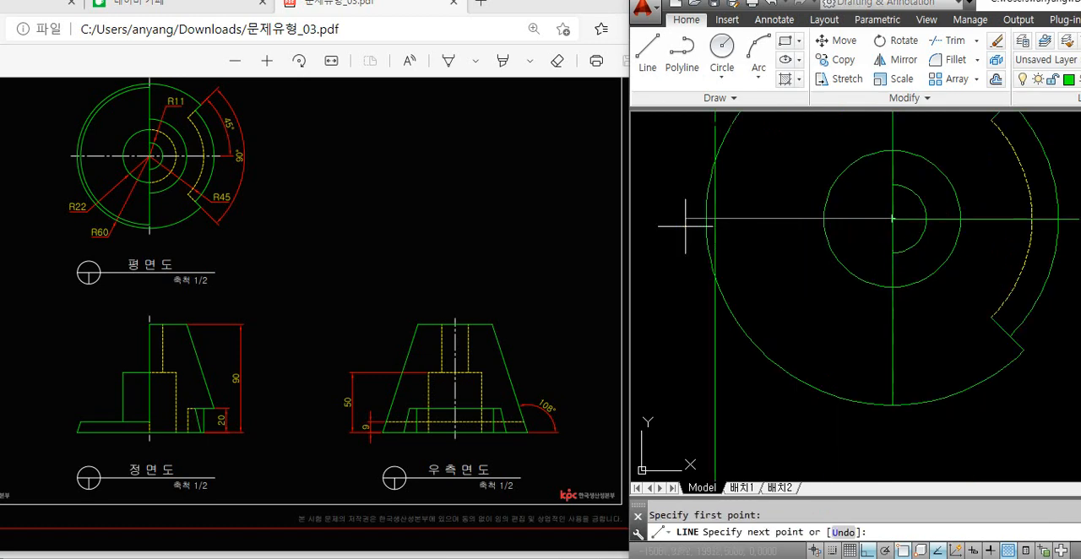
left_click(655, 226)
key("Return")
Draw a circle from the plan view's centre through the intersection of the left horizontal line and the vertical projection line, and delete the projection line
type("c")
key("Return")
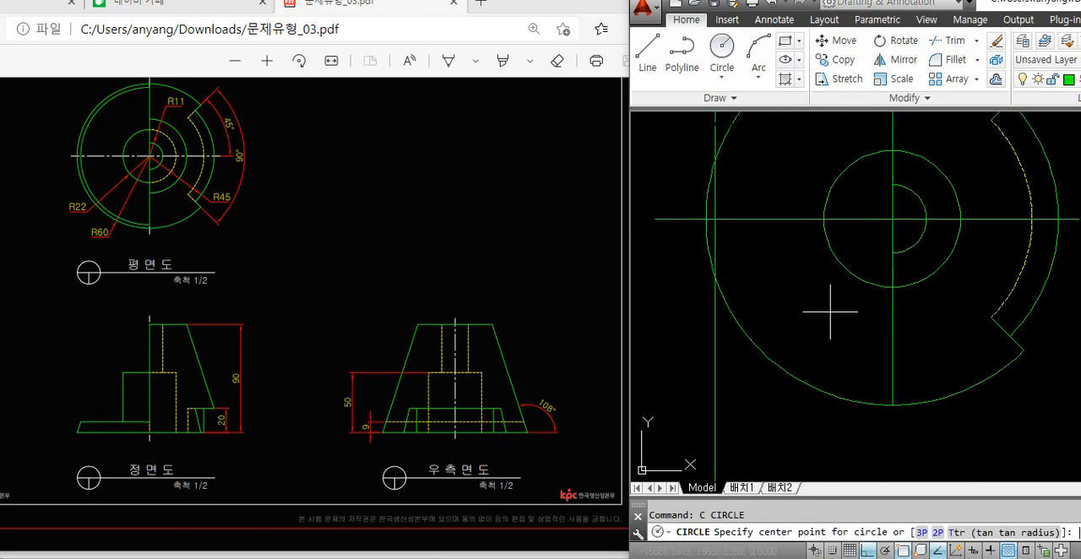
left_click(892, 219)
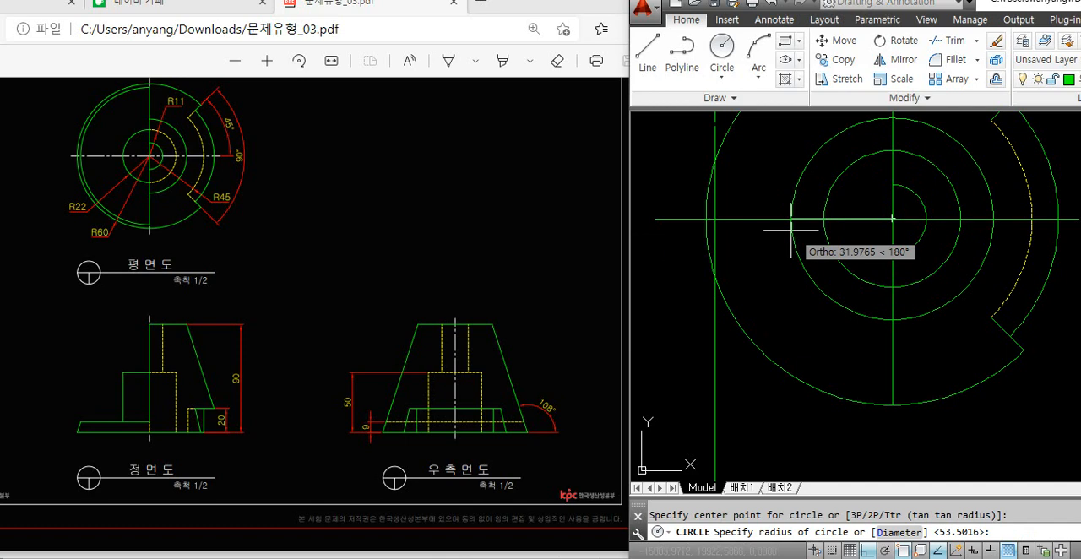
left_click(718, 220)
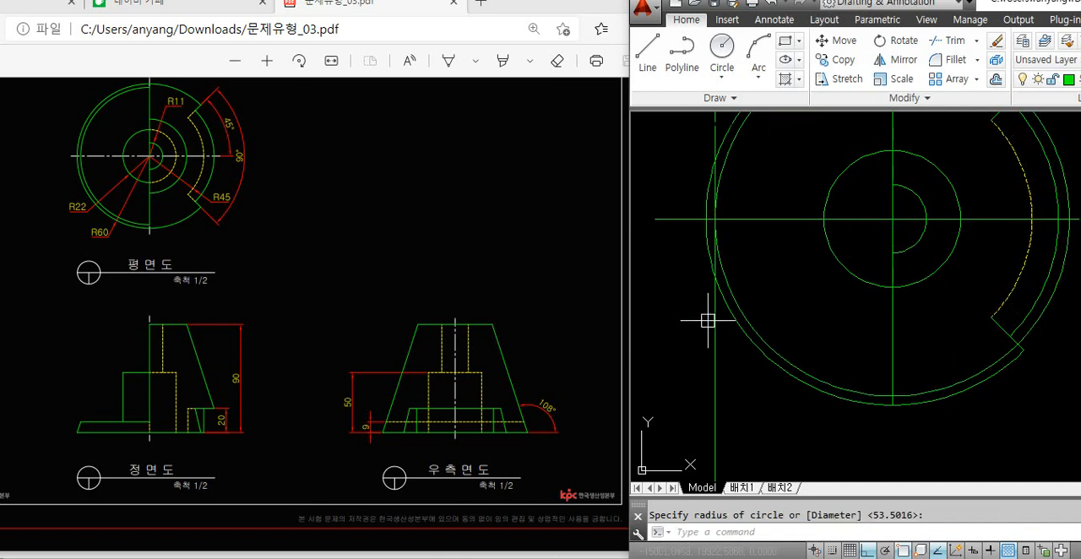
key("Escape")
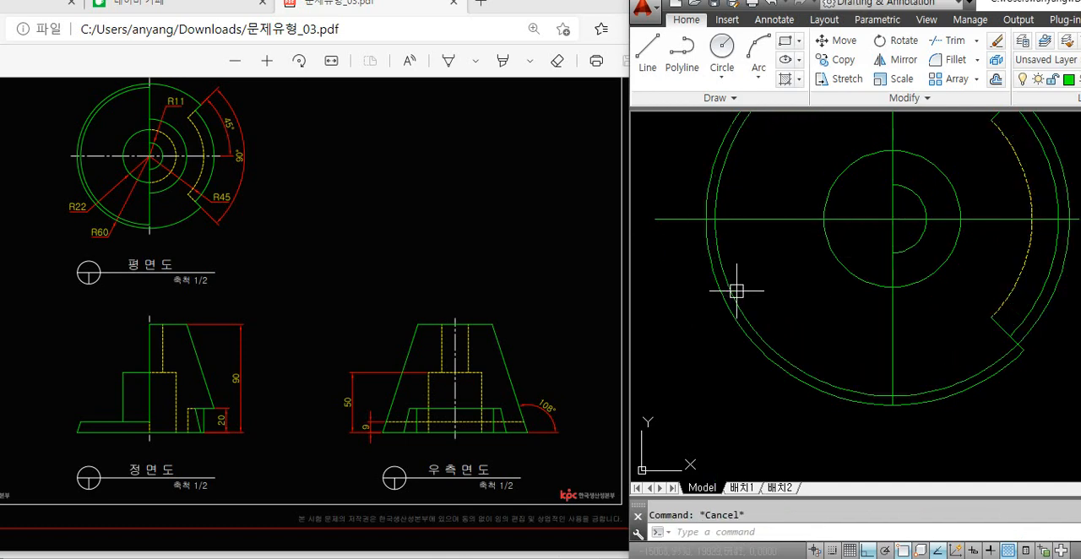
Reduce the new circle to its left half by removing its arcs right of the vertical centre line and its leftover arc in the notch
type("tr")
key("Return")
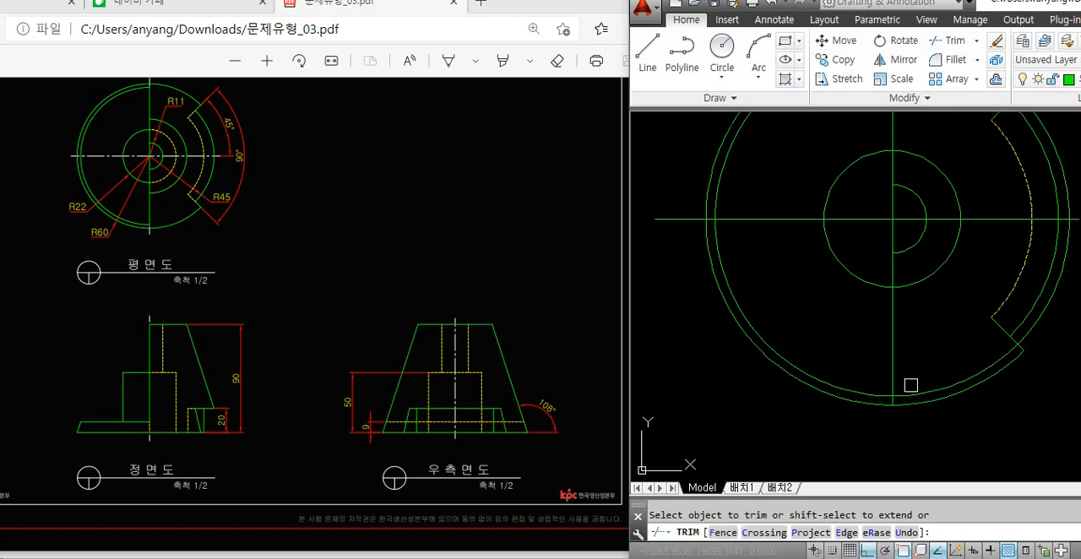
middle_click_drag(896, 277, 876, 370)
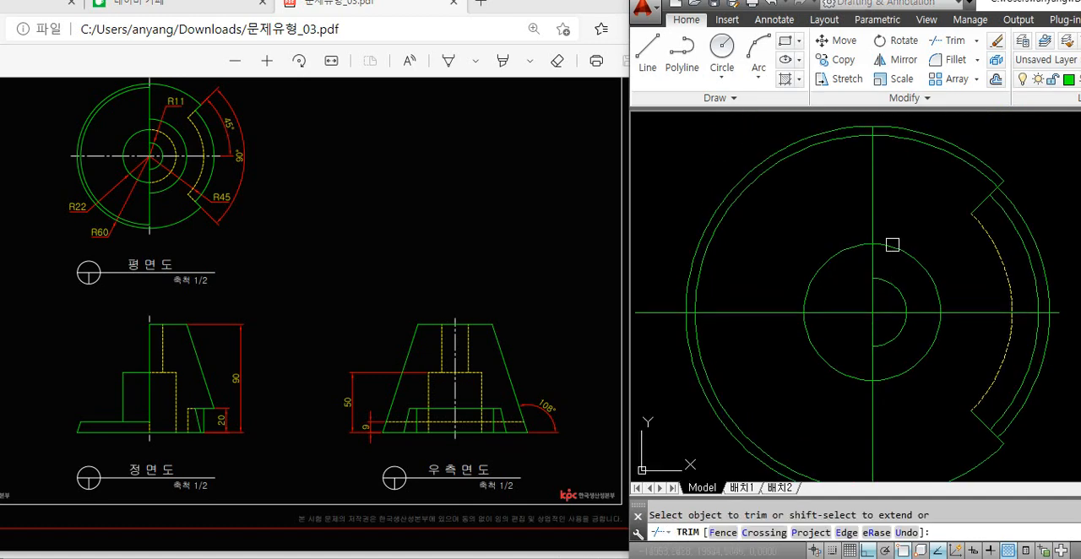
left_click(928, 150)
key("Return")
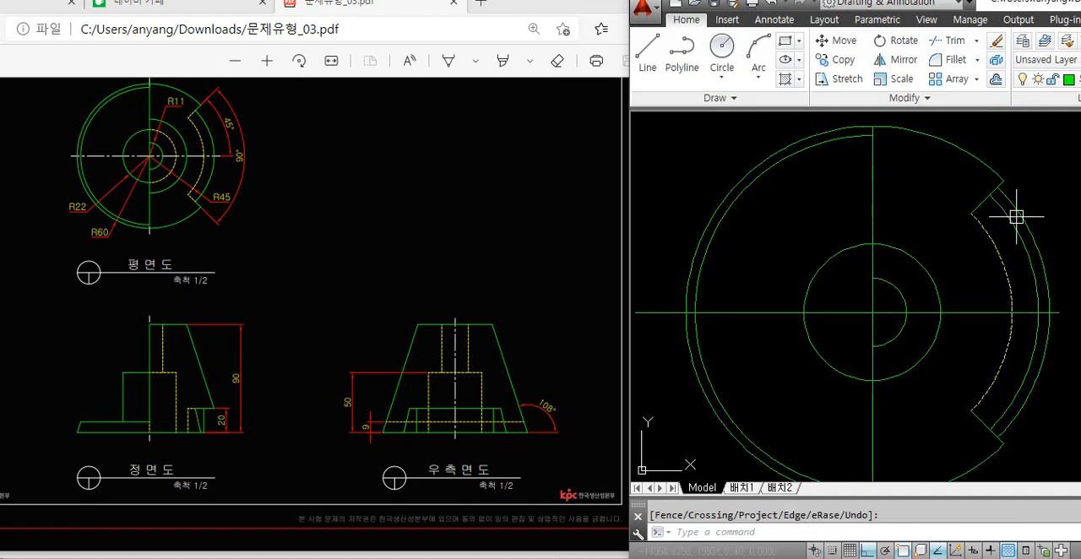
left_click(1017, 217)
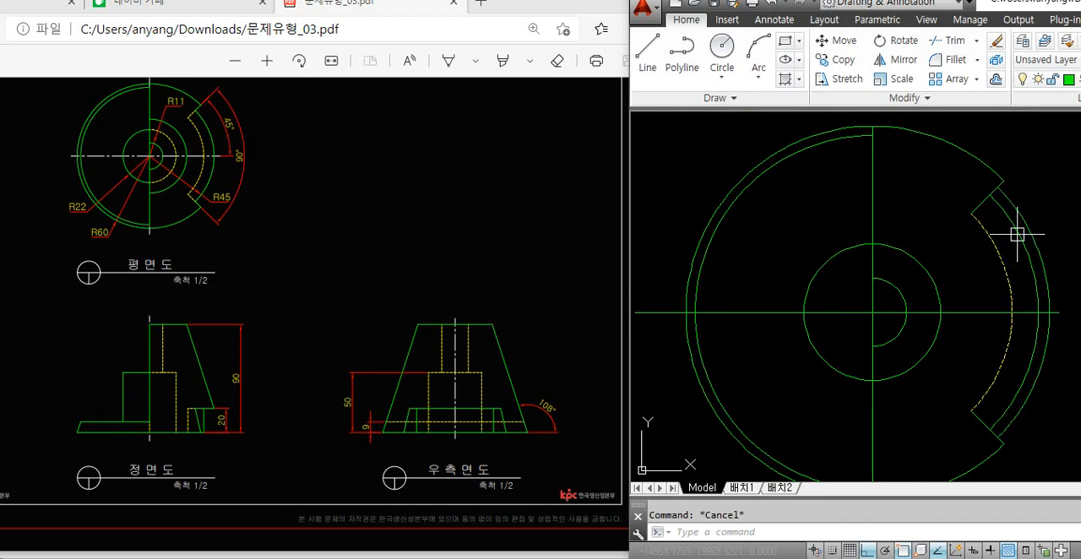
key("Delete")
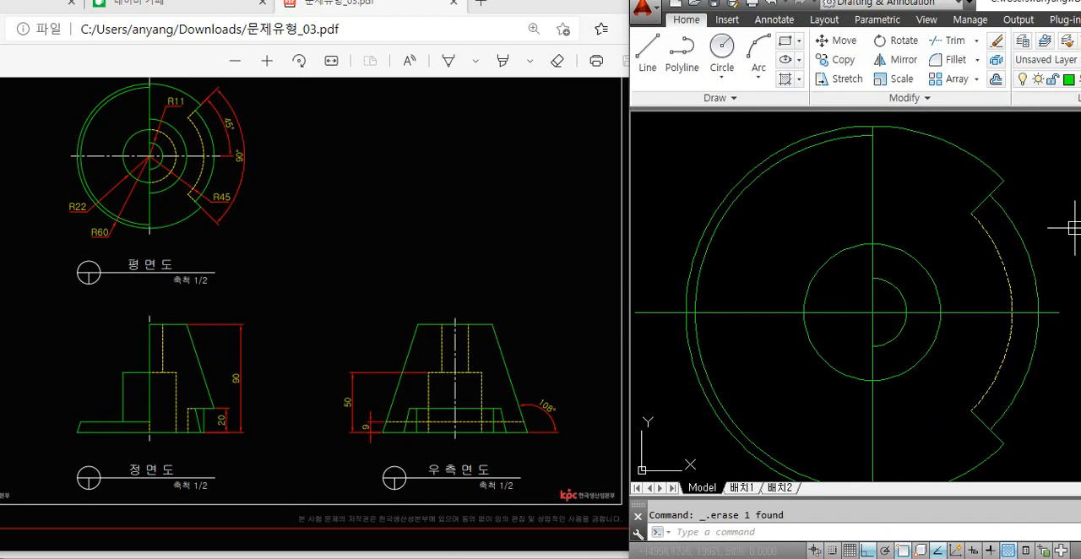
left_click(1024, 242)
key("Escape")
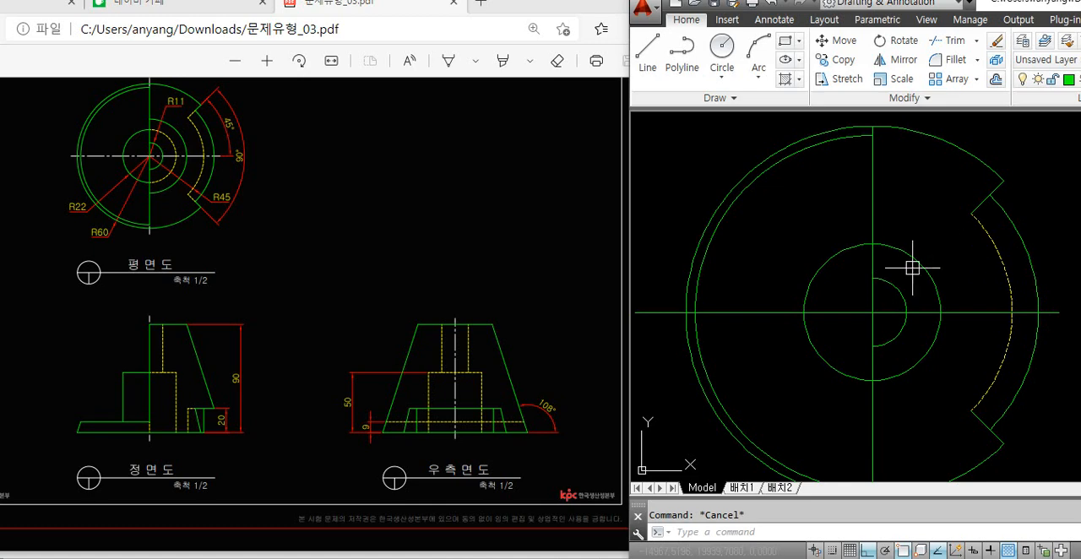
Draw a horizontal projection line from the top end of the plan view's inner left arc to beyond the 45° diagonal line
scroll(828, 242, "down", 2)
middle_click_drag(865, 268, 756, 264)
type("l")
key("space")
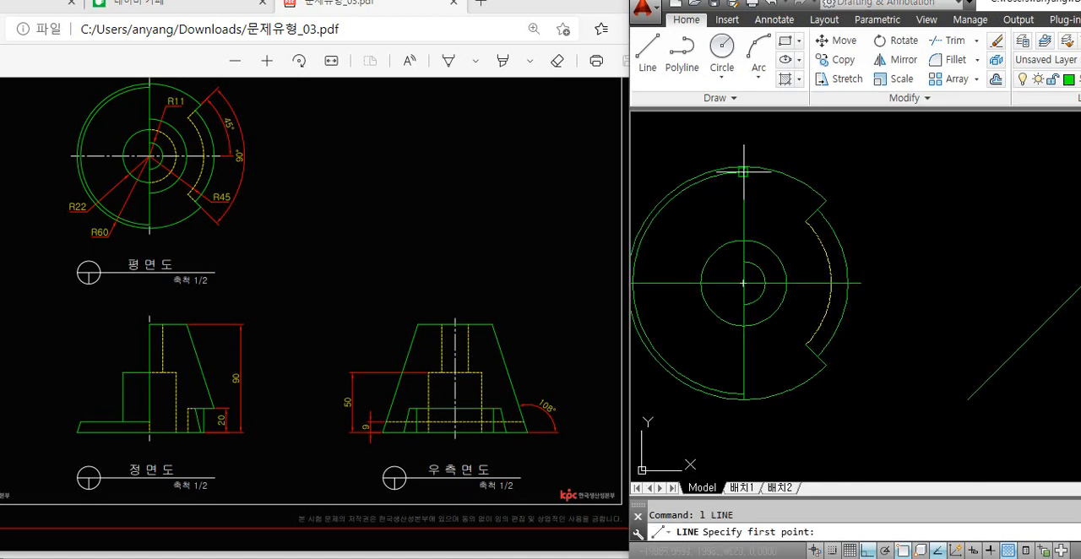
left_click(743, 172)
scroll(744, 174, "down", 2)
middle_click_drag(857, 195, 771, 195)
left_click(993, 201)
key("space")
key("space")
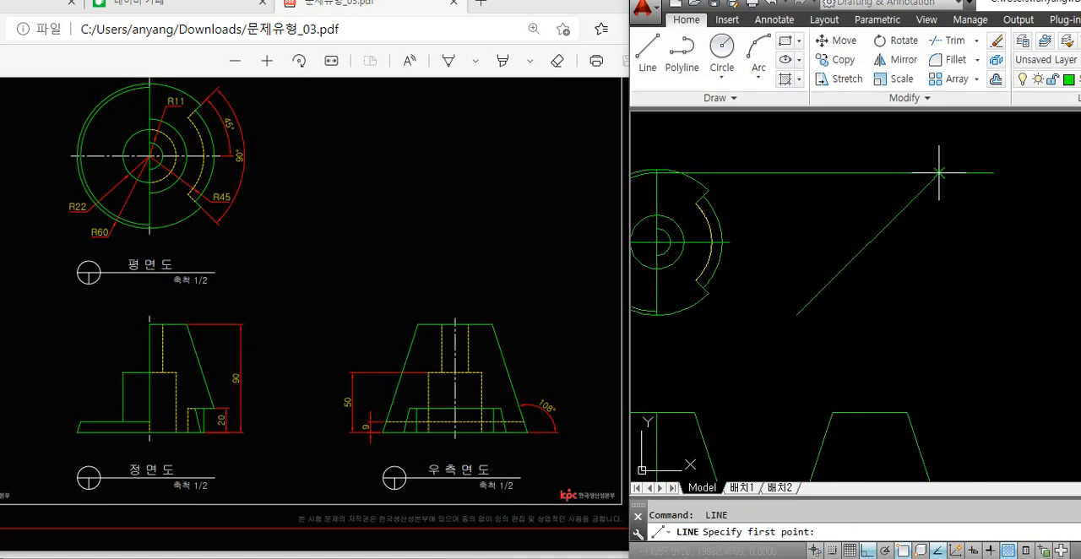
Draw a vertical line from the horizontal projection line's intersection with the diagonal down to the right side view's lower right corner area
left_click(938, 172)
middle_click_drag(960, 308, 882, 162)
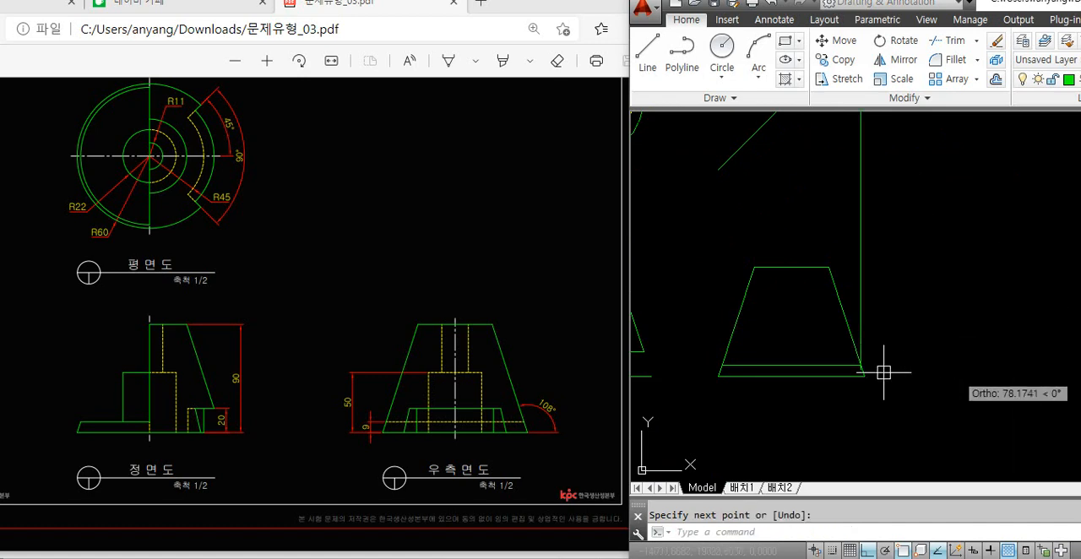
scroll(878, 372, "up", 3)
scroll(921, 391, "down", 4)
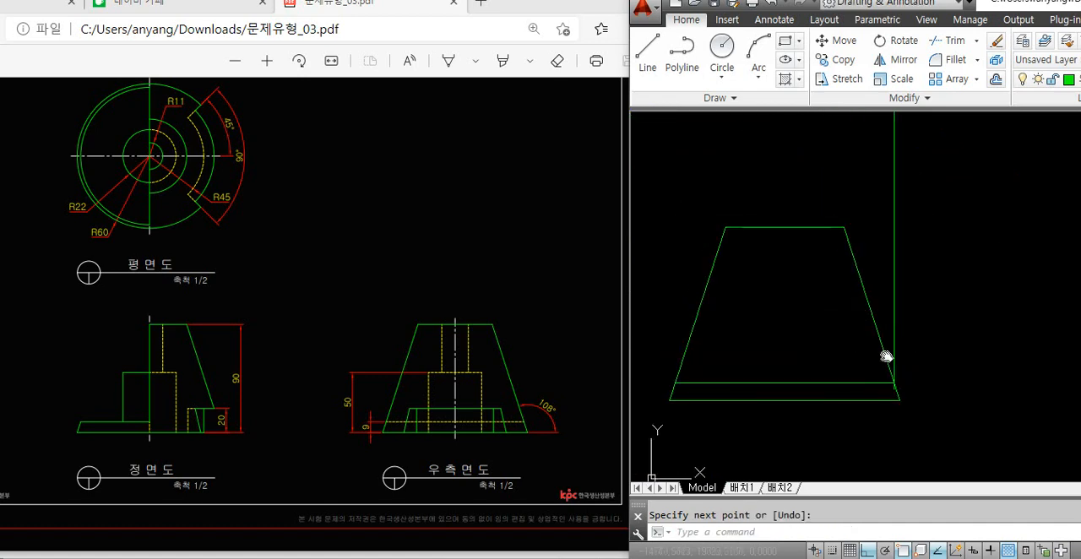
Delete the vertical projection line at the right side view and the horizontal projection line from the plan view
middle_click_drag(876, 349, 964, 429)
scroll(959, 422, "down", 2)
left_click(1020, 283)
left_click(960, 291)
key("Delete")
middle_click_drag(858, 164, 865, 207)
left_click(865, 207)
left_click(825, 155)
key("Delete")
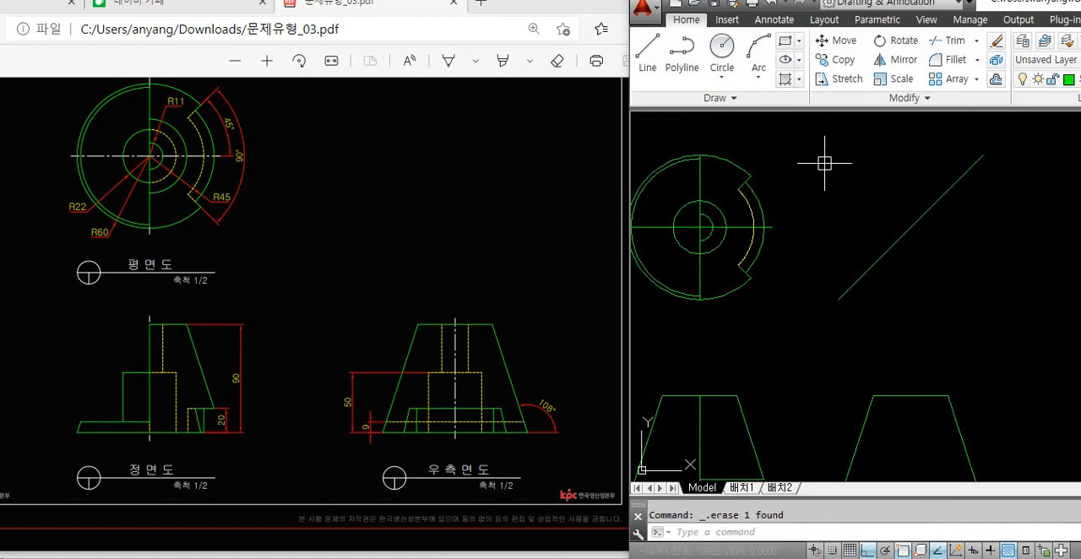
middle_click_drag(838, 294, 836, 254)
mouse_move(806, 329)
middle_mouse_down()
mouse_move(867, 319)
mouse_move(850, 333)
mouse_move(846, 318)
middle_mouse_up()
scroll(862, 297, "down", 2)
scroll(845, 330, "up", 2)
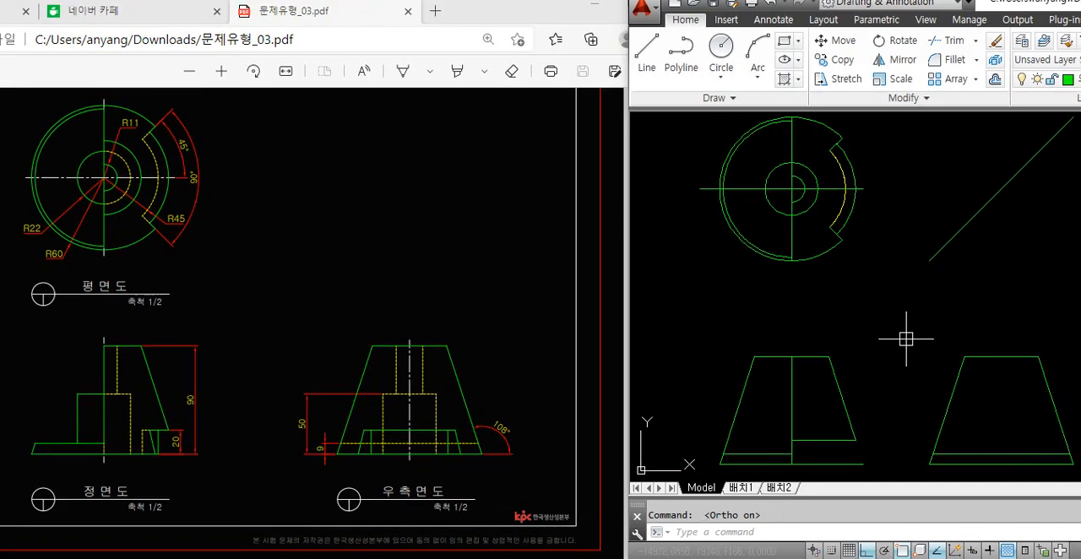
Examine the plan view's notch arcs and edges and compare them with the notch in the reference PDF
middle_click_drag(905, 338, 887, 331)
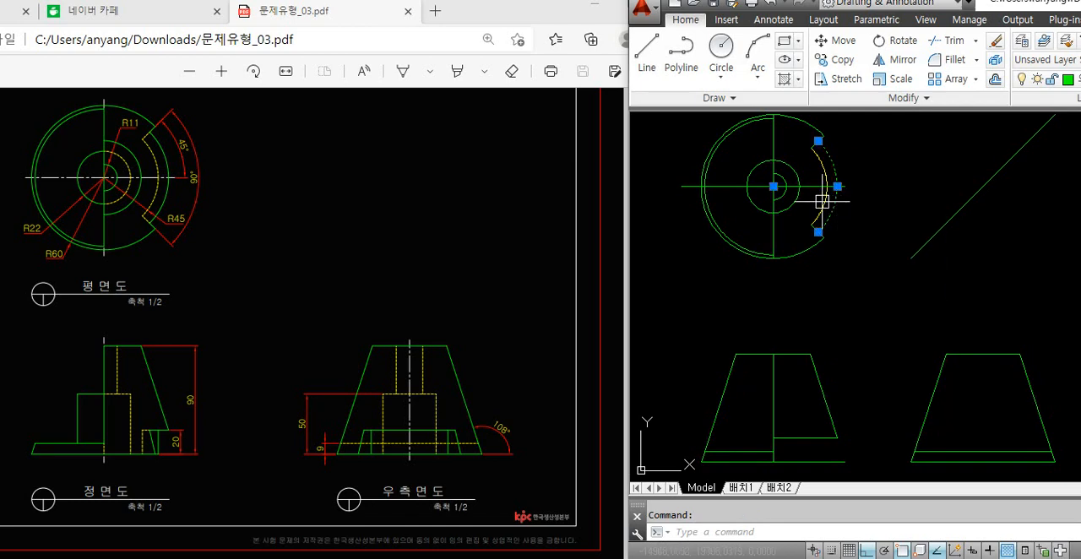
left_click(817, 205)
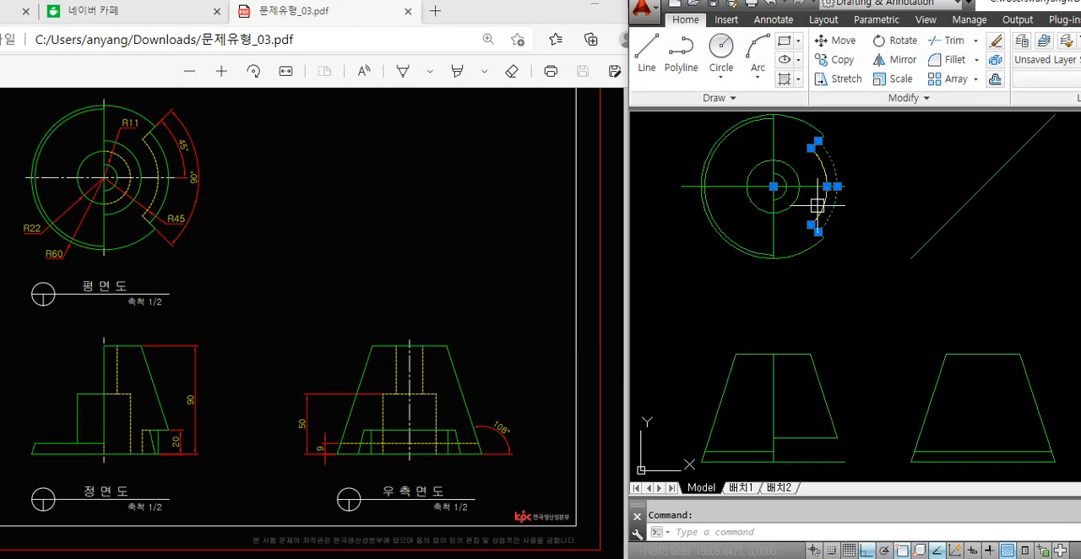
key("Escape")
left_click(855, 206)
left_click(817, 211)
key("Escape")
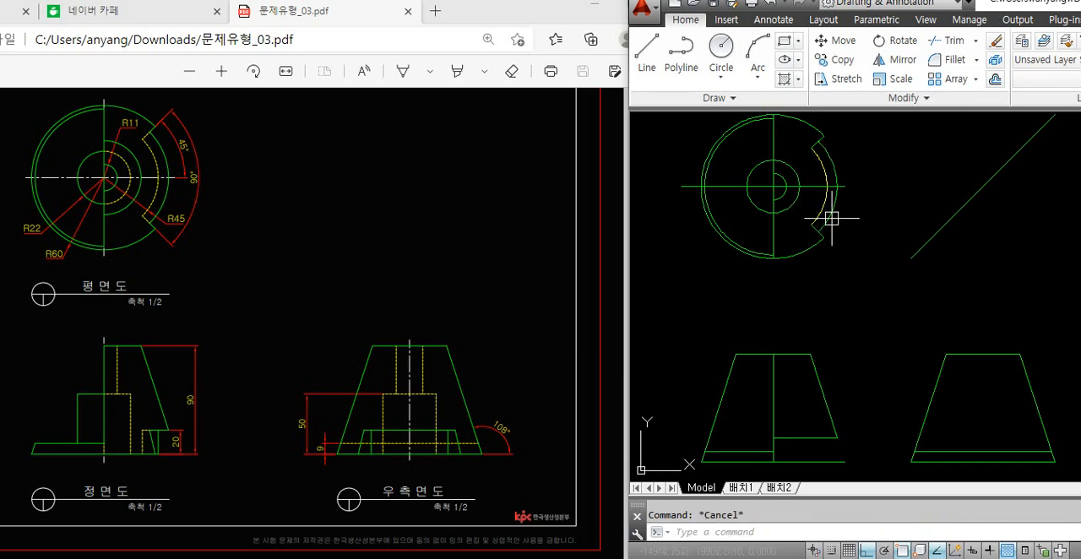
scroll(821, 232, "up", 4)
left_click(815, 235)
key("Escape")
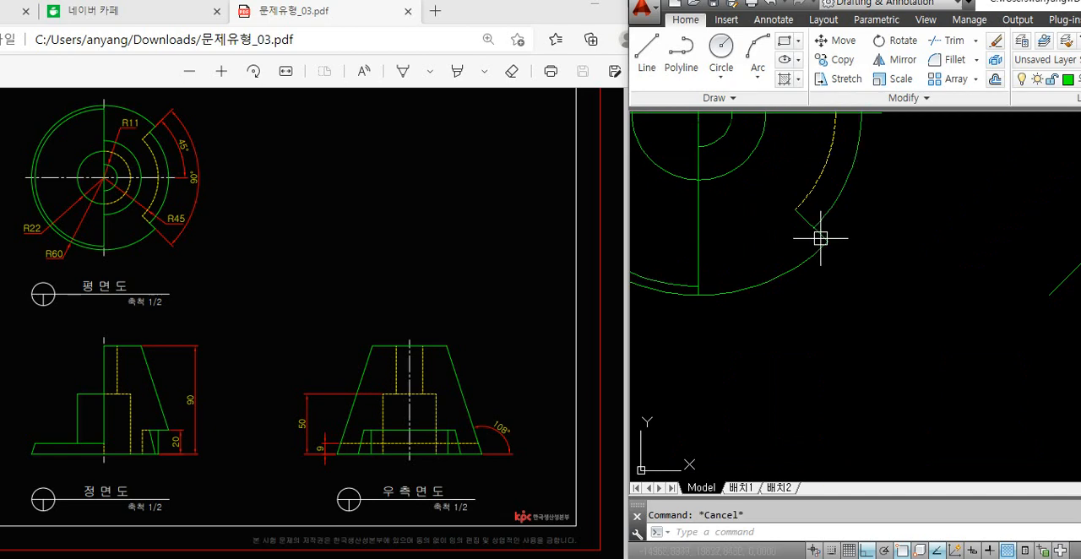
left_click(821, 238)
scroll(852, 275, "down", 4)
scroll(852, 276, "up", 5)
key("Escape")
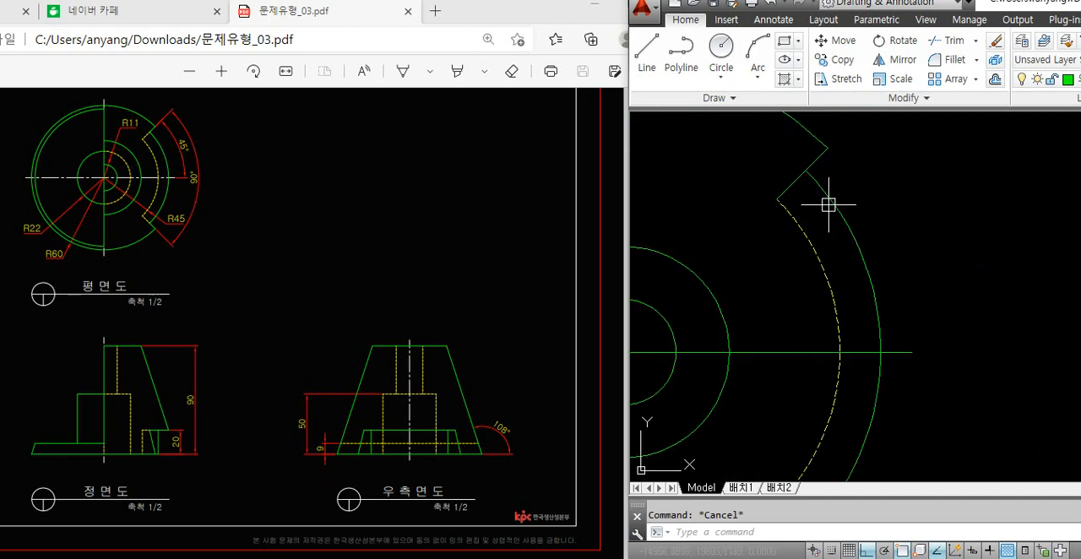
scroll(834, 198, "up", 3)
left_click(367, 181)
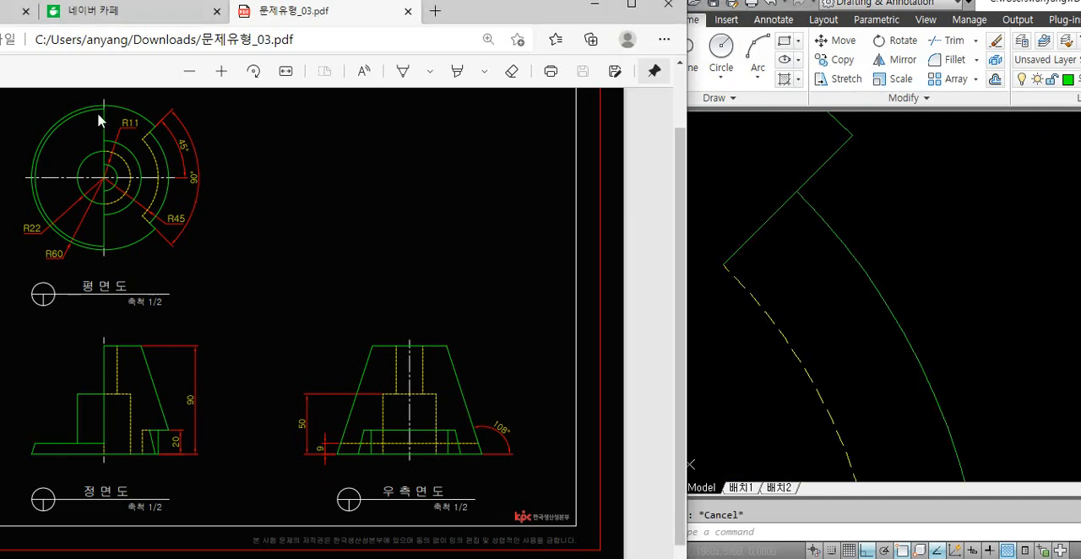
scroll(115, 106, "up", 3, "ctrl")
scroll(120, 141, "up", 2, "ctrl")
left_click(889, 180)
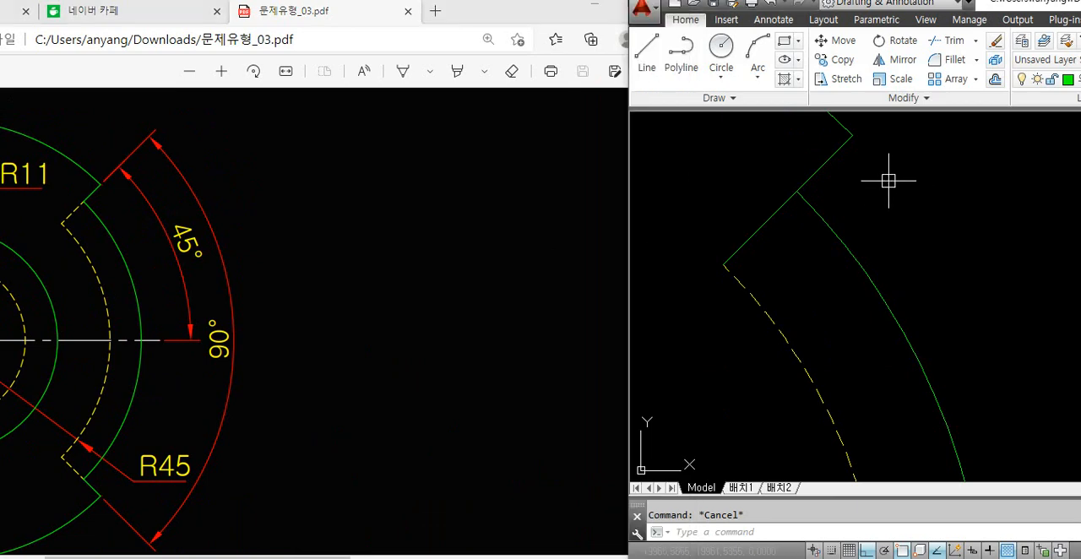
Trim the plan view's upper notch edge inside the outer arc and redraw that inner portion as a separate line
type("tr")
key("Return")
key("Escape")
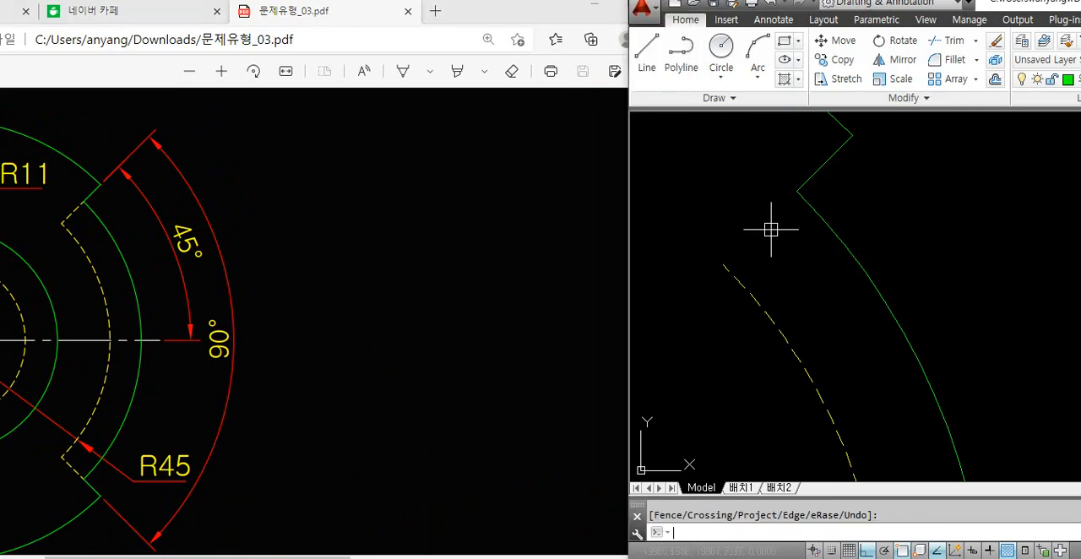
type("l")
key("Return")
left_click(723, 266)
left_click(798, 193)
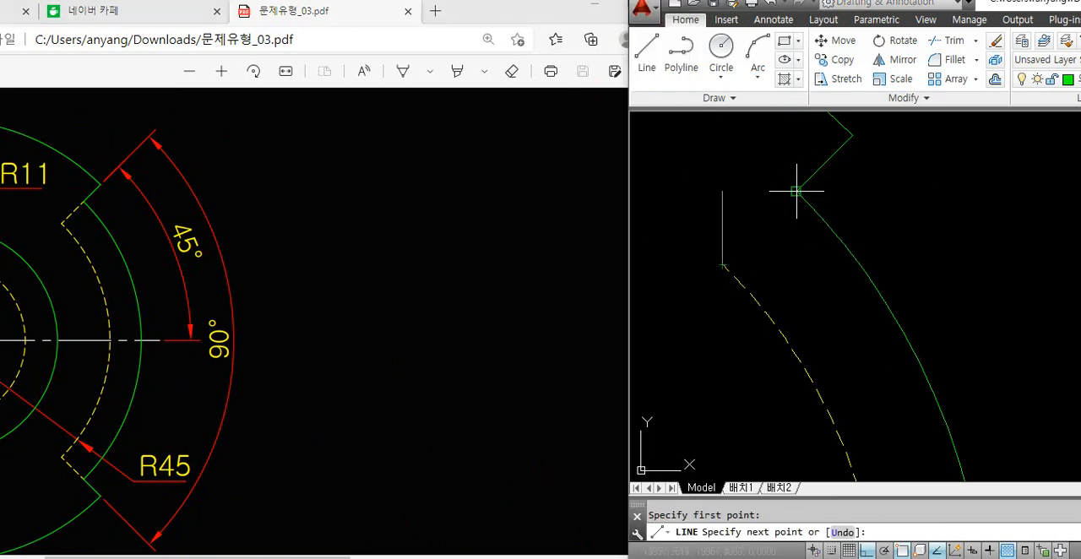
key("Return")
Match the redrawn inner portion of the upper notch edge to the dashed yellow hidden arc's properties
type("ma")
key("Return")
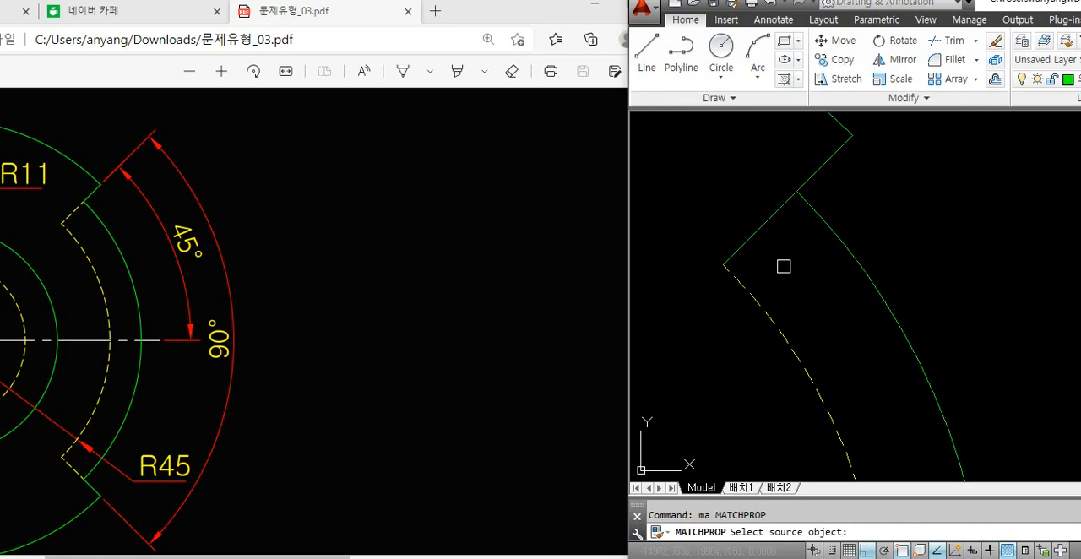
left_click(759, 303)
left_click(760, 230)
key("Return")
scroll(749, 219, "down", 6)
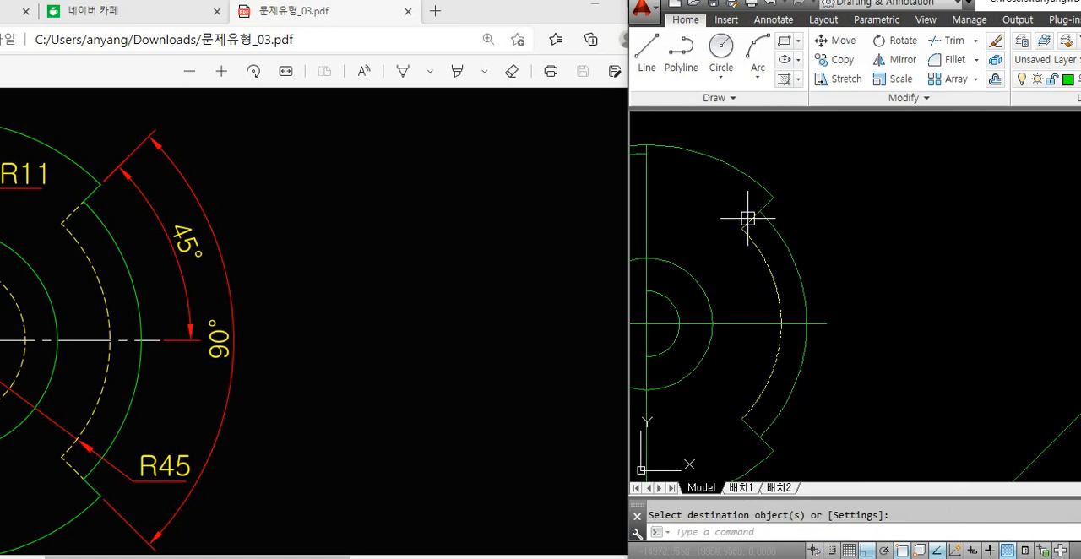
Trim the plan view's lower notch edge inside the outer arc and redraw that inner portion as a separate line
middle_click_drag(763, 342, 767, 278)
scroll(763, 381, "up", 3)
type("tr")
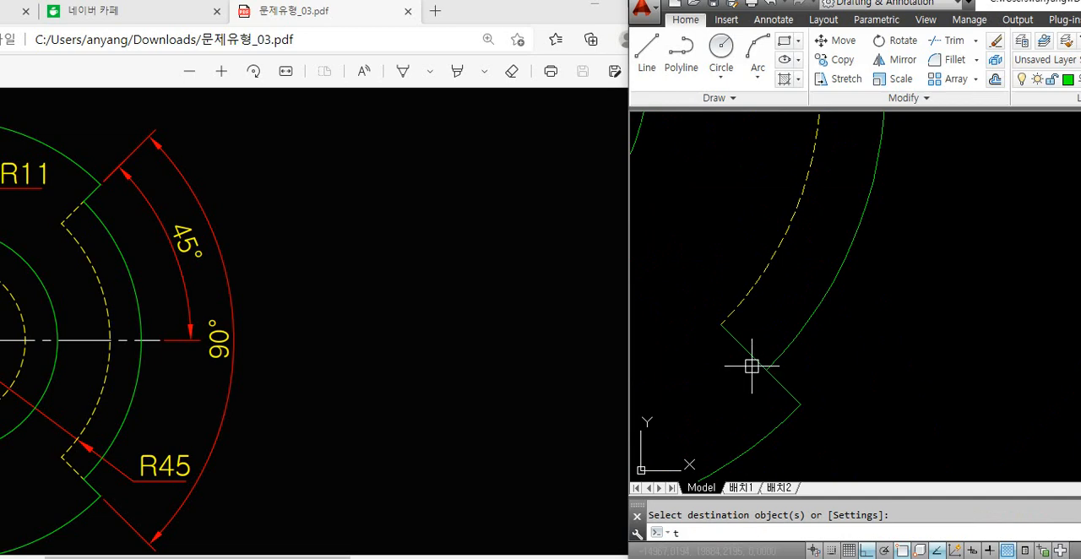
key("Return")
key("Escape")
type("l")
key("Return")
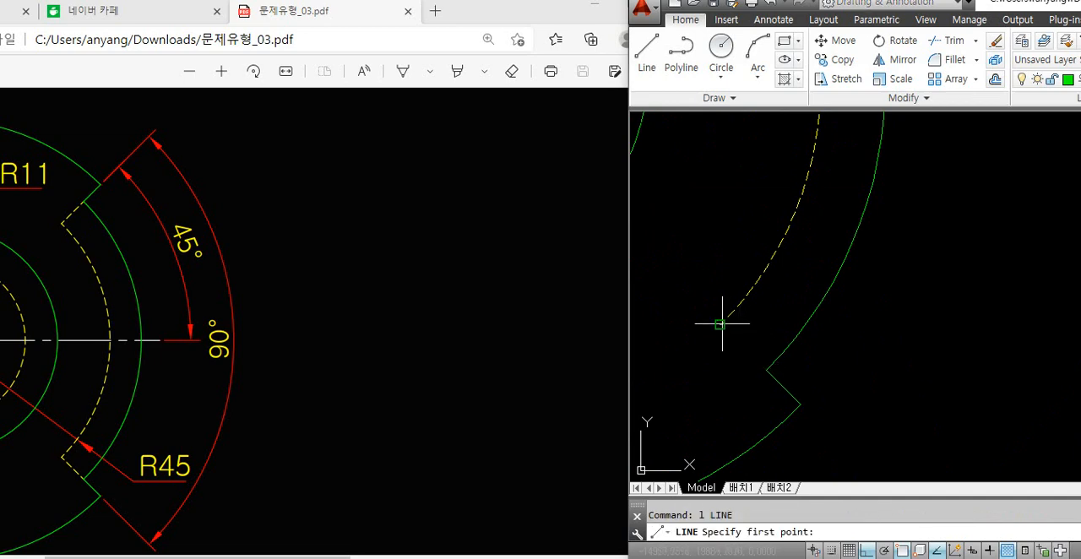
left_click(720, 323)
left_click(767, 369)
key("Return")
Match the redrawn inner portion of the lower notch edge to the dashed yellow hidden arc's properties
type("tr")
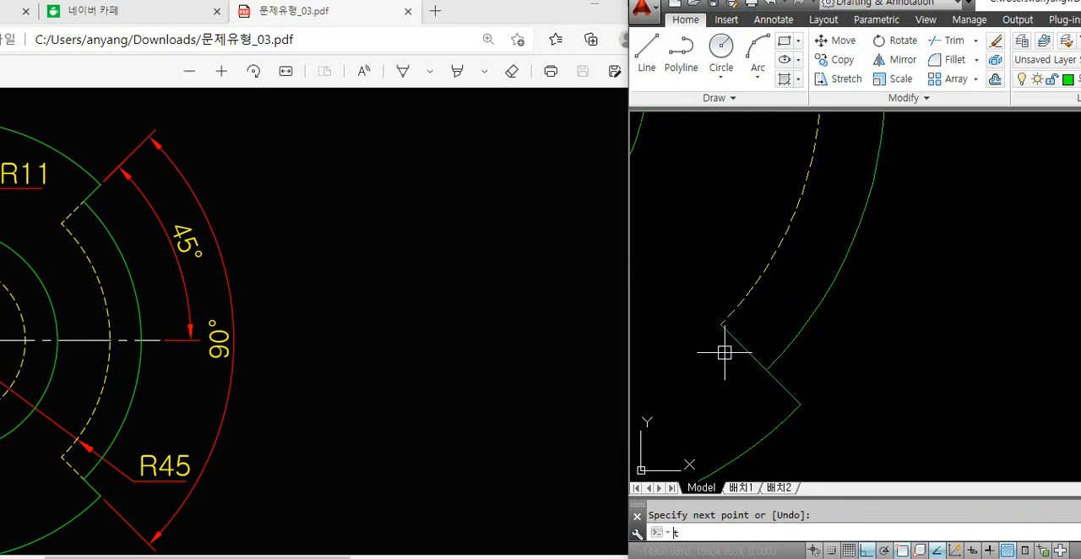
key("Return")
key("Escape")
type("ma")
key("Return")
left_click(756, 287)
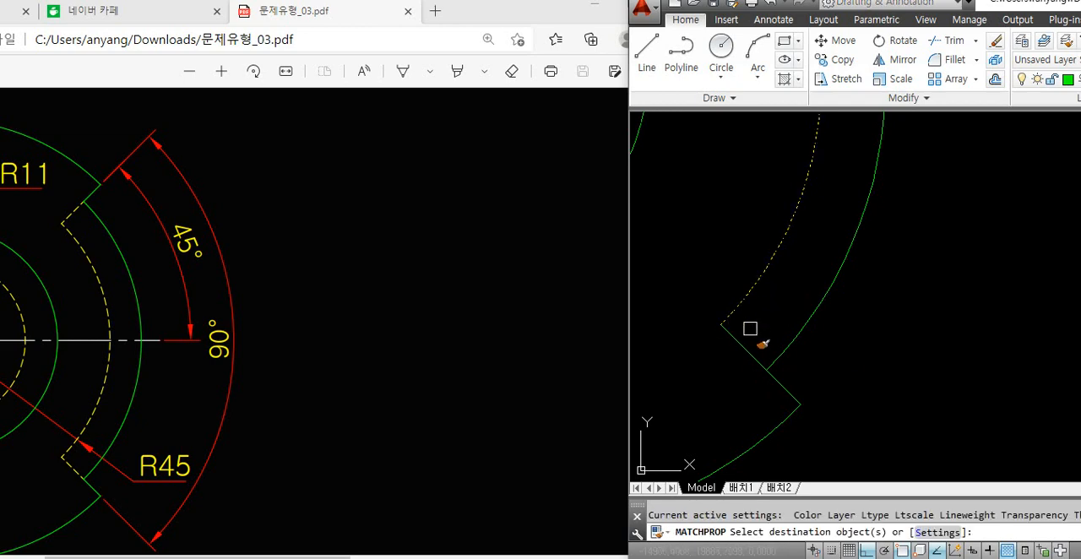
key("Return")
scroll(737, 323, "down", 6)
Examine the reference PDF's plan and front views to see how the notch projects into the front view
middle_click_drag(763, 341, 794, 362)
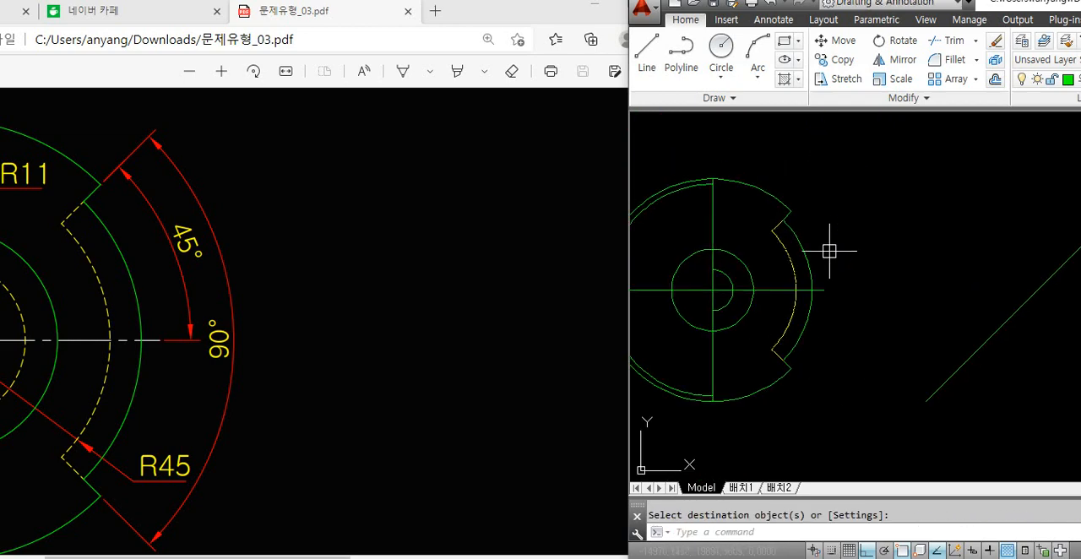
left_click(380, 255)
scroll(372, 254, "down", 3, "ctrl")
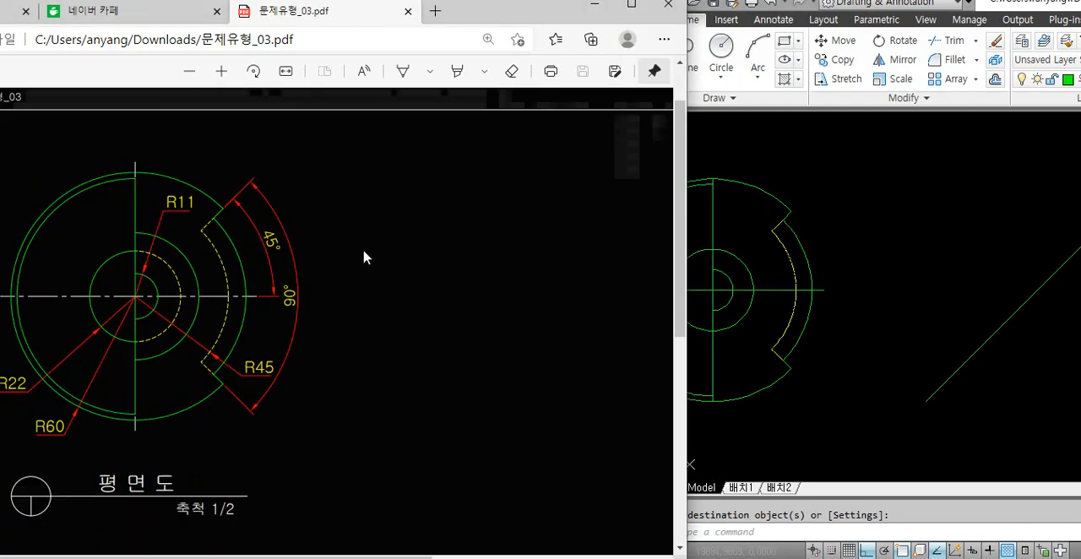
left_click(863, 264)
middle_click_drag(856, 358, 816, 249)
scroll(816, 250, "down", 2)
middle_click_drag(825, 329, 783, 328)
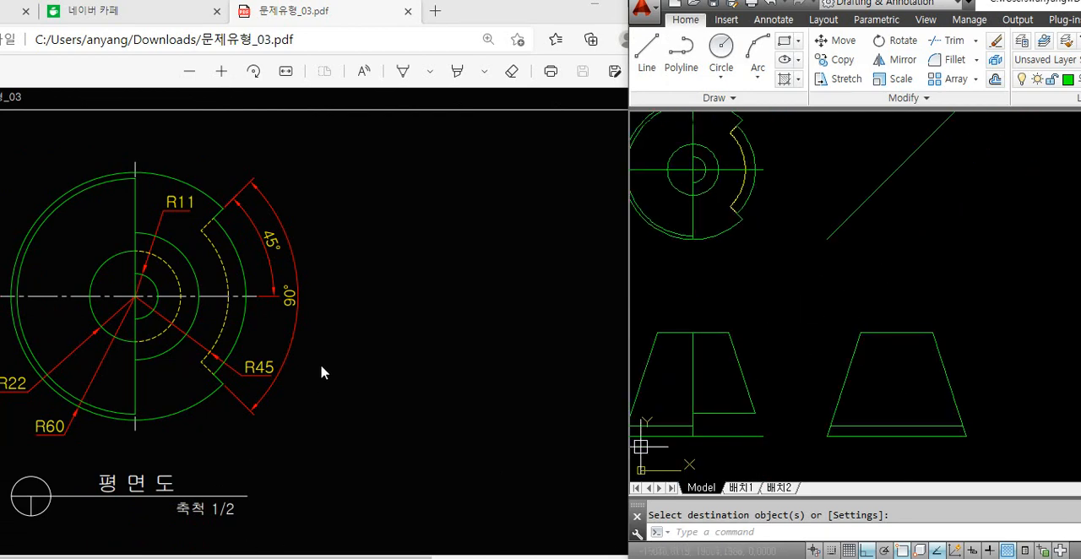
left_click(321, 372)
scroll(314, 282, "down", 3, "ctrl")
scroll(169, 379, "up", 1, "ctrl")
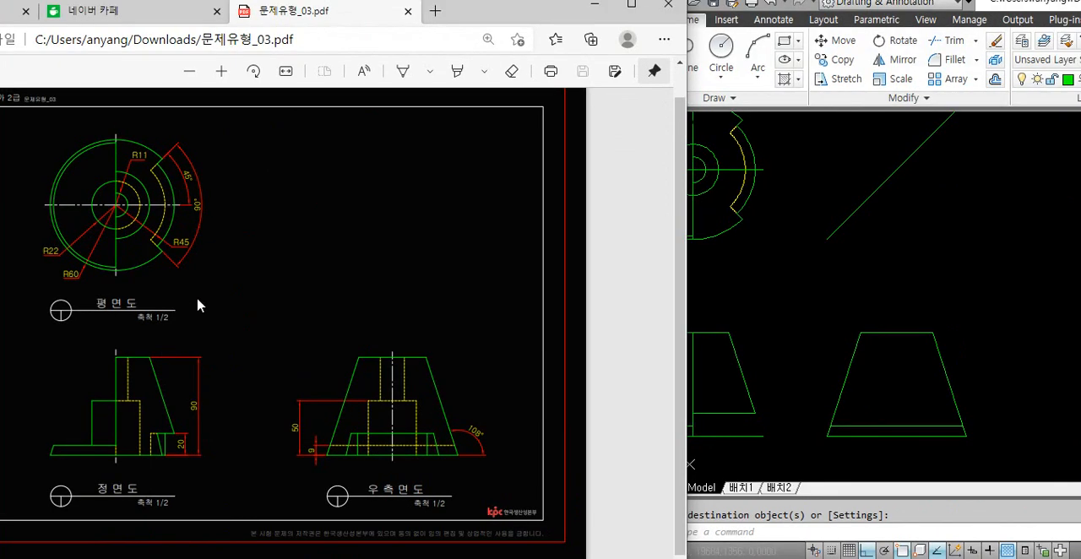
left_click(803, 265)
key("Escape")
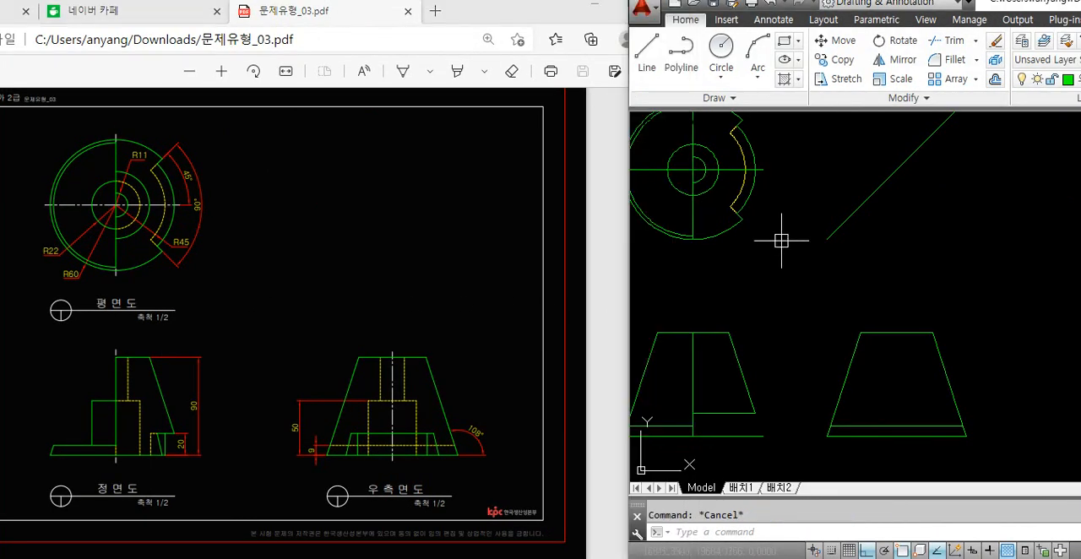
type("l")
key("Return")
middle_click_drag(757, 177, 753, 206)
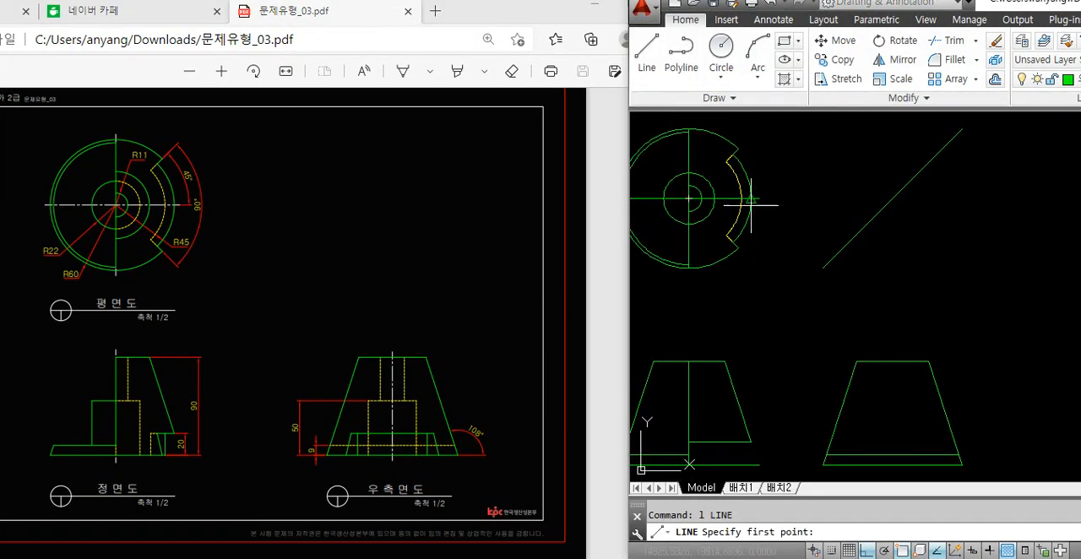
scroll(753, 205, "up", 2)
left_click(751, 194)
scroll(751, 196, "down", 2)
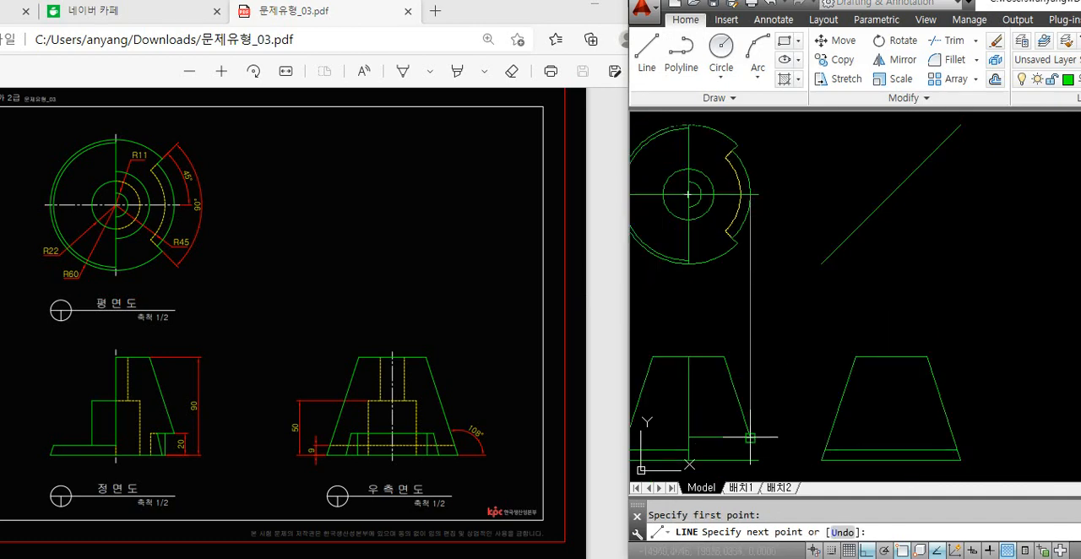
key("space")
scroll(751, 167, "up", 2)
Draw a vertical projection line from the hidden arc's intersection with the horizontal centre line to below the front view's base
key("space")
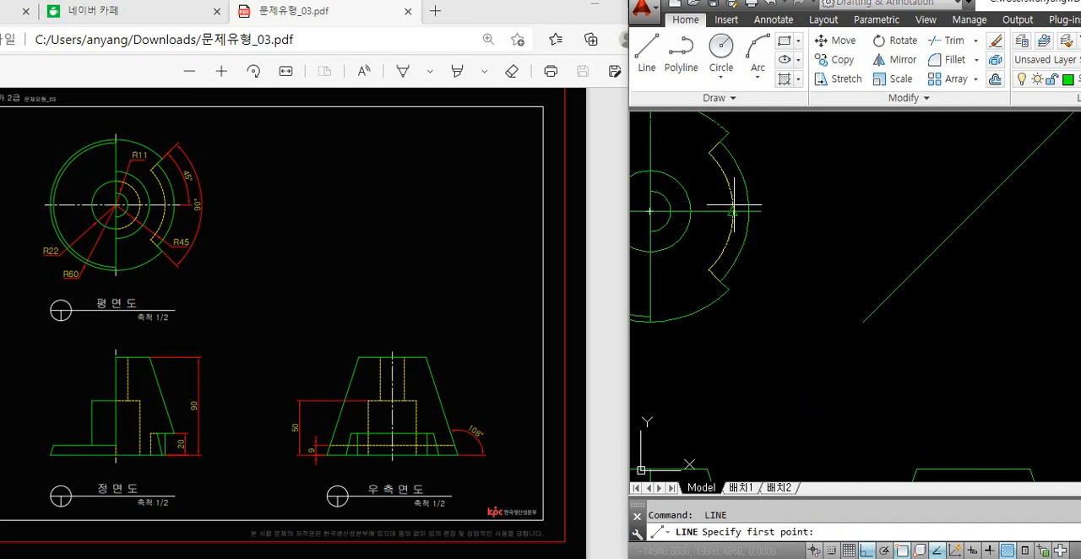
left_click(734, 211)
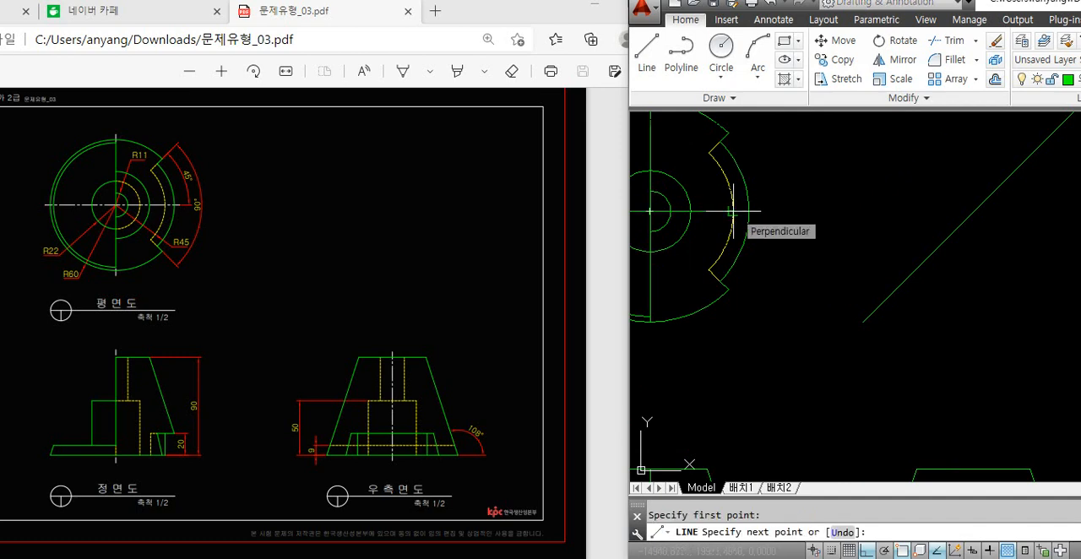
scroll(739, 218, "down", 2)
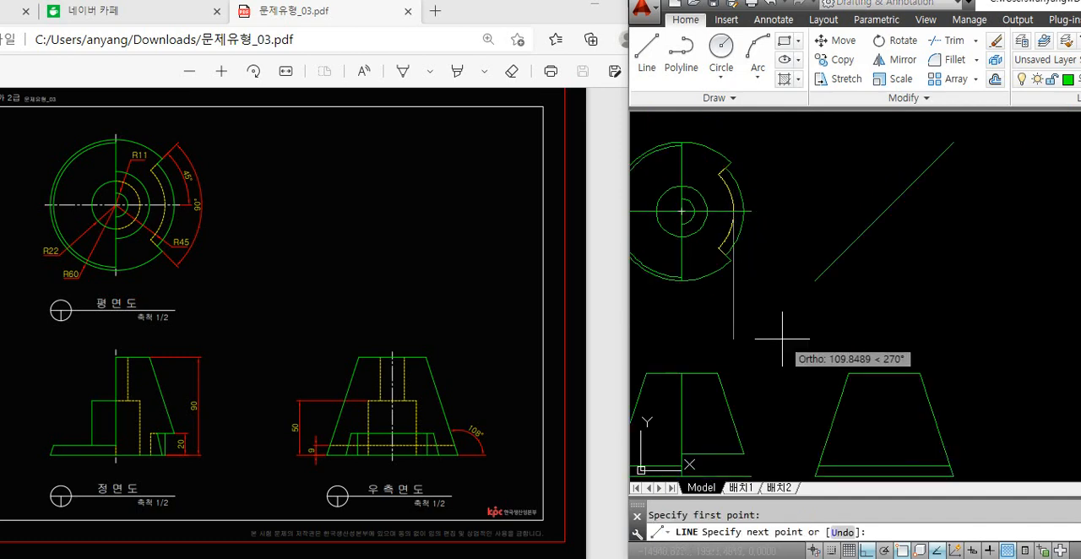
left_click(771, 448)
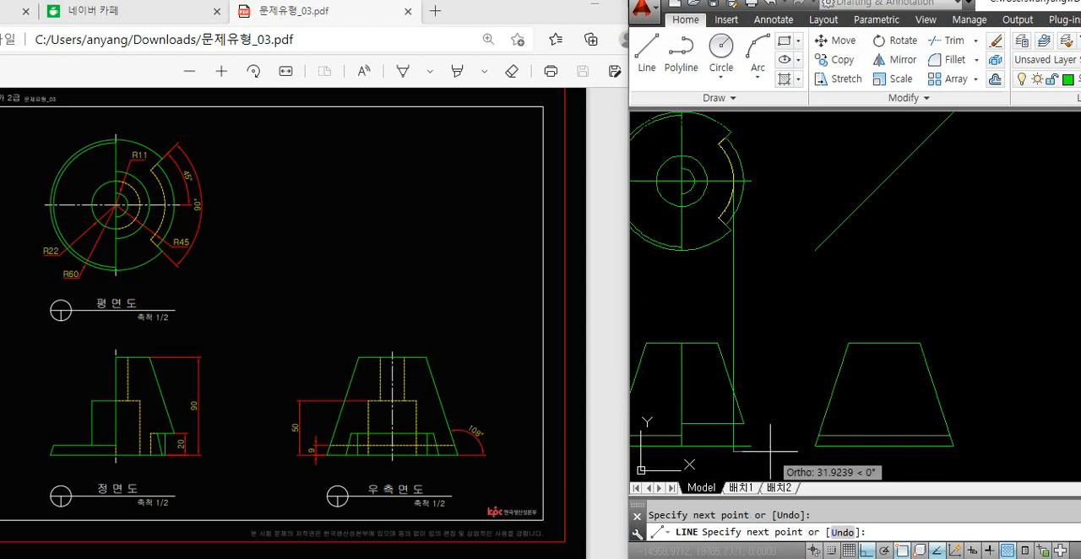
key("Return")
Draw a vertical projection line from the lower notch edge's outer corner to below the front view's base
scroll(730, 230, "up", 3)
key("Return")
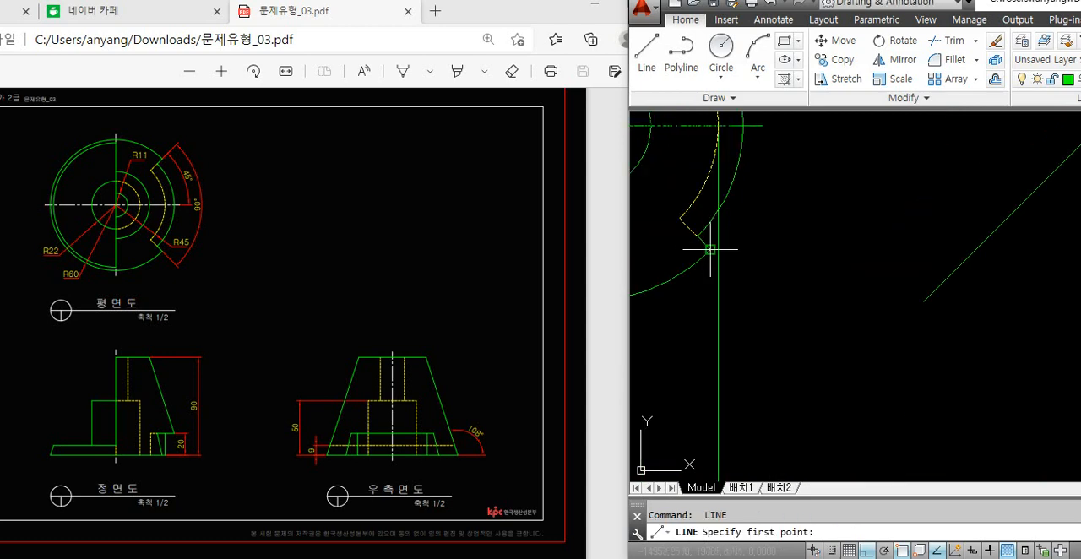
left_click(711, 250)
scroll(724, 357, "down", 3)
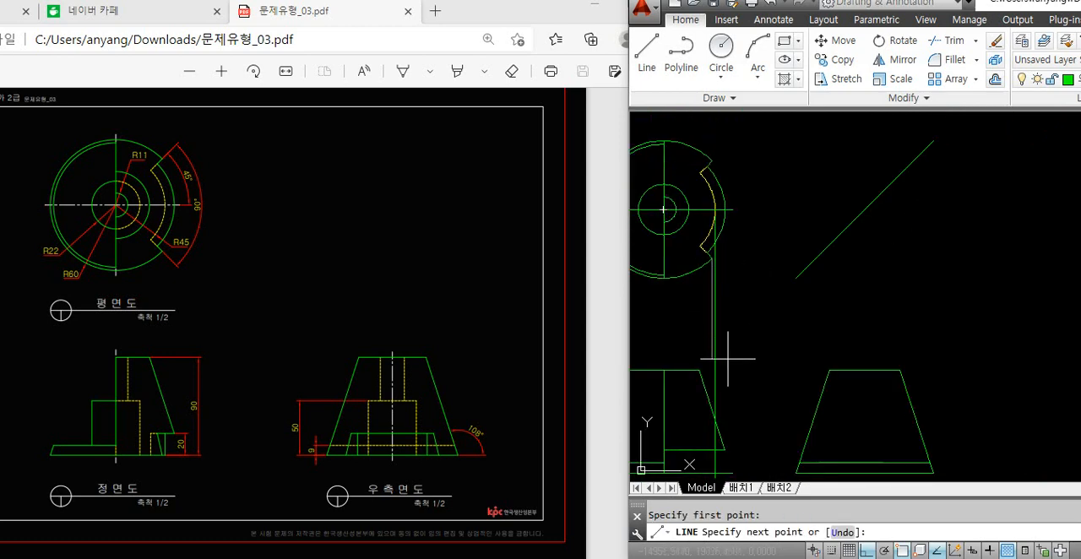
scroll(705, 164, "up", 3)
key("Return")
key("Return")
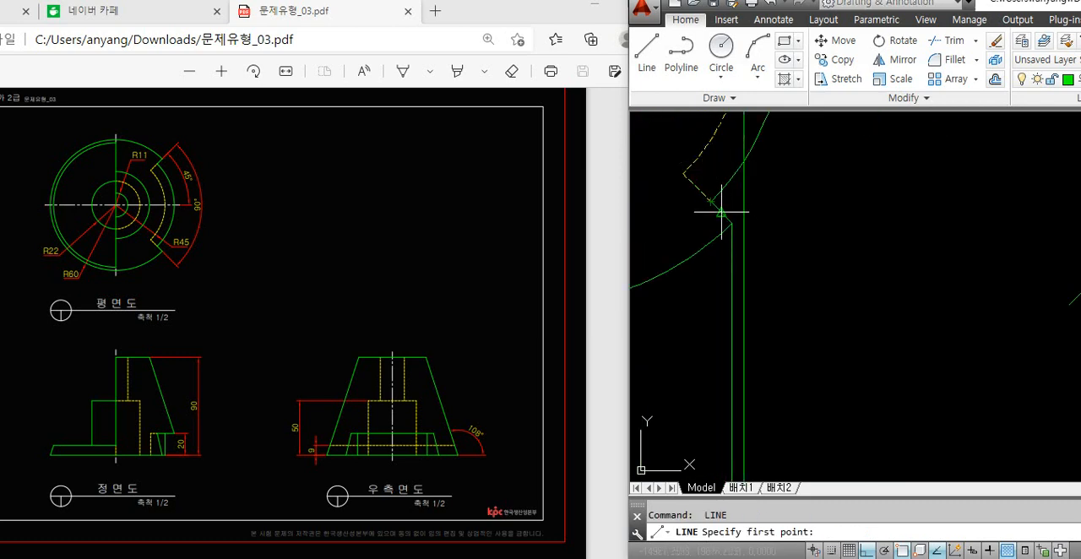
Draw a vertical projection line from the outer arc's lower end on the notch edge to below the front view's base
left_click(715, 204)
scroll(743, 295, "down", 3)
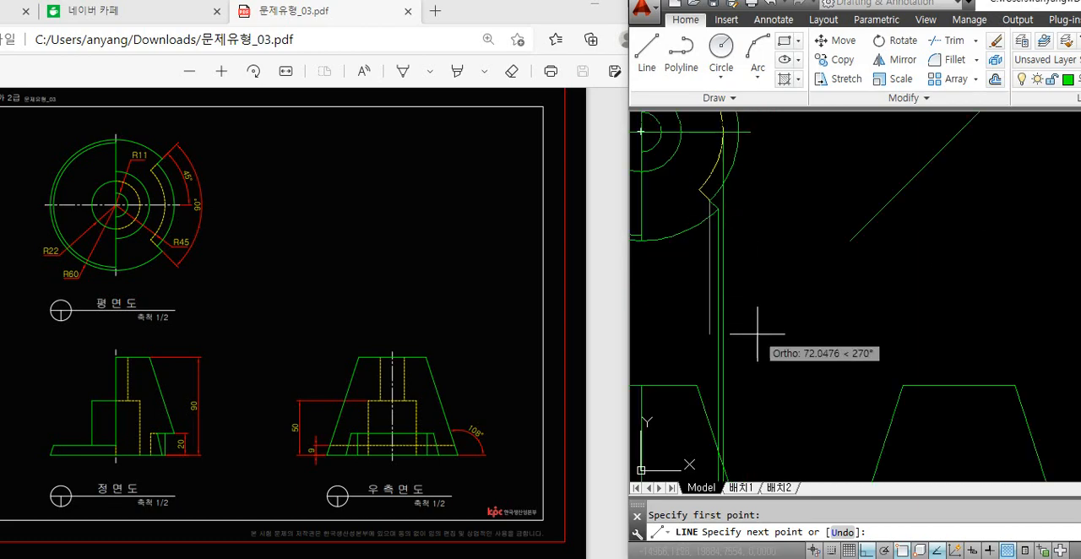
scroll(758, 270, "up", 2)
key("Return")
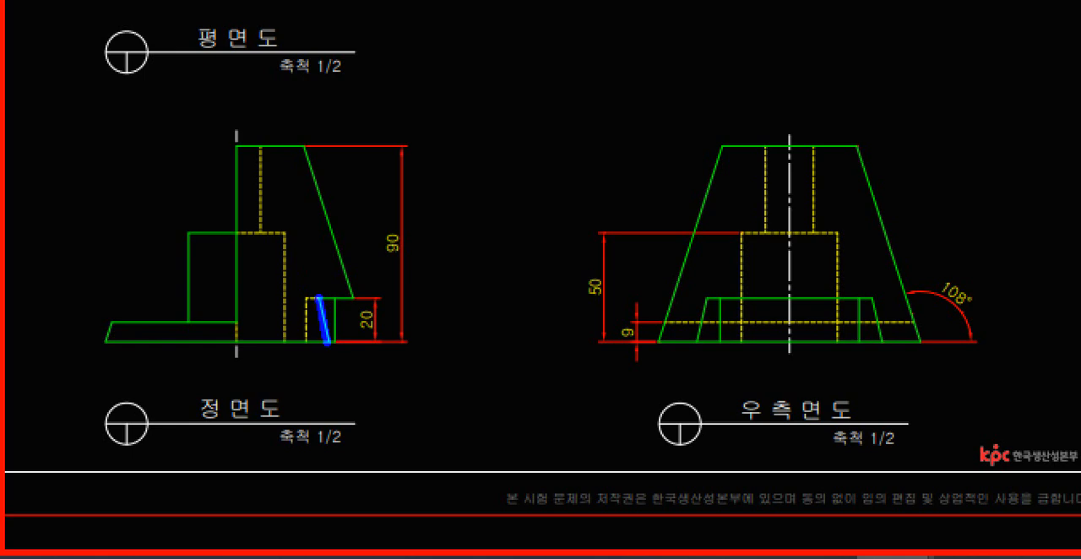
key("Escape")
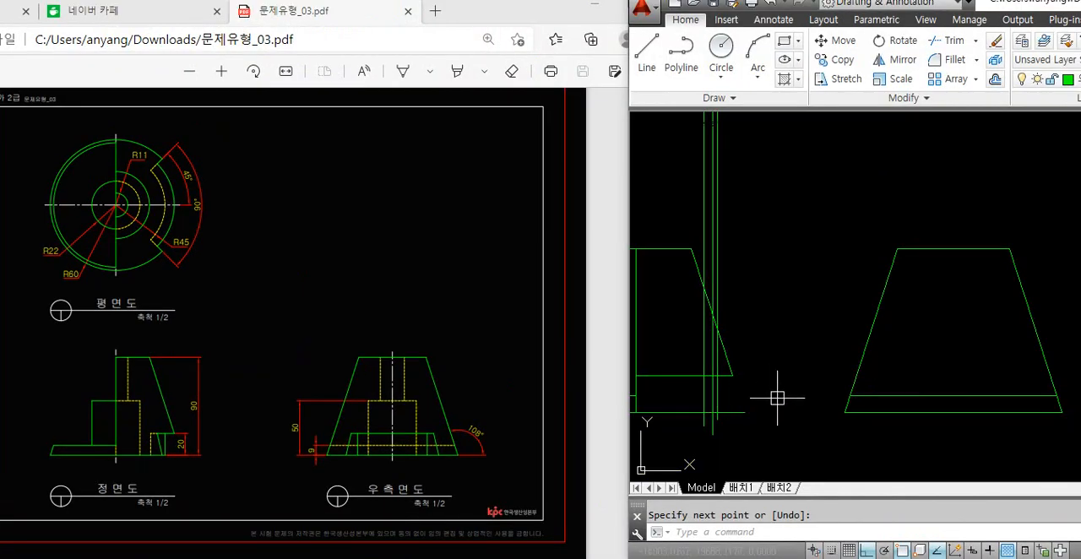
Draw a vertical projection line from the inner corner of the plan view's lower notch edge down to the front view's base
type("l")
key("Return")
scroll(777, 412, "down", 2)
scroll(763, 285, "up", 4)
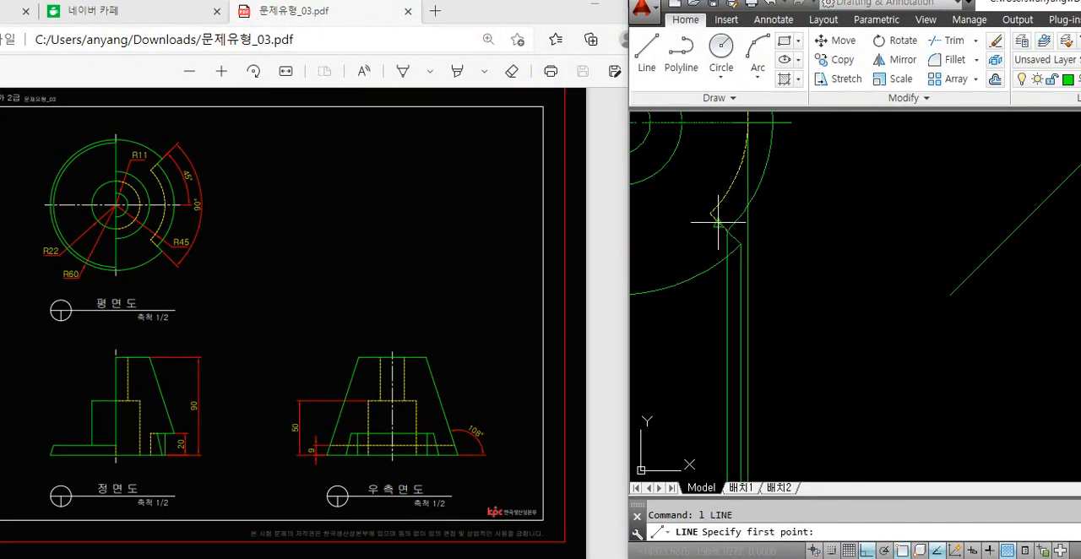
left_click(706, 207)
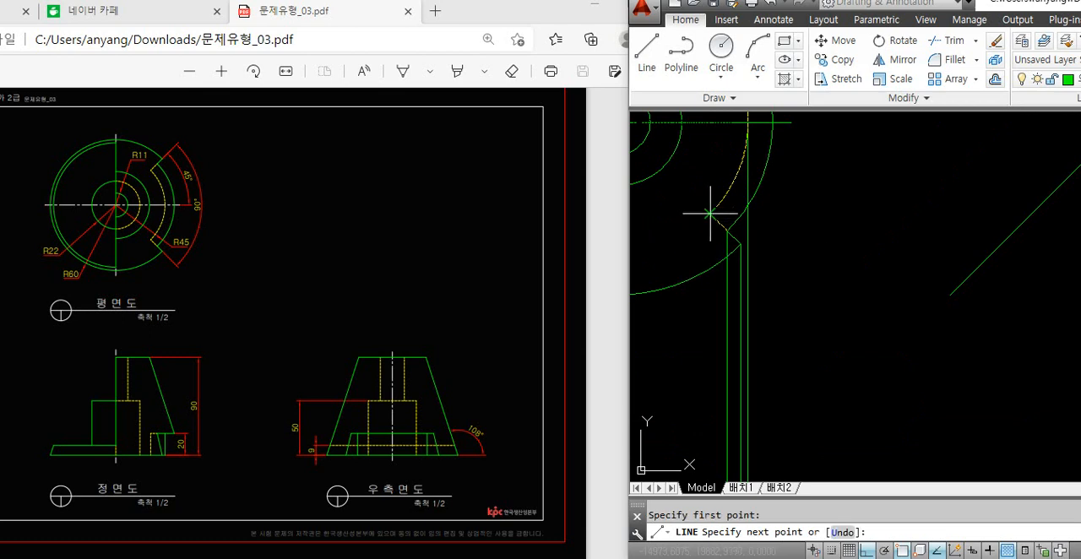
scroll(710, 213, "down", 2)
scroll(718, 364, "up", 3)
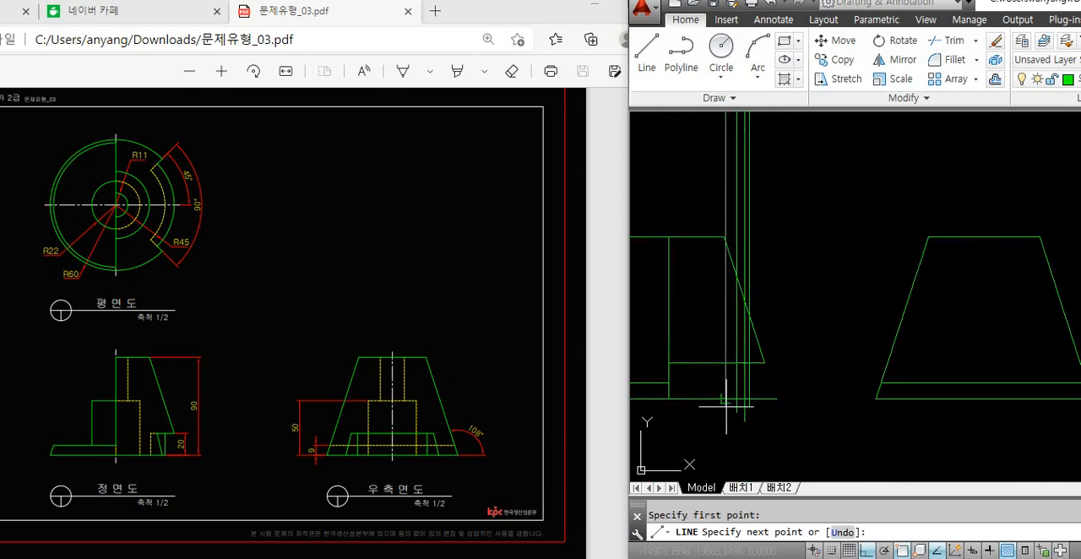
key("Return")
Trim the four notch projection lines below the front view's base and inside the cone above the notch's horizontal line
scroll(740, 415, "up", 2)
type("tr")
key("Return")
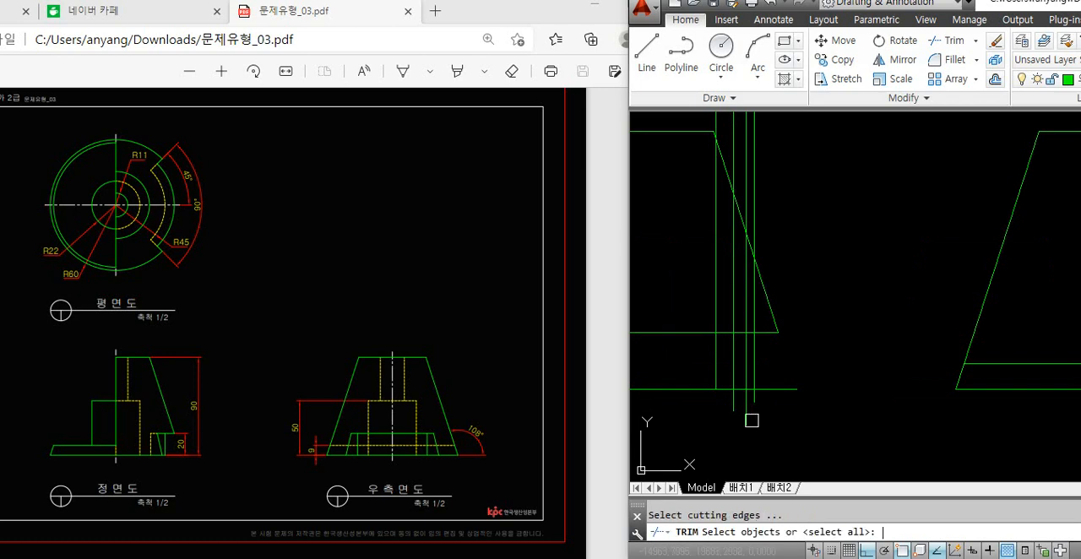
key("Return")
left_click(765, 437)
left_click(730, 403)
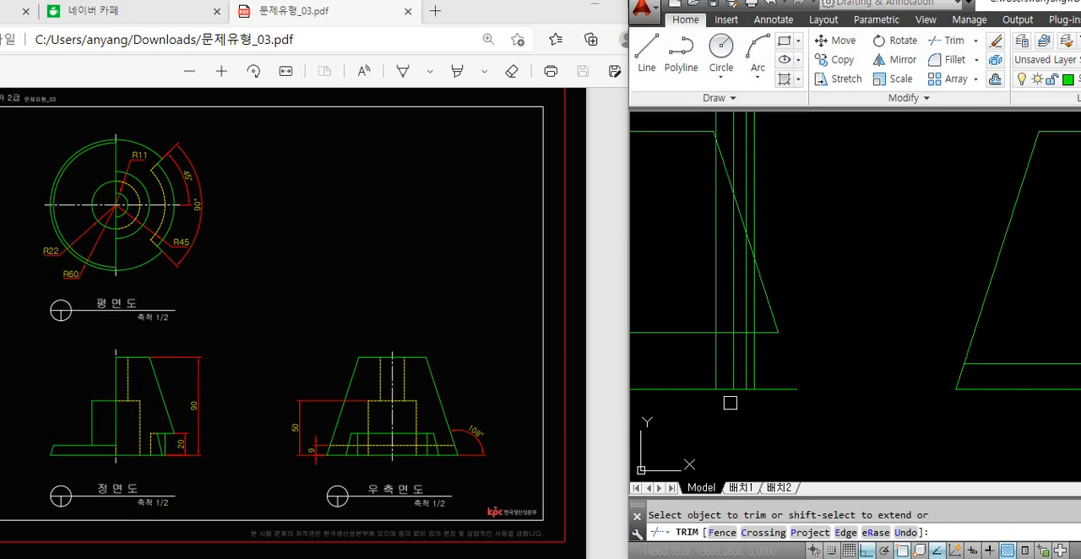
left_click(714, 311)
left_click(731, 311)
key("Escape")
Erase the four leftover projection line segments above the front view's sloped side
middle_click_drag(768, 135, 768, 171)
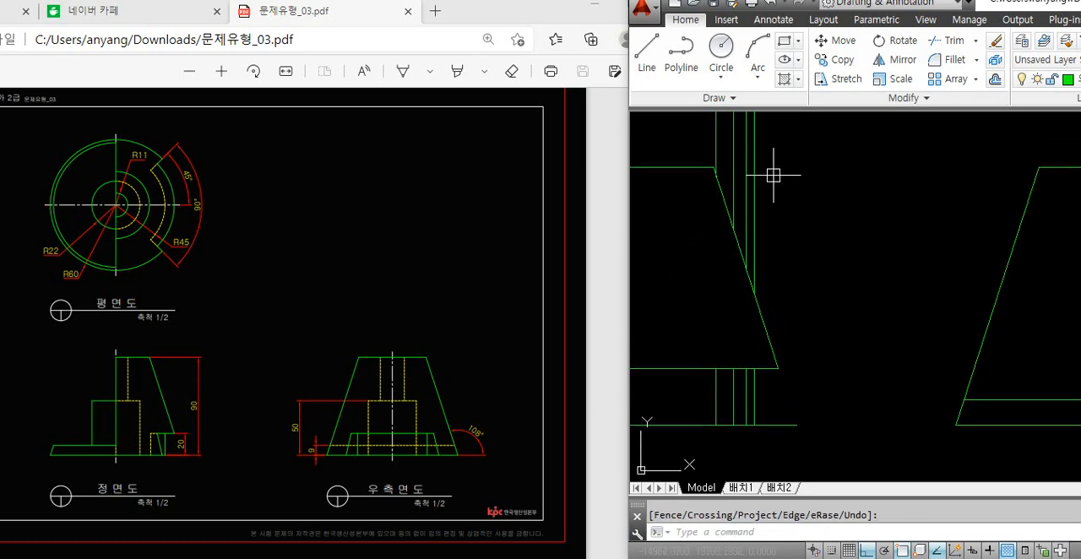
left_click(773, 170)
left_click(682, 114)
key("Delete")
Draw the slanted notch edge from the third projection line's base to the second line's top, and erase those two vertical lines
scroll(740, 442, "up", 2)
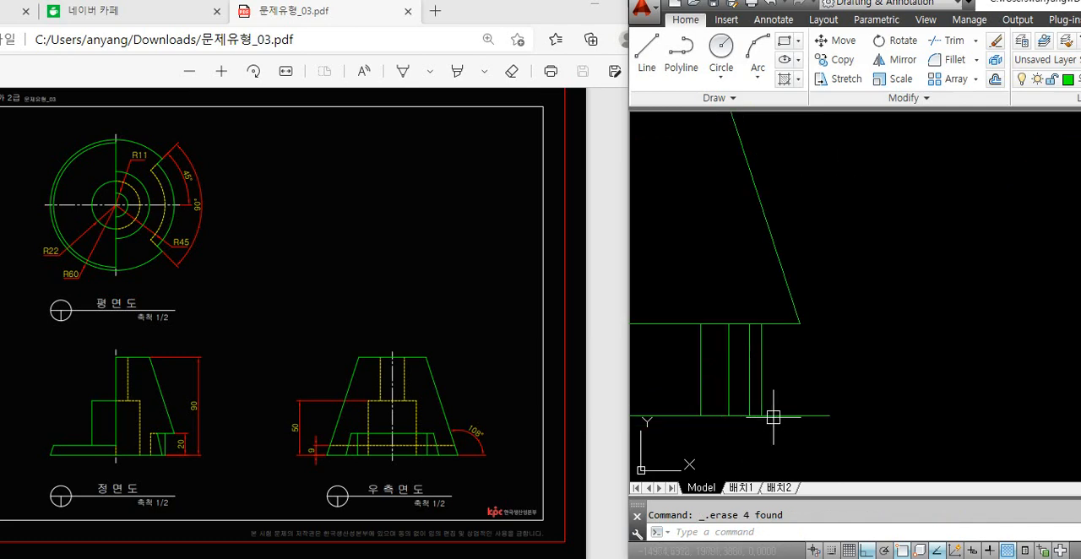
type("l")
key("Return")
left_click(748, 415)
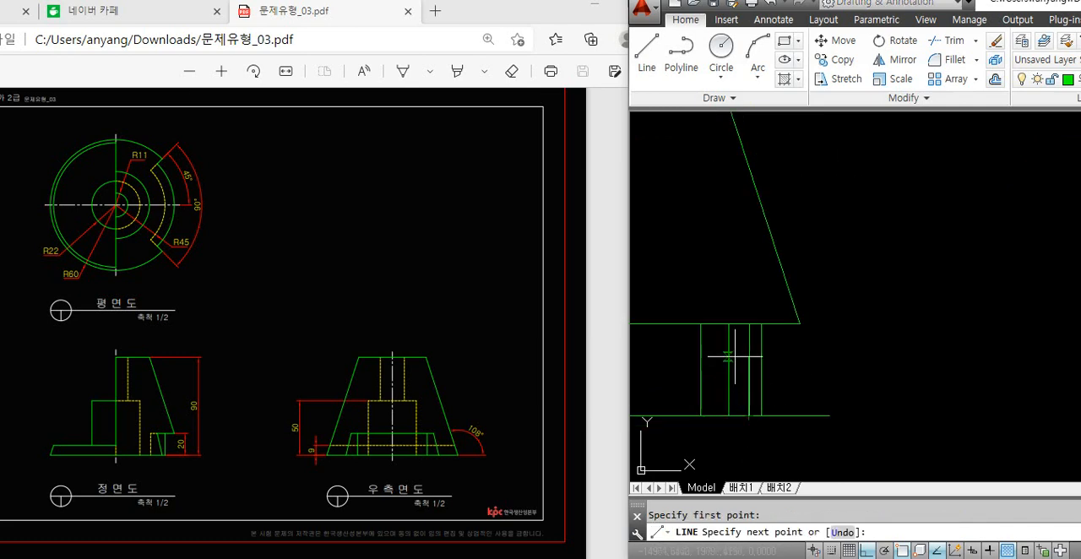
left_click(729, 325)
key("Return")
left_click(729, 371)
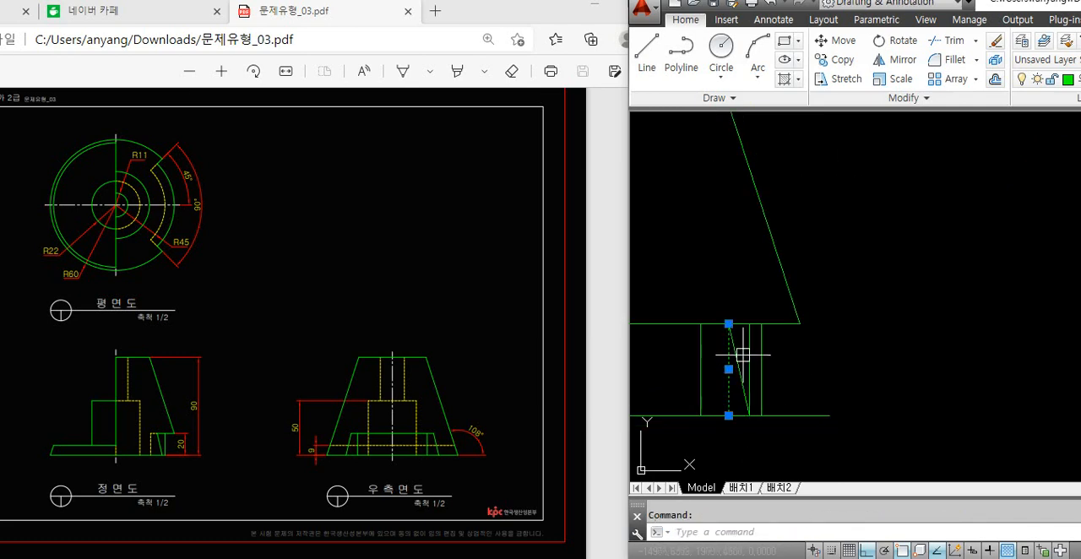
key("Delete")
Trim the front view's base line beyond the outermost notch line and the notch's horizontal line inward of the innermost one
type("tr")
key("Return")
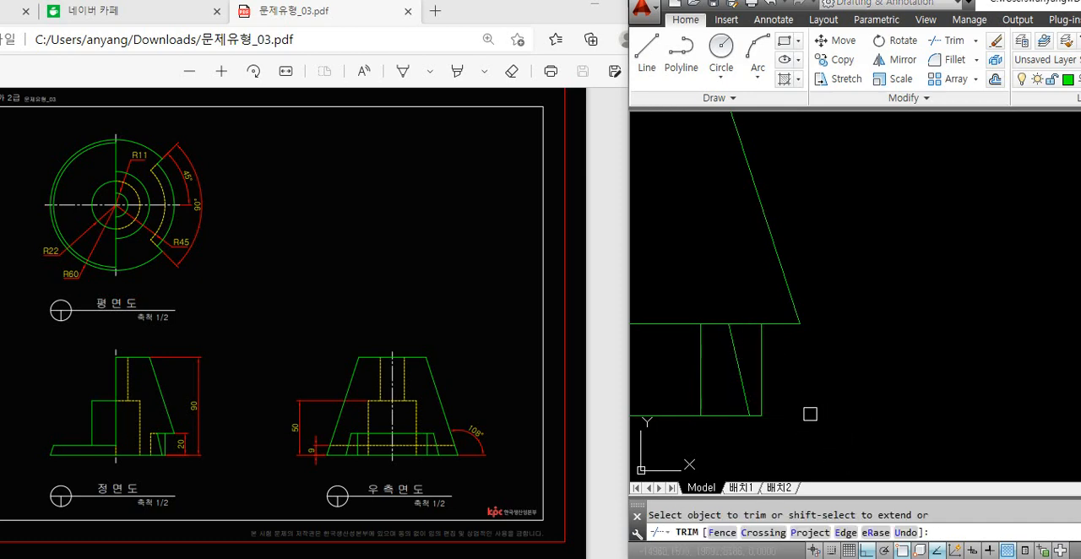
key("Return")
type("tr")
key("Return")
left_click(664, 323)
key("Return")
scroll(770, 426, "down", 2)
scroll(788, 355, "down", 2)
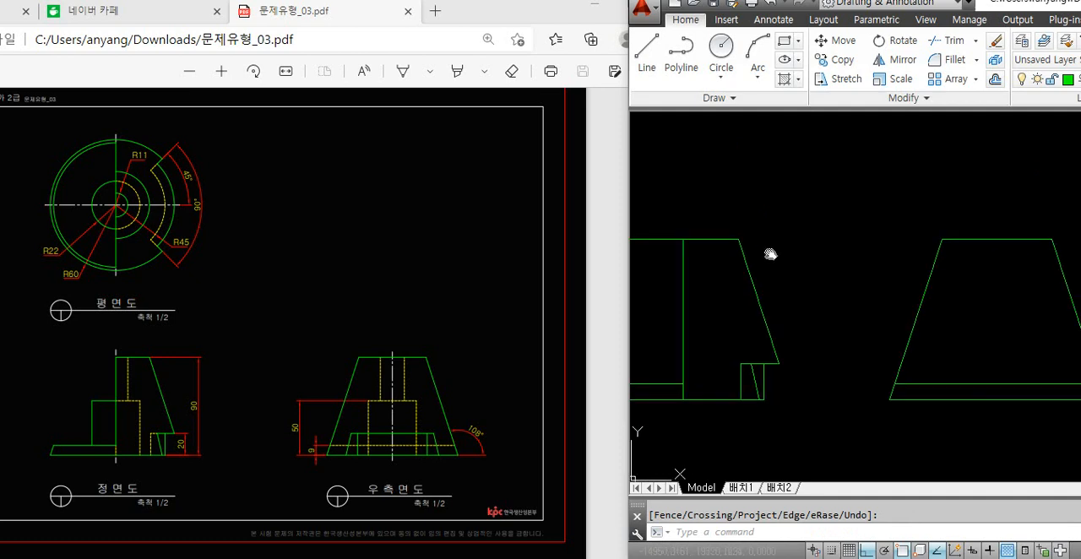
scroll(718, 212, "up", 3)
middle_click_drag(738, 436, 766, 349)
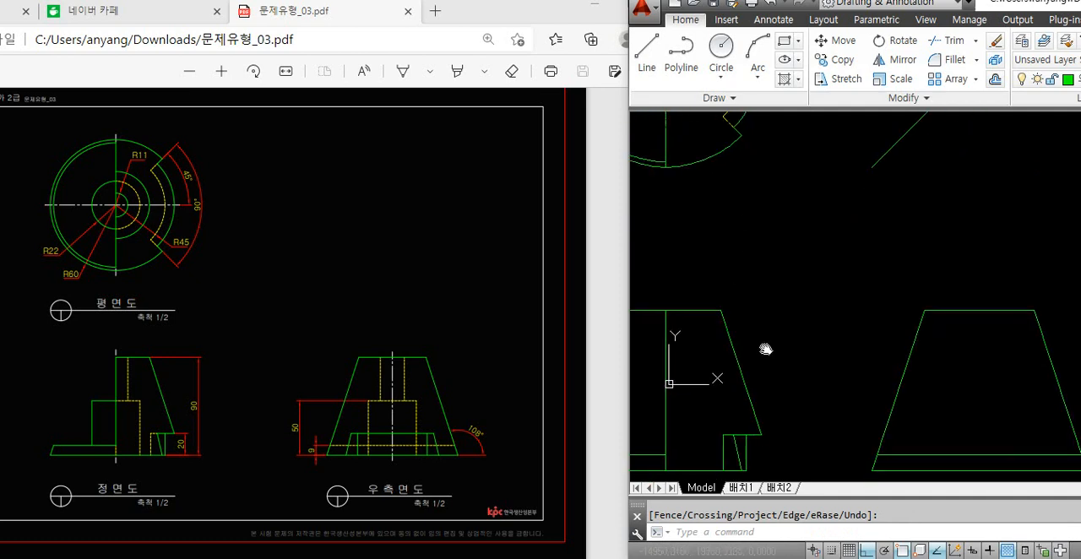
left_click(755, 445)
left_click(723, 447)
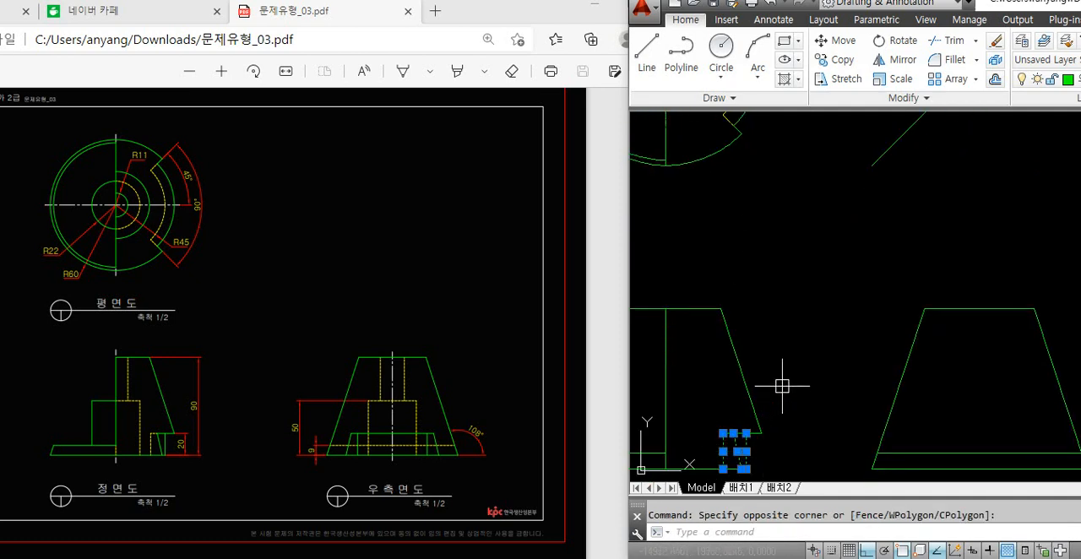
key("Escape")
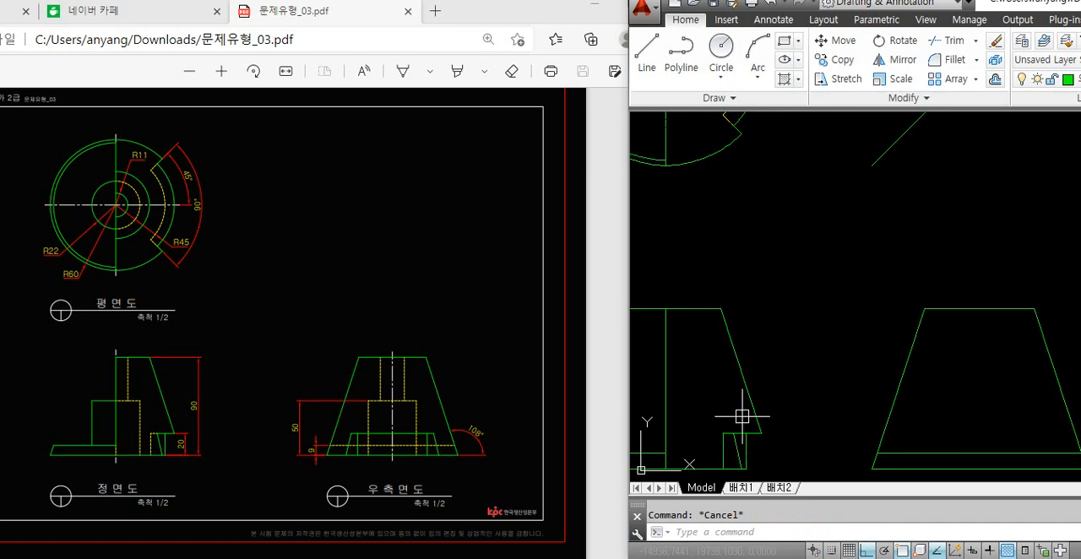
middle_click_drag(772, 326, 797, 343)
mouse_move(708, 237)
middle_mouse_down()
mouse_move(710, 247)
mouse_move(721, 188)
middle_mouse_up()
middle_click_drag(773, 305, 771, 431)
middle_click_drag(733, 241, 736, 271)
left_click(220, 189)
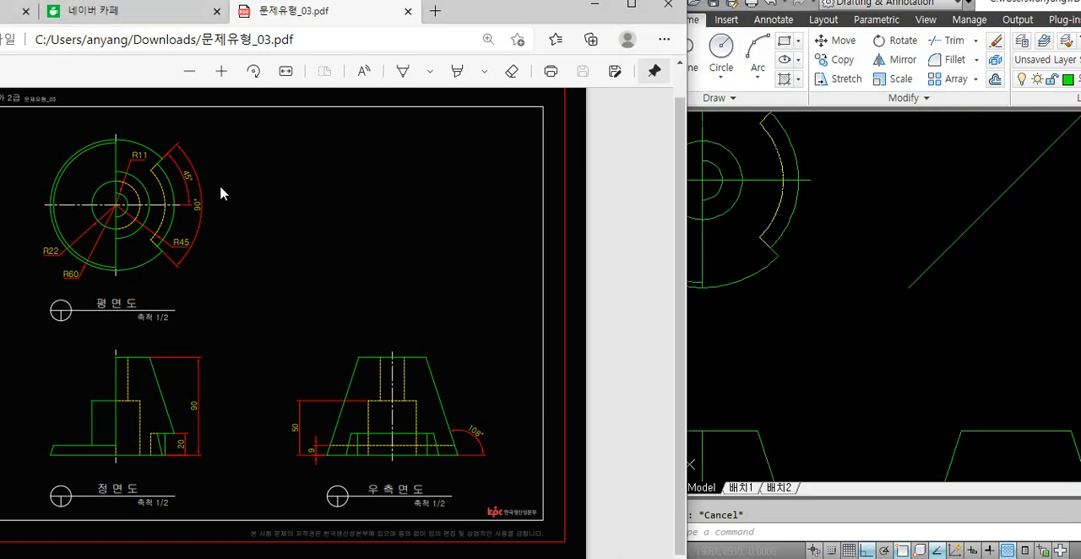
left_click(760, 216)
type("tr")
key("space")
key("space")
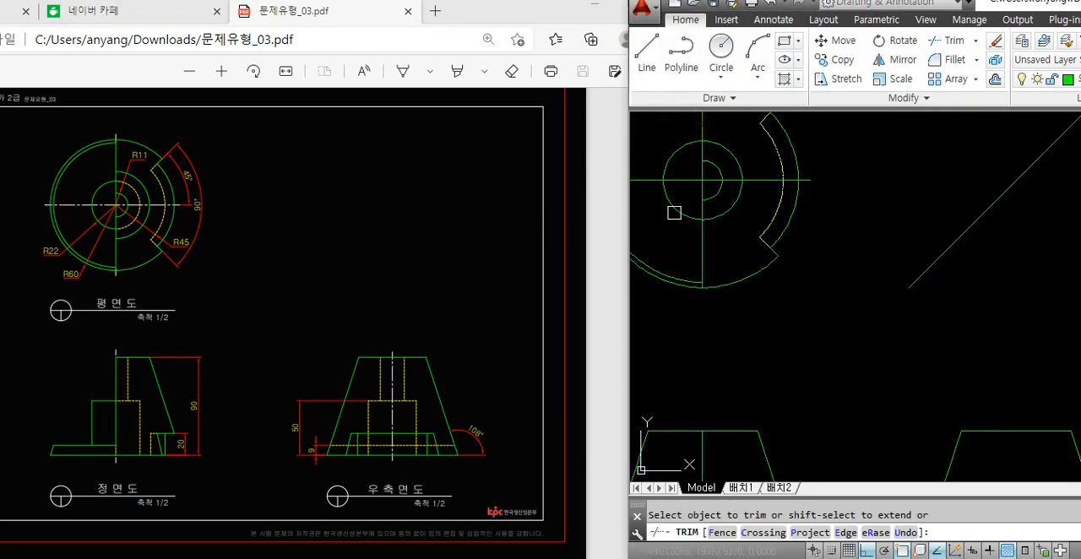
key("Escape")
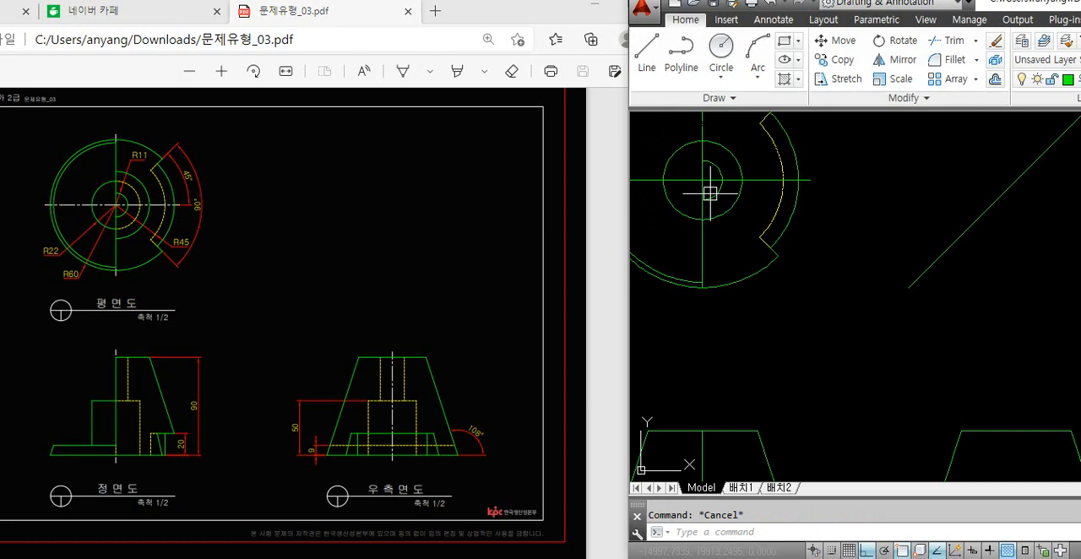
Examine the arc between the R22 circle and the hidden R45 arc in the reference PDF's plan view
left_click(103, 189)
scroll(84, 184, "up", 4, "ctrl")
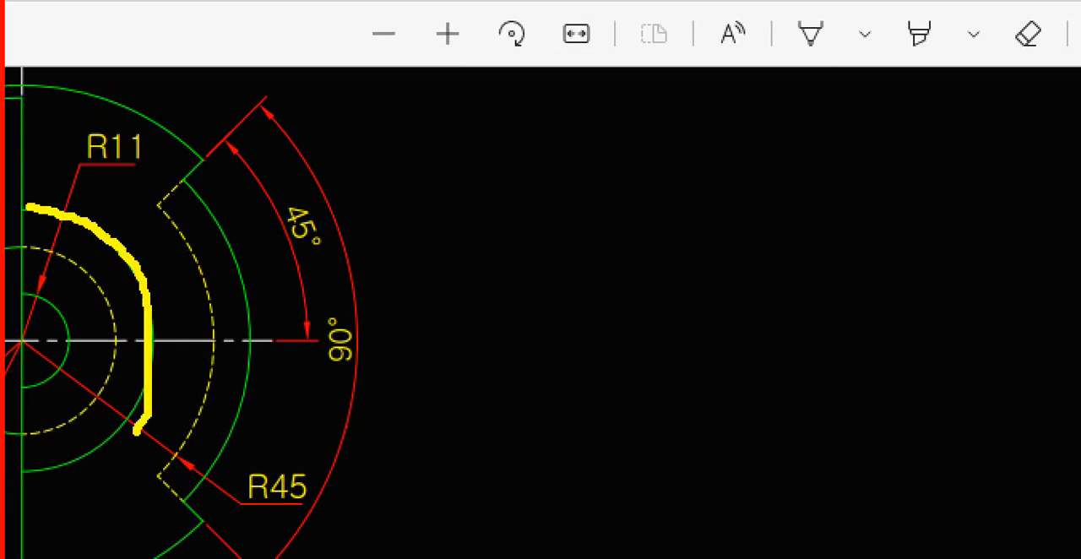
left_click_drag(137, 433, 127, 446)
key("Escape")
left_click(837, 188)
middle_click_drag(834, 371, 818, 296)
scroll(818, 296, "down", 2)
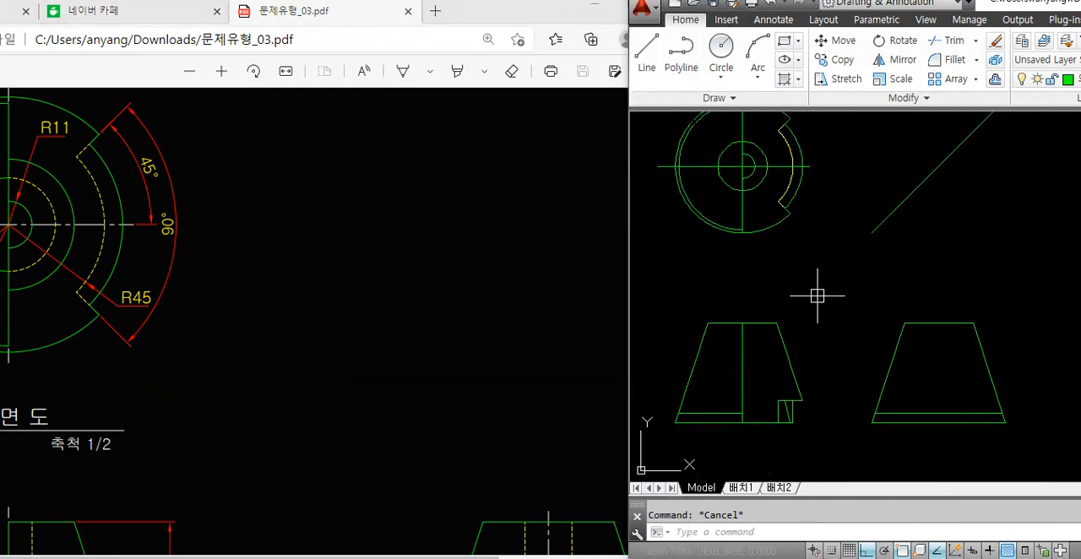
Draw a vertical projection line from the front view's upper right corner up past the plan view's horizontal centre line
type("l")
key("Return")
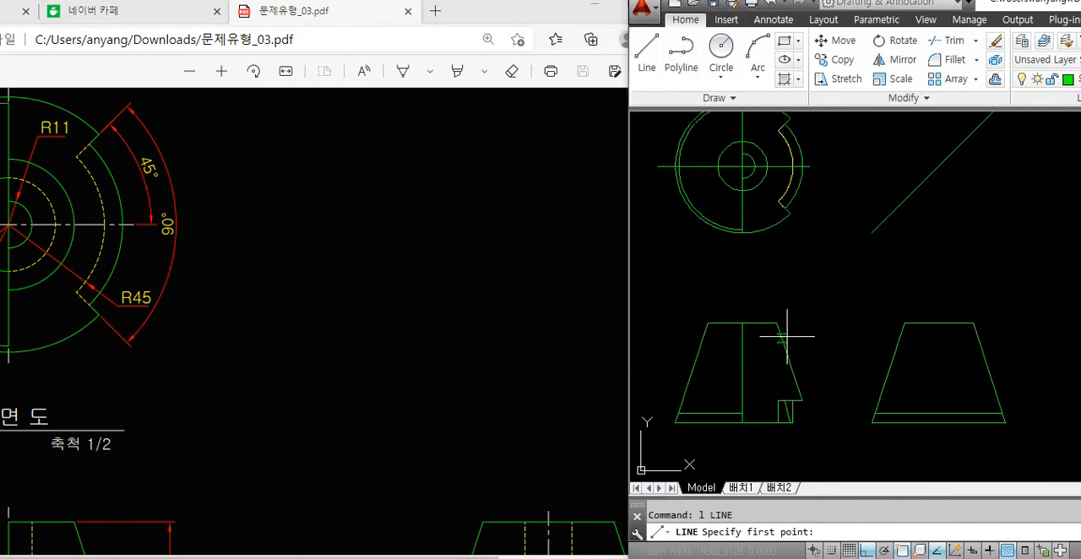
left_click(453, 412)
scroll(413, 321, "down", 3)
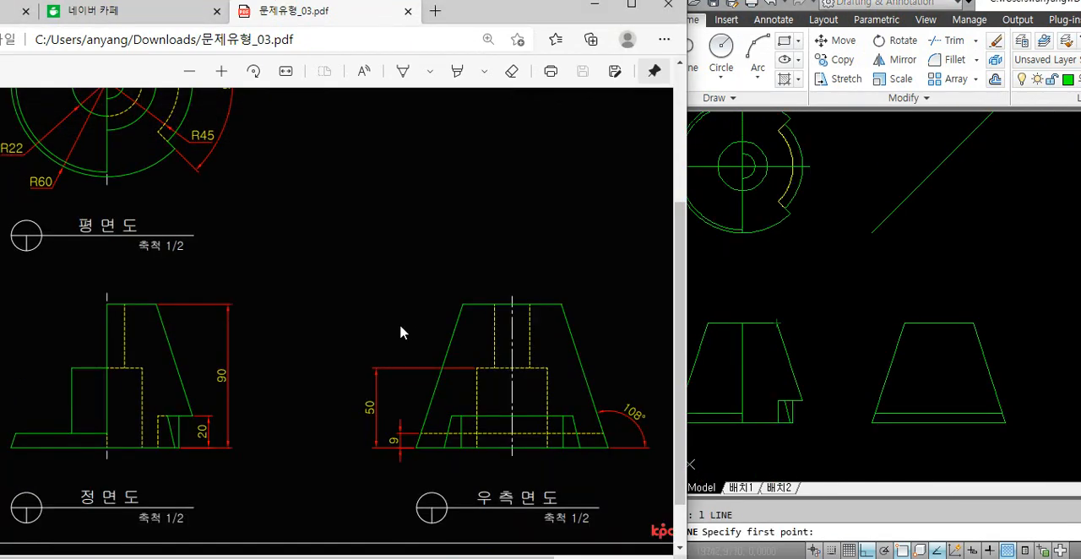
scroll(402, 332, "up", 3)
left_click(824, 398)
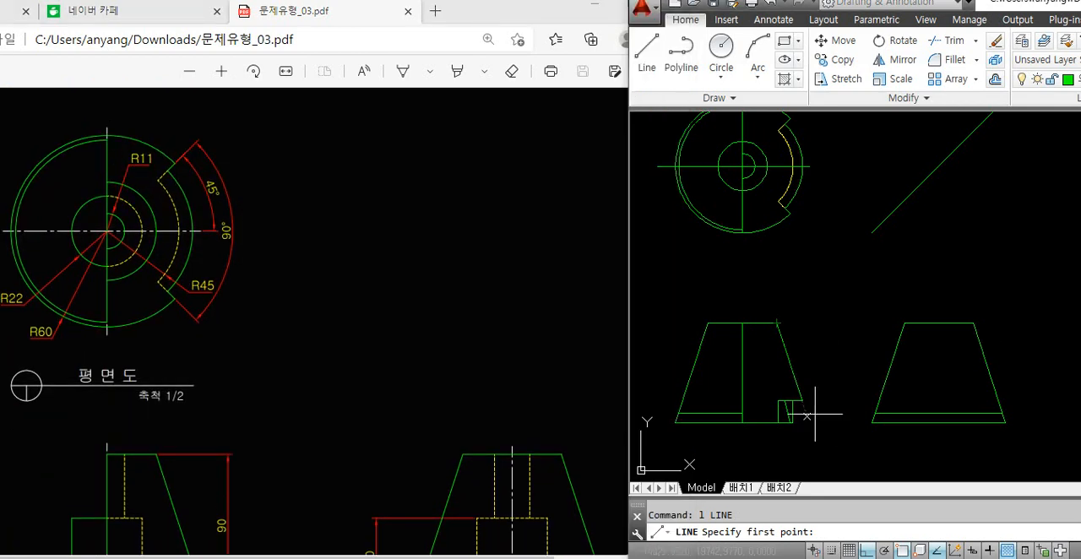
left_click(776, 323)
scroll(802, 215, "up", 1)
scroll(755, 224, "up", 1)
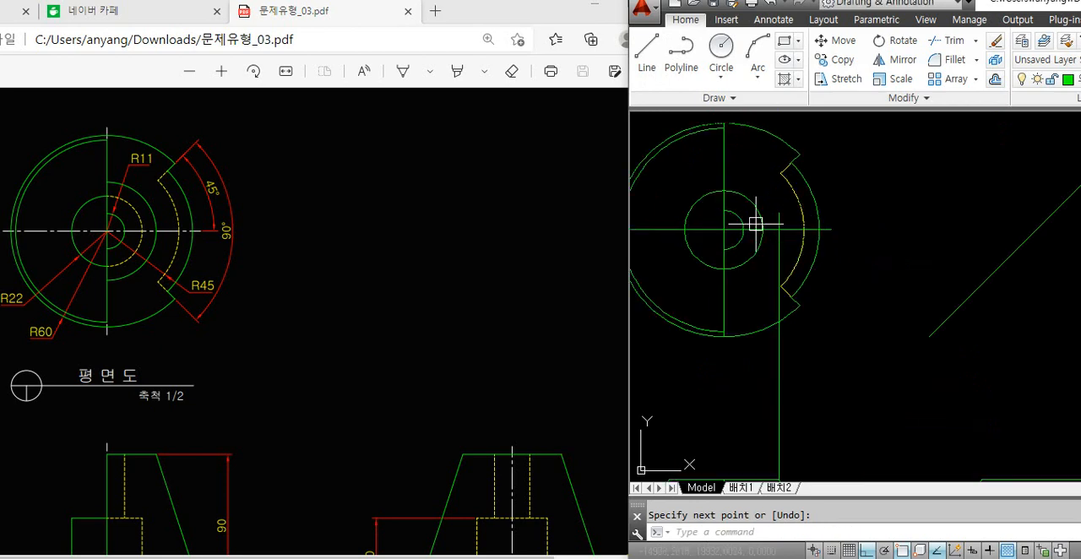
scroll(756, 224, "up", 1)
key("Escape")
type("c")
key("Return")
left_click(719, 232)
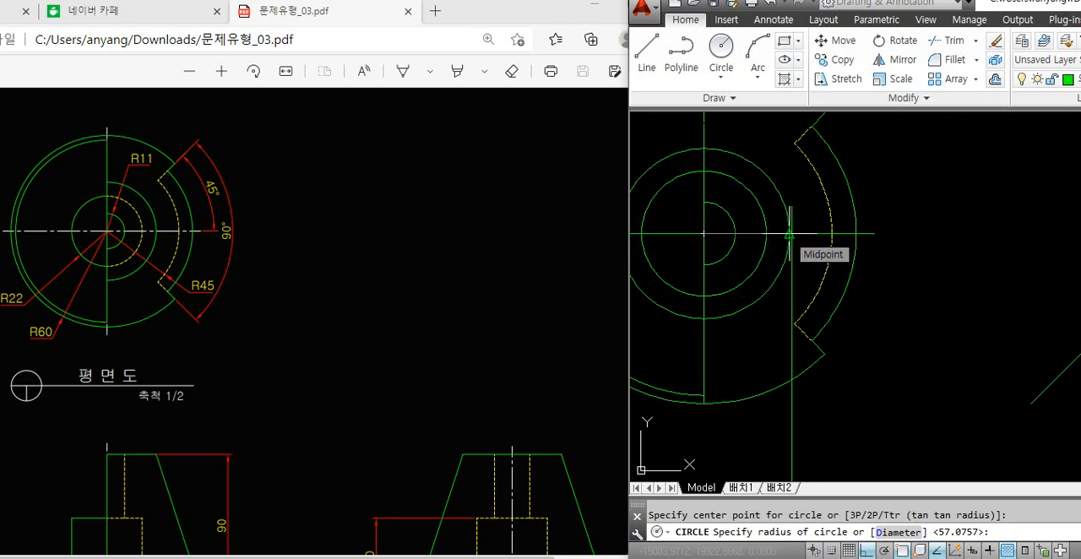
key("Escape")
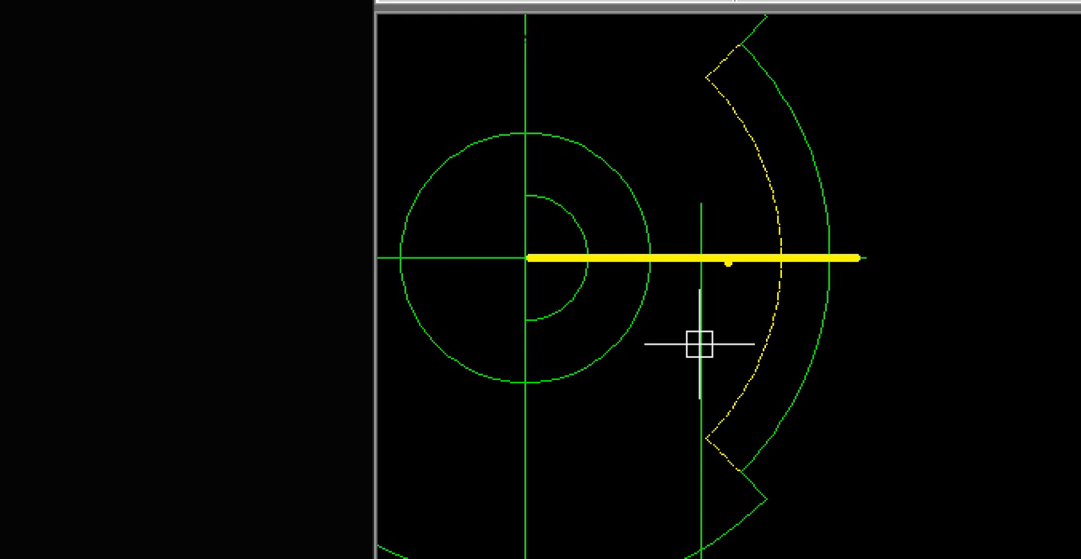
Try to draw a circle from the plan view's centre out to the vertical projection line, and erase it
type("c")
key("Return")
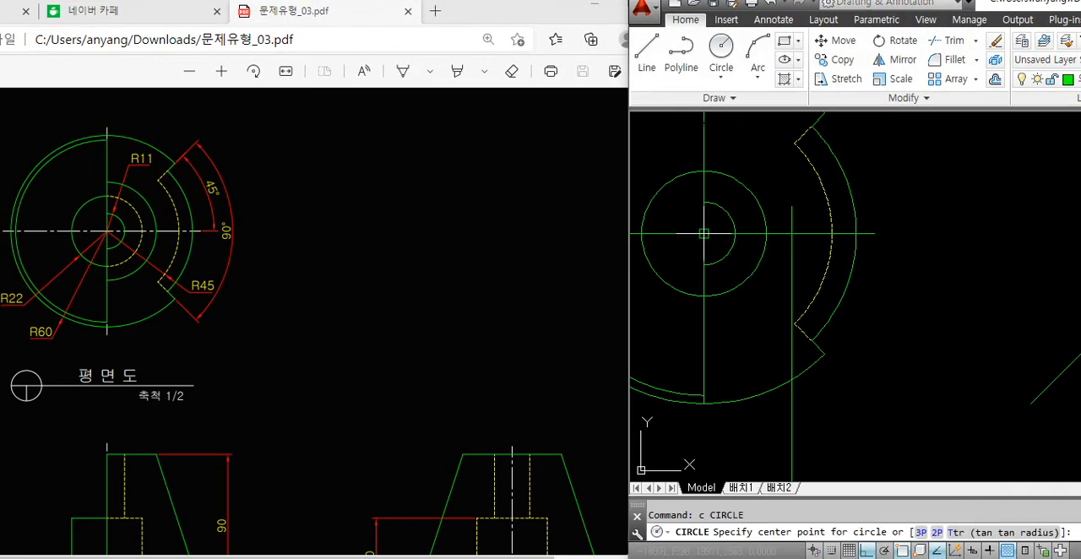
left_click(703, 233)
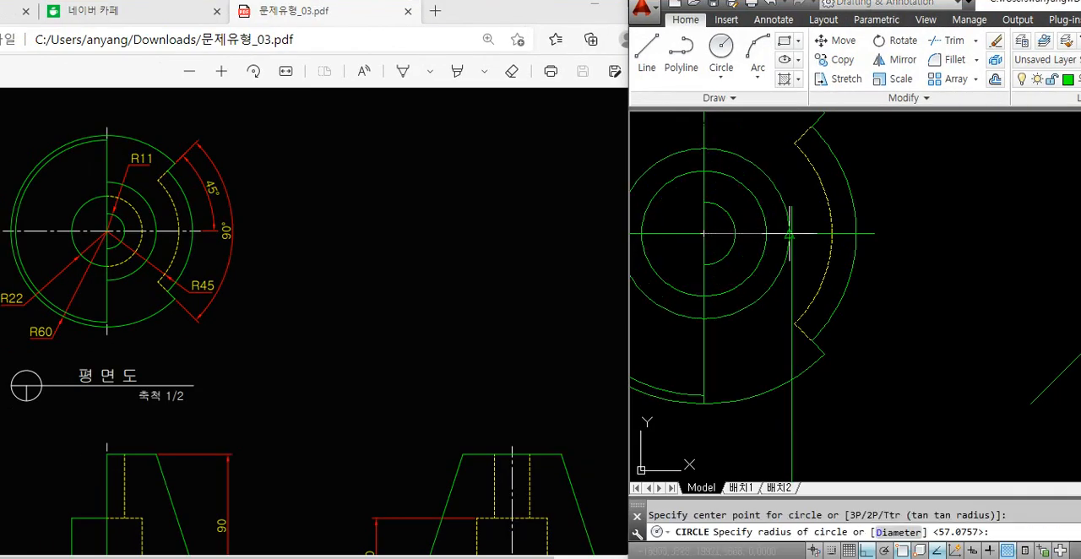
left_click(789, 233)
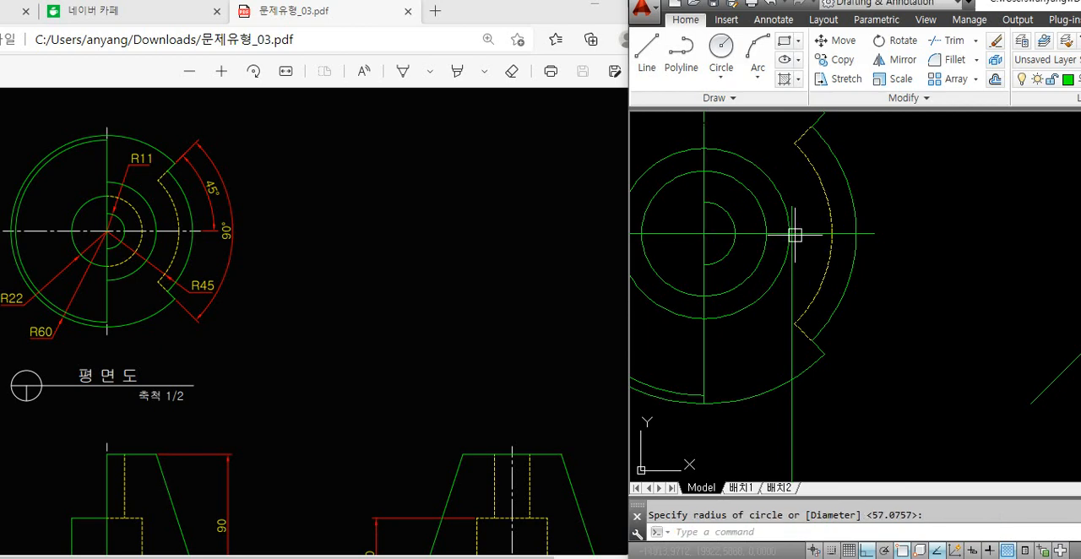
scroll(800, 233, "up", 5)
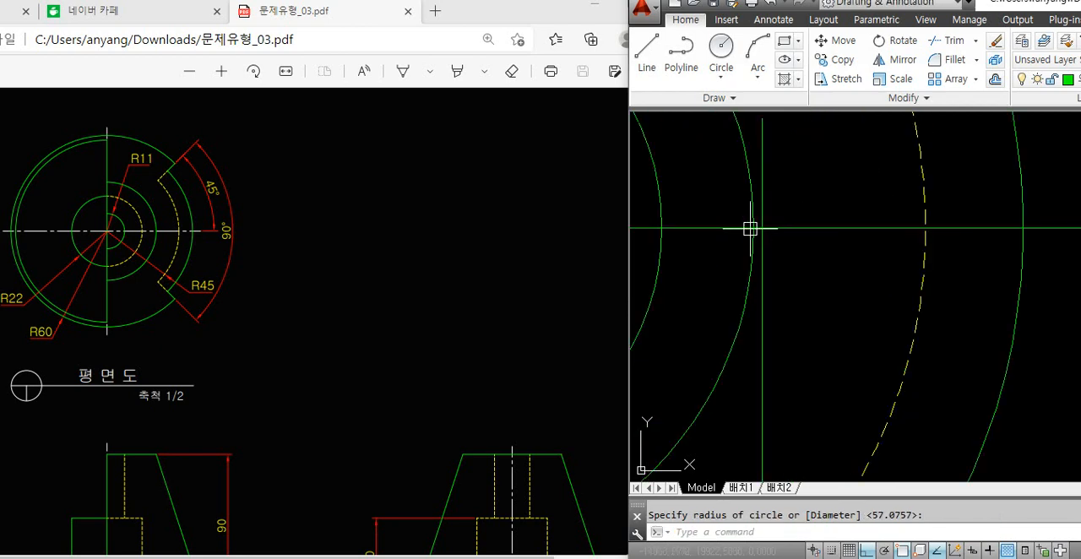
scroll(752, 230, "down", 4)
key("Escape")
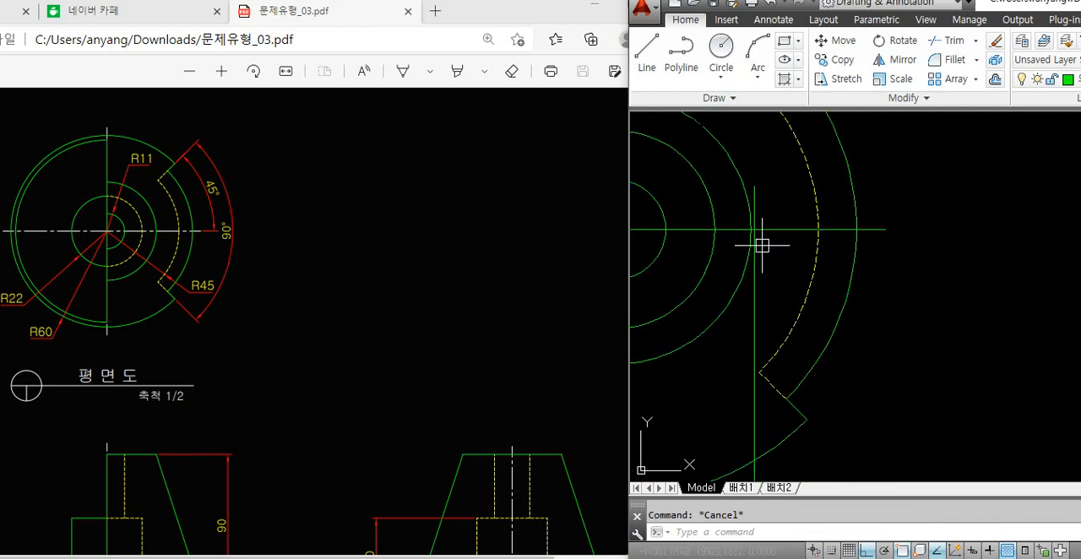
left_click(730, 291)
scroll(787, 272, "down", 2)
key("Delete")
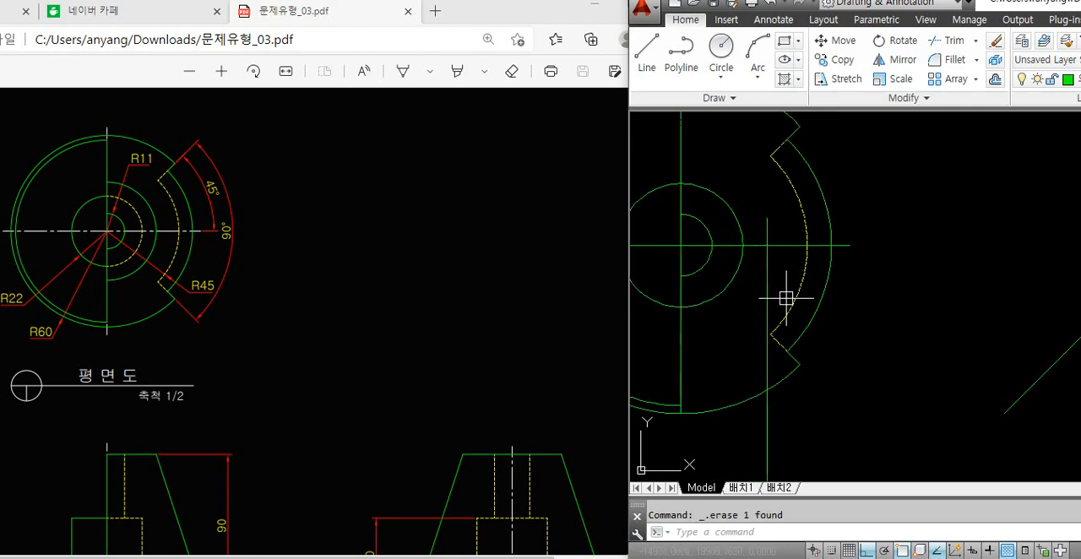
Draw a circle centred on the plan view, with its radius reaching the projection line's crossing with the horizontal centre line
type("c")
key("Return")
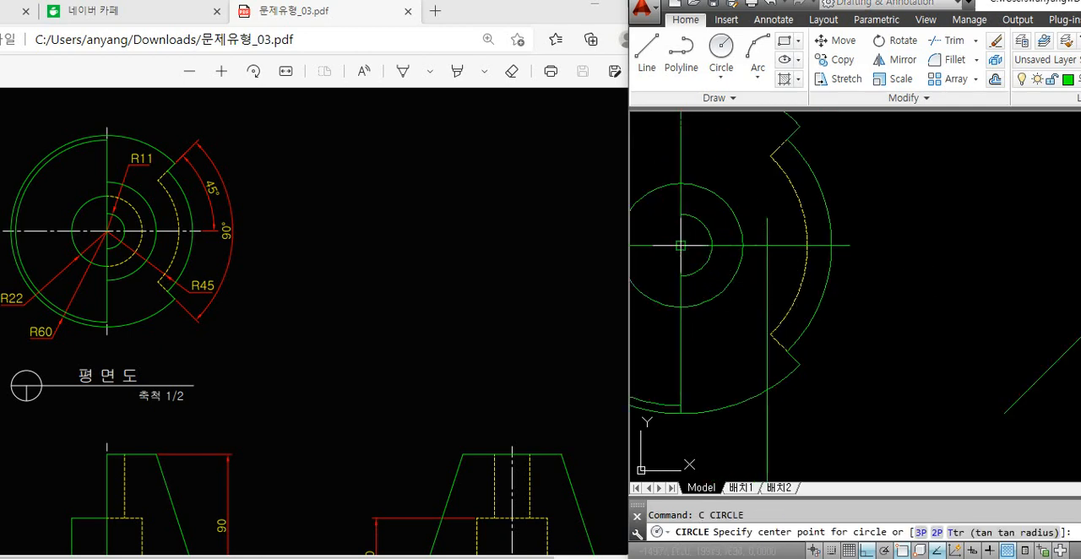
left_click(681, 245)
scroll(768, 239, "up", 4)
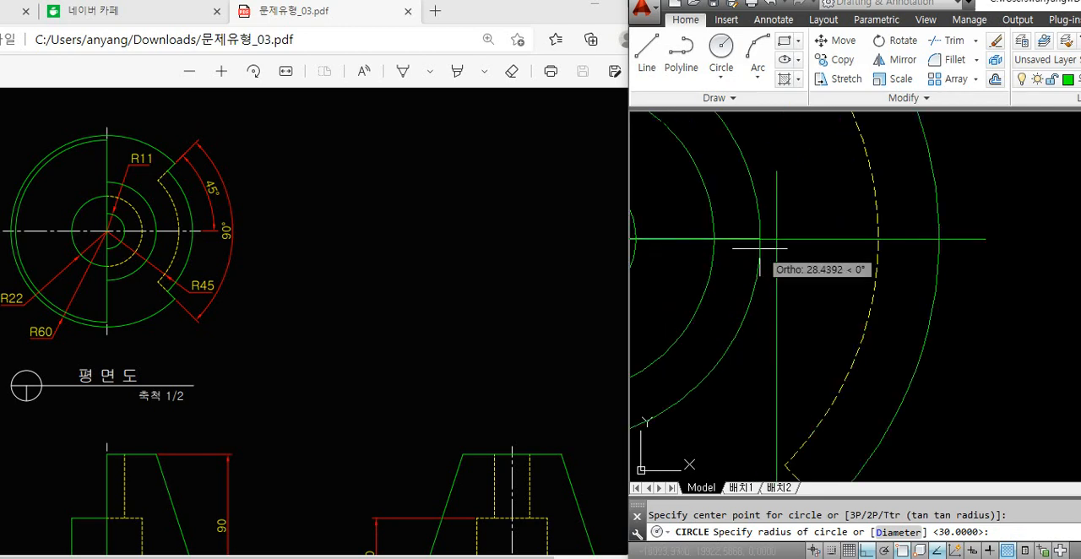
scroll(772, 240, "up", 2)
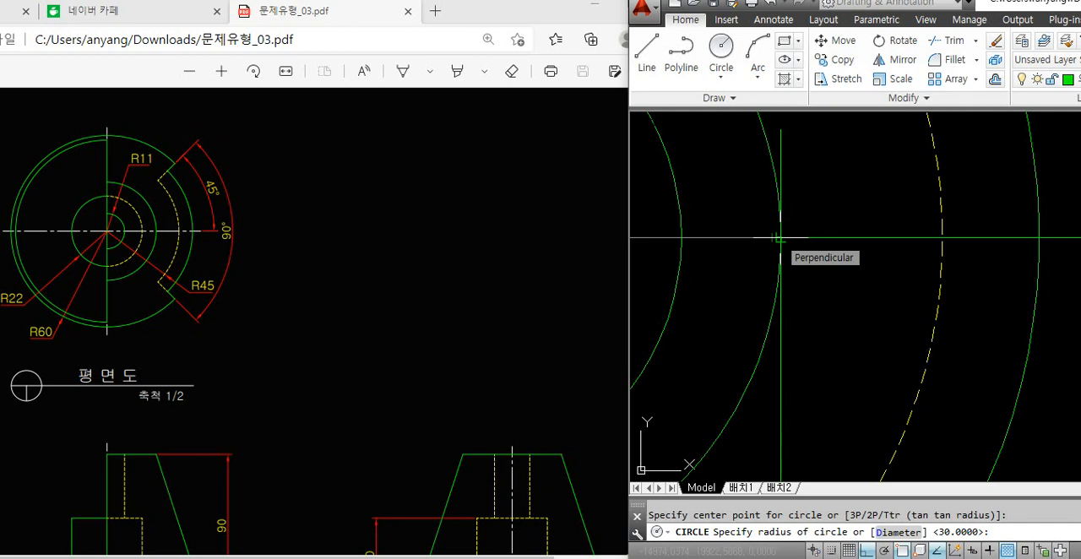
left_click(778, 239)
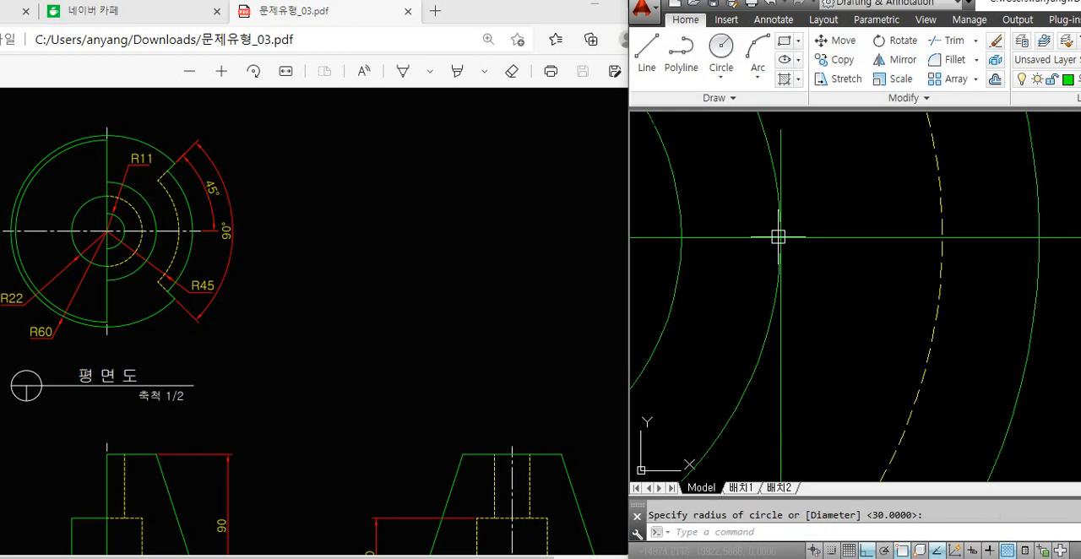
scroll(781, 236, "down", 5)
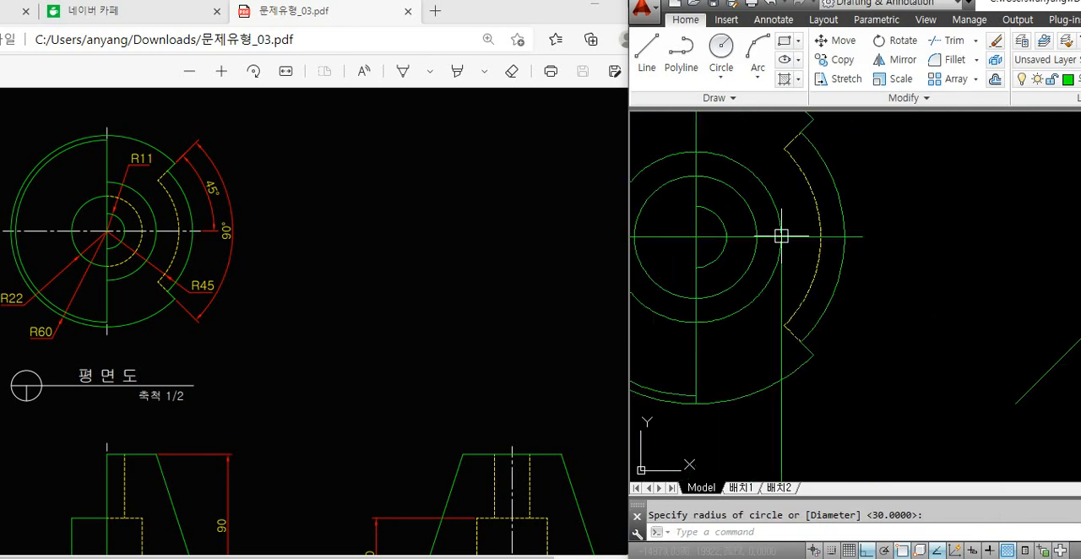
Erase the vertical projection line and trim away the left half of the new circle around the plan view's R22 circle
key("Delete")
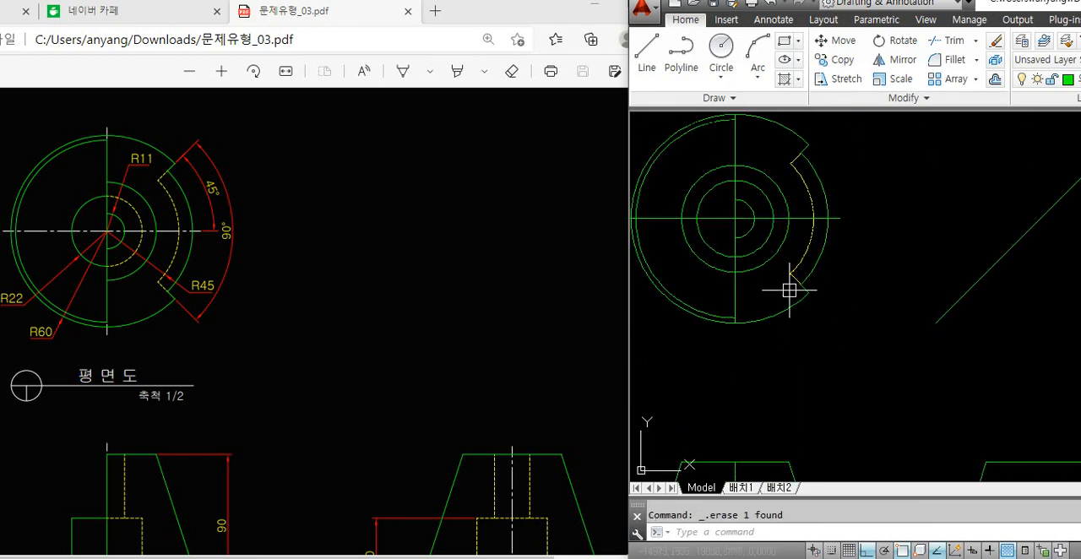
left_click(777, 253)
key("Escape")
type("tr")
key("Return")
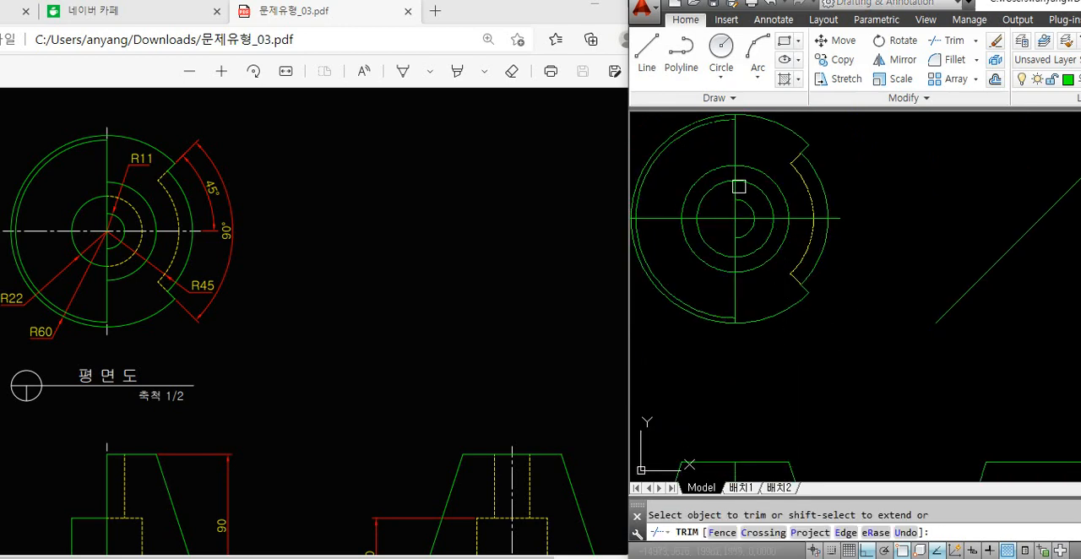
key("Escape")
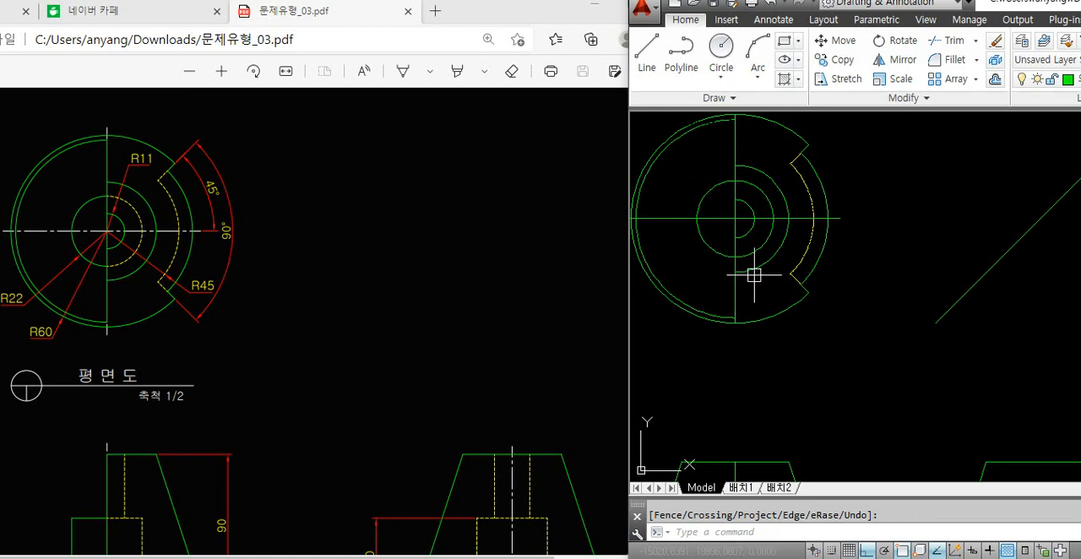
left_click(754, 272)
key("Escape")
Project the upper end of the arc outside the R22 circle across the 45° line and down to the side view's upper right corner
type("l")
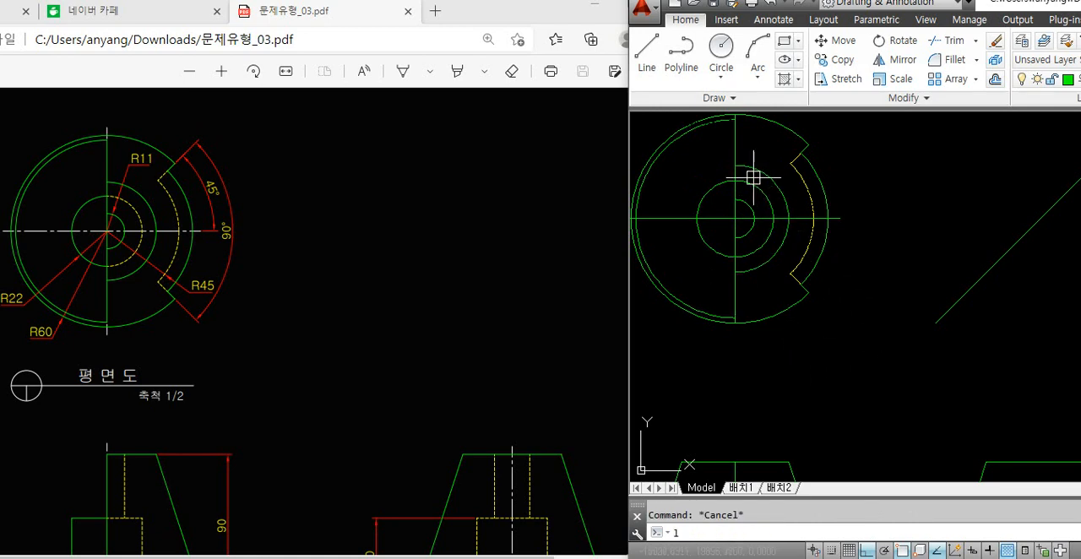
key("Return")
left_click(736, 168)
middle_click_drag(838, 223, 585, 193)
left_click(884, 180)
key("Return")
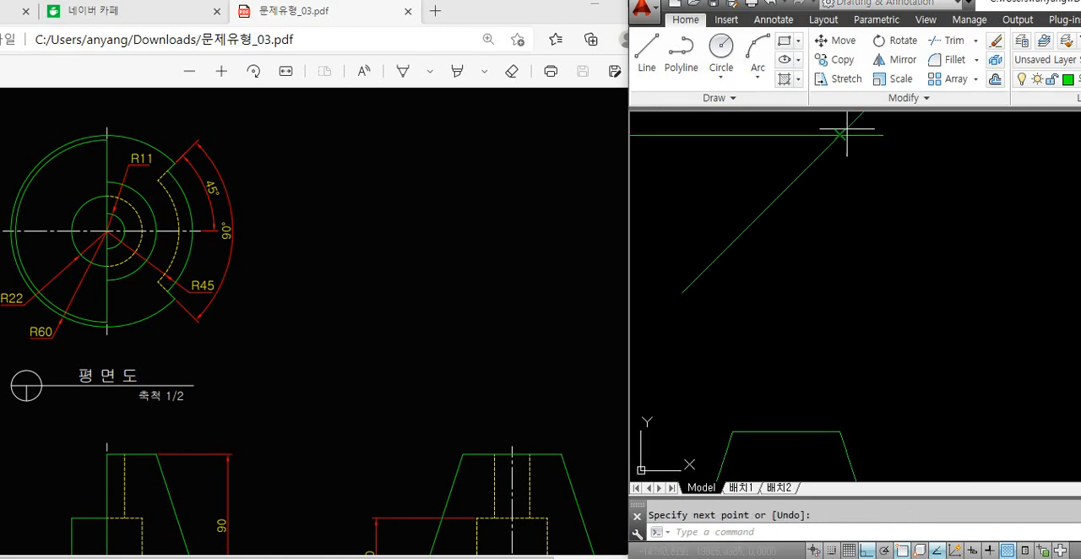
key("Return")
left_click(841, 135)
left_click(842, 433)
key("Return")
Project the same arc's lower end across to the 45° line and down to the side view's upper left corner
scroll(879, 323, "down", 2)
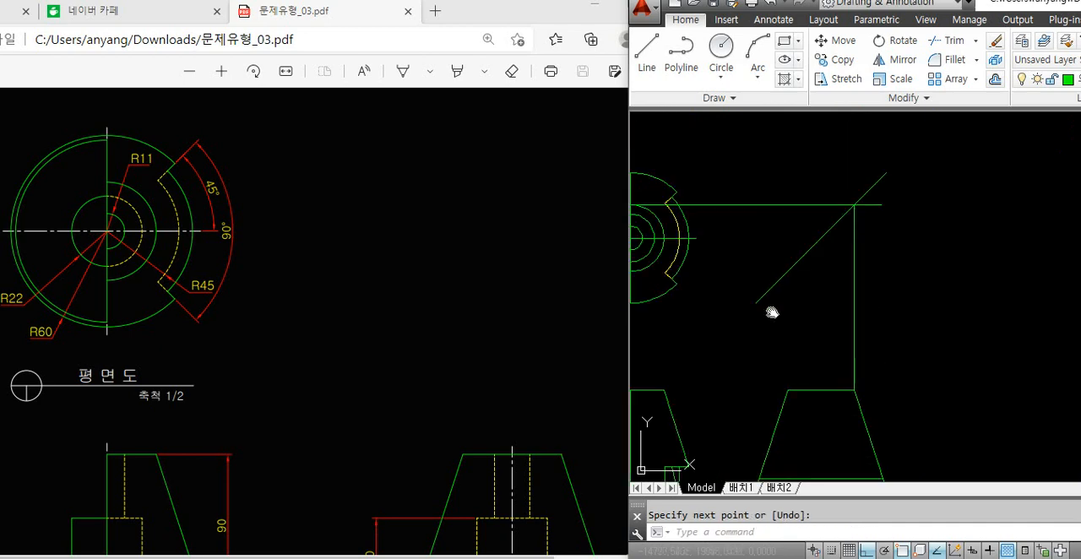
middle_click_drag(773, 312, 843, 310)
key("Return")
left_click(872, 299)
key("space")
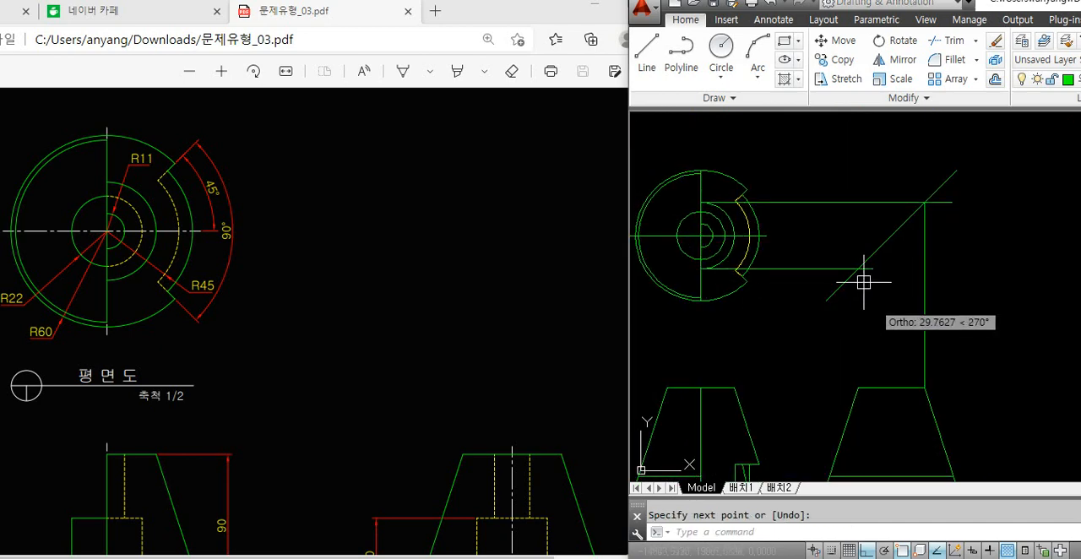
key("space")
left_click(858, 269)
left_click(859, 388)
key("space")
Try to draw a line from the arc's rightmost point down to the front view's upper right corner, and erase it
key("space")
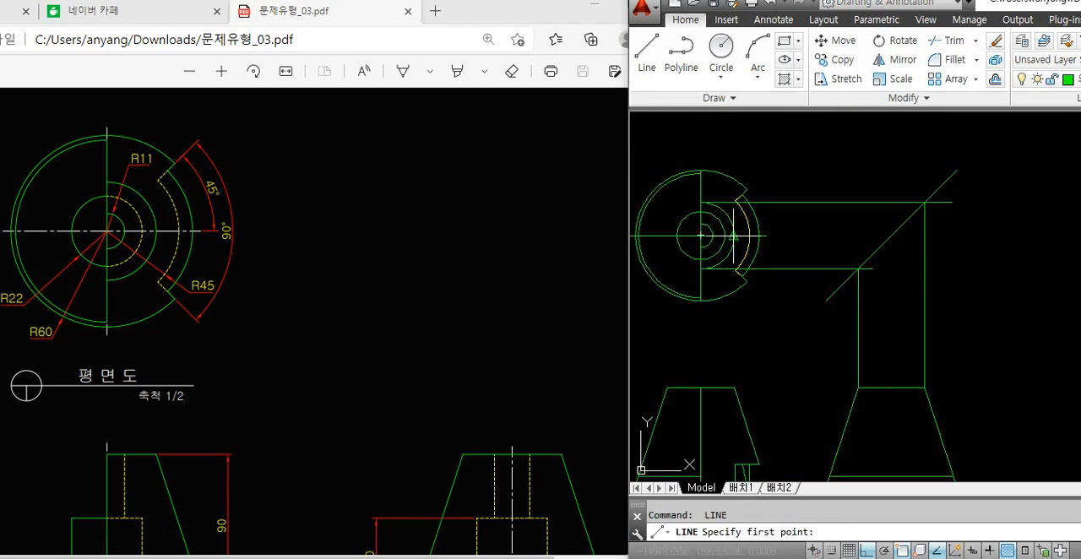
left_click(734, 279)
left_click(734, 387)
key("space")
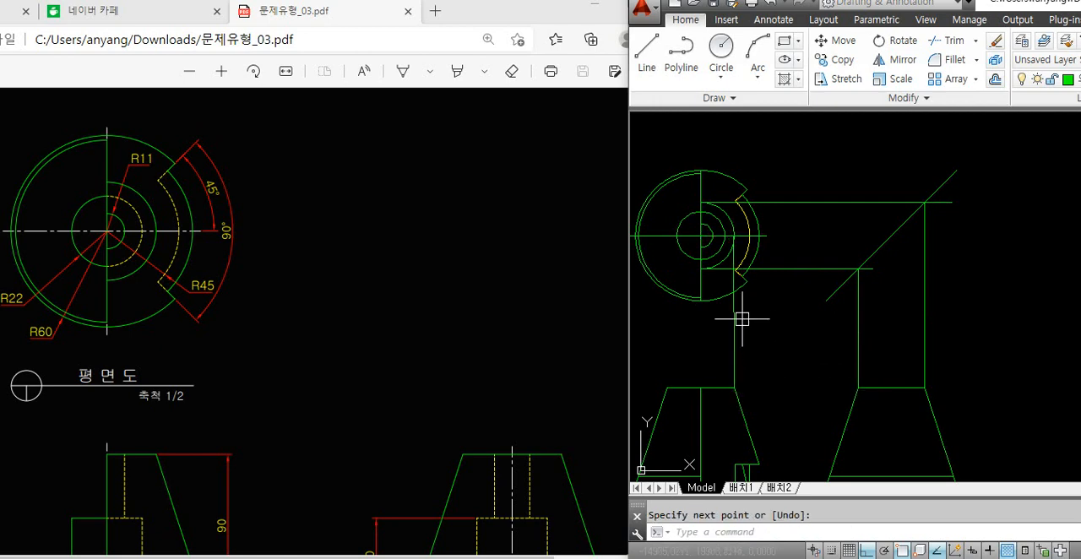
left_click(732, 224)
key("Escape")
left_click(734, 335)
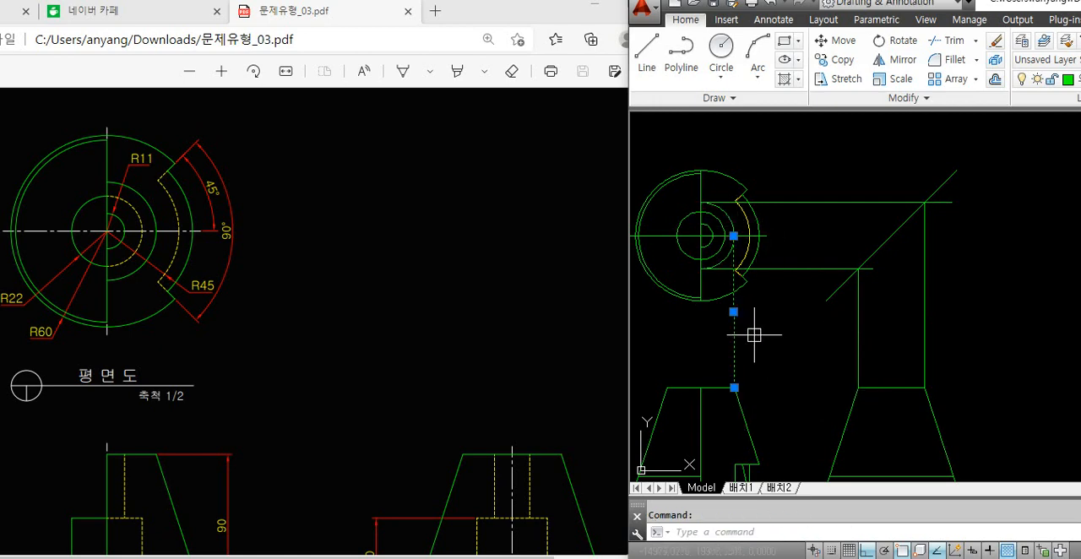
key("Delete")
Draw a vertical projection line from the arc's crossing with the horizontal centre line down to the front view's upper right corner
type("l")
key("space")
scroll(754, 262, "up", 4)
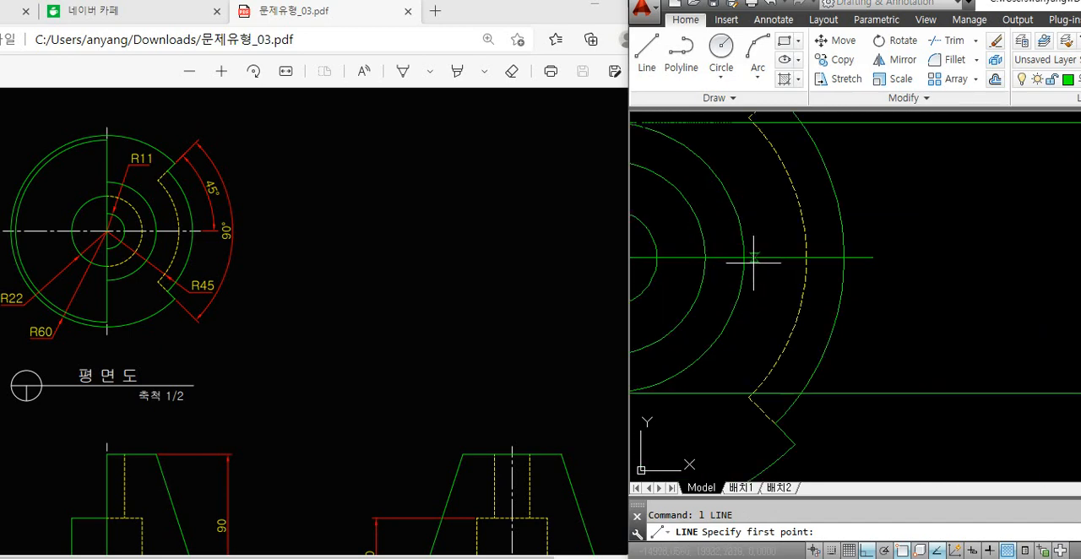
left_click(743, 257)
scroll(743, 256, "down", 3)
scroll(736, 382, "up", 3)
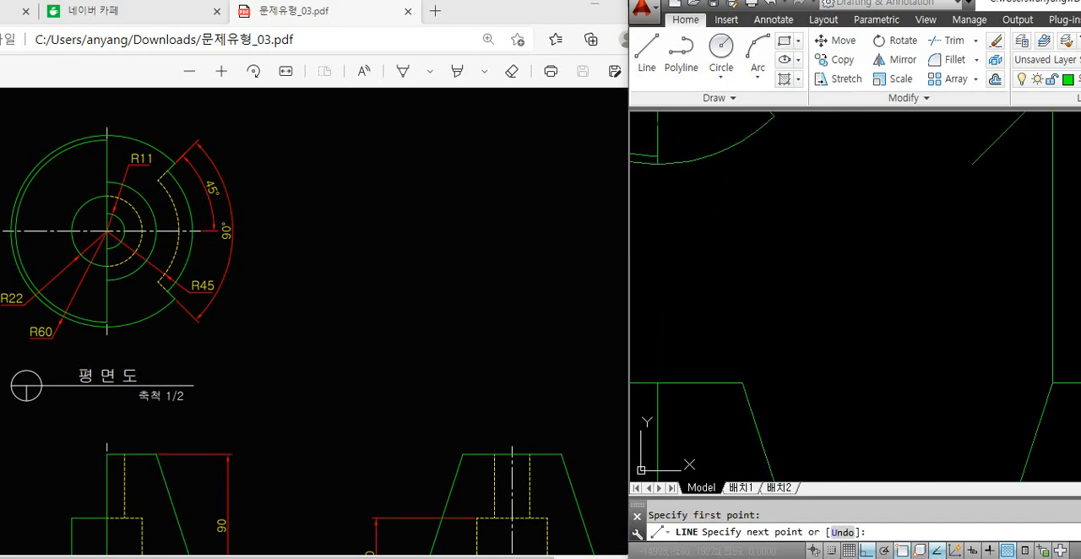
left_click(742, 383)
key("space")
Compare the plan view's arc outside the R22 circle with the top edges of the front and side views
scroll(743, 389, "down", 4)
scroll(731, 357, "up", 2)
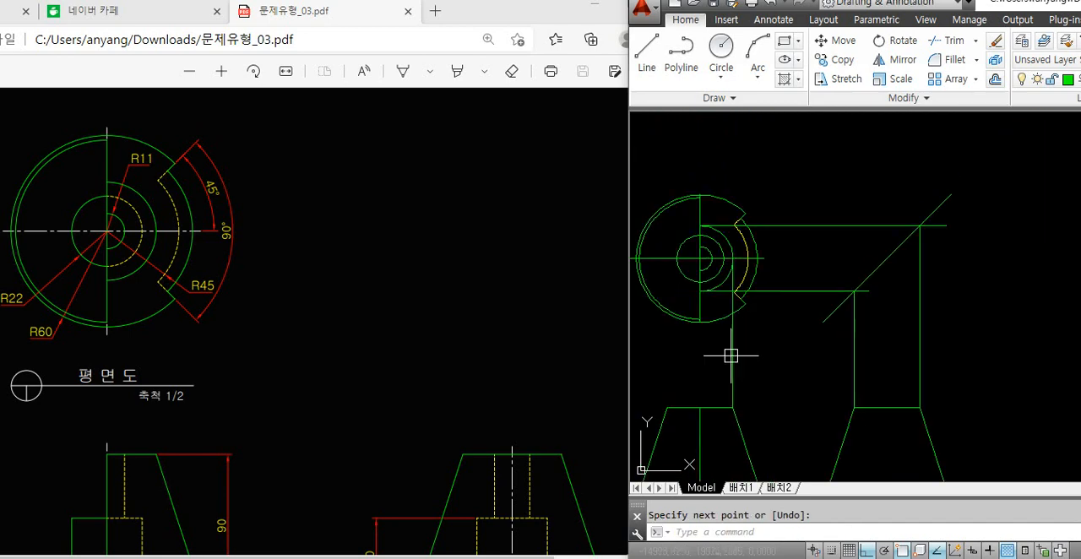
scroll(722, 321, "up", 3)
left_click(723, 278)
scroll(724, 276, "down", 3)
middle_click_drag(742, 322, 723, 298)
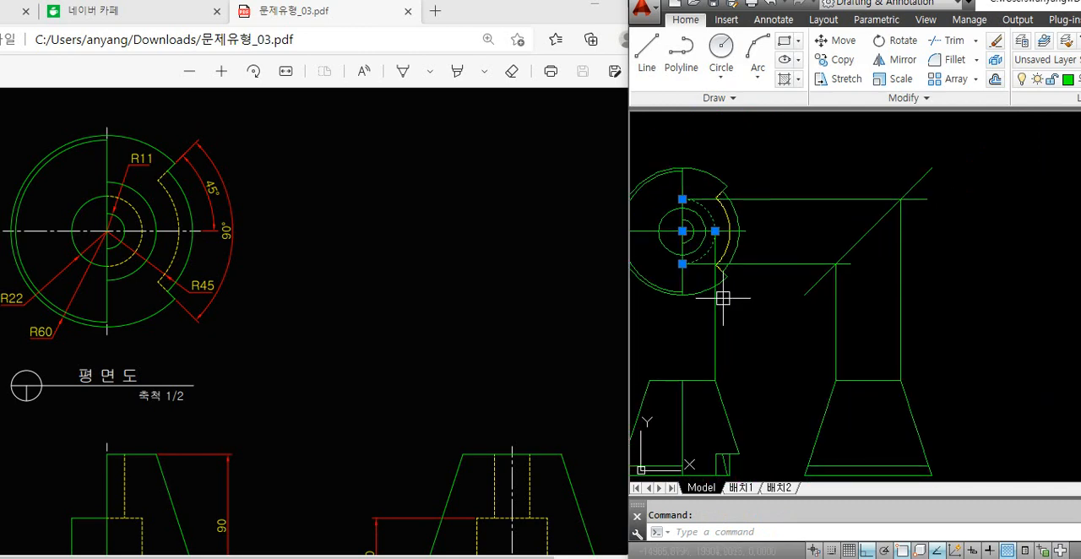
left_click(705, 381)
left_click(852, 381)
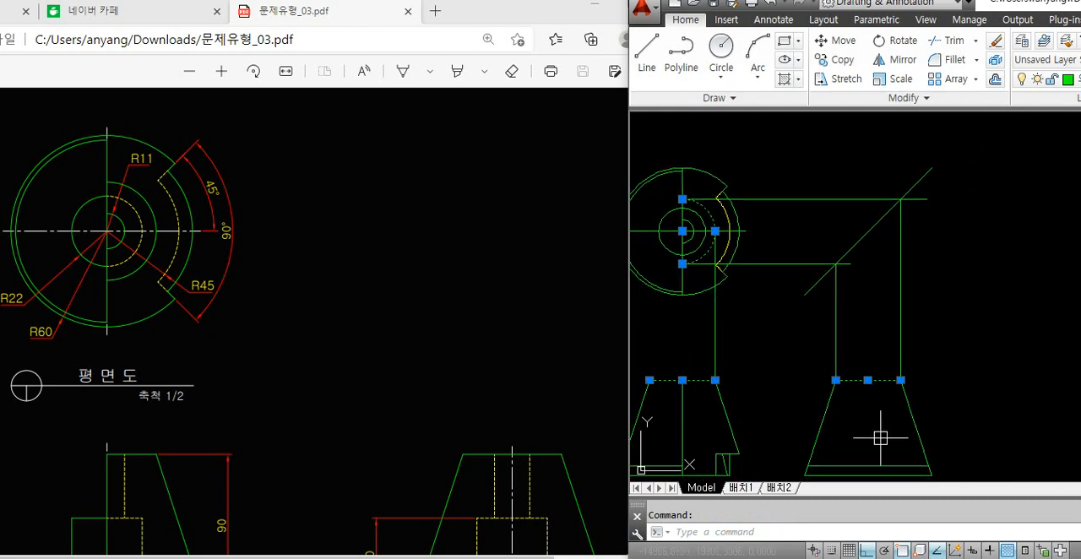
key("Escape")
Erase all vertical and horizontal projection lines between the three views, keeping the 45° line
left_click(753, 337)
left_click(698, 333)
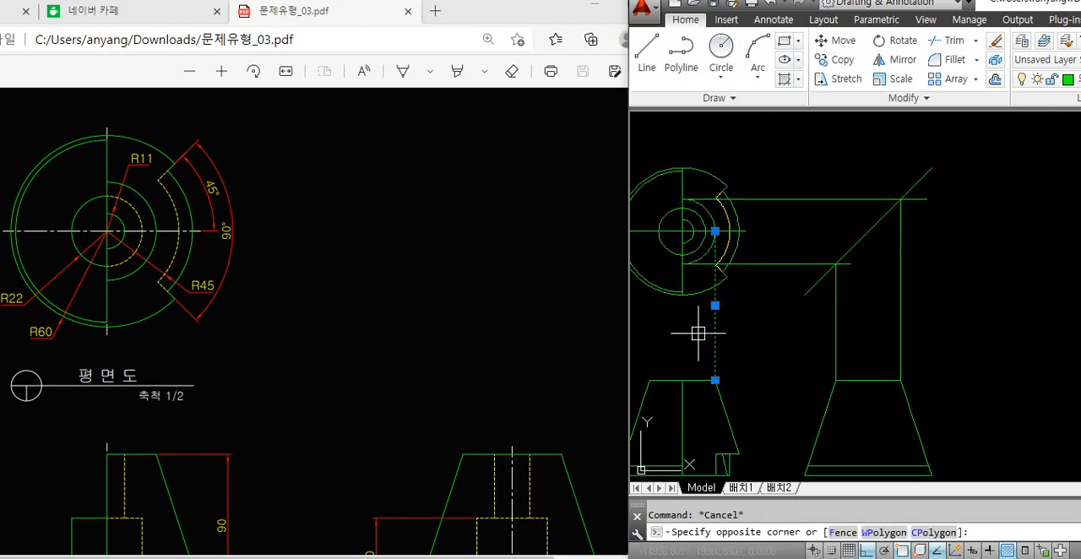
key("Delete")
left_click(926, 326)
left_click(812, 342)
key("Delete")
left_click(795, 151)
left_click(774, 278)
key("Delete")
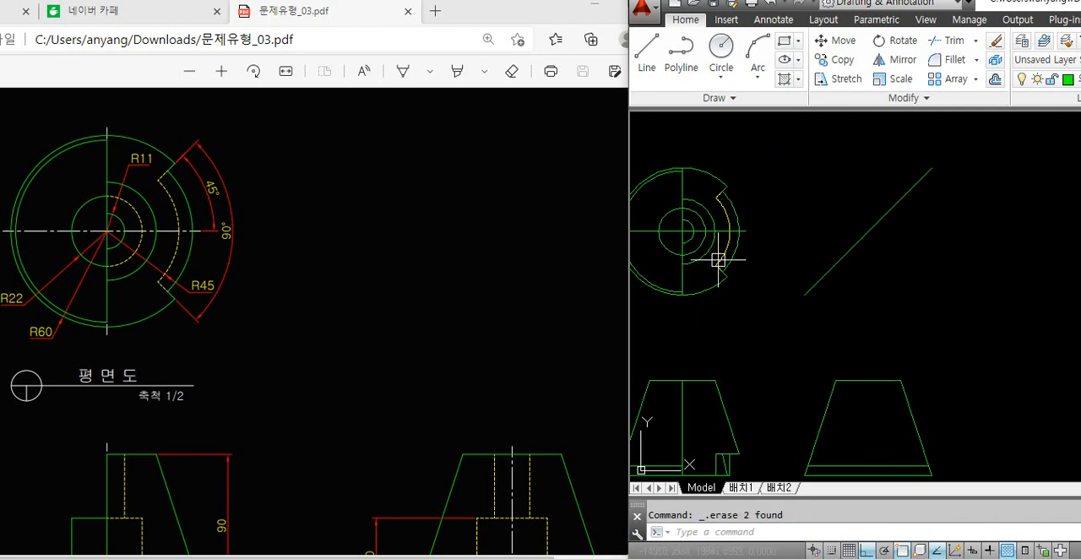
Draw a temporary vertical line across the plan view's R22 circle, just right of the vertical centre line
left_click(709, 260)
middle_click_drag(709, 283, 744, 300)
scroll(727, 232, "up", 3)
key("Escape")
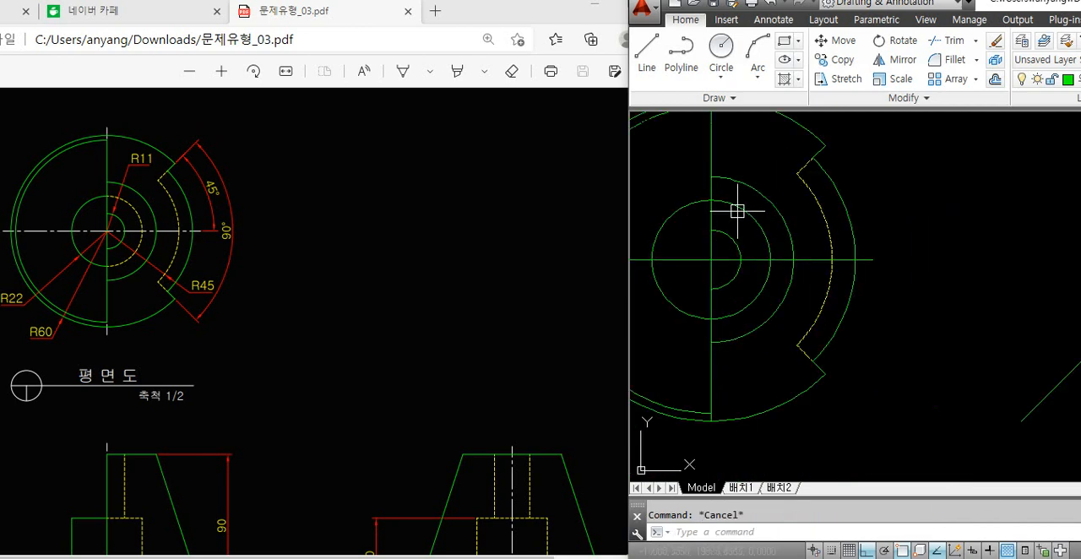
left_click(740, 208)
key("Escape")
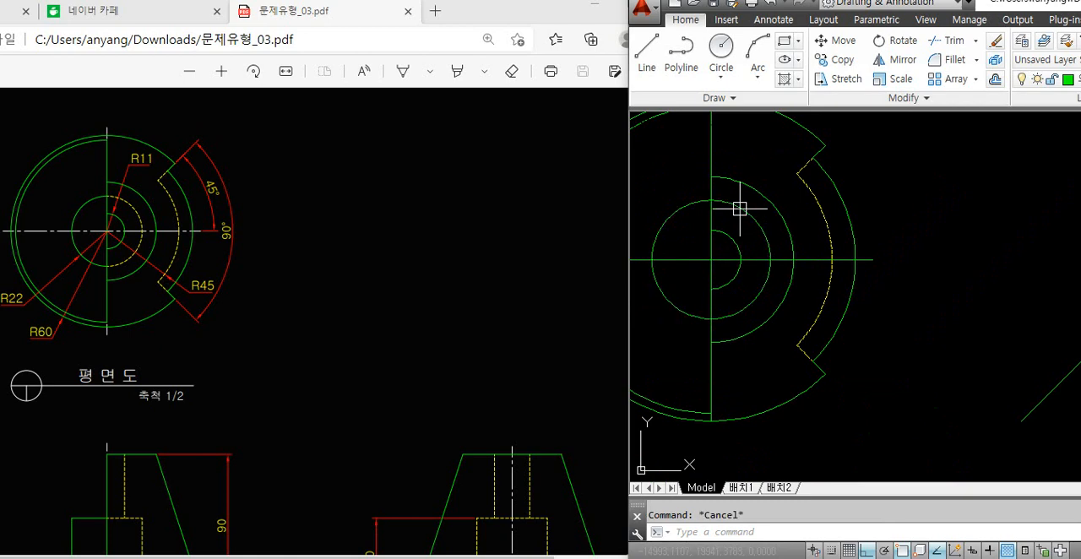
type("l")
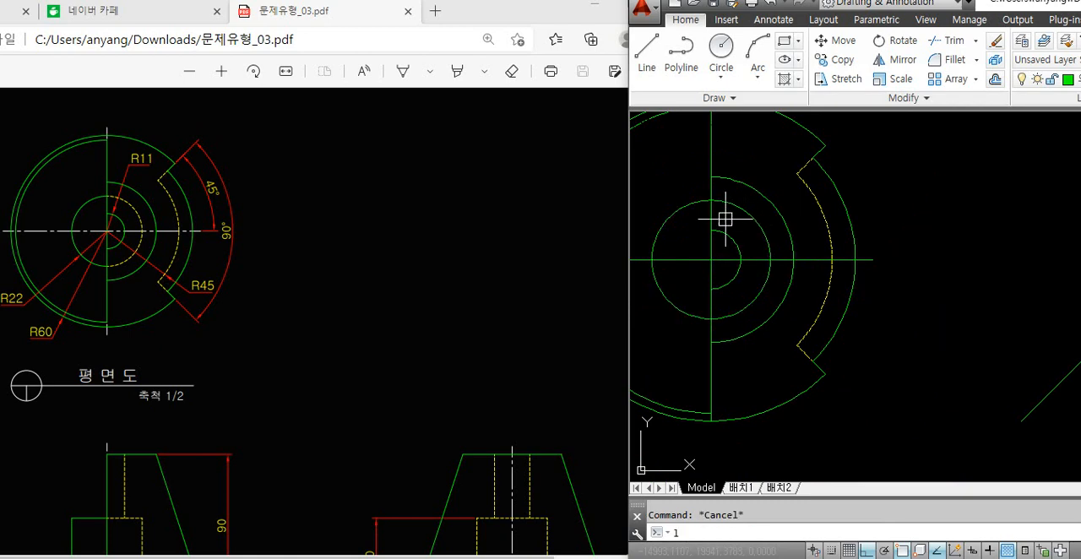
key("Return")
scroll(722, 203, "up", 2)
left_click(724, 180)
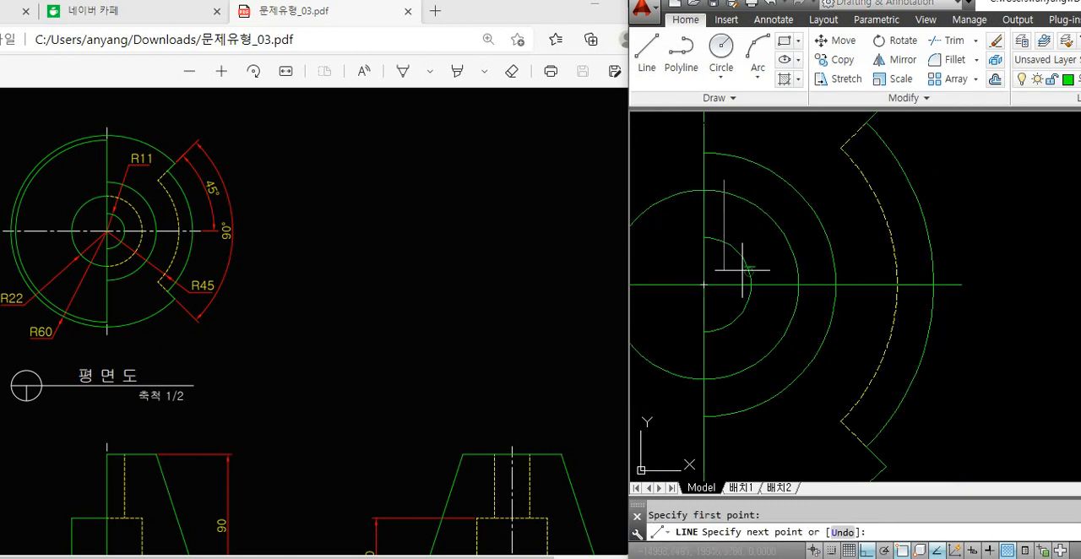
left_click(764, 371)
key("Return")
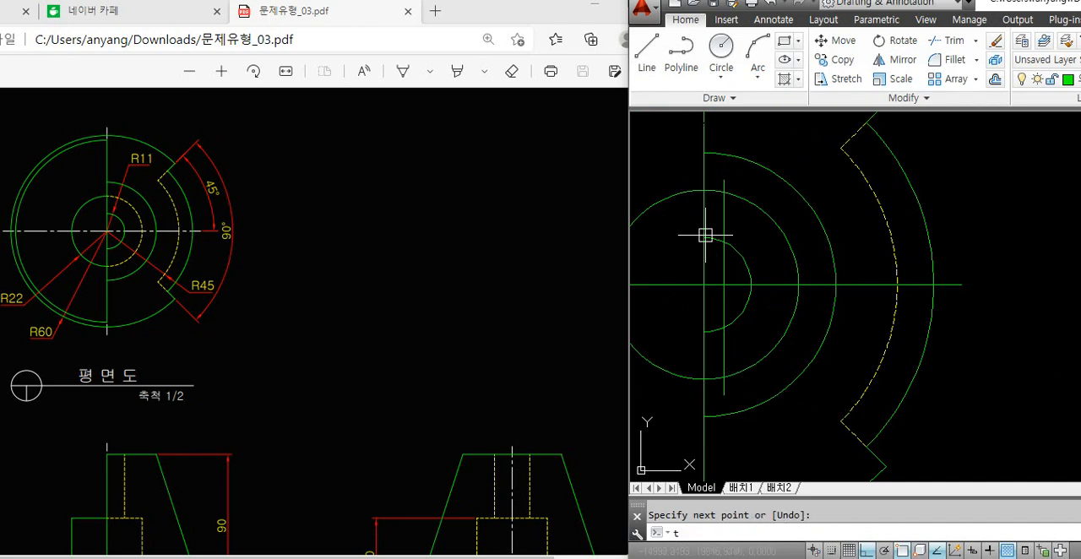
Trim the R22 circle's short pieces between the centre line and the temporary line, and erase the temporary line
type("tr")
key("Return")
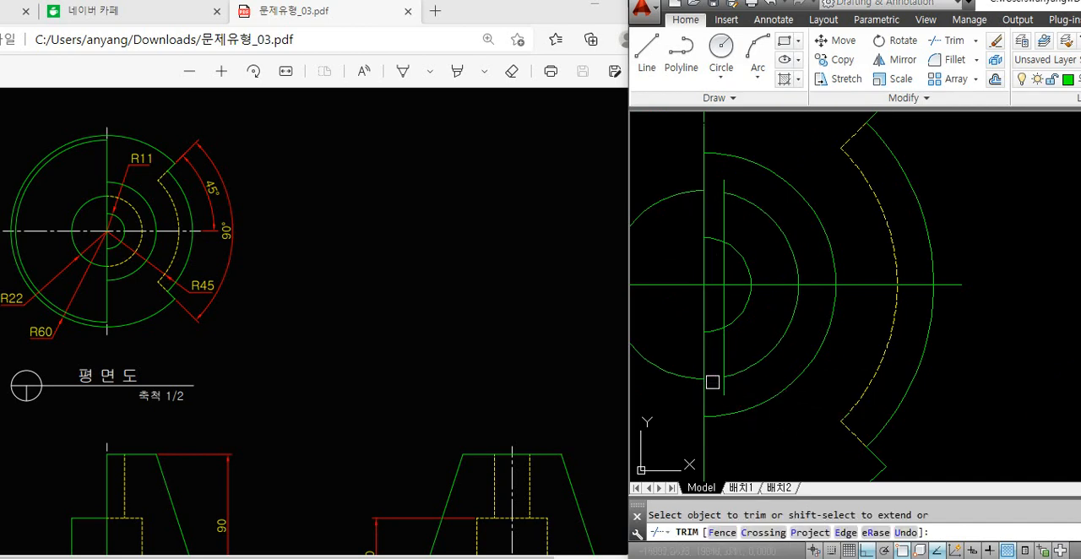
key("Return")
left_click(725, 364)
key("Delete")
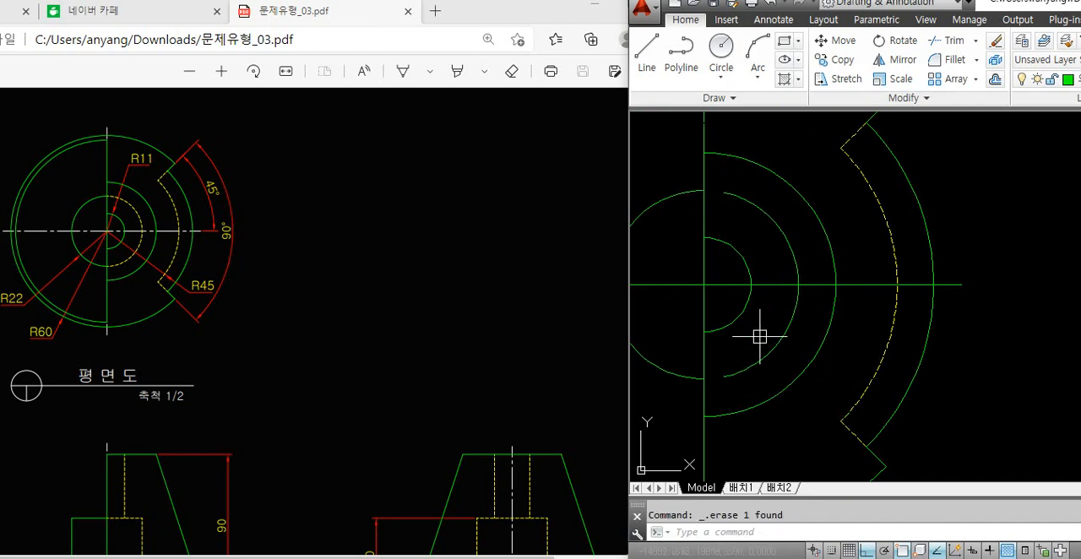
Extend both ends of the R22 circle's right arc back to the vertical centre line
type("ex")
key("Return")
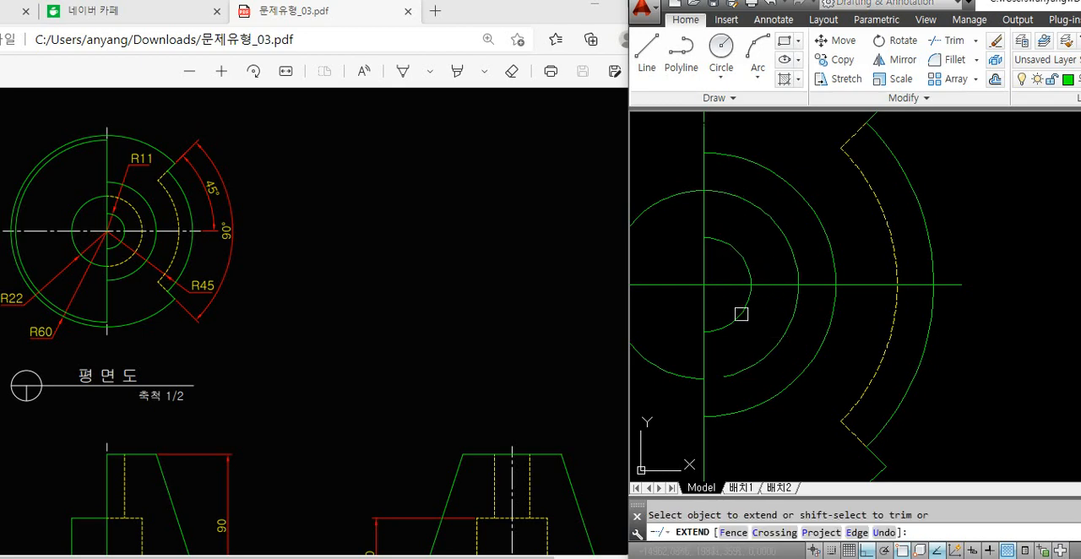
key("Return")
Match the properties of the hidden R45 arc onto the right half of the R22 circle
type("m")
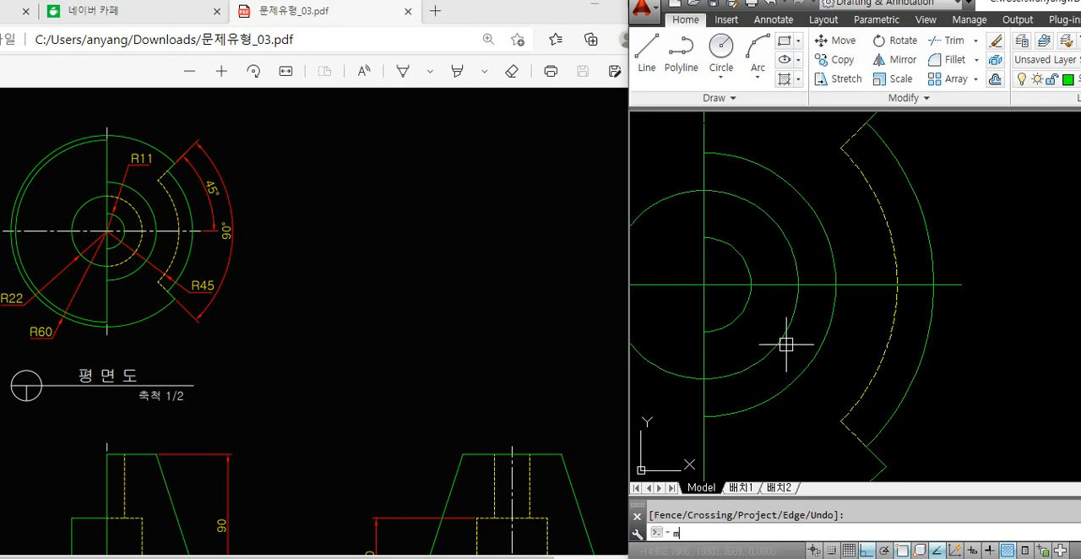
type("a")
key("Return")
left_click(883, 365)
left_click(774, 353)
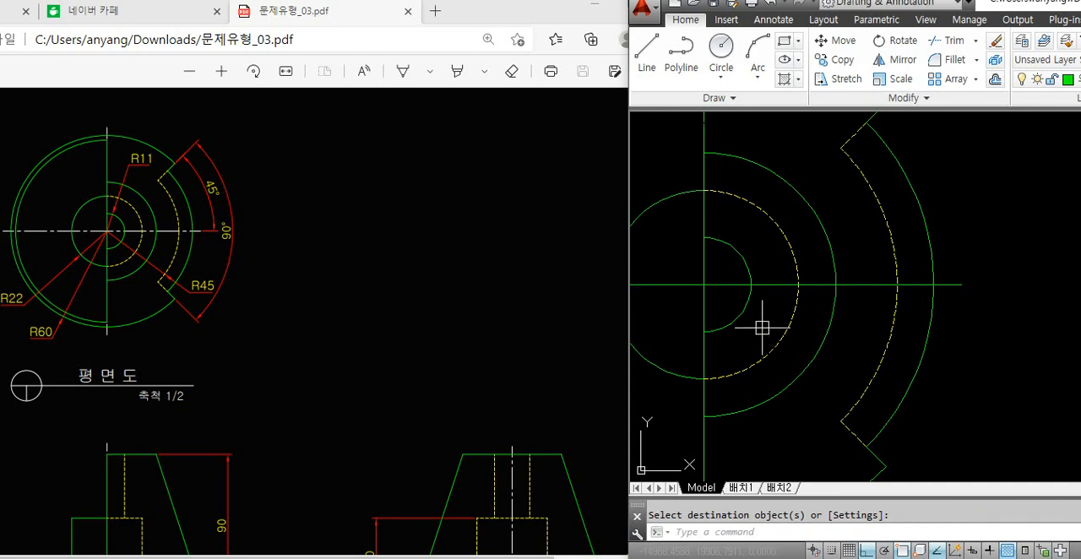
Erase the left part of the plan view's horizontal centre line
scroll(777, 335, "down", 3)
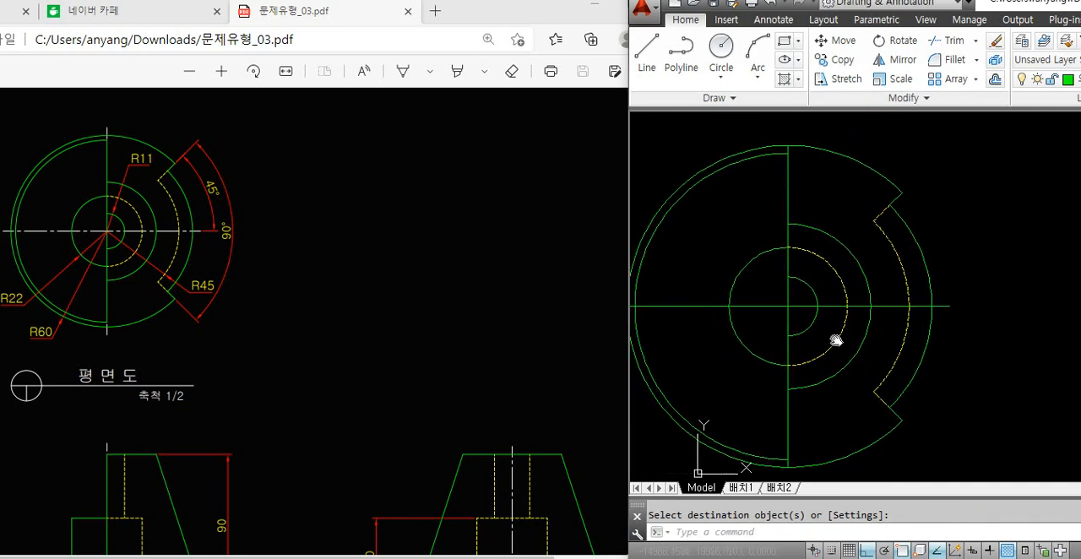
left_click(771, 307)
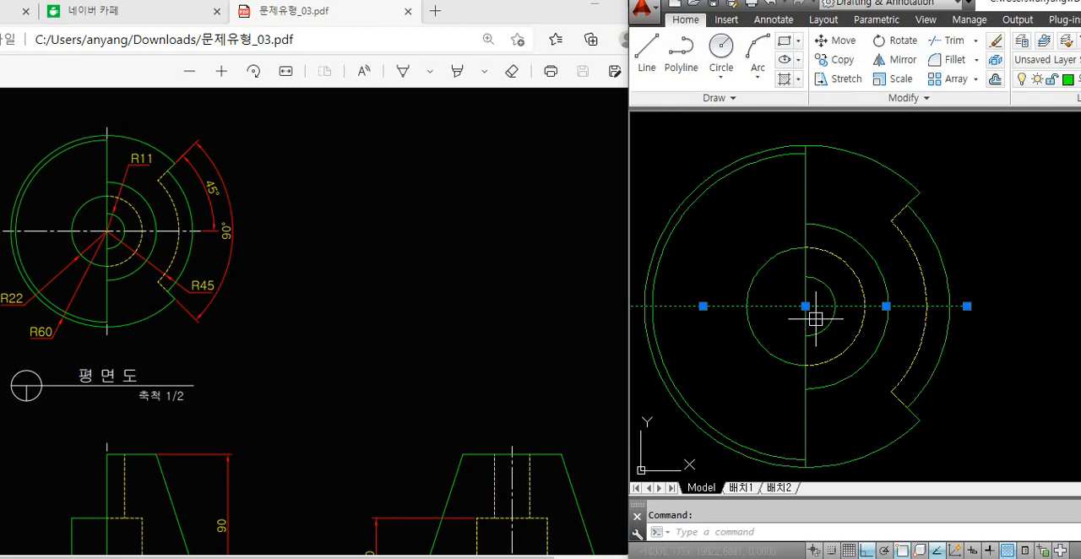
key("Escape")
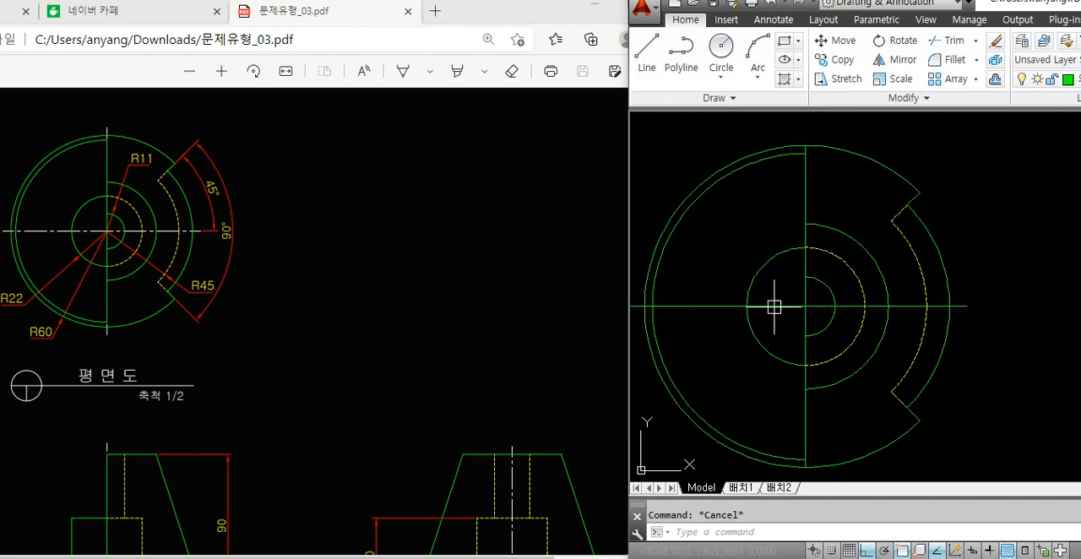
left_click(774, 306)
key("Delete")
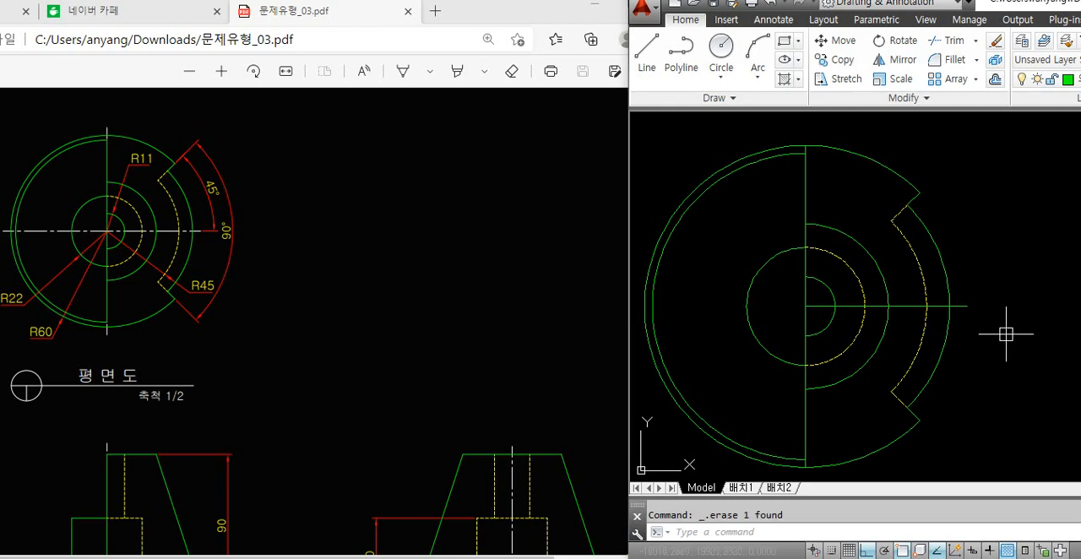
Move the remaining horizontal centre line of the plan view to the 중심선 layer
left_click(967, 309)
left_click(1051, 79)
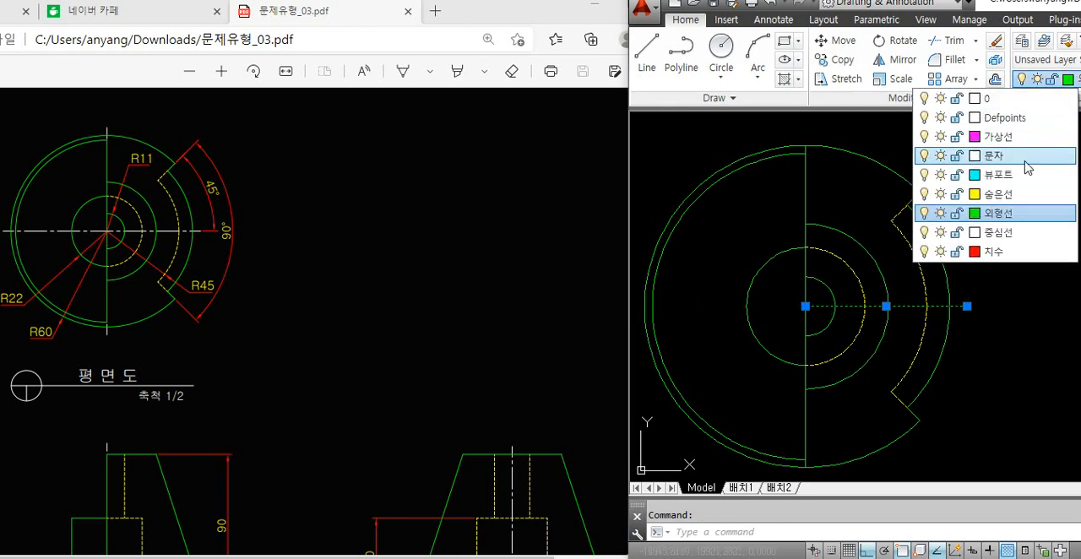
left_click(1019, 233)
key("Escape")
Extend the horizontal centre line to the left side of the plan view's outer circle
type("ex")
key("Return")
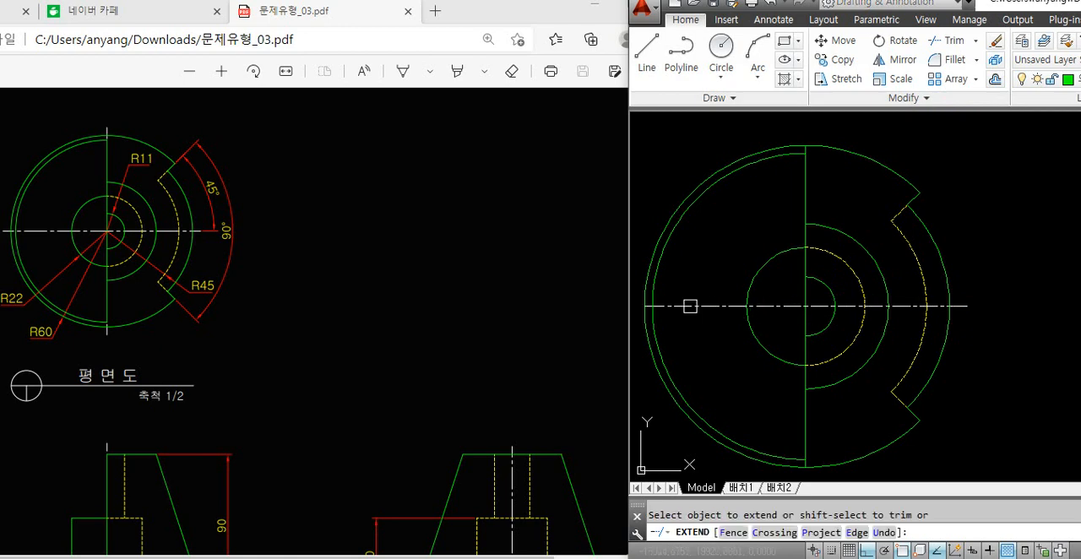
middle_click_drag(690, 306, 741, 289)
key("Return")
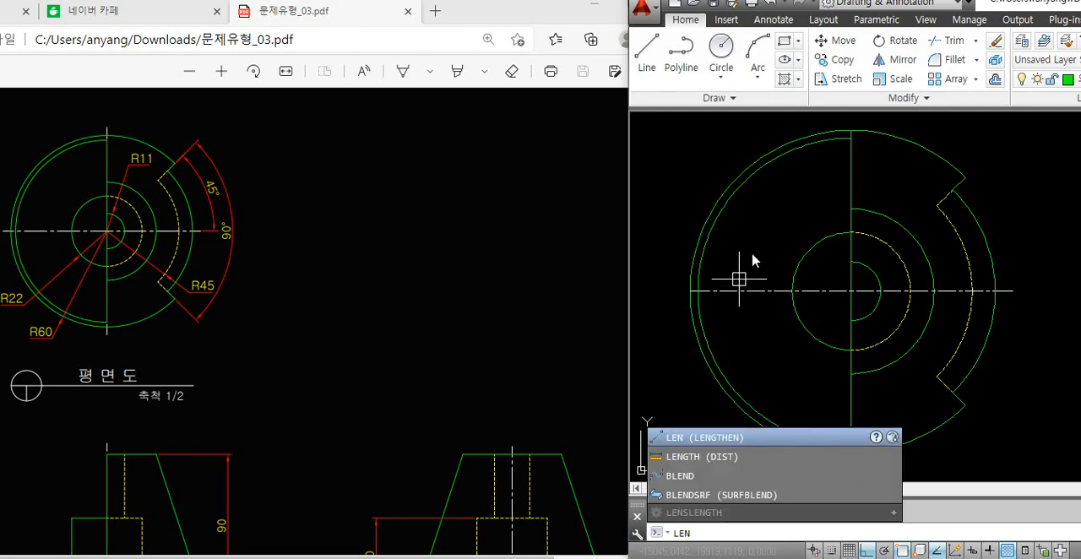
Lengthen the left end of the plan view's horizontal centre line by a delta of 5
type("len")
key("Return")
type("de")
key("Return")
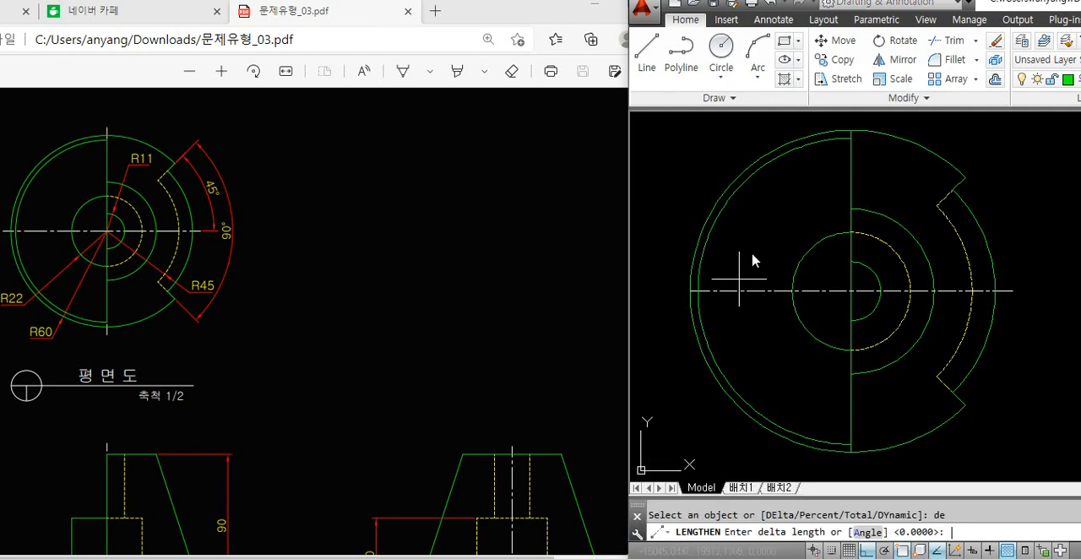
key("Return")
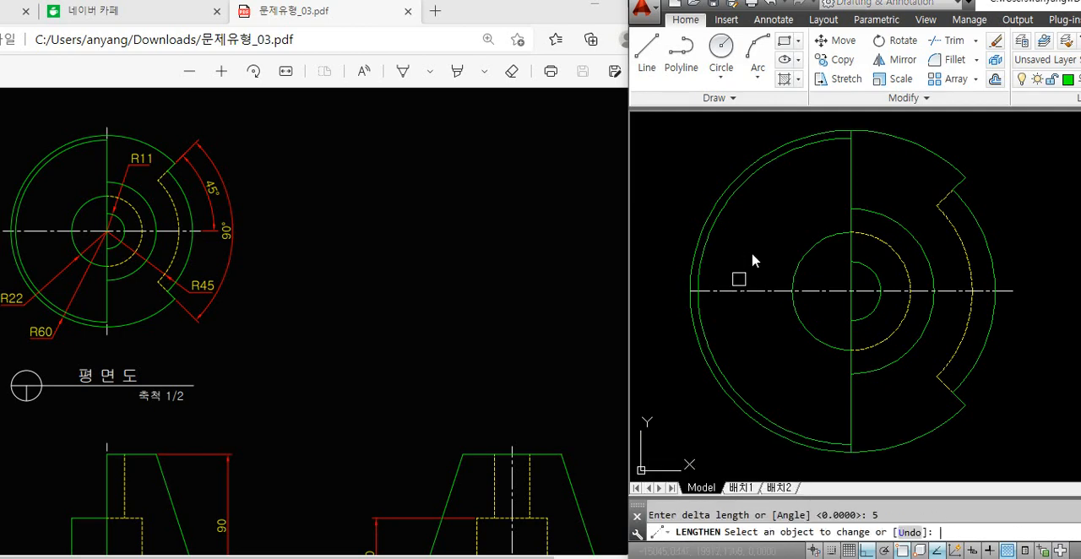
left_click(717, 291)
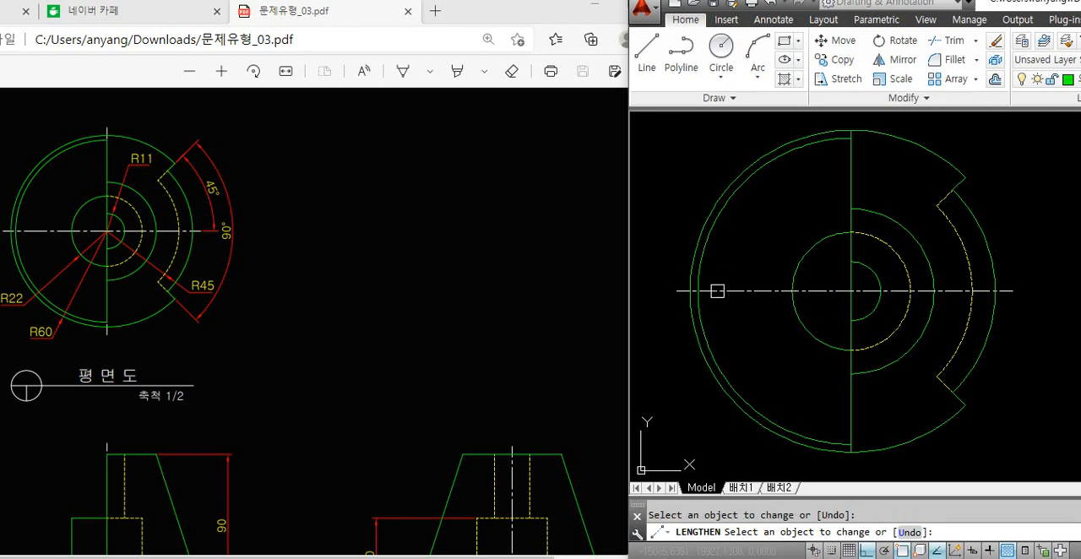
key("Return")
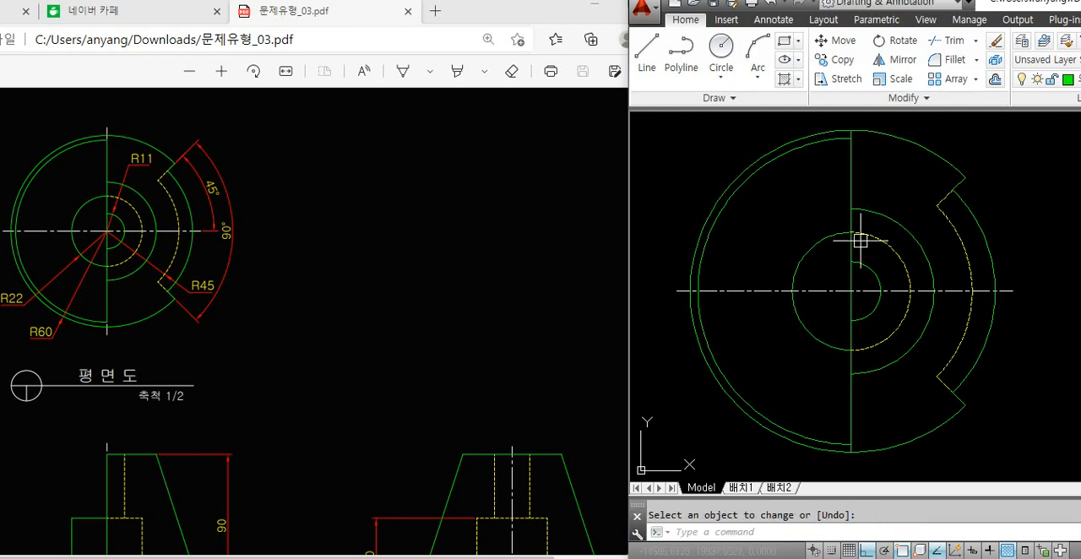
Check the top of the plan view in the PDF and trim the vertical line between the inner arc and the outer circle there
middle_click_drag(845, 191, 828, 222)
left_click(247, 151)
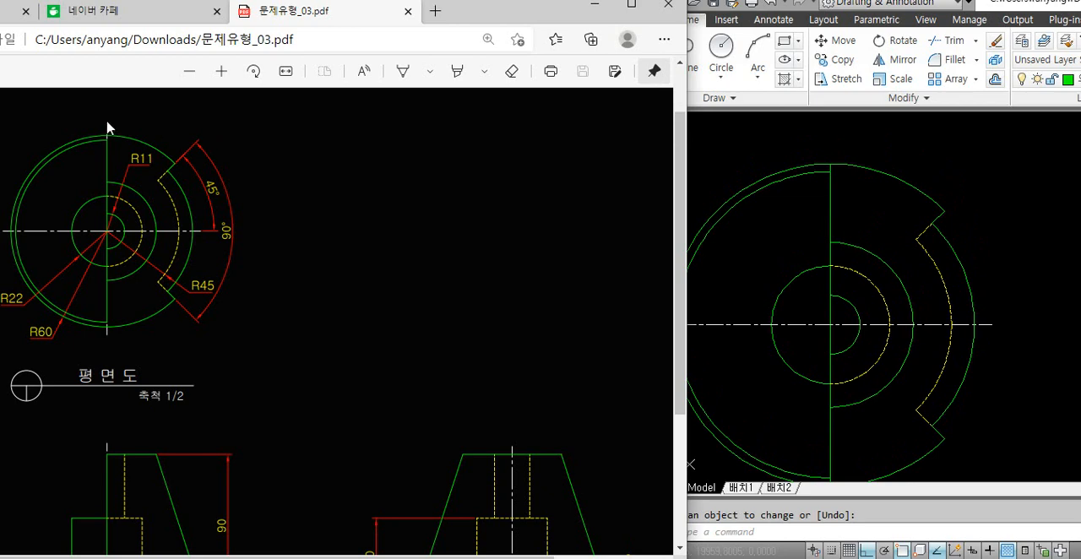
scroll(67, 111, "up", 3, "ctrl")
scroll(85, 120, "up", 2, "ctrl")
left_click(814, 201)
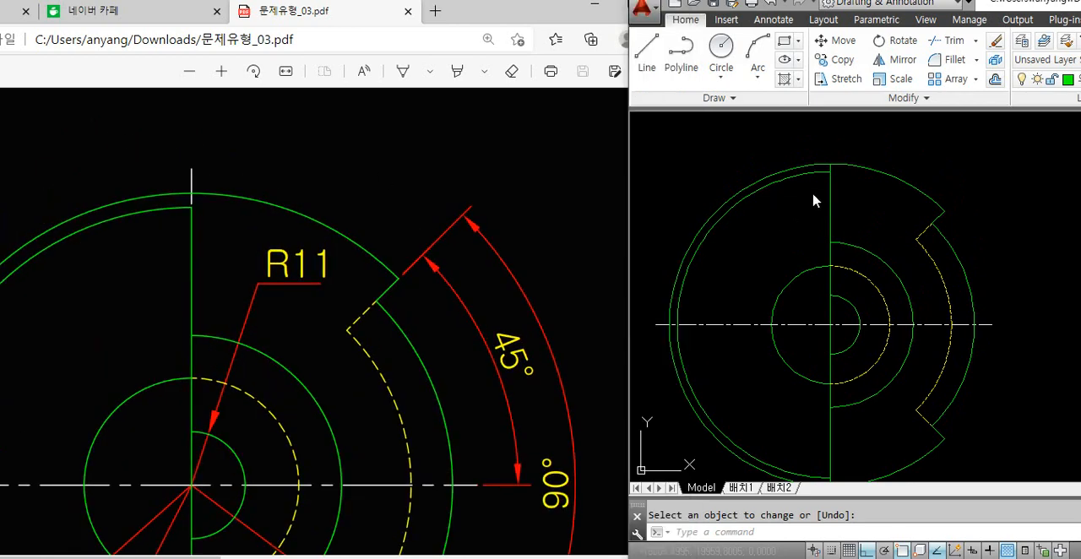
scroll(837, 149, "up", 2)
type("tr")
key("Return")
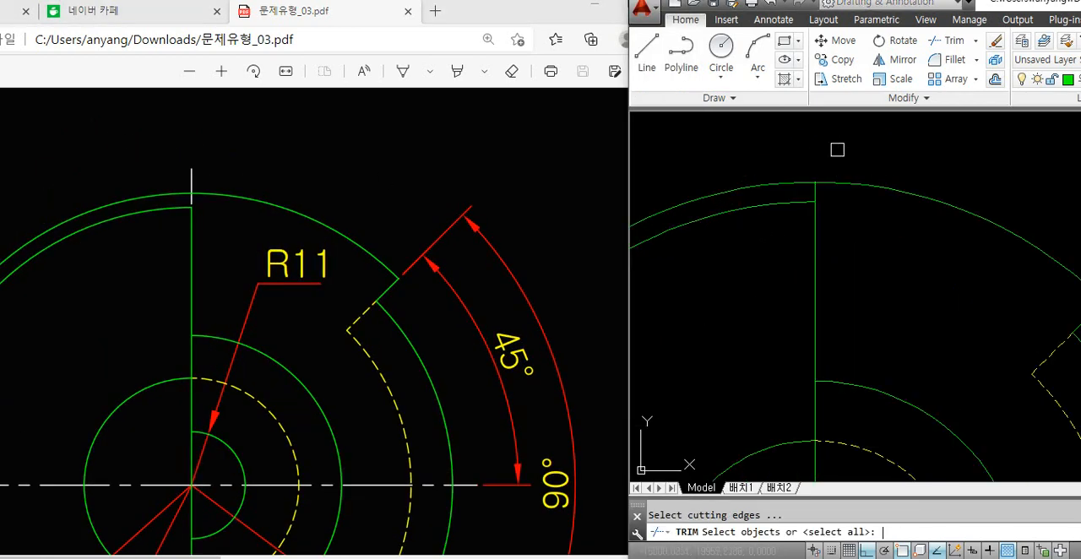
key("Return")
Draw a short vertical line from the top end of the inner arc up past the outer circle
key("Return")
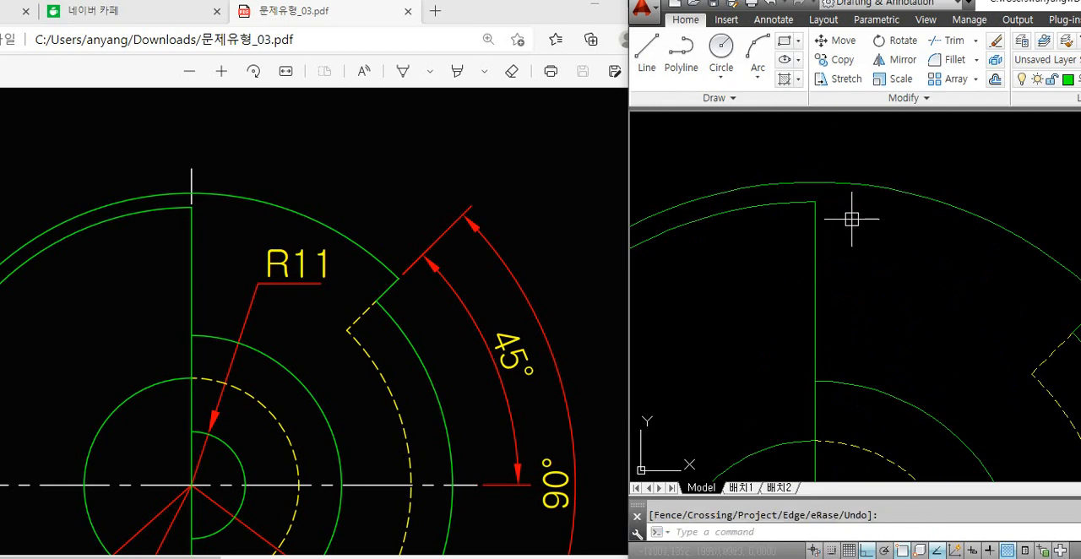
type("l")
key("Return")
left_click(816, 201)
middle_click_drag(816, 196, 808, 232)
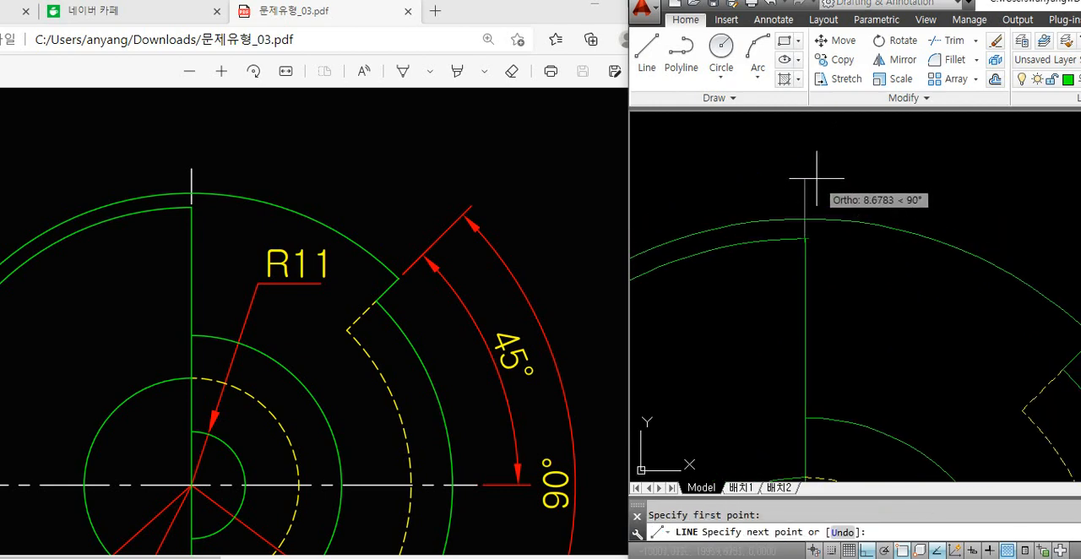
left_click(807, 172)
key("Return")
Move the short vertical line at the top of the plan view to the 중심선 layer
left_click(848, 174)
left_click(733, 225)
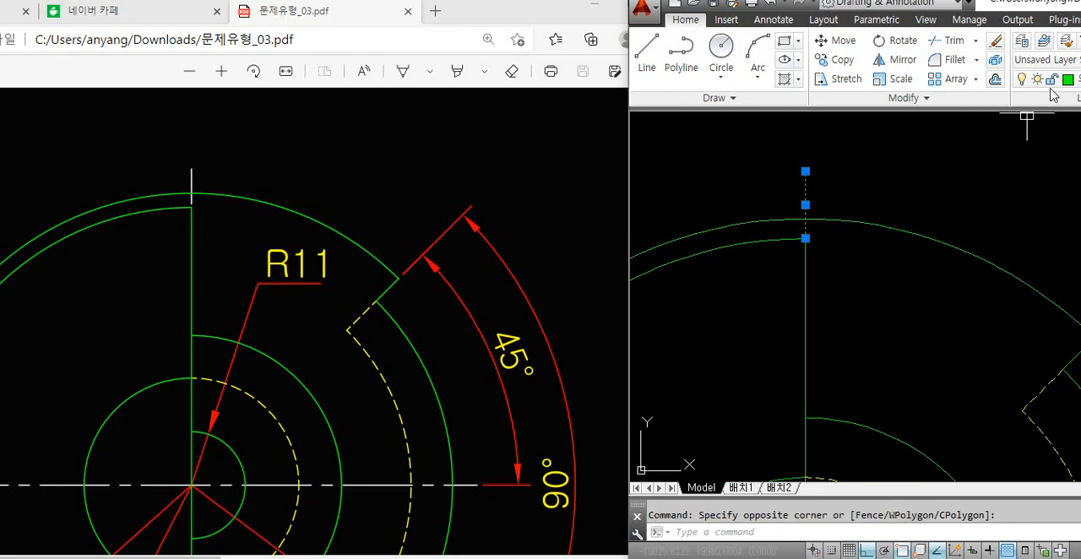
left_click(1048, 79)
left_click(998, 233)
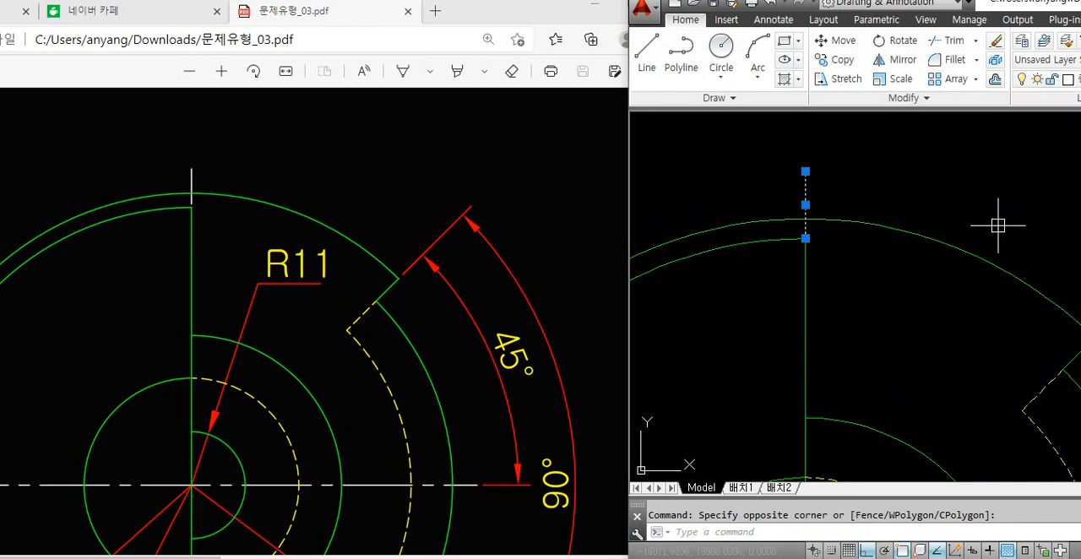
key("Escape")
Shorten the lower end of the short vertical centre line with a Lengthen delta of -1
type("LEN")
key("Return")
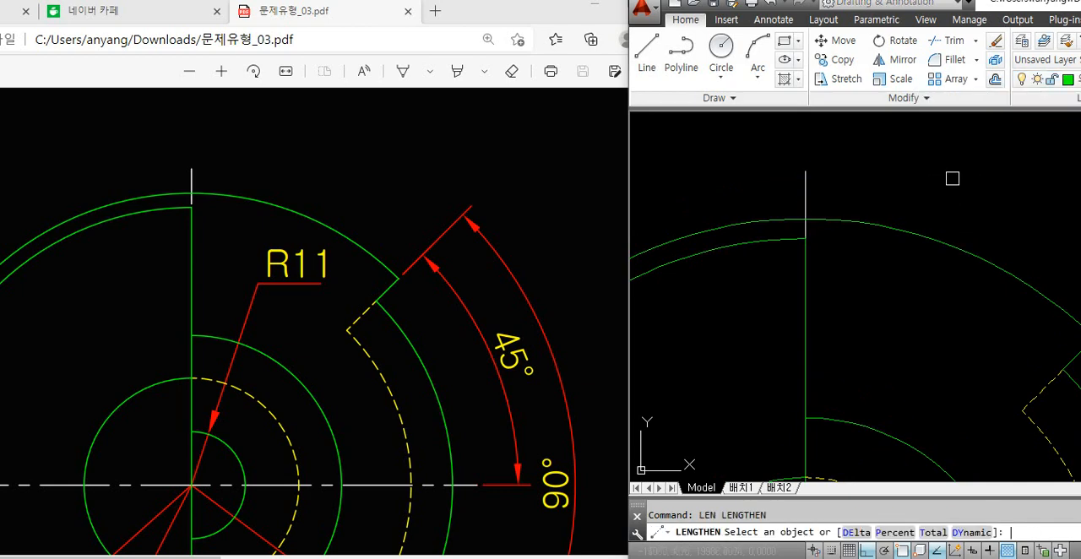
type("de")
key("Return")
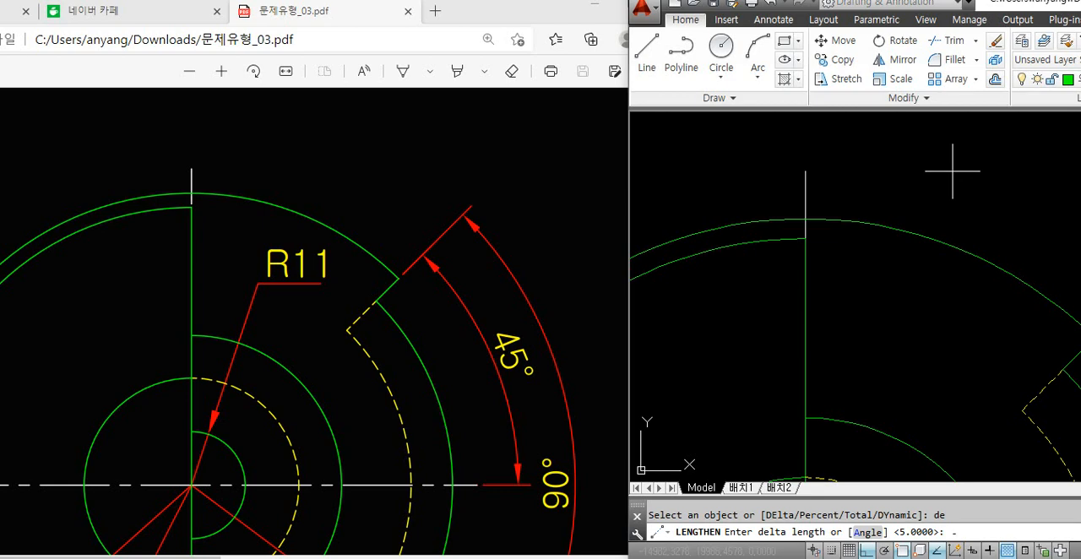
type("-1")
key("Return")
scroll(821, 239, "up", 2)
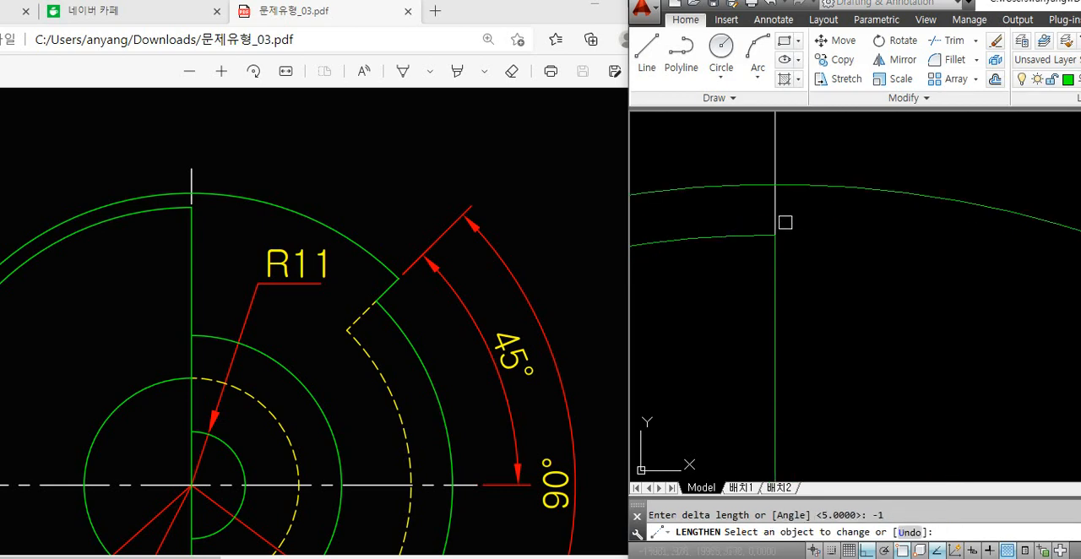
left_click(776, 220)
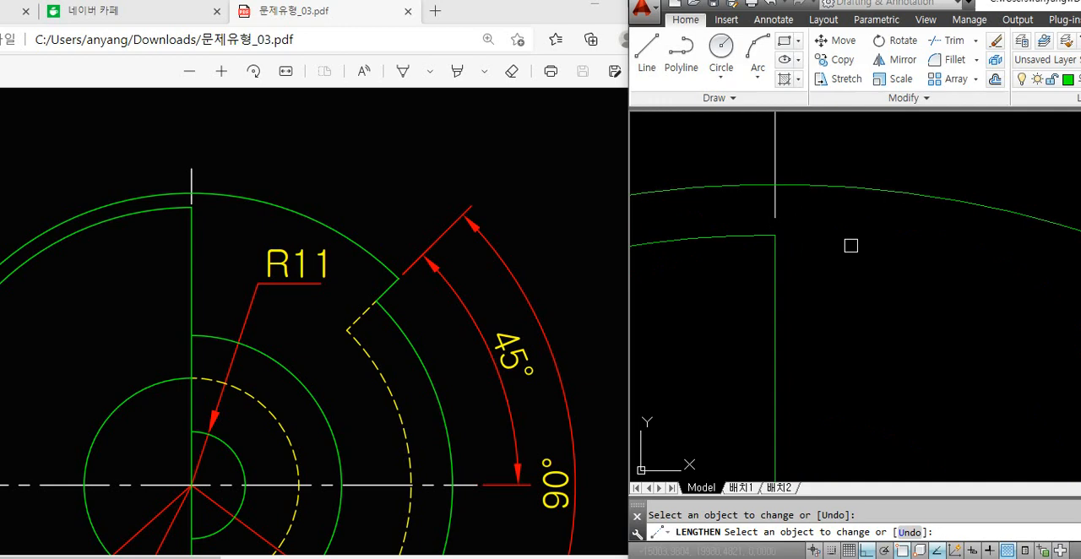
key("Return")
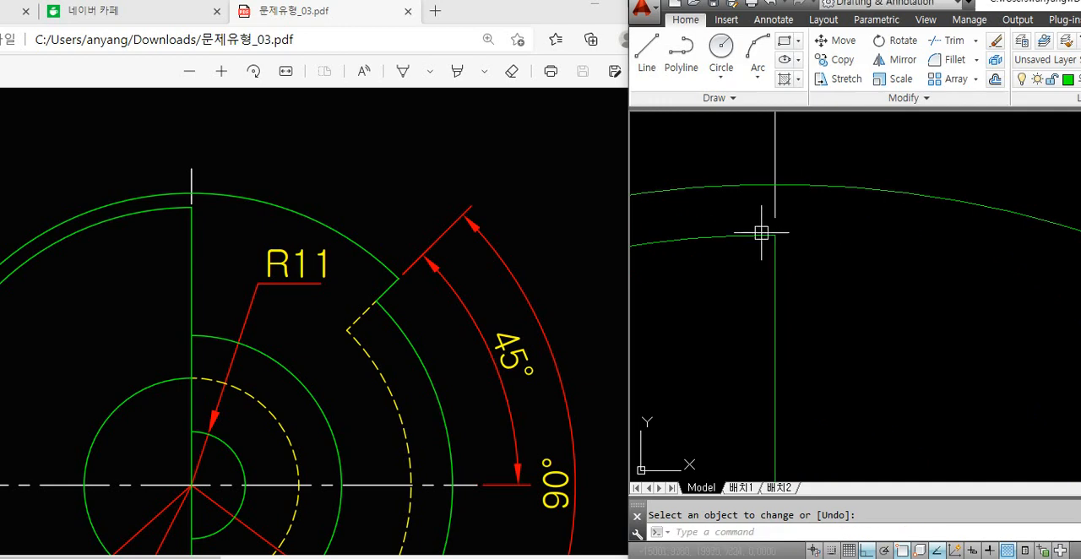
Check the plan view's bottom edge in the PDF and trim the vertical line between the inner arc and the outer circle there
left_click(349, 188)
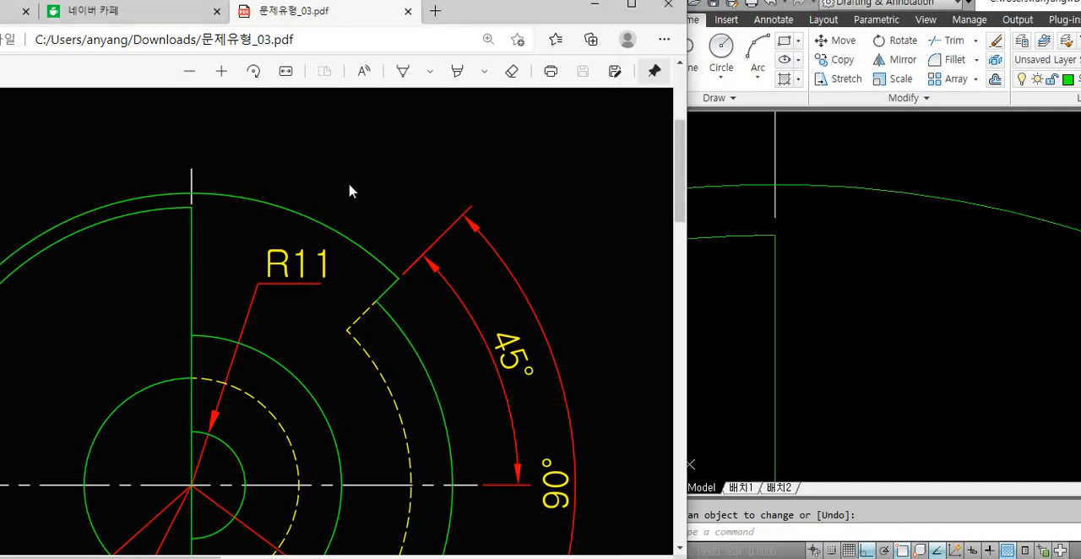
scroll(324, 185, "down", 3, "ctrl")
scroll(232, 441, "up", 2, "ctrl")
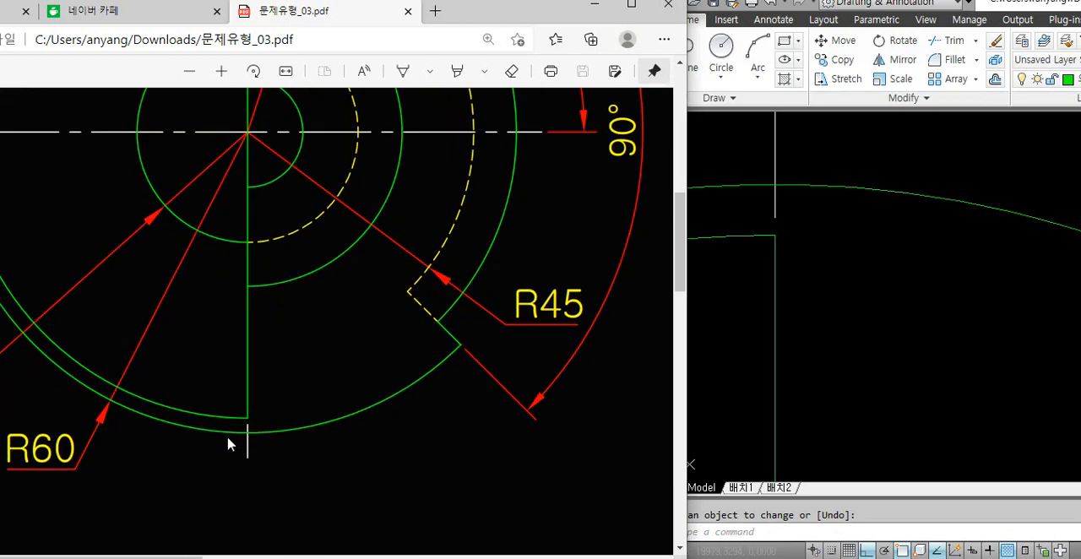
scroll(231, 442, "down", 2, "ctrl")
left_click(794, 270)
scroll(793, 270, "down", 5)
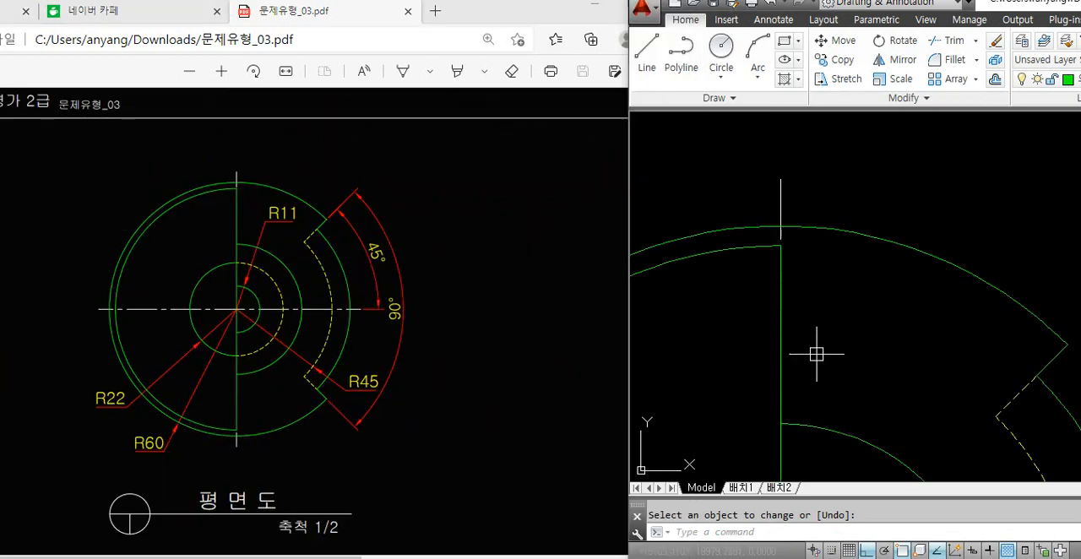
scroll(743, 421, "up", 5)
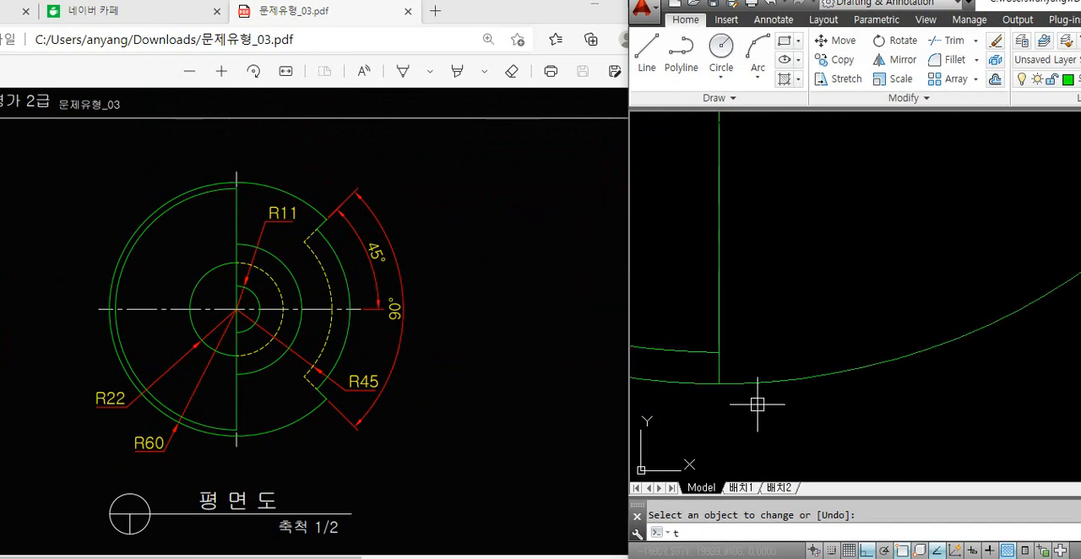
type("tr")
key("space")
scroll(743, 405, "down", 7)
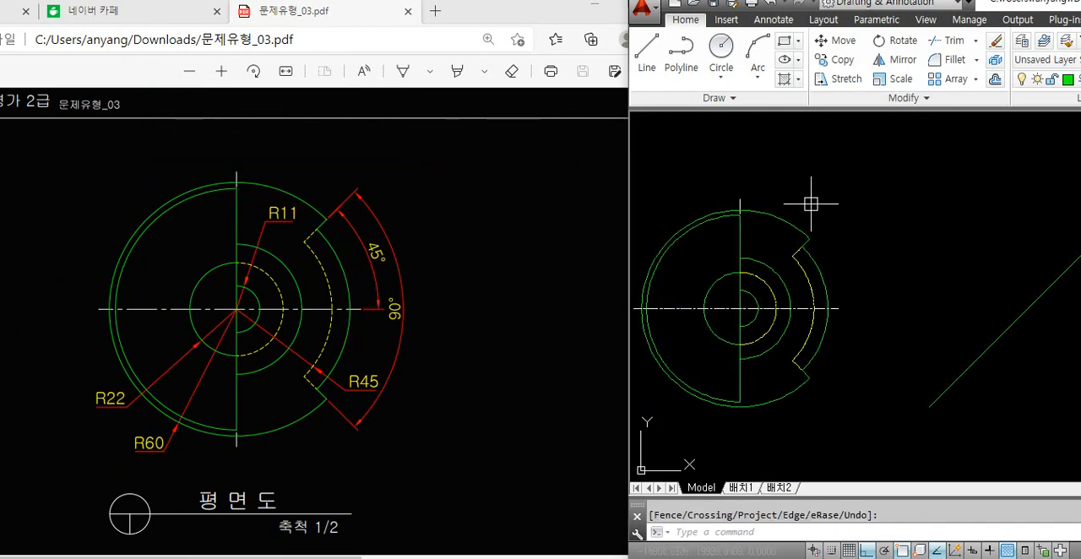
Mirror the short top centre line about the plan view's horizontal centre line, keeping the original
type("mi")
key("space")
scroll(748, 193, "up", 5)
left_click(710, 236)
scroll(791, 187, "down", 5)
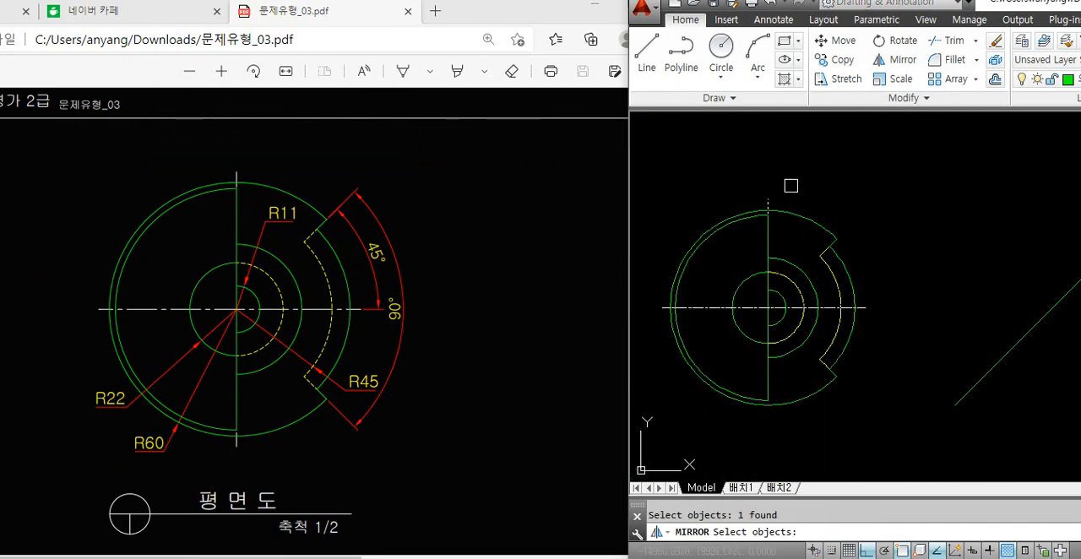
key("space")
scroll(764, 325, "up", 2)
left_click(729, 292)
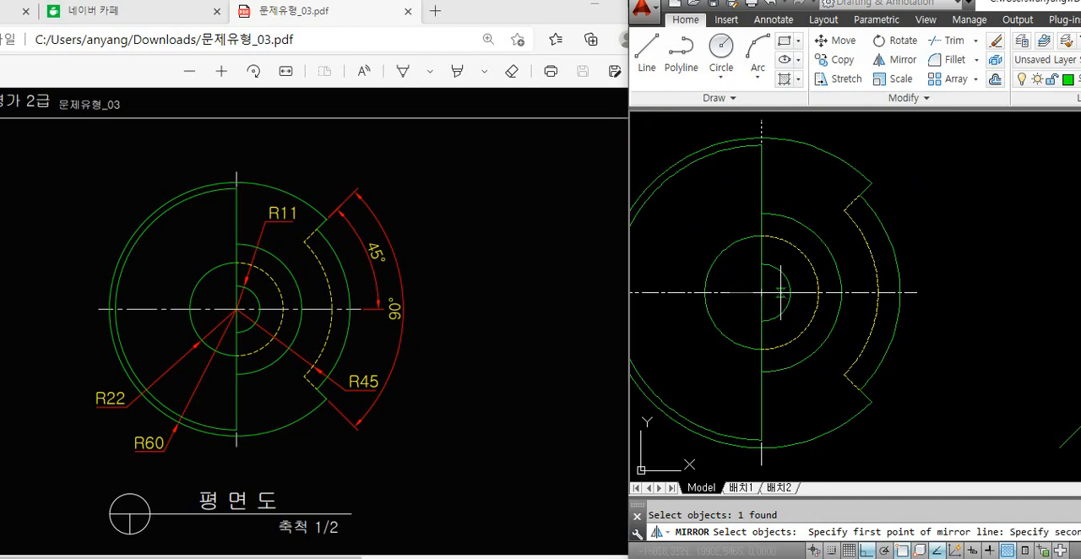
left_click(780, 293)
key("space")
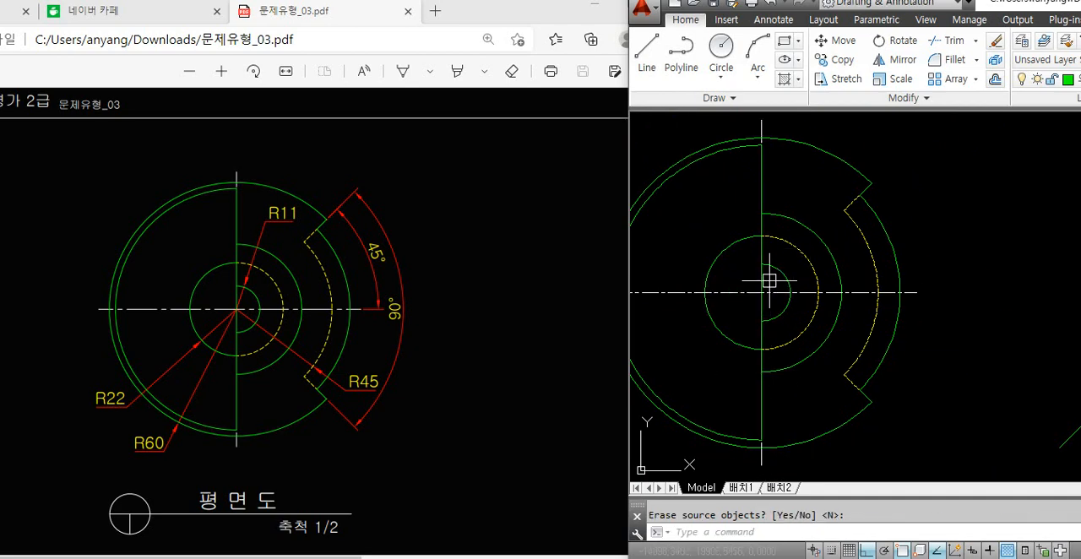
scroll(766, 288, "down", 1)
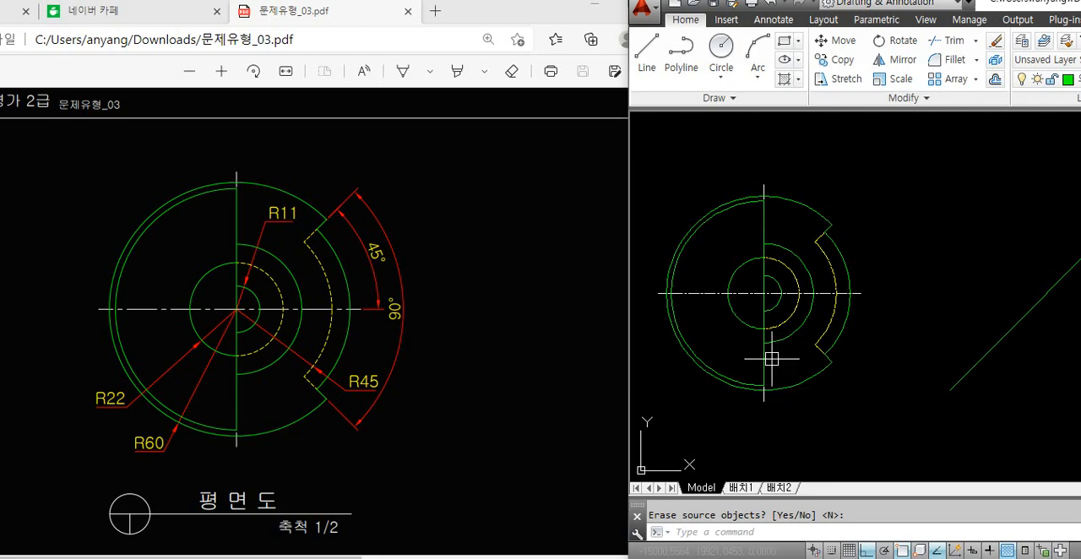
Check the front view in the PDF and draw a vertical line from the R22 circle's left quadrant down to the front view's base
left_click(451, 305)
scroll(440, 296, "down", 5)
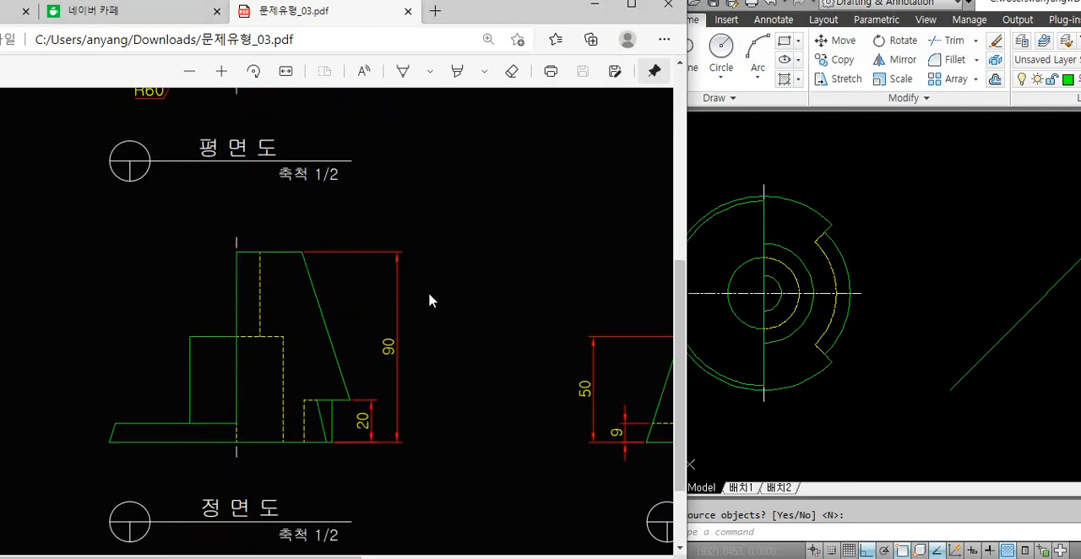
scroll(429, 300, "down", 1)
scroll(436, 292, "down", 3, "ctrl")
left_click(805, 284)
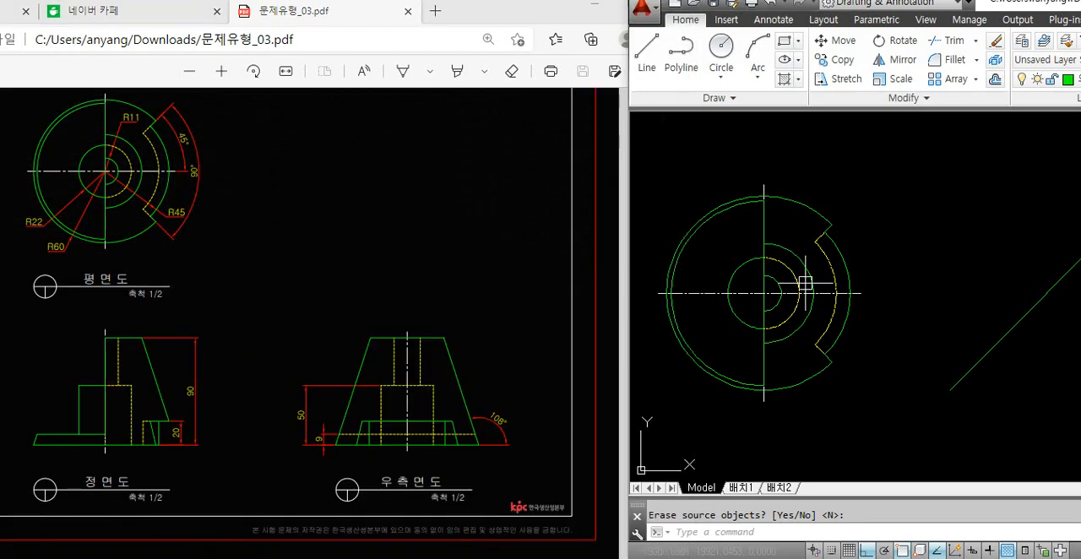
scroll(794, 244, "down", 2)
middle_click_drag(823, 366, 802, 281)
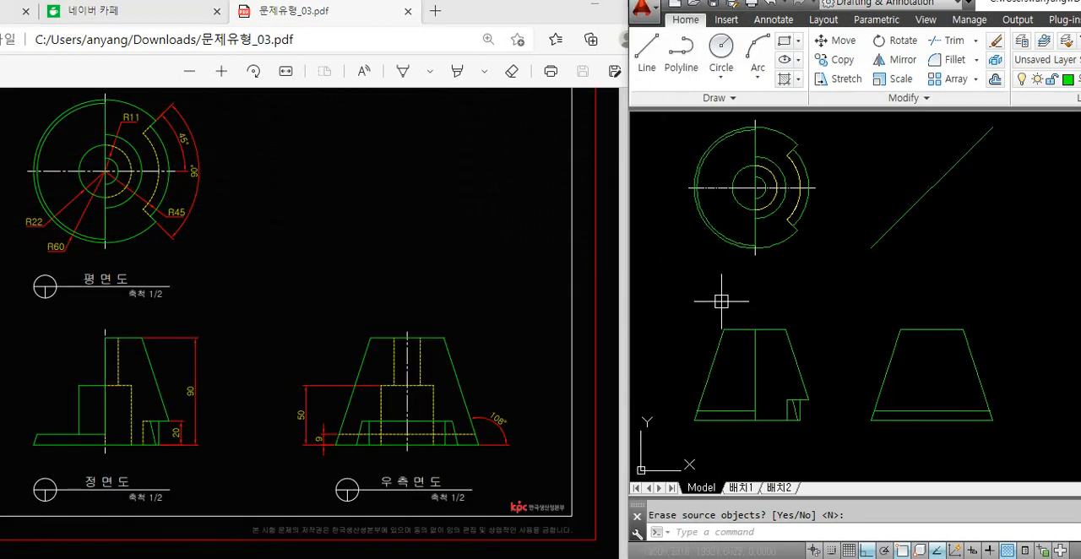
type("l")
key("Return")
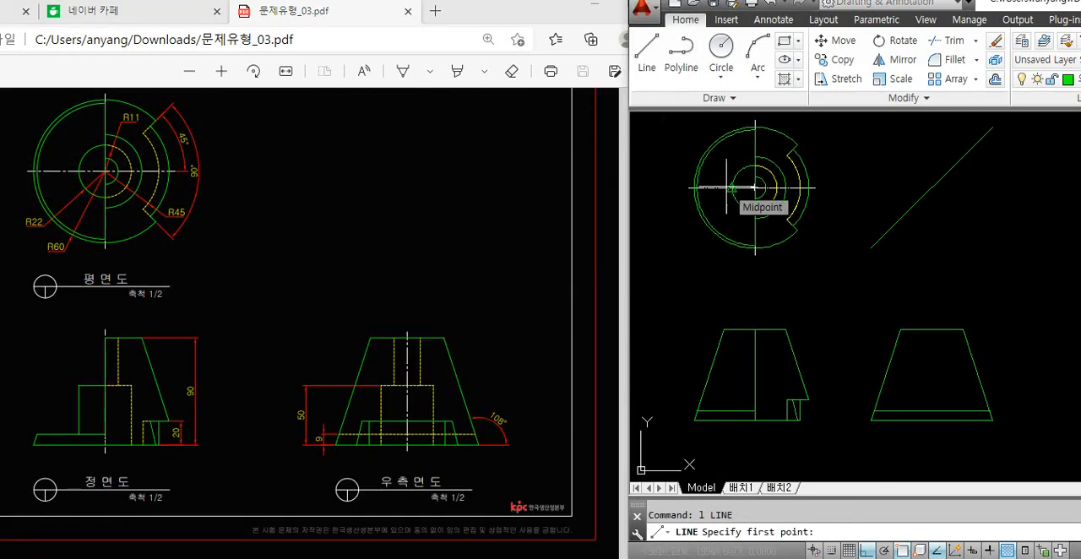
scroll(729, 187, "up", 3)
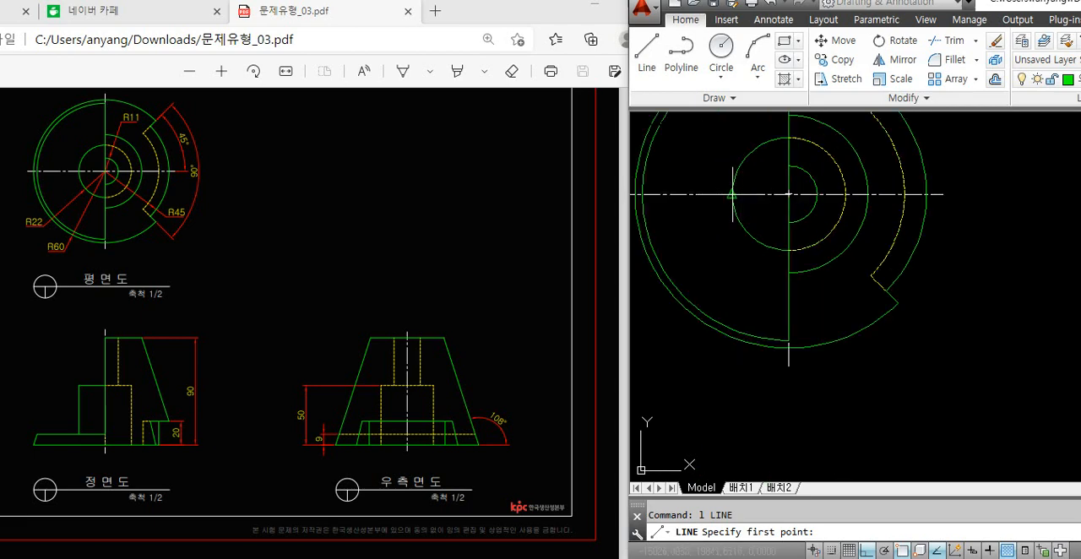
left_click(732, 194)
scroll(727, 336, "down", 3)
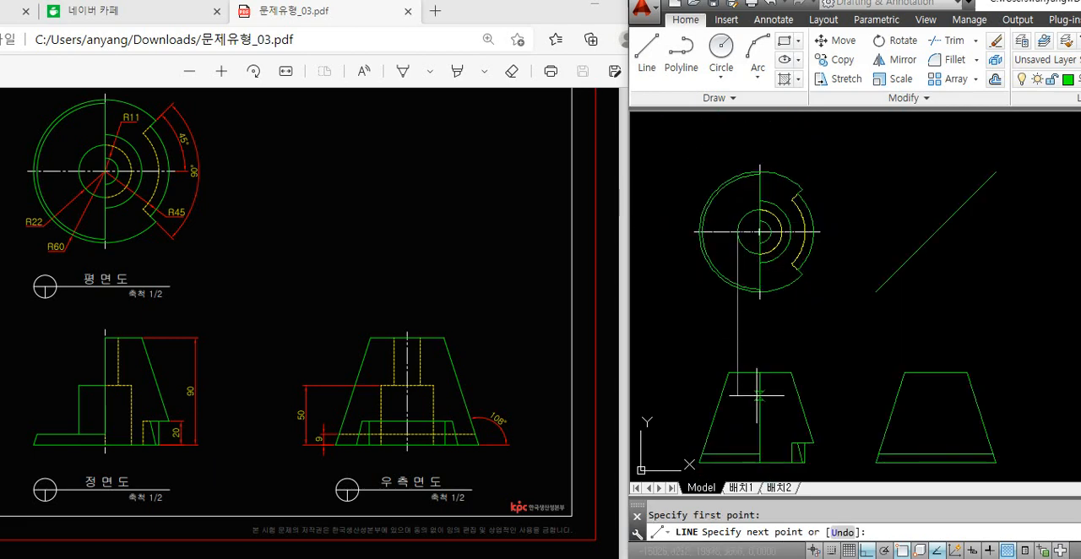
left_click(743, 465)
key("space")
Draw a vertical line from the right quadrant of the hidden R22 arc down to the front view's base
scroll(781, 242, "up", 4)
key("space")
left_click(781, 217)
scroll(783, 220, "down", 2)
middle_click_drag(809, 418, 817, 263)
left_click(790, 434)
key("space")
Examine where the two vertical projection lines start on the R22 circle in the plan view
scroll(784, 408, "down", 2)
scroll(794, 253, "up", 2)
scroll(770, 224, "up", 5)
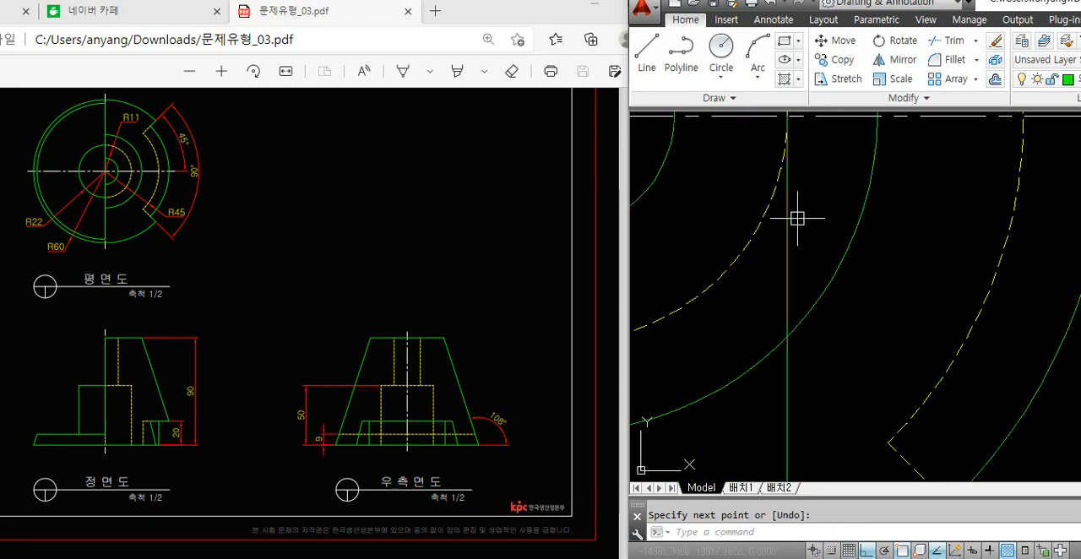
middle_click_drag(802, 136, 816, 243)
scroll(802, 233, "down", 6)
middle_click_drag(714, 250, 735, 251)
scroll(733, 249, "up", 2)
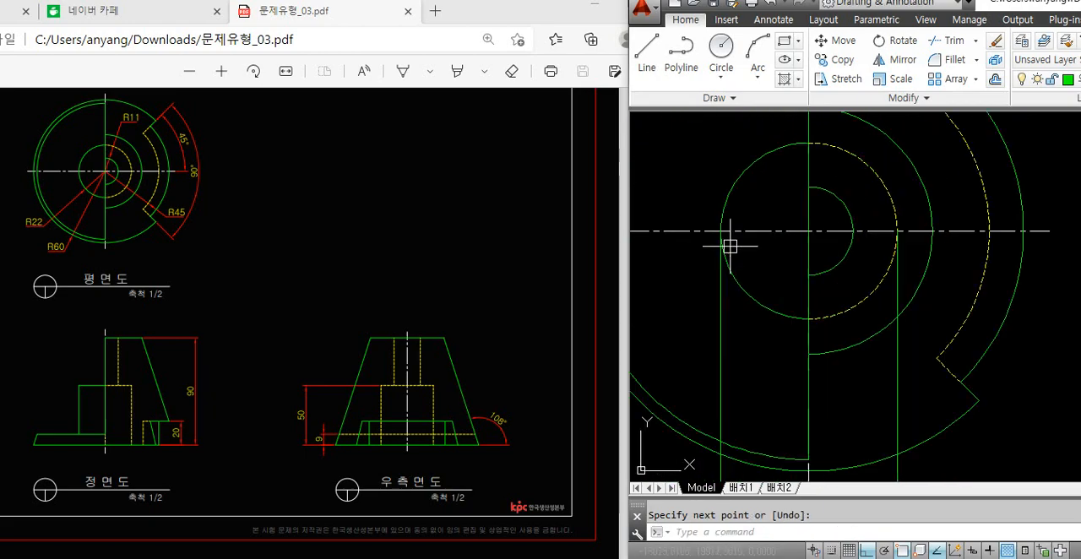
scroll(730, 246, "up", 3)
key("Escape")
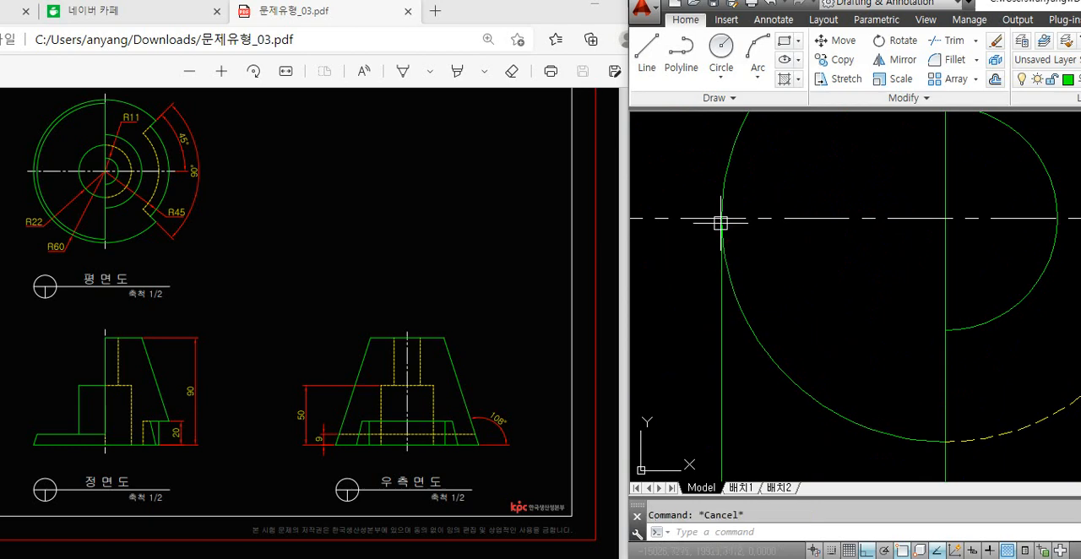
left_click(736, 285)
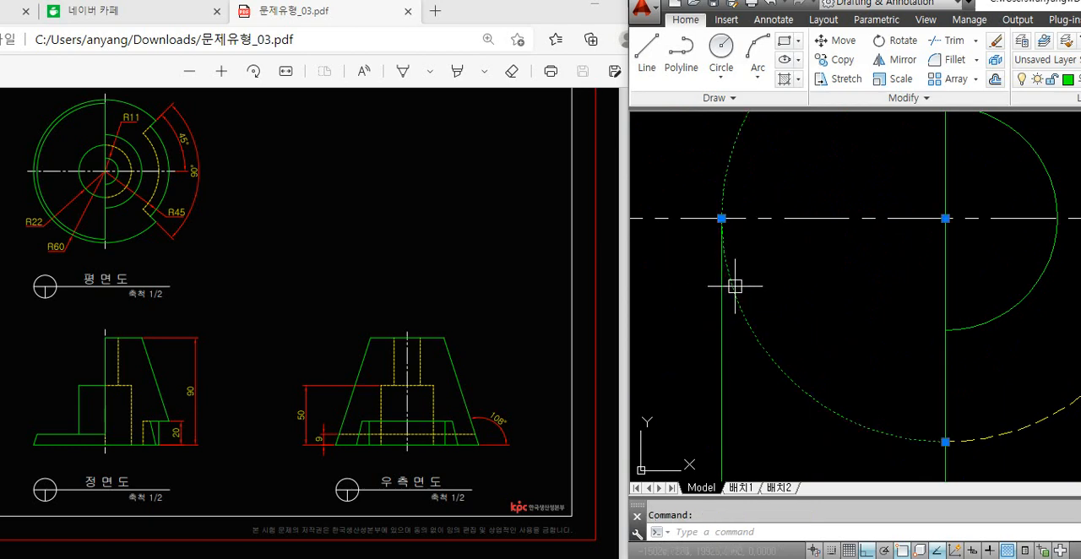
key("Escape")
left_click(721, 266)
key("Escape")
scroll(708, 238, "down", 5)
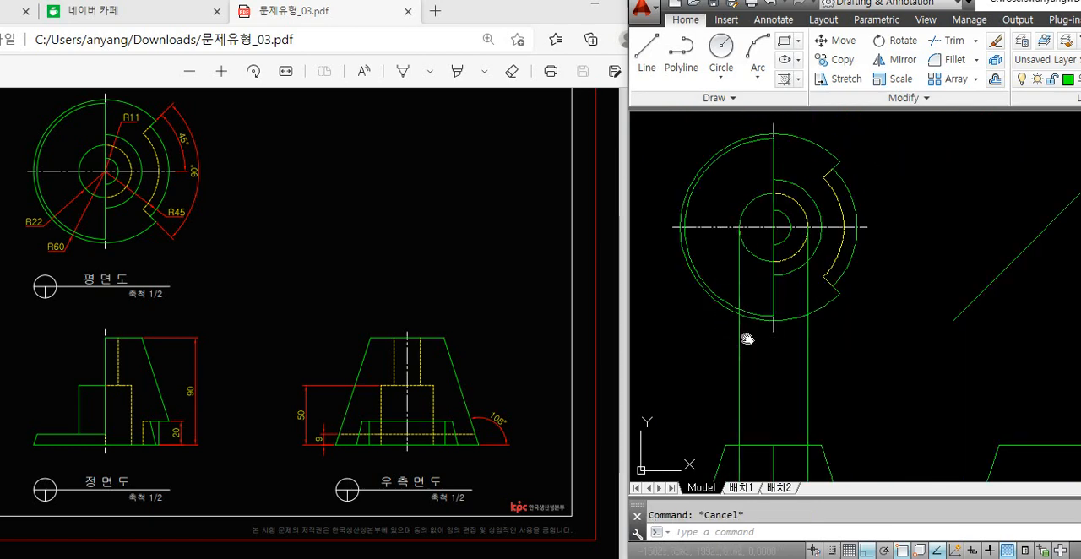
Offset the front view's base line upward by 50
scroll(763, 400, "up", 3)
type("o")
key("Return")
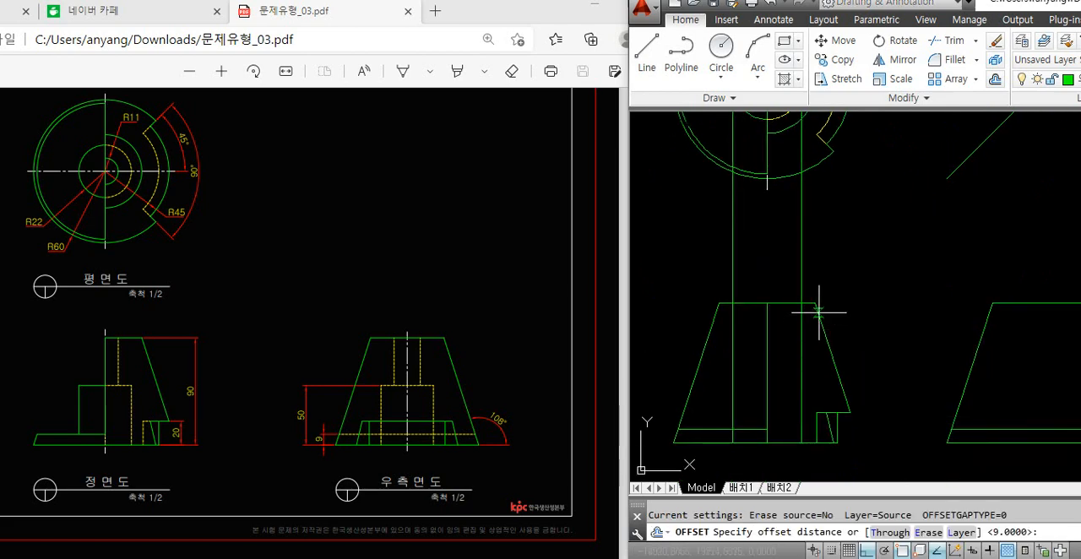
type("5")
key("Return")
left_click(785, 430)
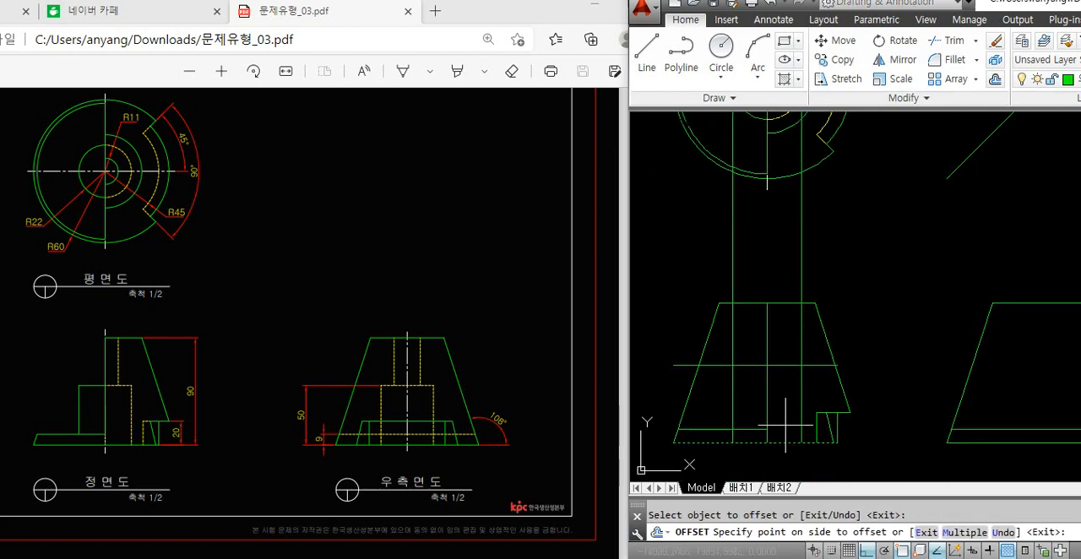
left_click(786, 426)
Trim the front view to a 50-high block between the projection lines, removing the slanted left outline above the base plate
type("tr")
key("Return")
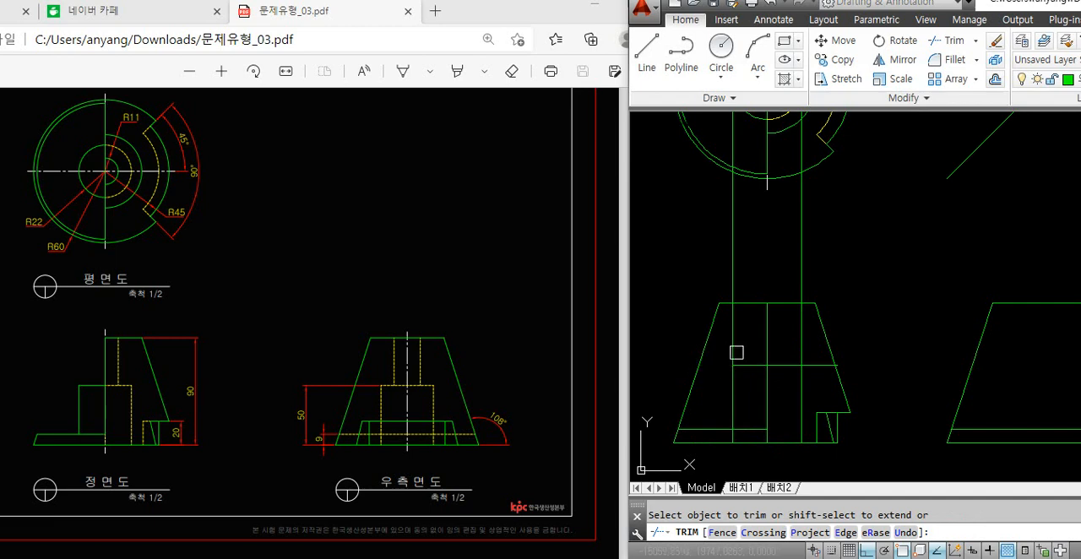
scroll(819, 364, "up", 3)
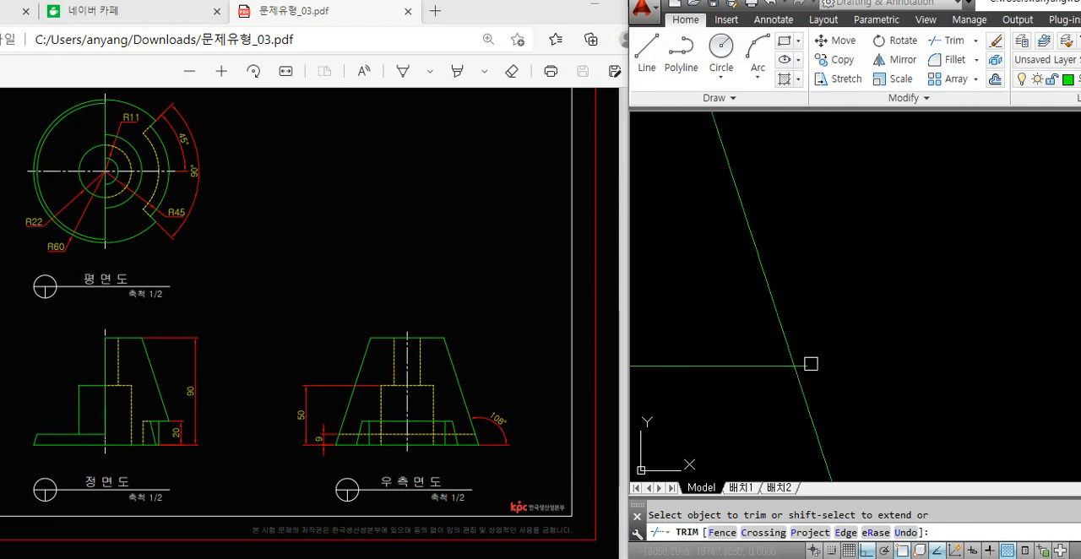
scroll(874, 391, "down", 3)
left_click(826, 371)
left_click(806, 361)
scroll(803, 360, "down", 3)
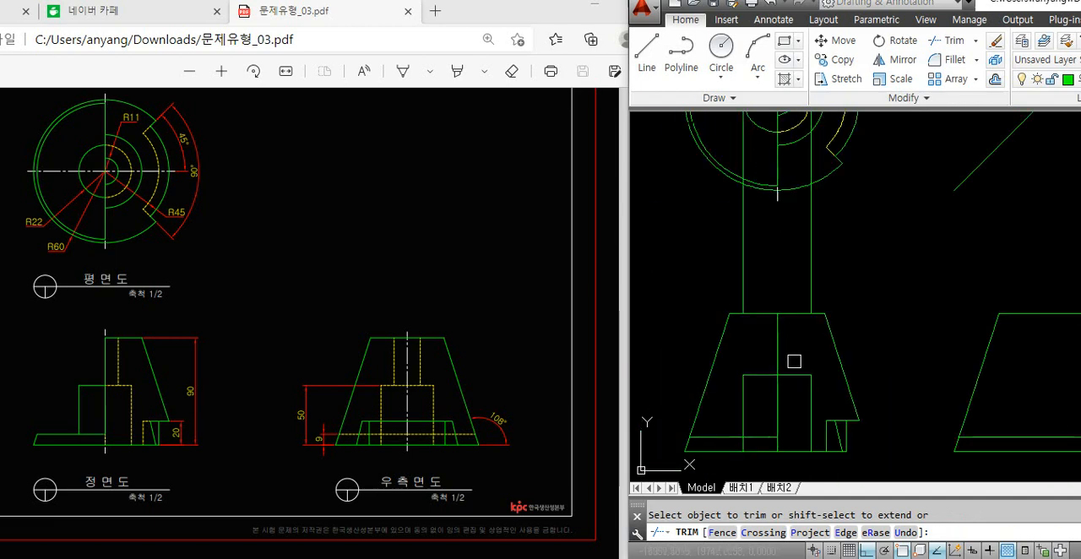
left_click(735, 333)
left_click(719, 359)
key("Return")
Erase the leftover line pieces above the block on the left half of the front view
left_click(725, 310)
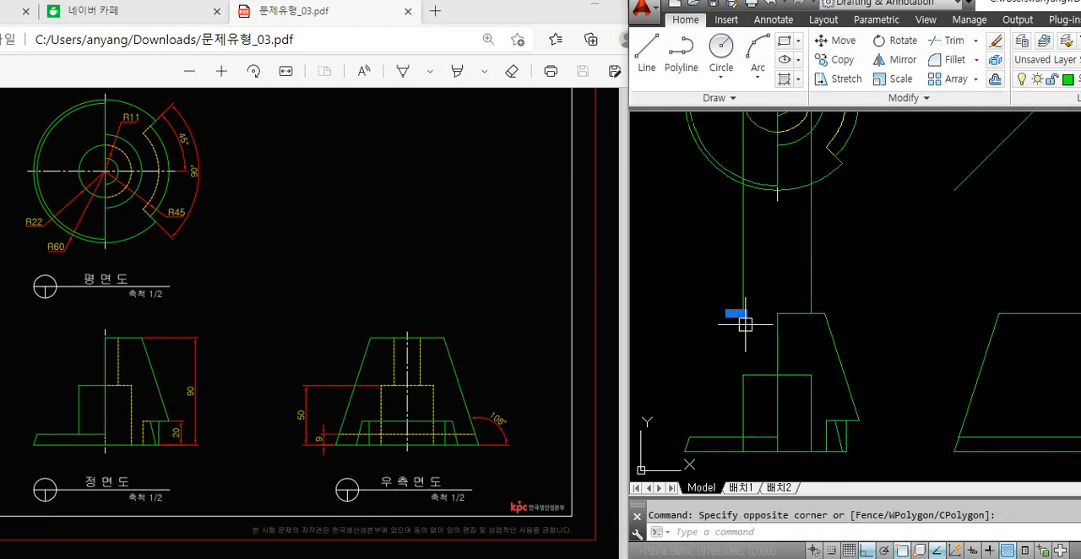
left_click(745, 324)
key("Delete")
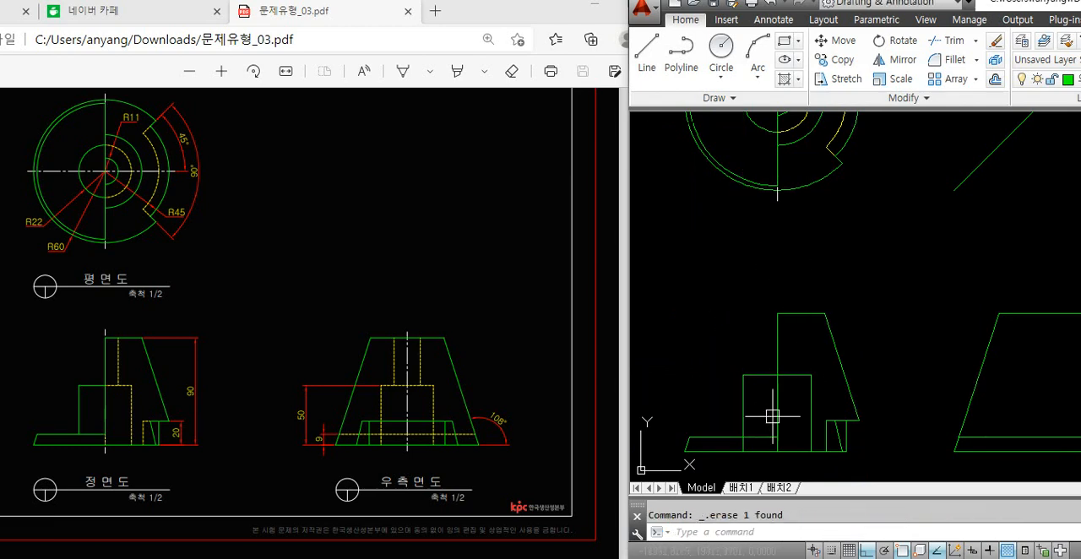
left_click(761, 374)
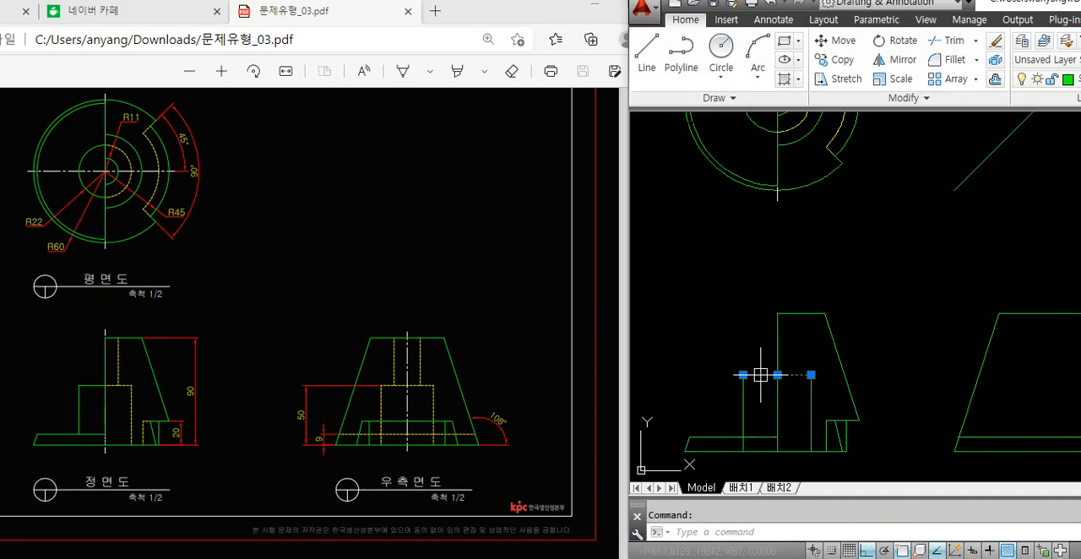
key("Escape")
type("tr")
key("Return")
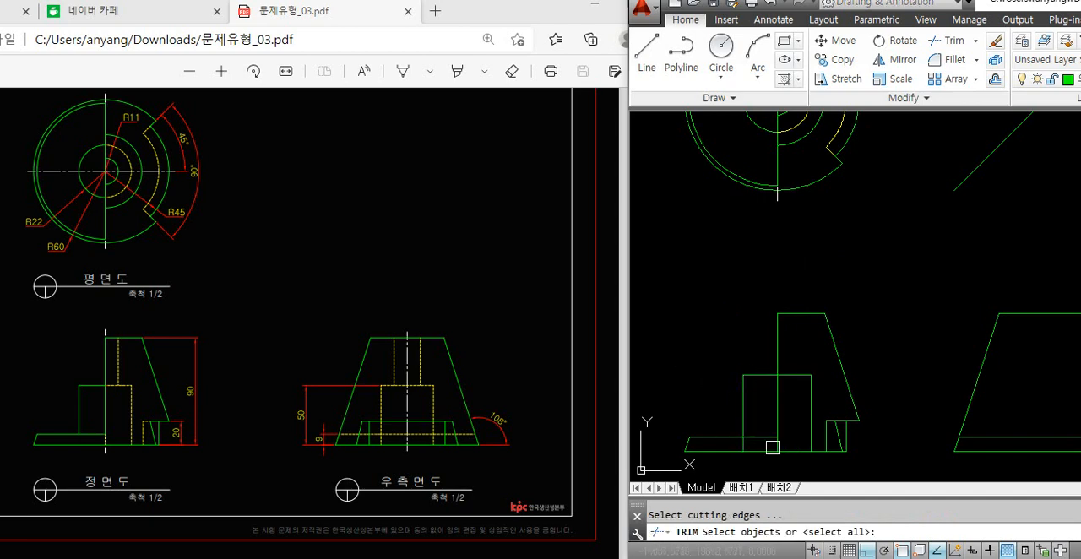
key("Return")
scroll(740, 435, "up", 5)
scroll(712, 417, "down", 6)
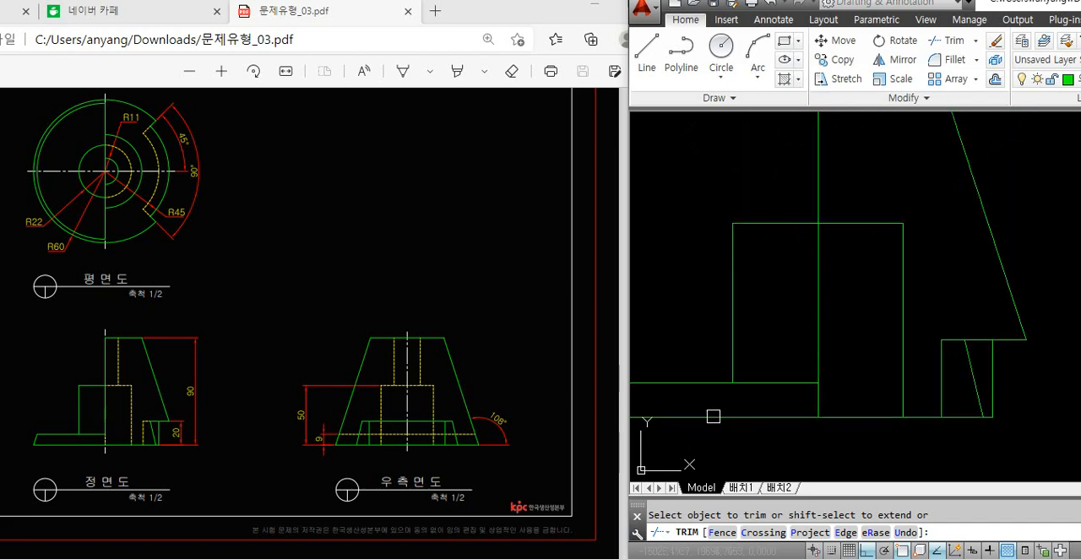
key("Return")
Draw a vertical line from the R11 arc's right quadrant down to the top edge of the front view's block
middle_click_drag(776, 338, 765, 387)
middle_click_drag(758, 260, 770, 346)
type("l")
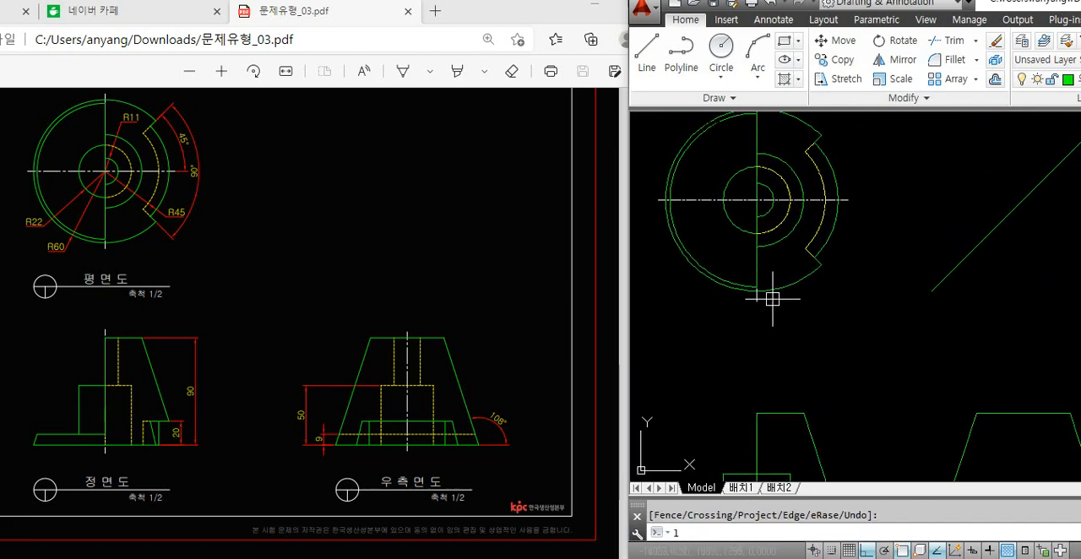
key("Return")
scroll(771, 200, "up", 3)
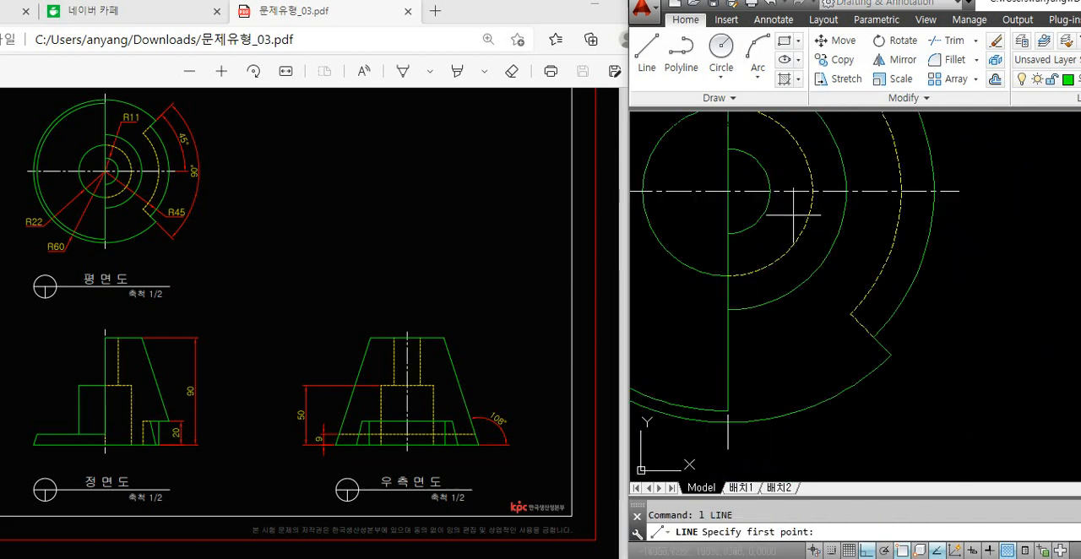
left_click(771, 190)
scroll(772, 191, "down", 3)
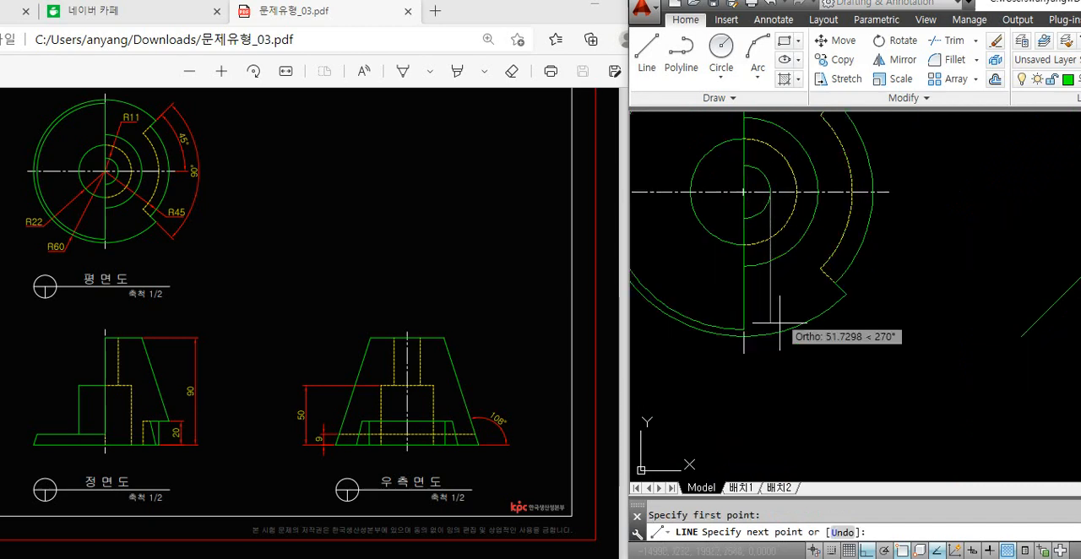
middle_click_drag(782, 323, 788, 211)
middle_click_drag(777, 340, 789, 258)
left_click(793, 429)
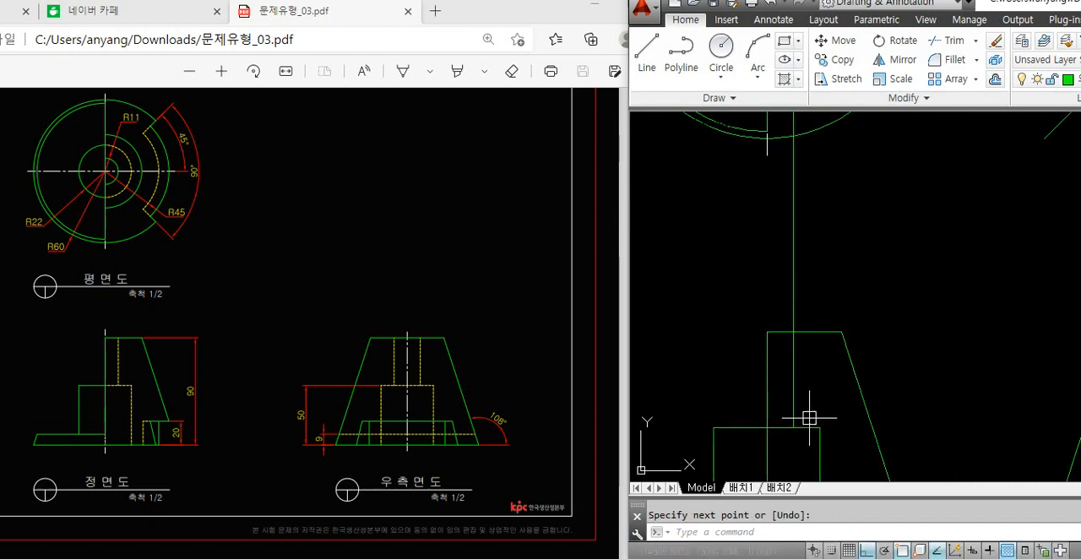
key("Return")
Trim the R11 projection line between the plan view's outer circle and the front view's top edge
type("tr")
key("Return")
key("Return")
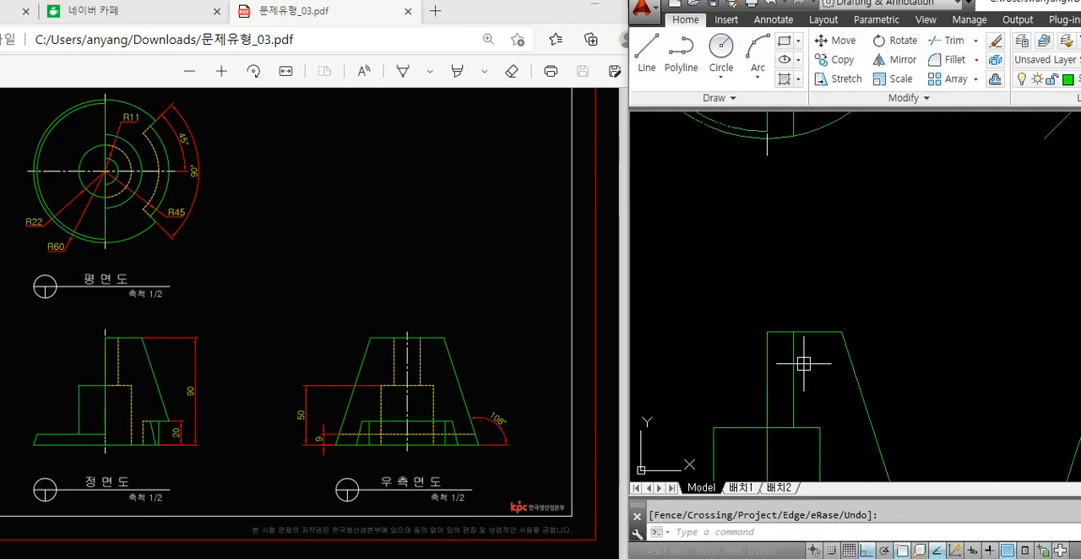
key("Escape")
Match the front view's R11 vertical line to the hidden-line properties of the plan view's dashed arc
type("ma")
key("Return")
scroll(794, 304, "down", 4)
scroll(826, 190, "up", 3)
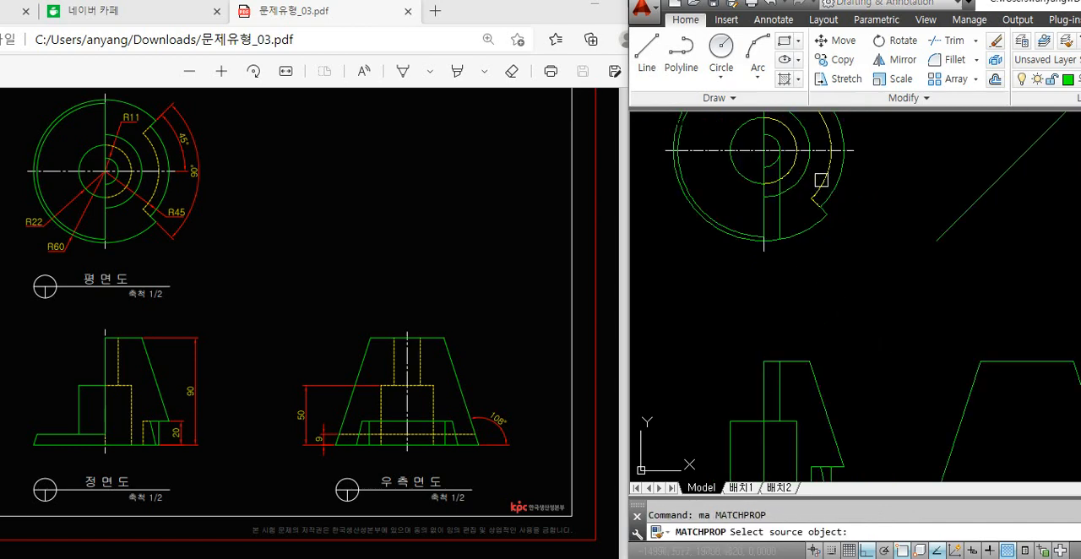
left_click(822, 180)
left_click(783, 381)
key("Return")
Erase the leftover piece of the R11 projection line inside the plan view
mouse_move(789, 272)
middle_mouse_down()
mouse_move(789, 349)
mouse_move(819, 367)
middle_mouse_up()
left_click(784, 313)
key("Delete")
scroll(820, 355, "down", 3)
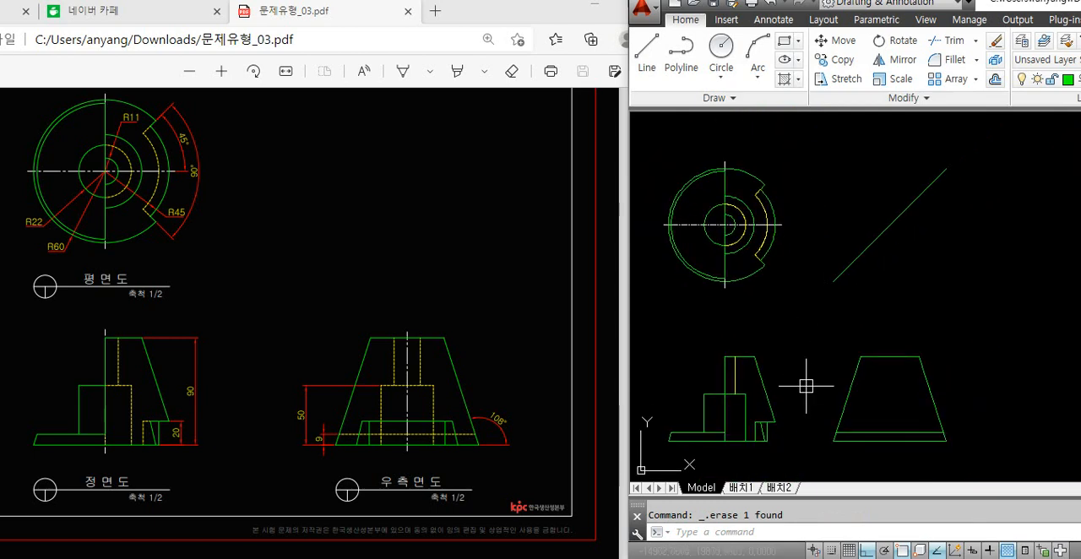
scroll(760, 442, "up", 5)
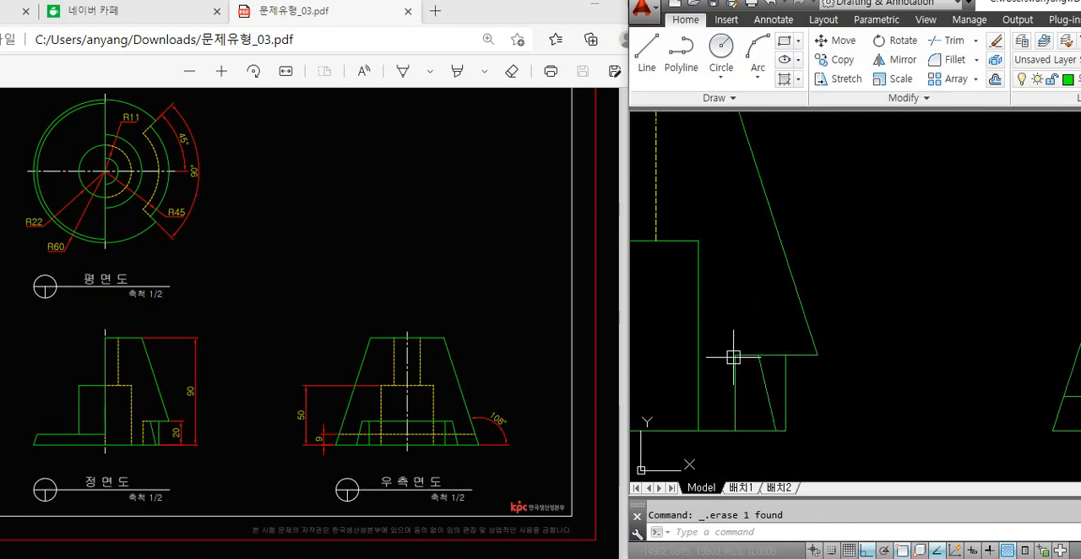
scroll(740, 409, "down", 5)
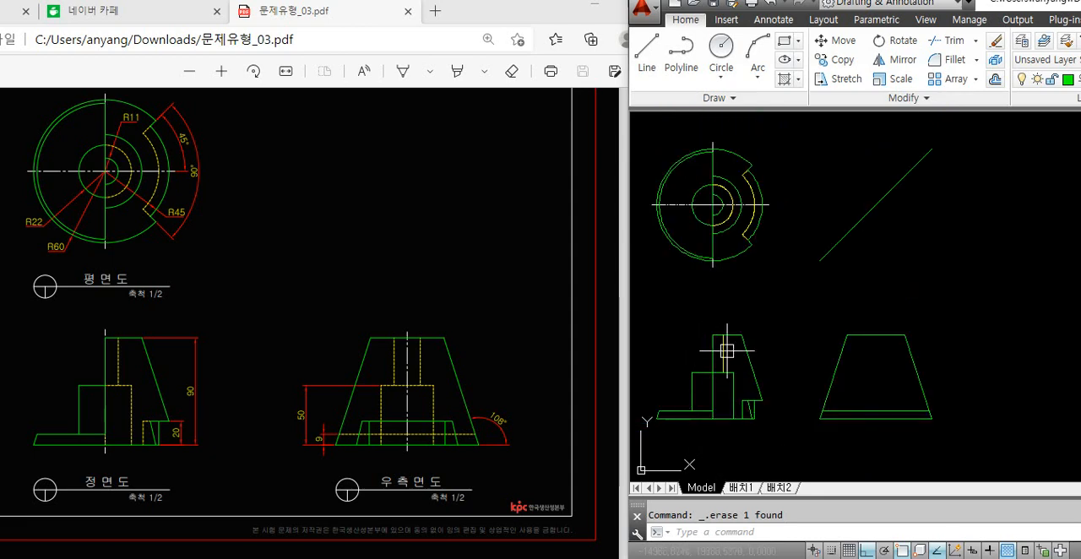
middle_click_drag(699, 377, 732, 386)
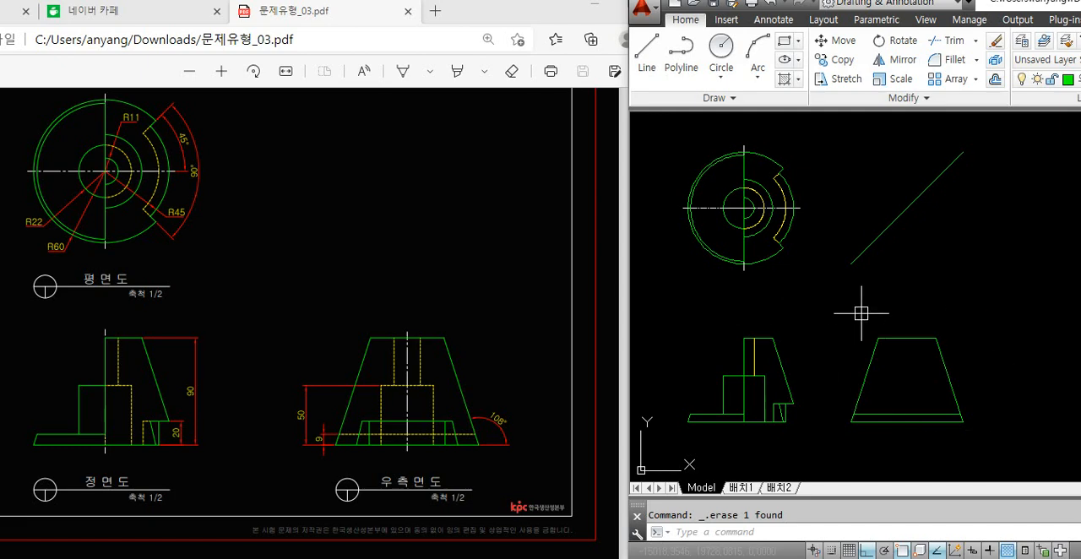
type("l")
key("Return")
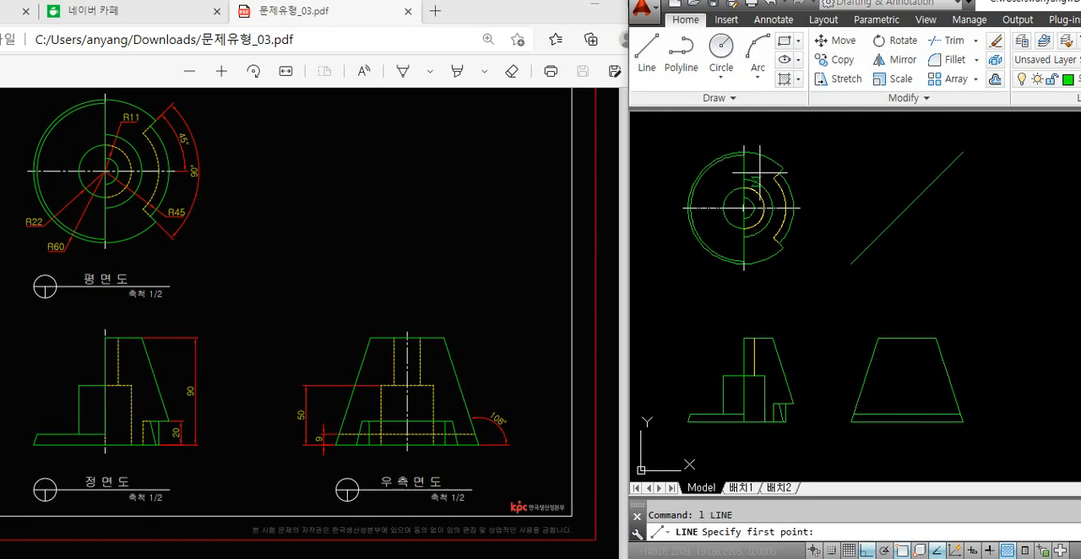
scroll(760, 173, "up", 2)
scroll(764, 178, "down", 2)
key("Escape")
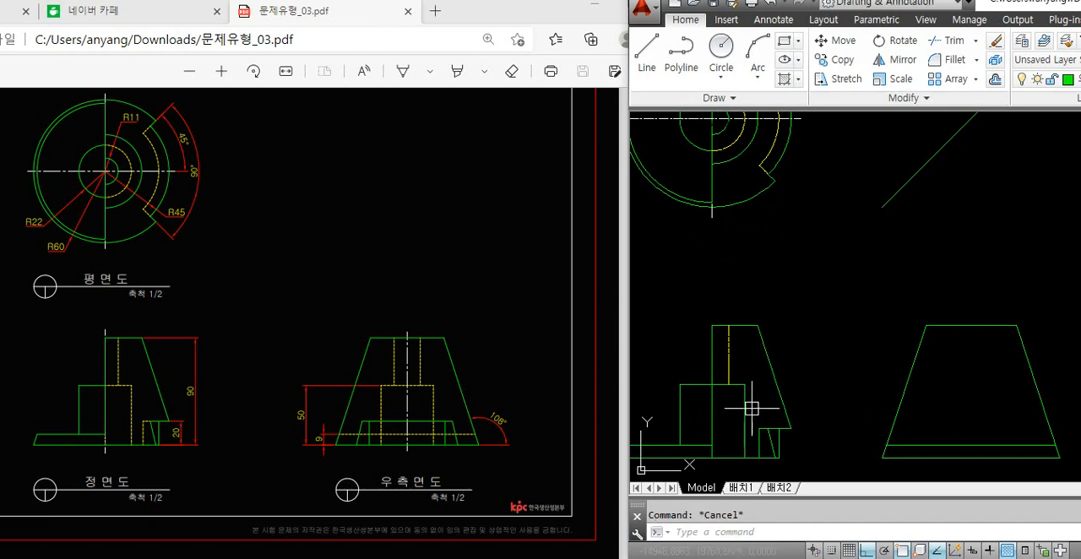
left_click(743, 422)
key("Escape")
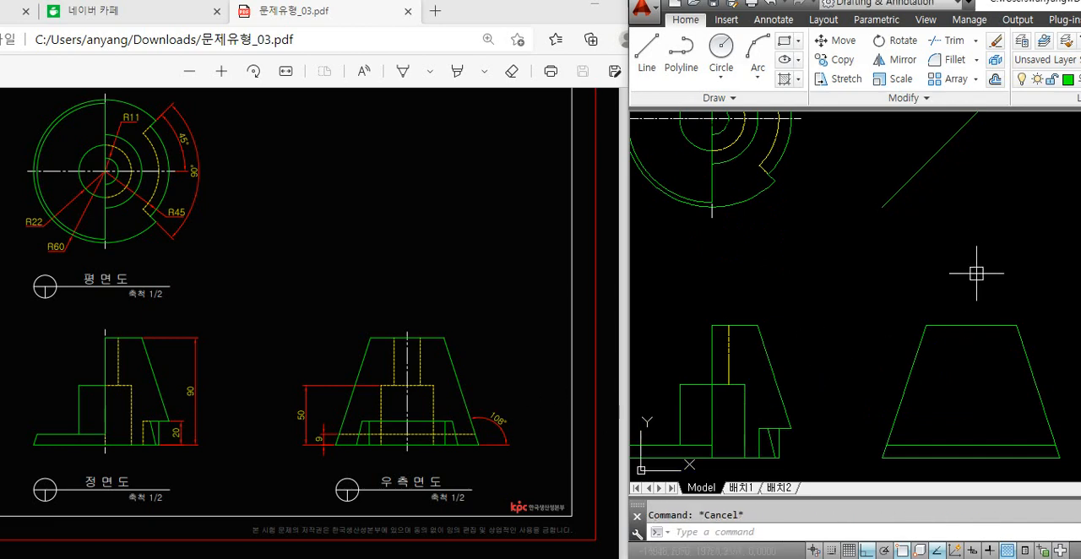
Draw a horizontal line from the upper-right corner of the front view's R22 block across the right side view
type("l")
key("Return")
left_click(745, 384)
left_click(1066, 397)
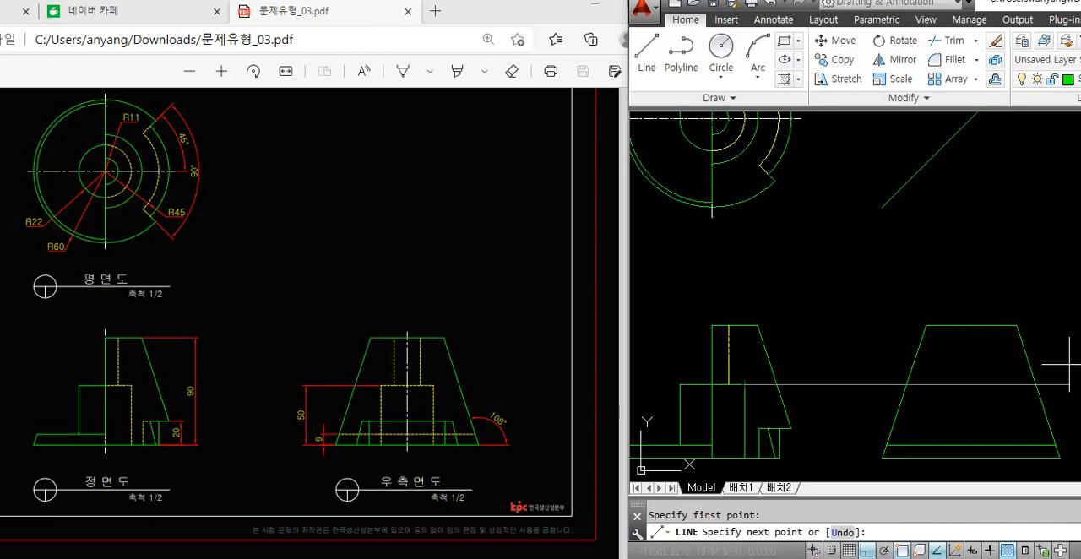
key("Return")
Match the horizontal projection line to the hidden-line properties of the plan view's dashed arc
type("ma")
key("Return")
left_click(762, 153)
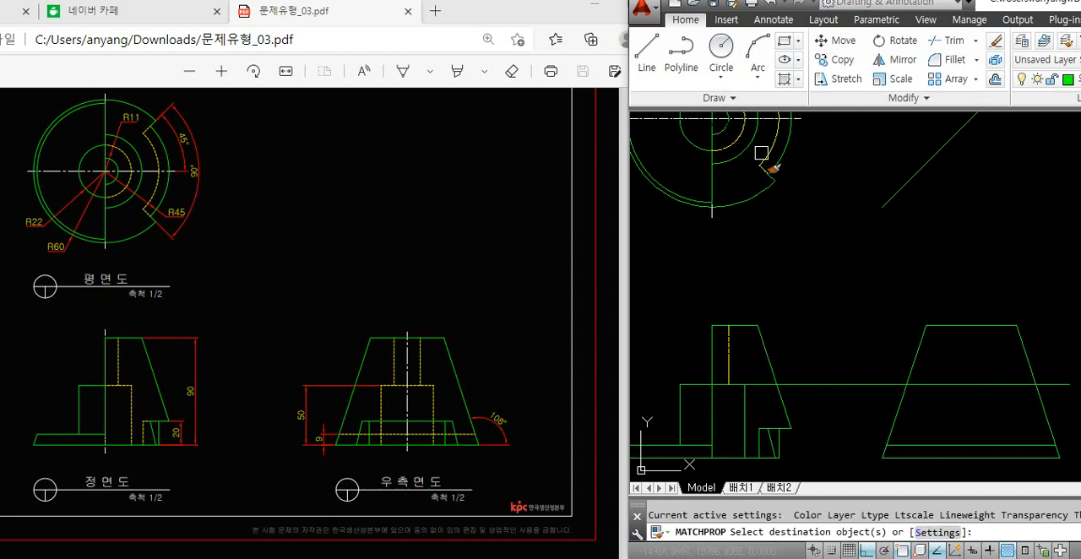
left_click(940, 385)
key("Return")
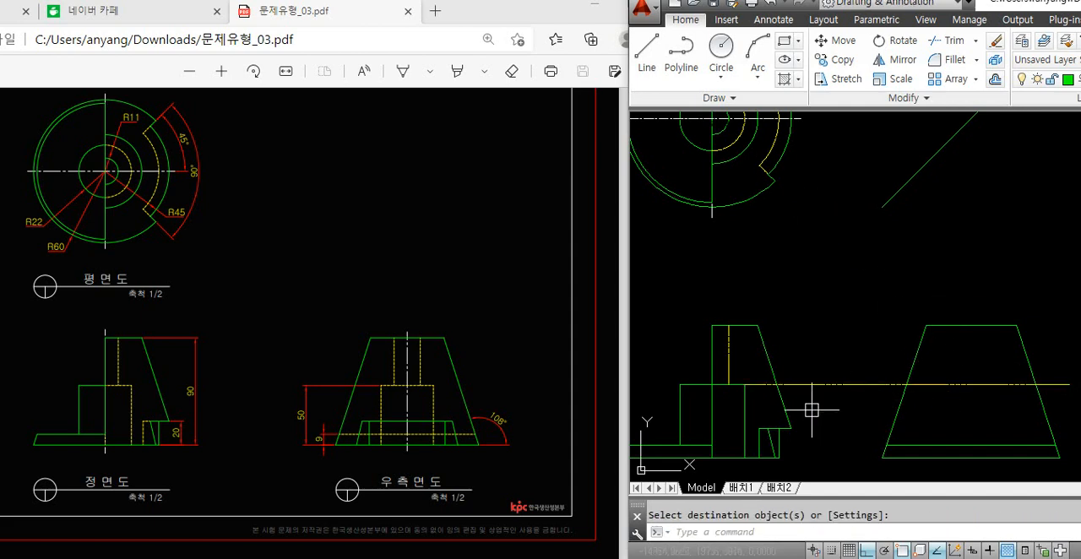
left_click(744, 415)
left_click(683, 416)
key("Escape")
type("l")
key("Return")
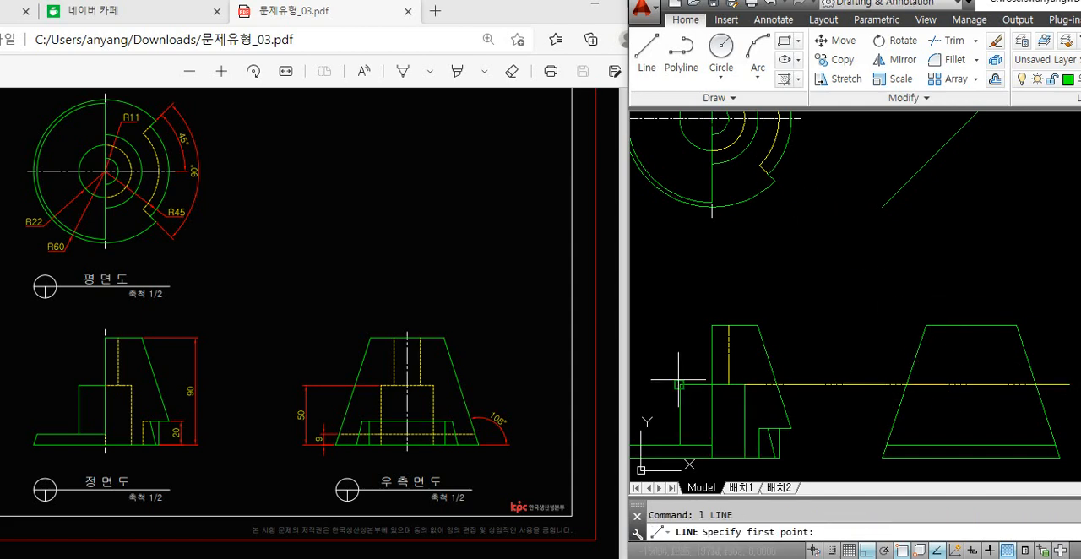
left_click(679, 384)
middle_click_drag(707, 252, 719, 339)
key("Escape")
Compare the plan view's R22 circle with the top and side edges of the front view's block
left_click(693, 205)
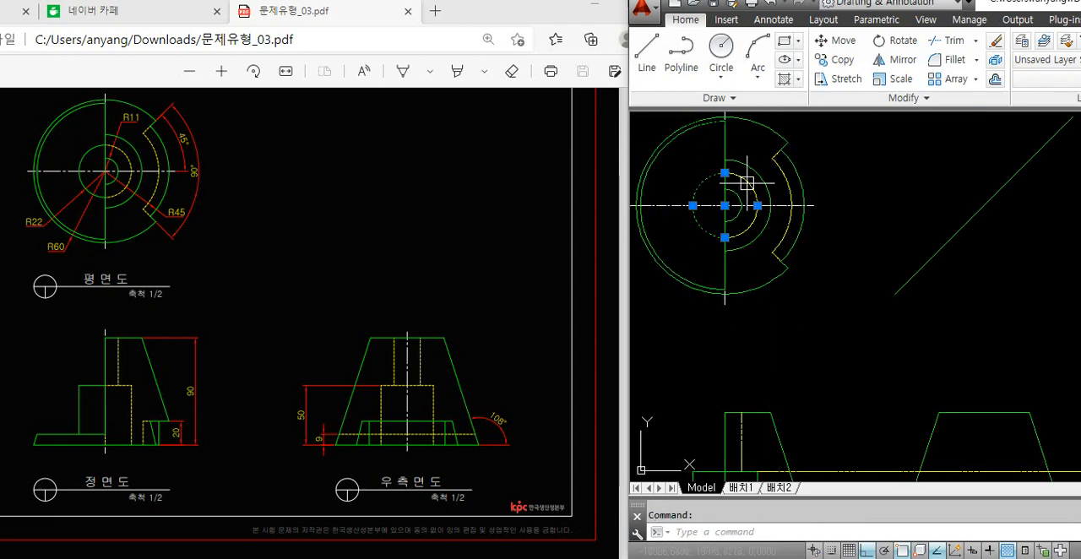
middle_click_drag(789, 331, 795, 314)
middle_click_drag(730, 420, 753, 350)
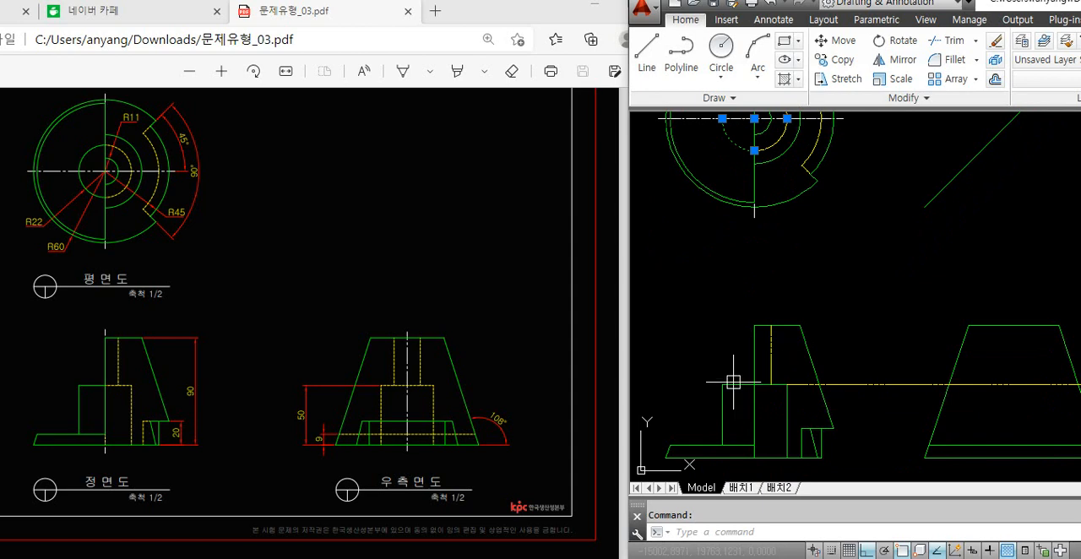
left_click(733, 385)
middle_click_drag(740, 238, 731, 314)
middle_click_drag(763, 383, 766, 284)
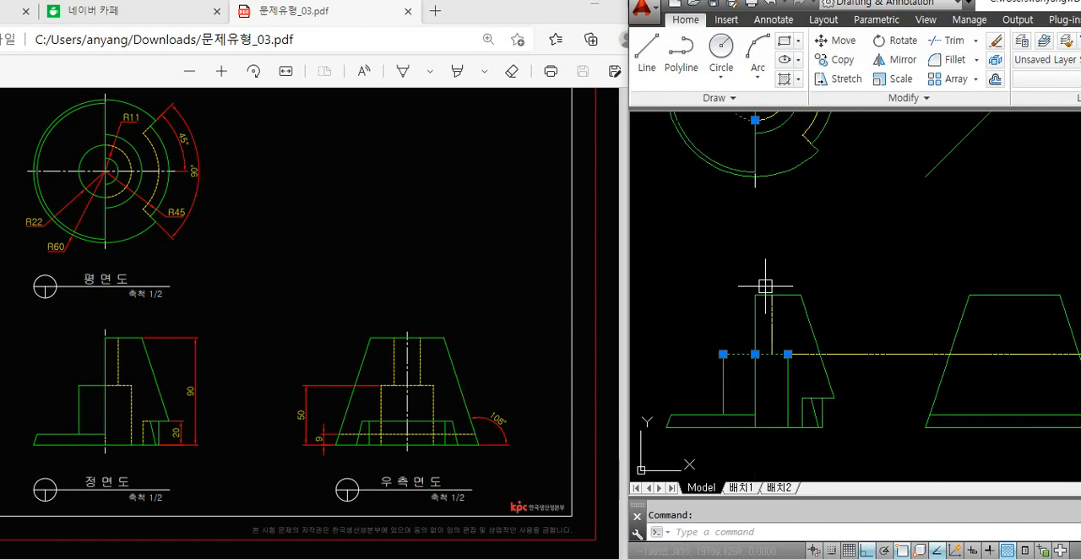
left_click(724, 386)
left_click(787, 384)
middle_click_drag(818, 370, 749, 371)
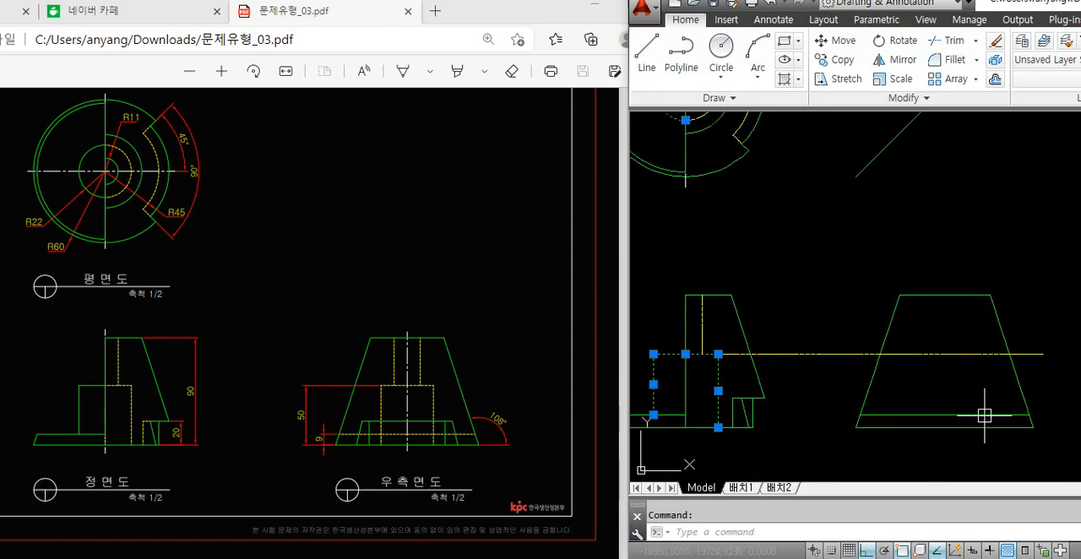
mouse_move(837, 361)
middle_mouse_down()
mouse_move(927, 370)
mouse_move(904, 419)
middle_mouse_up()
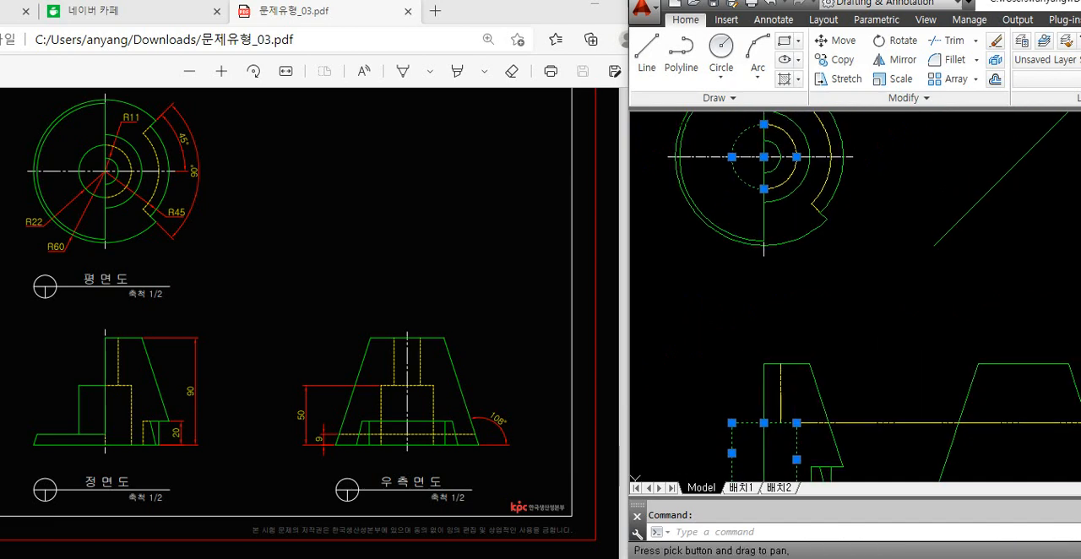
middle_click_drag(846, 255, 850, 329)
key("Escape")
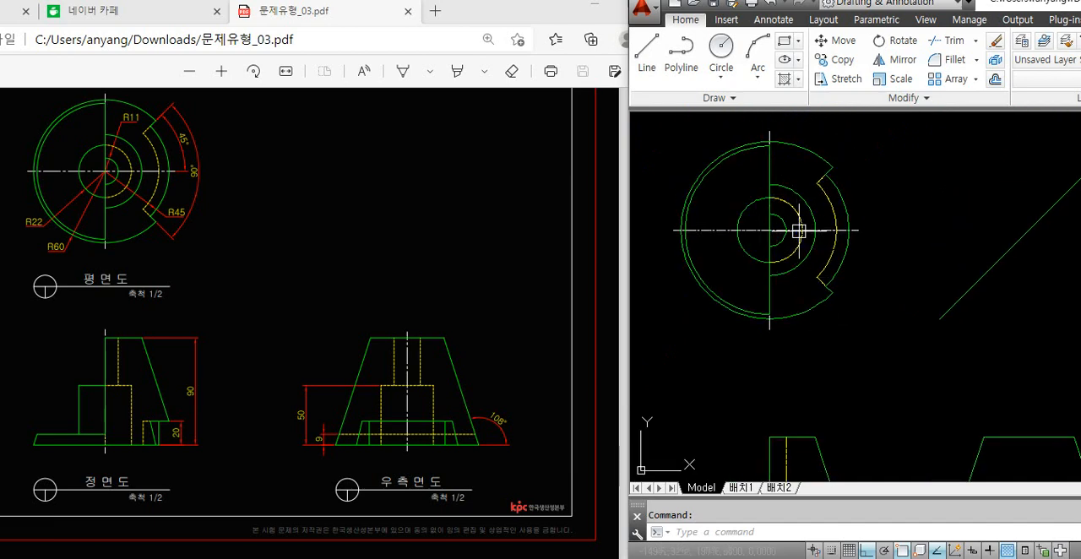
Draw horizontal projection lines from the R22 circle's top and bottom quadrants across to the 45-degree line
type("l")
key("Return")
left_click(776, 198)
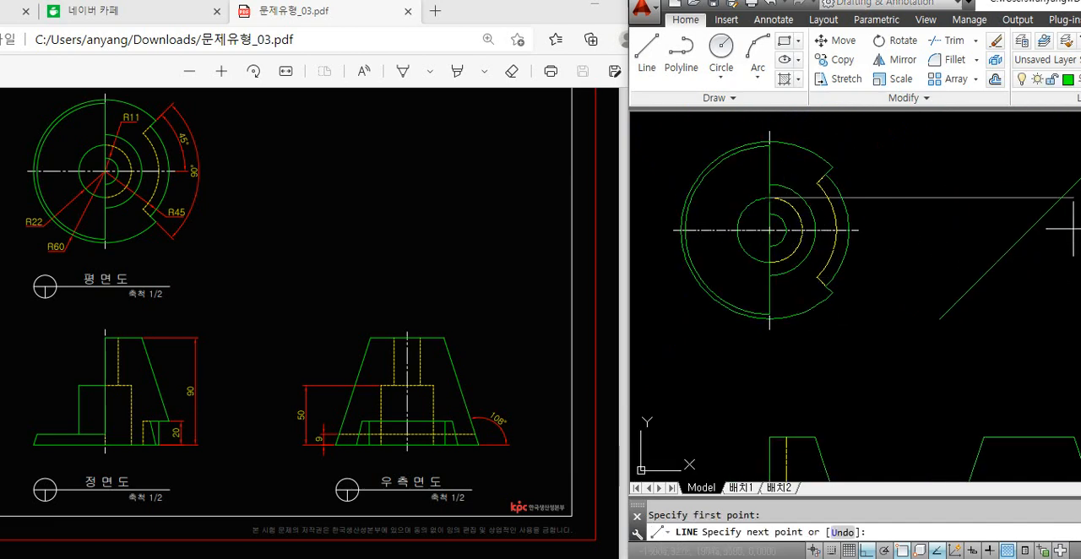
key("Return")
key("Return")
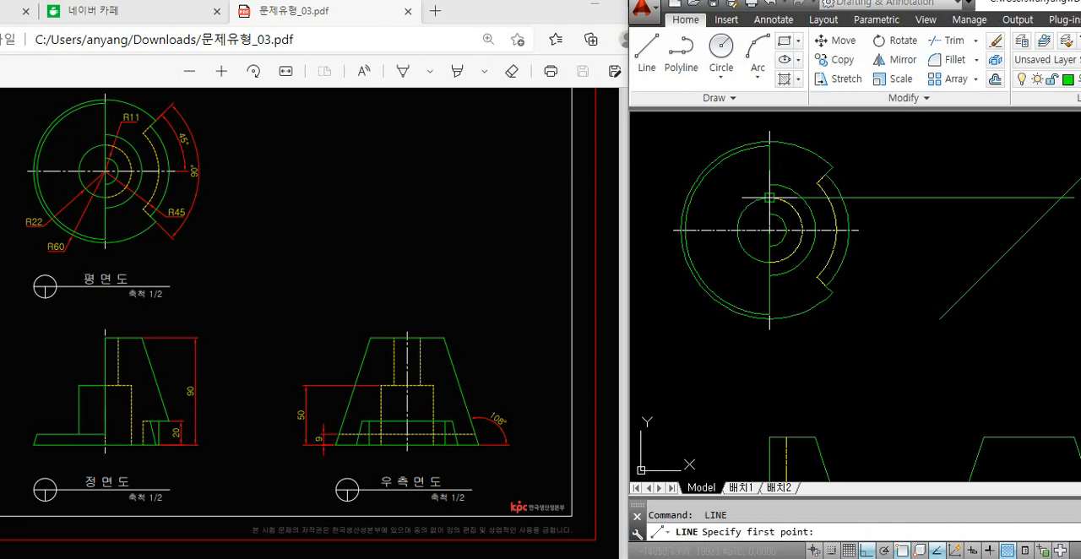
left_click(769, 263)
left_click(1002, 263)
Draw vertical lines from where the R22 projections meet the 45-degree line down to the right side view's base
middle_click_drag(1048, 289, 910, 280)
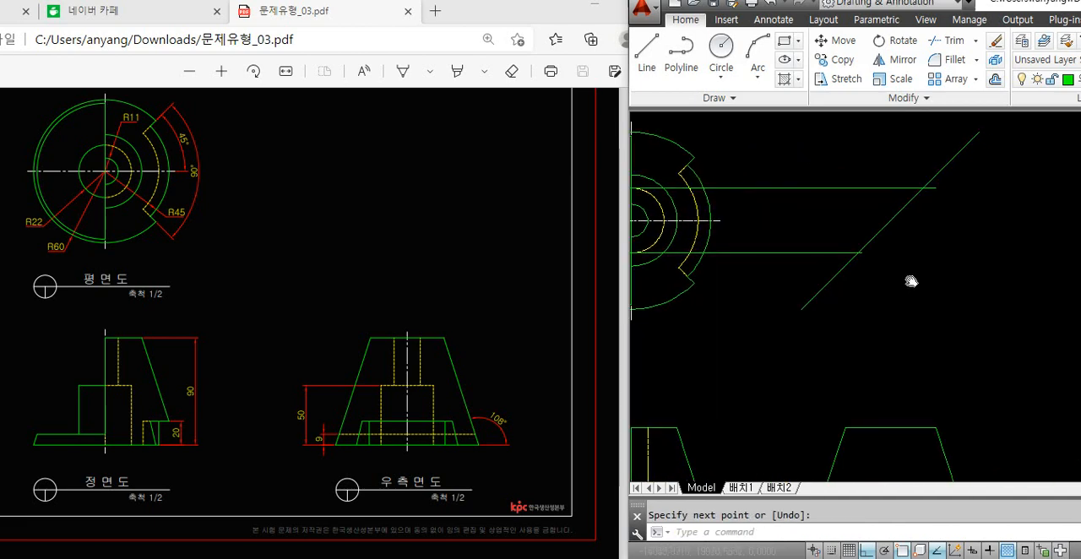
key("Return")
left_click(925, 189)
middle_click_drag(982, 370, 990, 252)
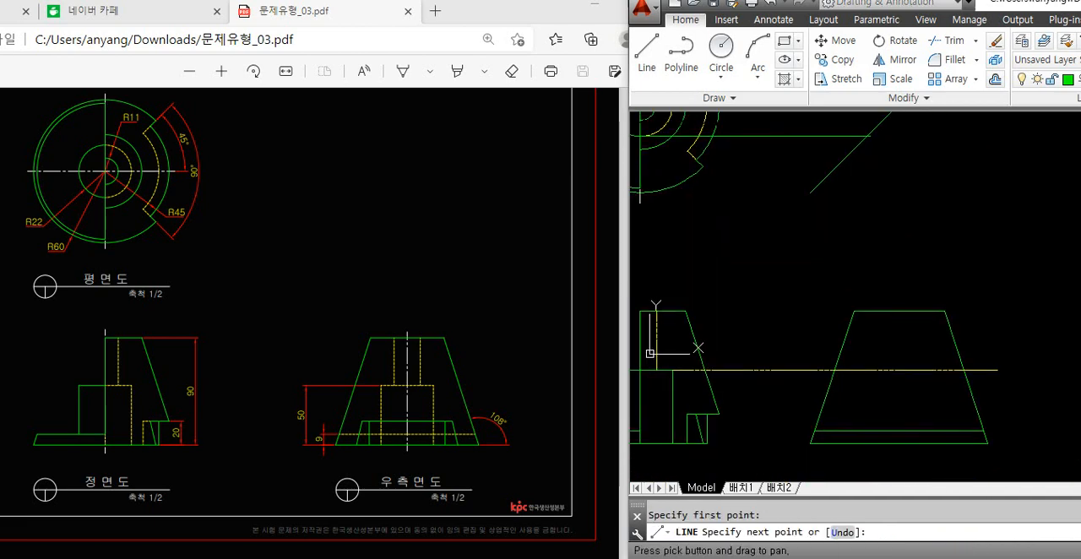
left_click(937, 442)
key("Return")
middle_click_drag(923, 260, 922, 323)
key("Return")
left_click(867, 199)
middle_click_drag(885, 358, 885, 284)
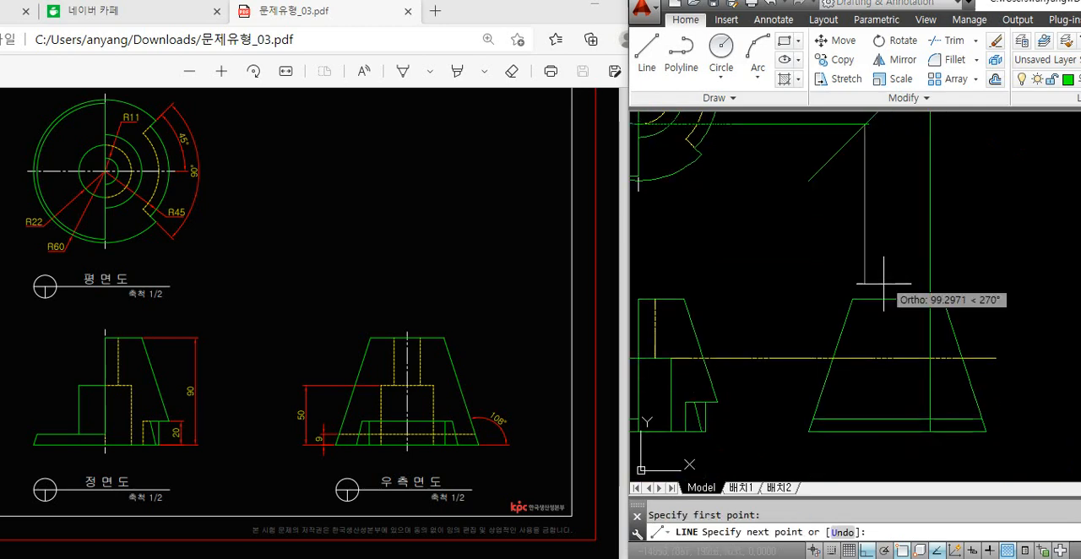
left_click(870, 431)
key("Return")
Trim the projection lines inside the right side view so only the block's top and two side edges remain
type("tr")
key("Return")
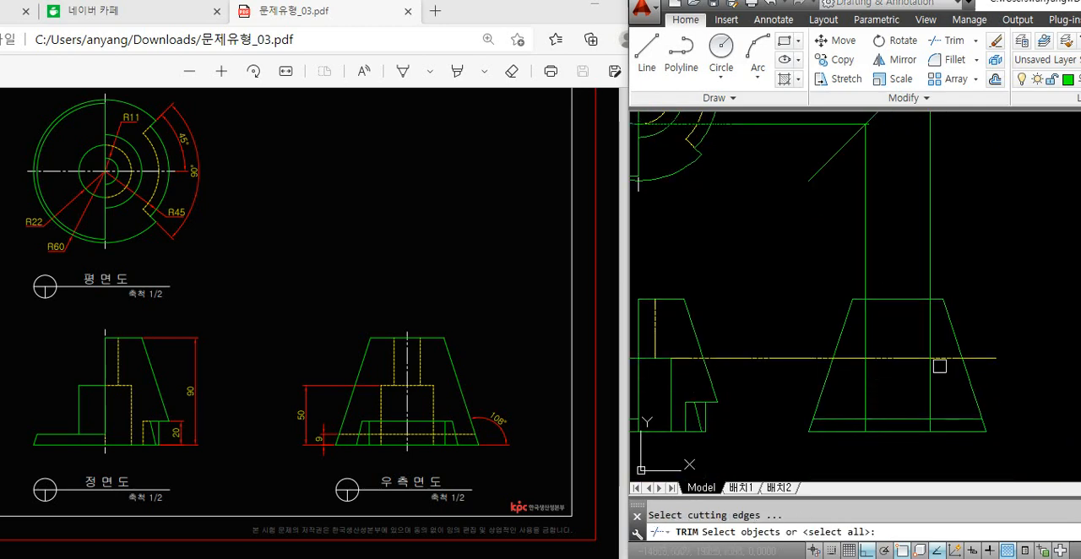
key("Return")
left_click(930, 342)
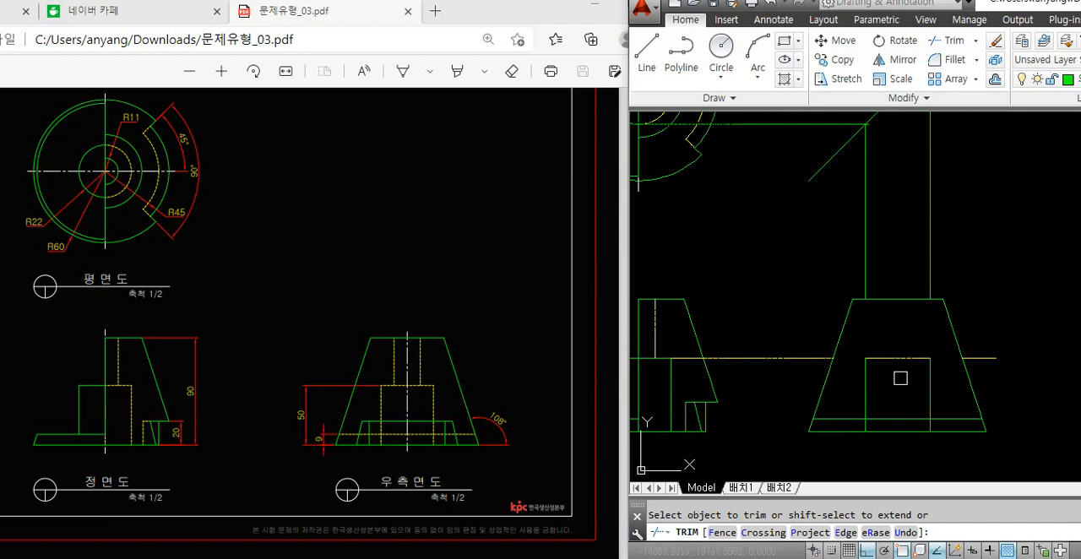
key("Return")
Erase the leftover vertical and horizontal projection pieces outside the right side view
left_click(955, 219)
left_click(845, 240)
left_click(790, 303)
left_click(786, 369)
key("Delete")
left_click(997, 325)
left_click(973, 370)
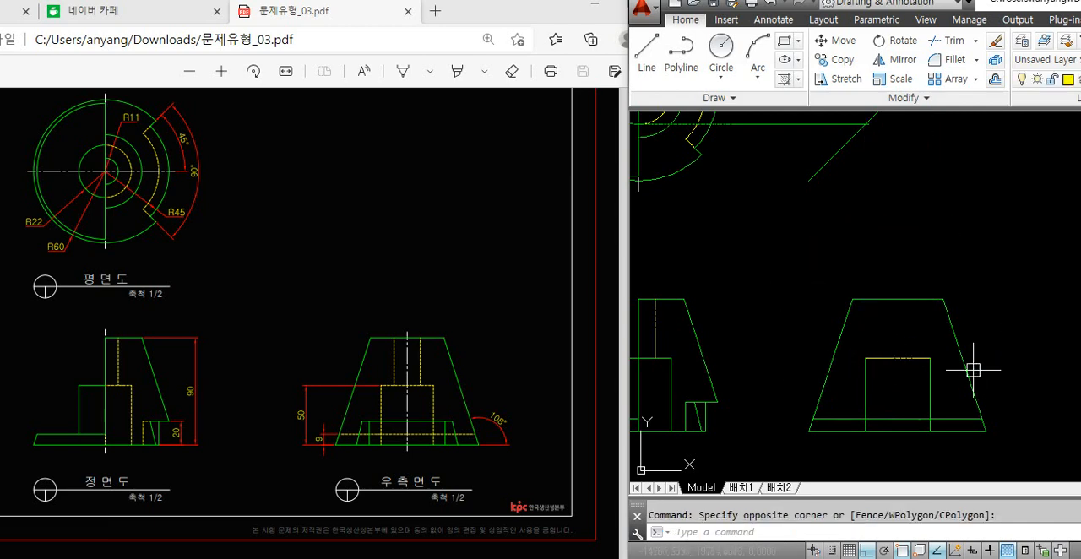
key("Delete")
Compare the block's outline in the front and right side views with the R22 circle in the plan view
middle_click_drag(706, 409, 808, 397)
left_click(767, 371)
left_click(730, 344)
left_click(722, 355)
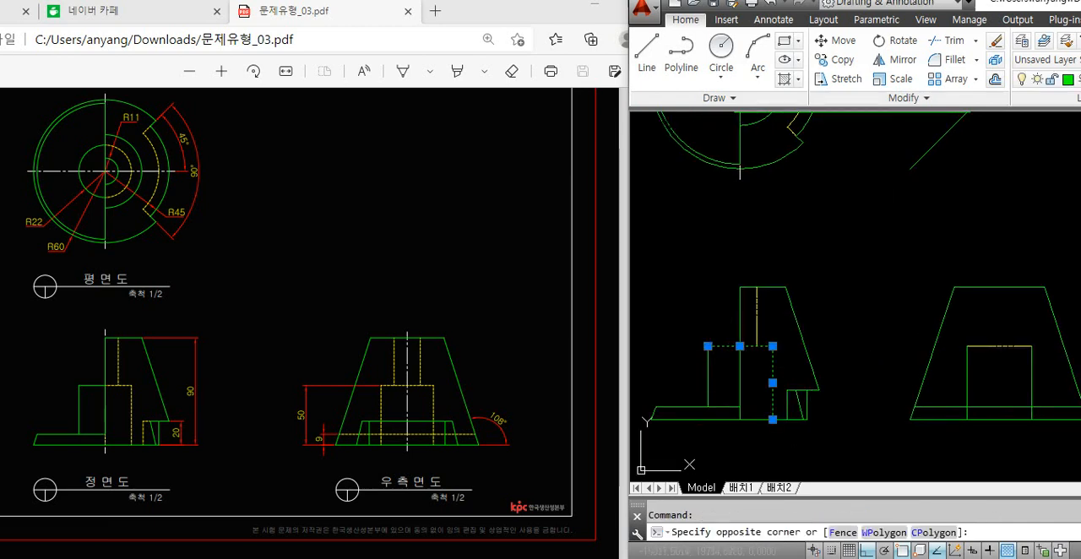
left_click(663, 414)
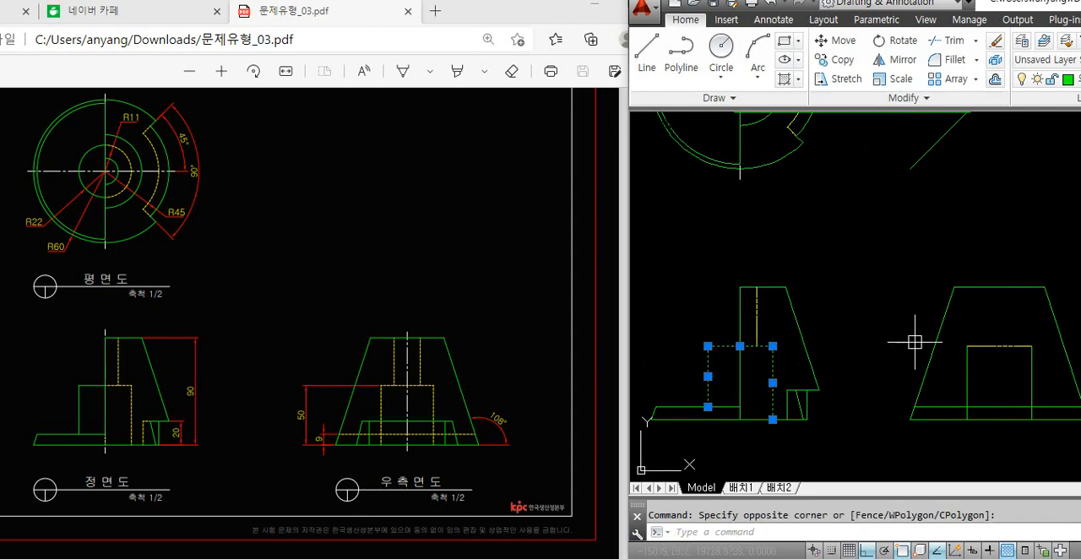
left_click(992, 346)
left_click(1048, 390)
left_click(935, 373)
middle_click_drag(887, 270, 903, 342)
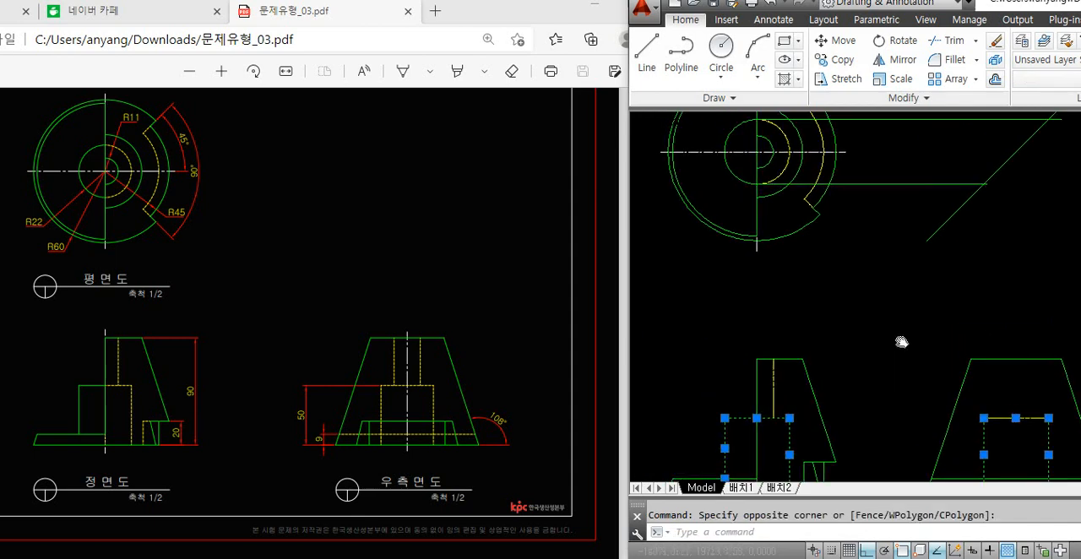
left_click(738, 179)
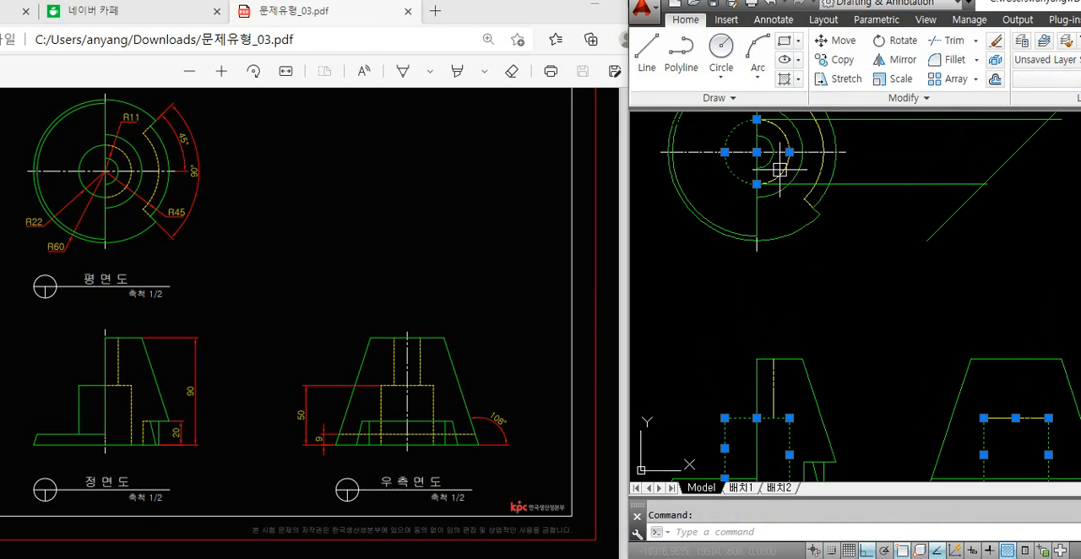
key("Escape")
Erase the two horizontal R22 projection lines between the plan view and the 45-degree line
left_click(905, 184)
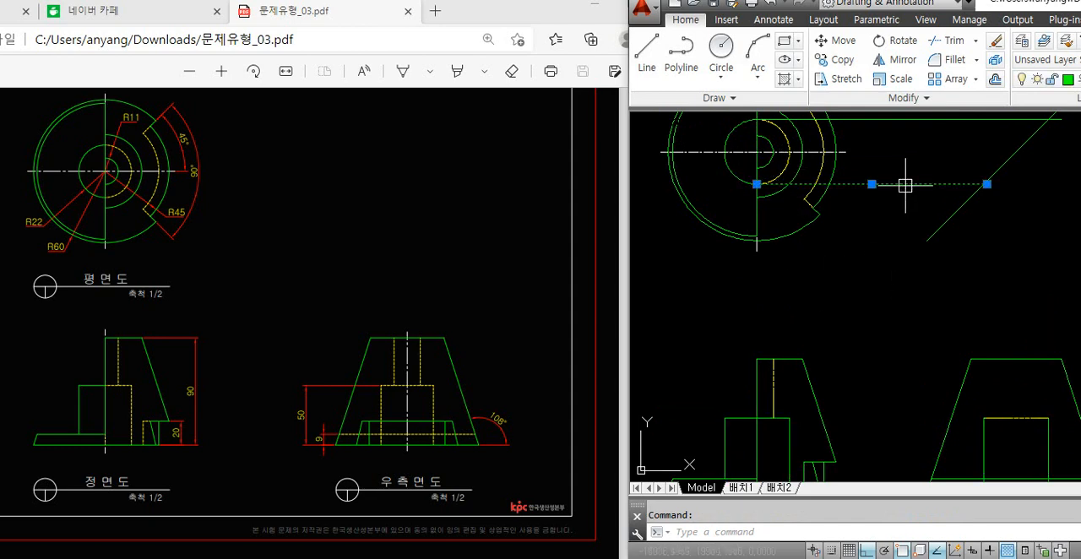
left_click(911, 120)
key("Delete")
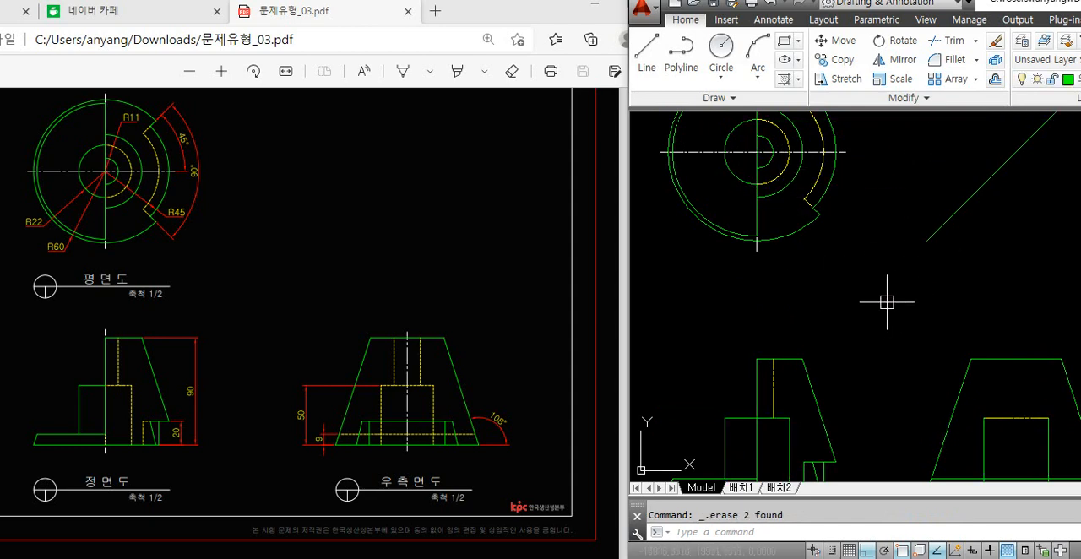
Match the right side view block's two vertical edges to the hidden-line properties of its top edge
key("Return")
left_click(1014, 411)
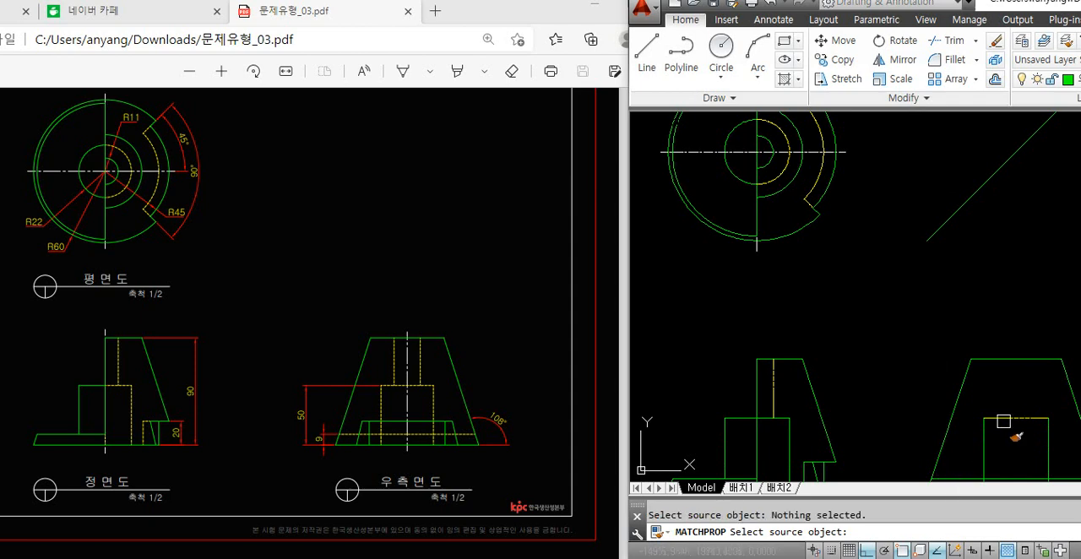
left_click(1003, 419)
key("Return")
middle_click_drag(1011, 436, 974, 380)
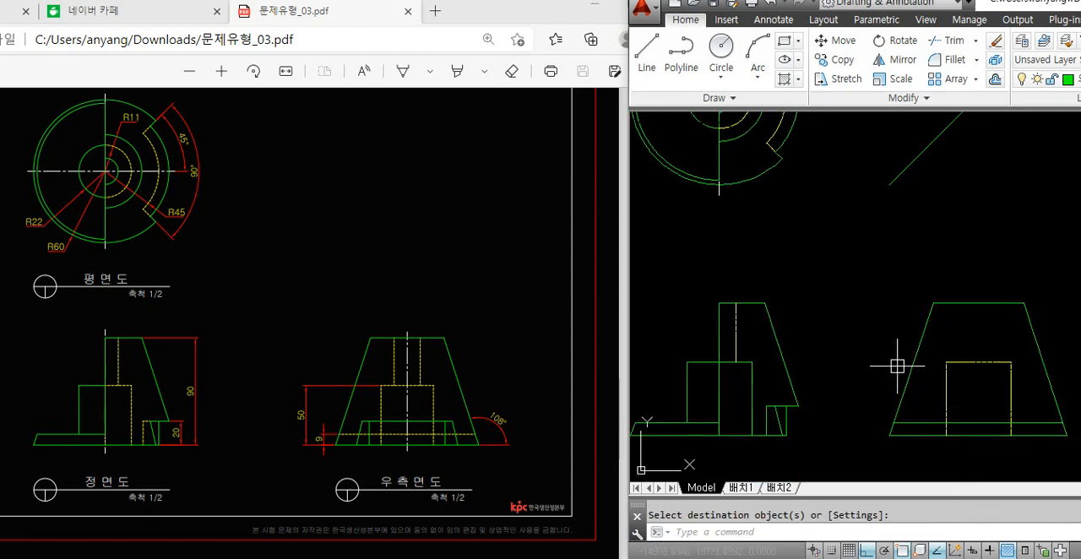
Compare the notch's edges in the reference's front, right side and plan views to see which points project across
scroll(813, 422, "down", 1)
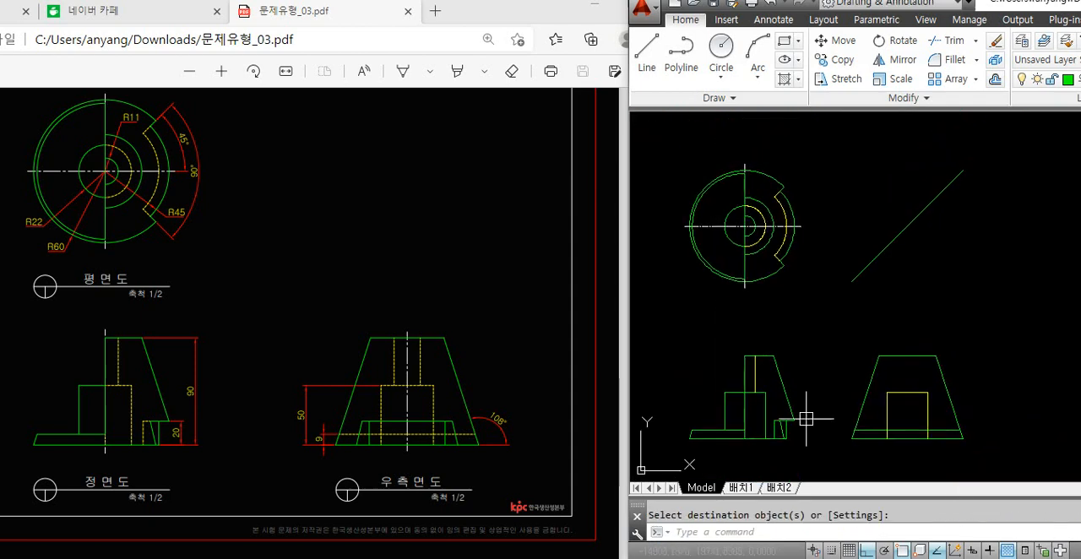
scroll(803, 429, "up", 1)
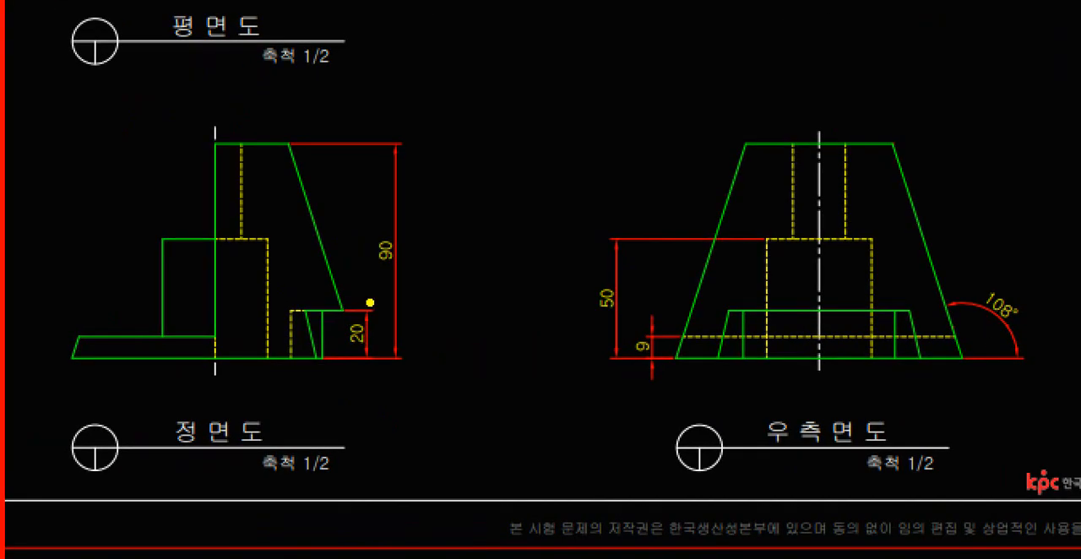
mouse_move(285, 314)
left_mouse_down()
mouse_move(836, 306)
mouse_move(923, 315)
left_mouse_up()
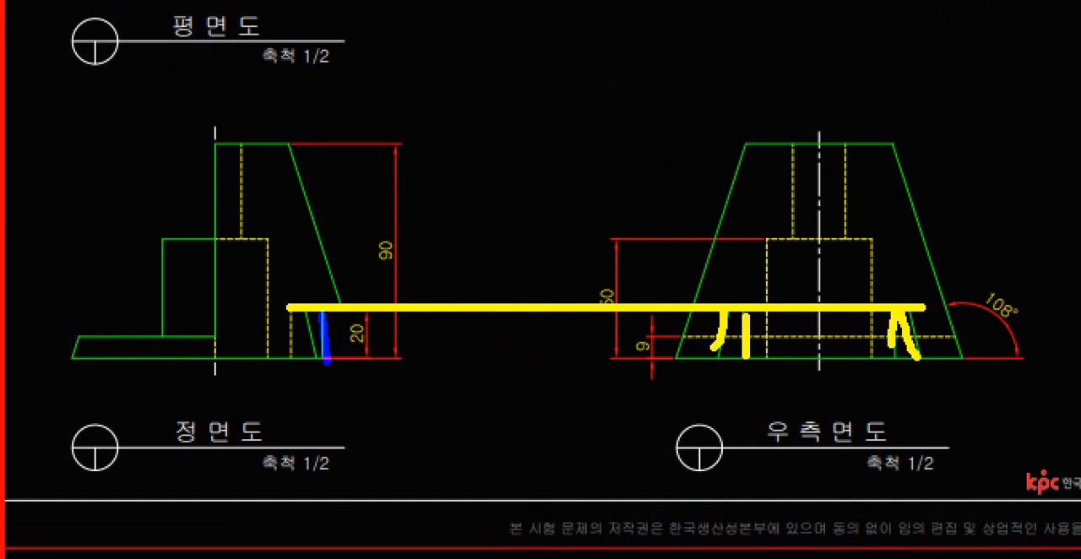
left_click_drag(326, 366, 326, 367, "shift")
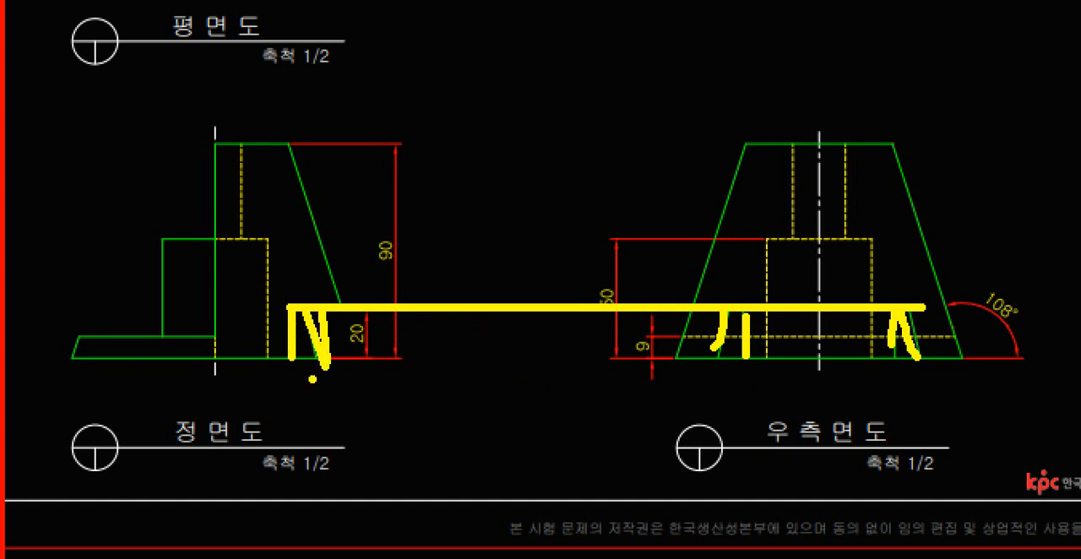
mouse_move(355, 367)
left_mouse_down()
mouse_move(277, 289)
mouse_move(356, 369)
left_mouse_up()
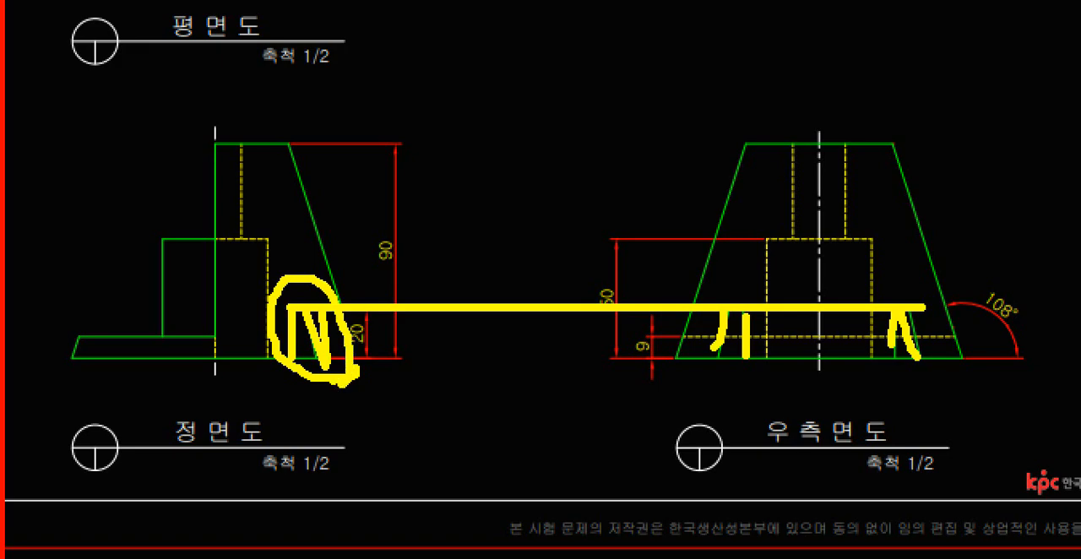
key("Escape")
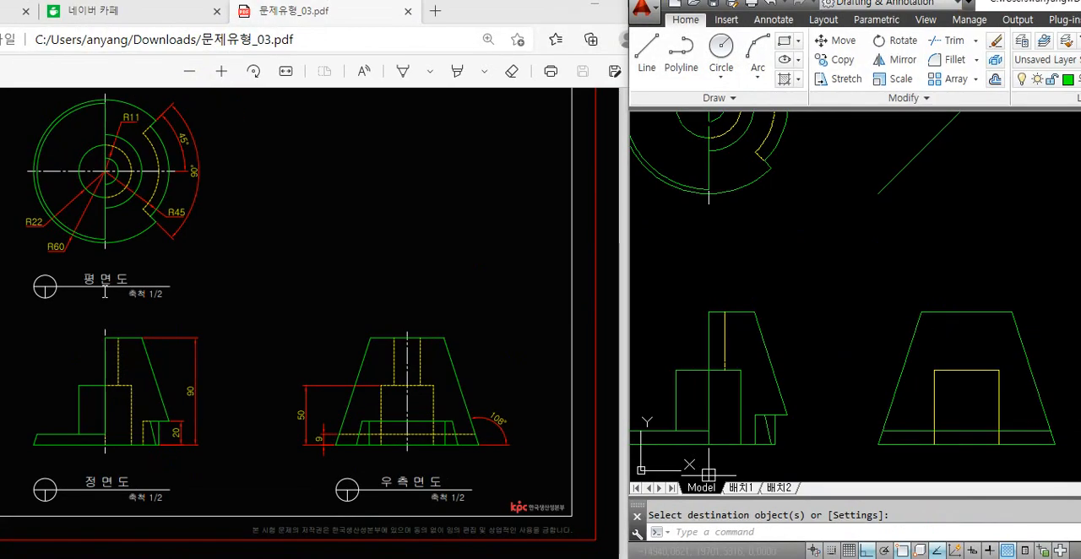
key("ctrl+1")
scroll(105, 291, "down", 3)
left_click(210, 372)
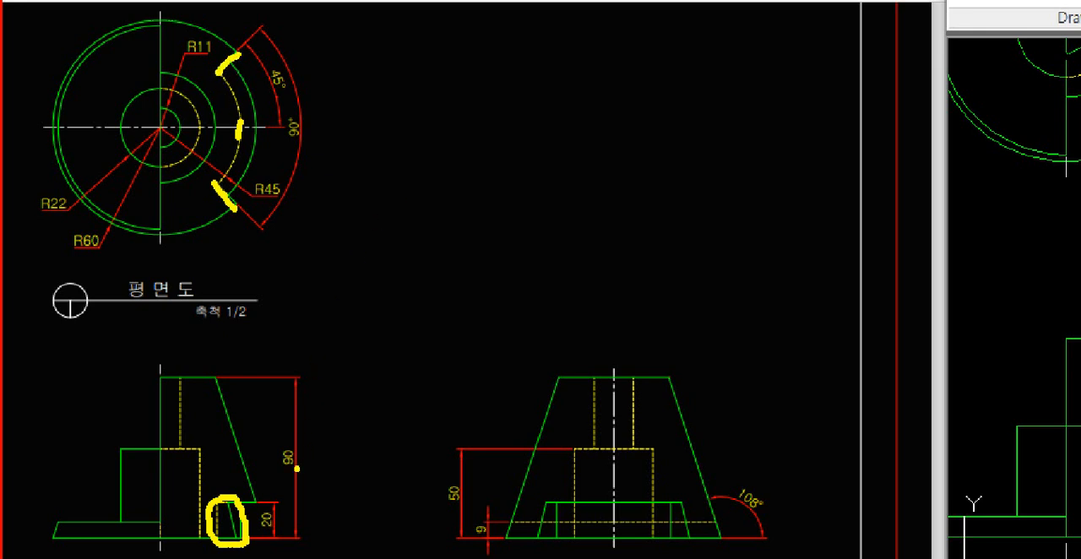
left_click_drag(247, 503, 689, 504)
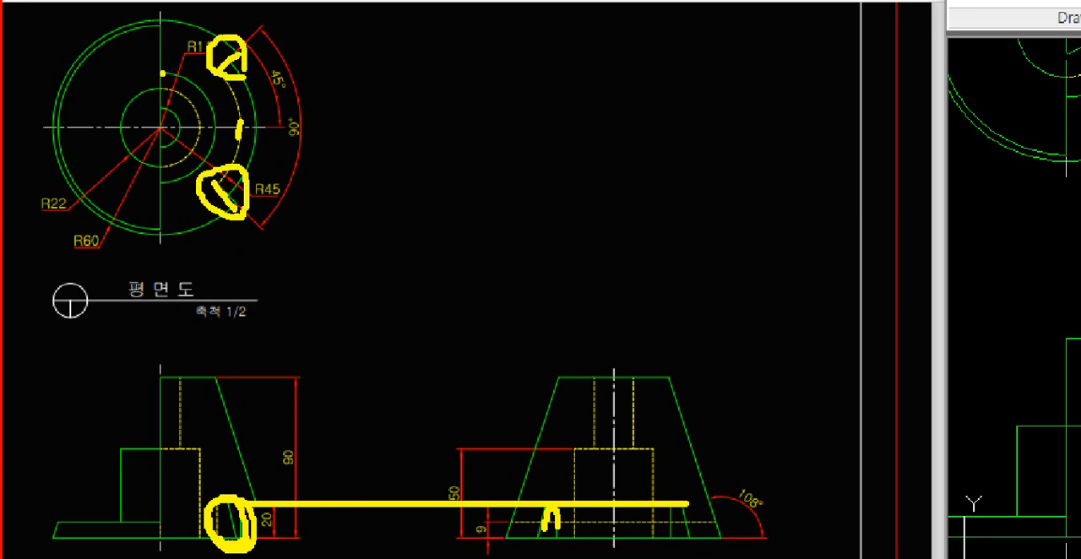
left_click_drag(162, 74, 634, 73)
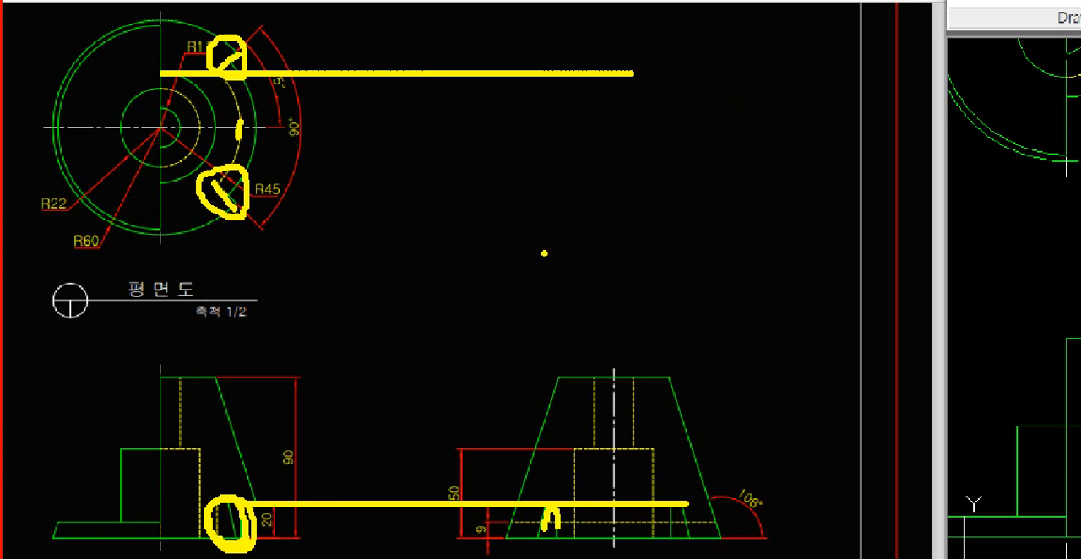
key("Escape")
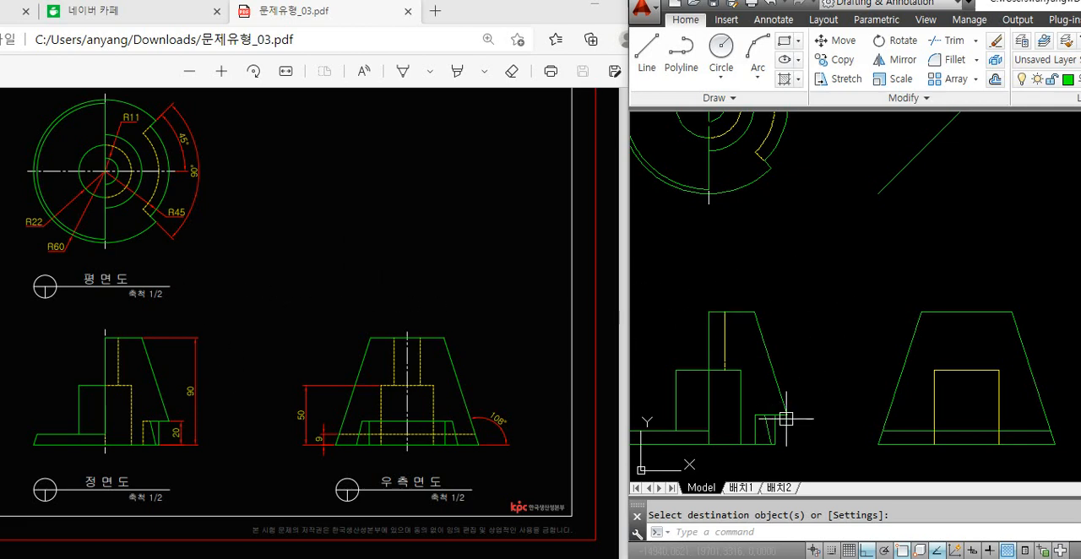
Draw three horizontal projection lines from the lower notch corners in the plan view past the 45-degree line
key("Escape")
type("l")
key("Return")
middle_click_drag(832, 298, 803, 318)
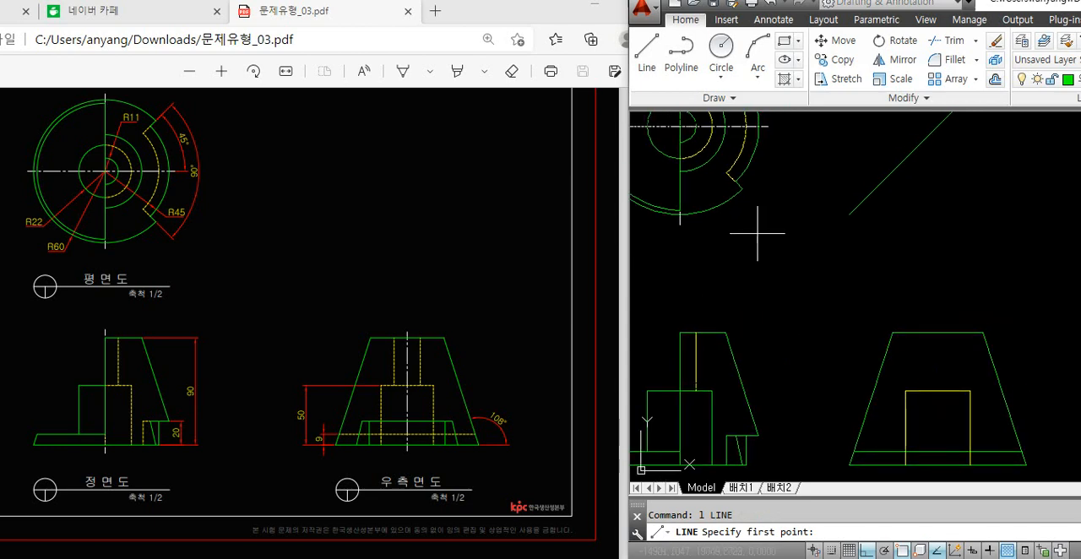
left_click(741, 187)
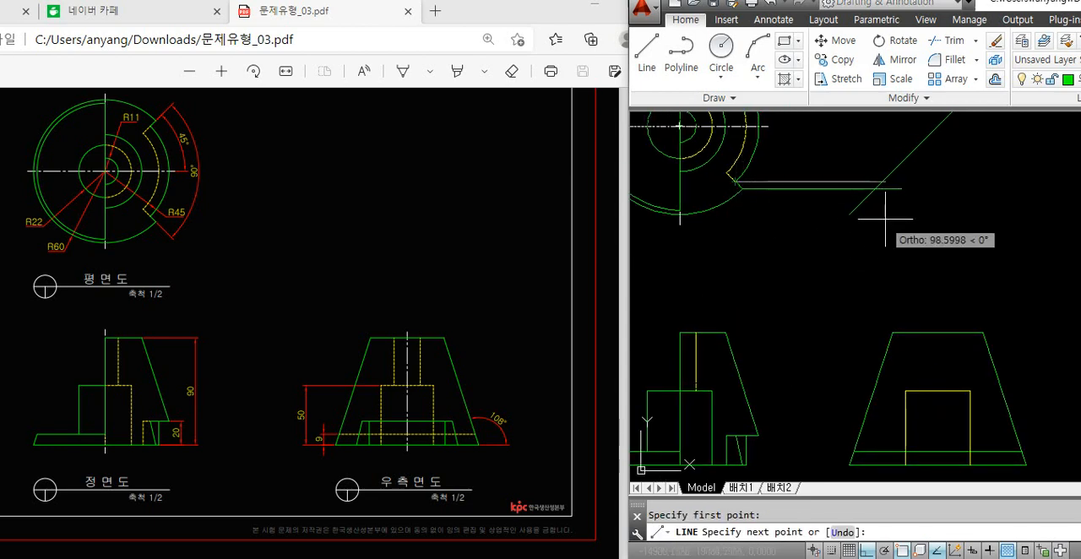
left_click(906, 219)
key("space")
key("space")
left_click(729, 174)
left_click(920, 220)
Draw three vertical projection lines from the 45-degree line's intersections down past the base of the right side view
key("space")
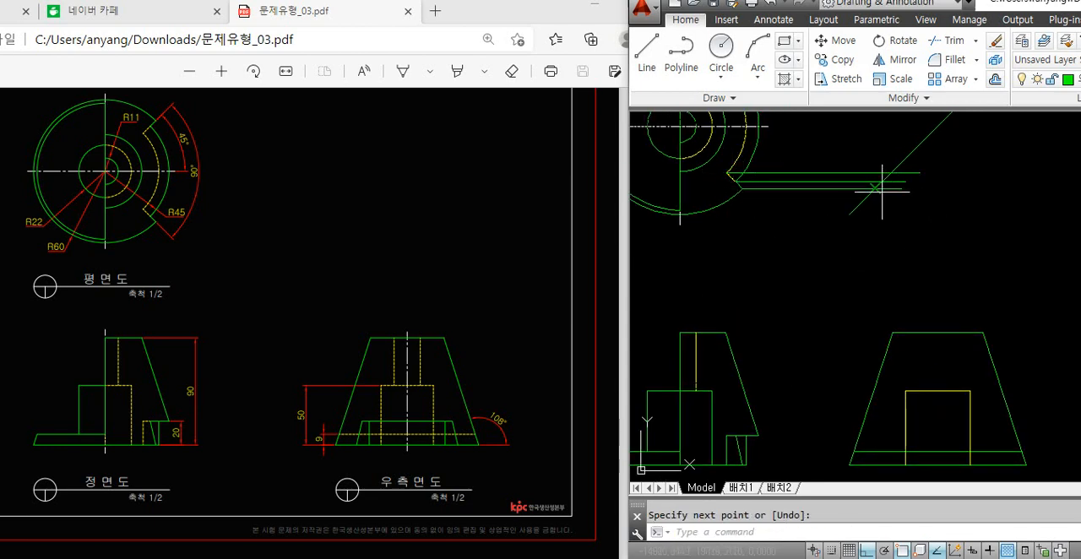
left_click(882, 191)
mouse_move(860, 324)
middle_mouse_down()
mouse_move(850, 251)
mouse_move(860, 293)
middle_mouse_up()
left_click(828, 428)
key("space")
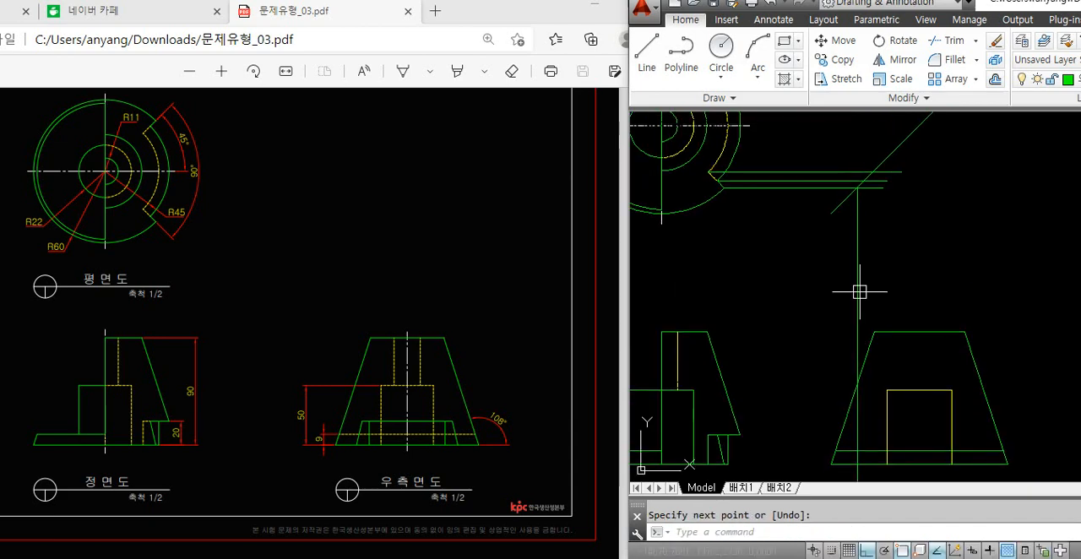
key("space")
left_click(866, 181)
mouse_move(897, 367)
middle_mouse_down()
mouse_move(874, 259)
mouse_move(853, 311)
middle_mouse_up()
left_click(853, 395)
key("space")
key("space")
left_click(851, 148)
middle_click_drag(862, 377, 863, 298)
left_click(871, 397)
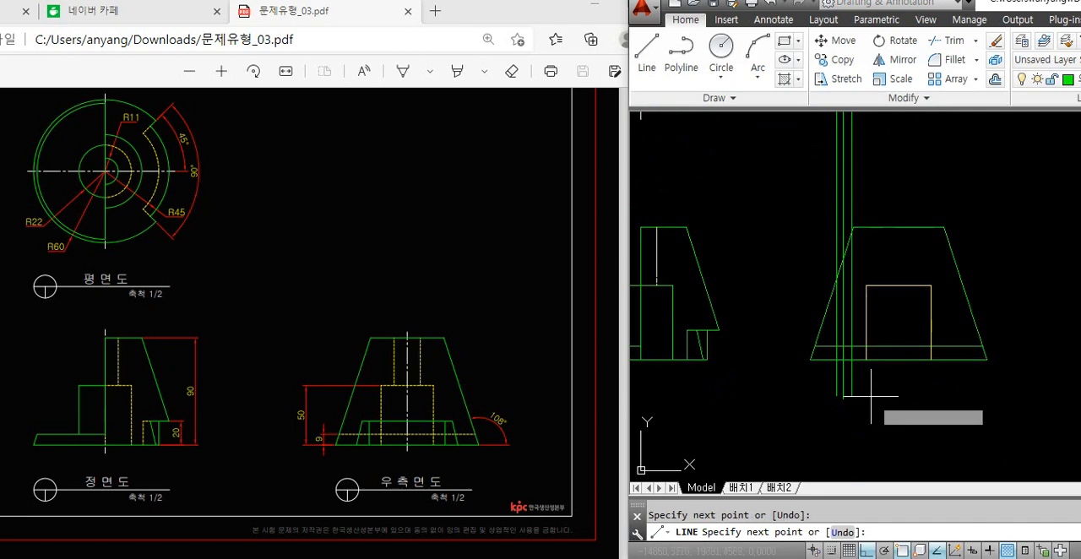
key("space")
Offset the right side view's base line upward by 20 for the notch's top edge
scroll(862, 375, "up", 4)
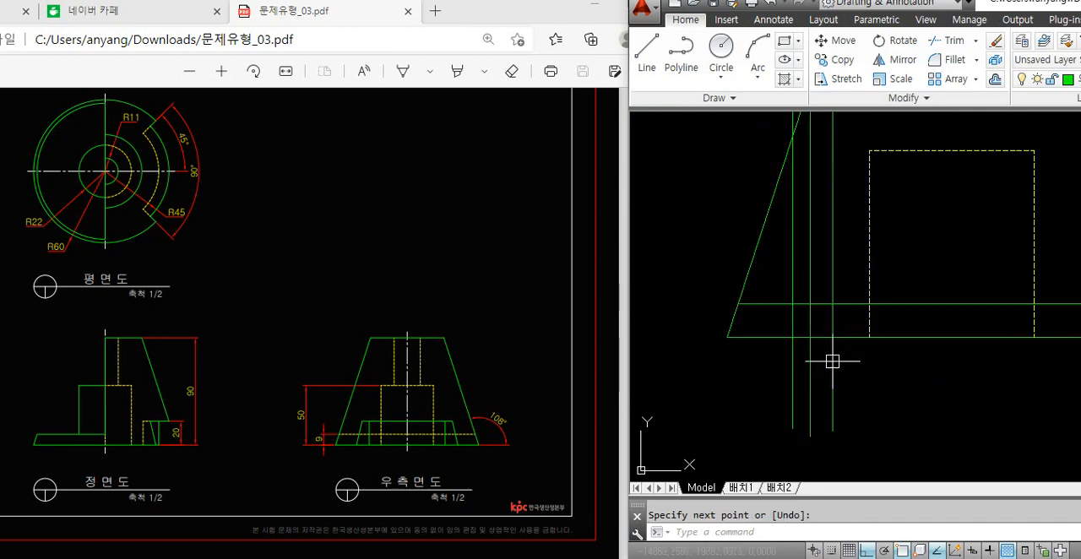
type("o")
key("space")
type("20")
key("space")
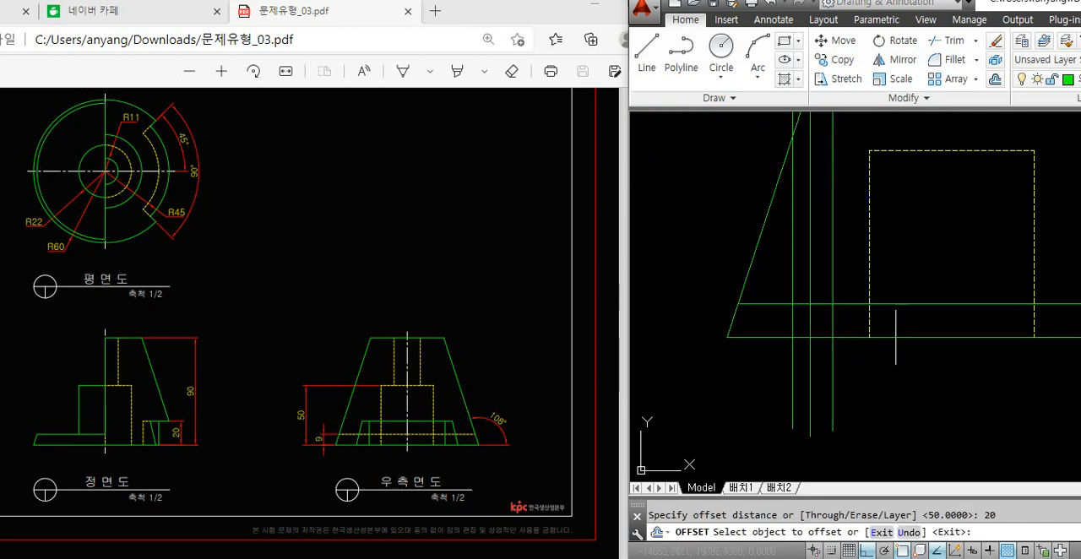
left_click(896, 336)
left_click(869, 285)
key("space")
Draw the notch's sloped edge from the outer projection line at the base to the middle one at the offset line
type("l")
key("space")
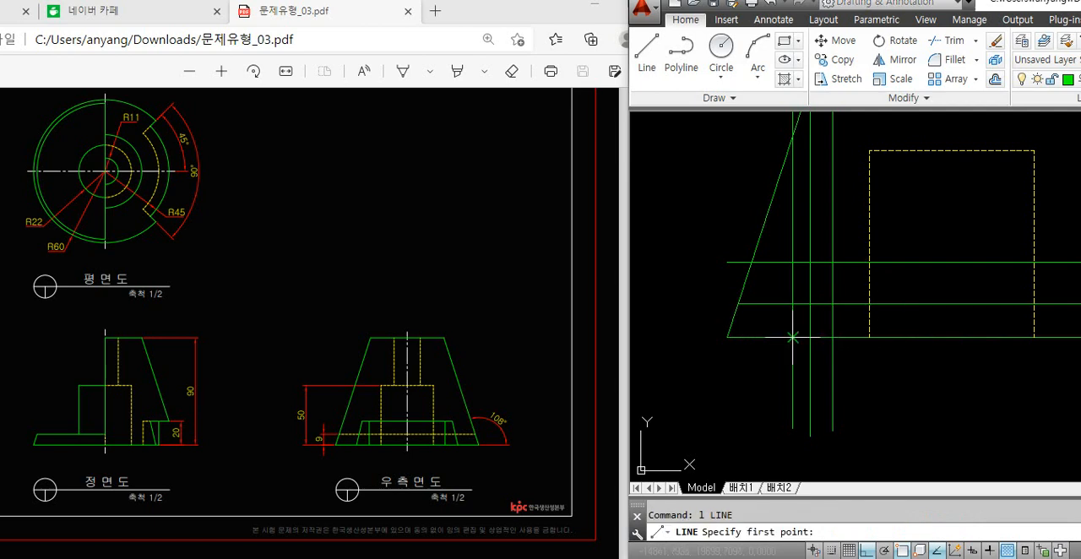
left_click(792, 337)
left_click(810, 263)
key("space")
left_click(798, 311)
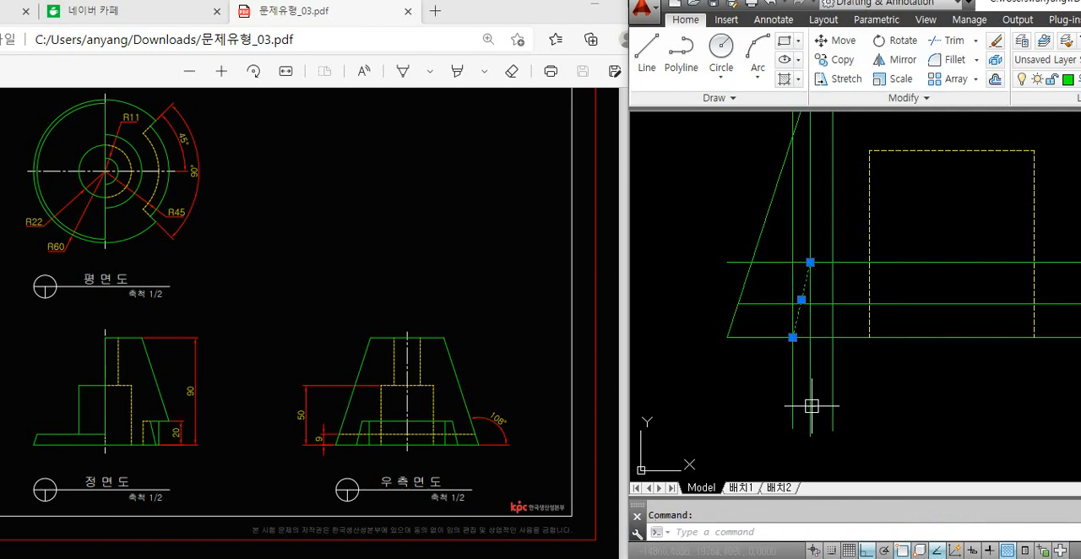
key("Escape")
Trim the projection and offset lines around the sloped notch edge and erase the leftover pieces below and outside it
type("tr")
key("space")
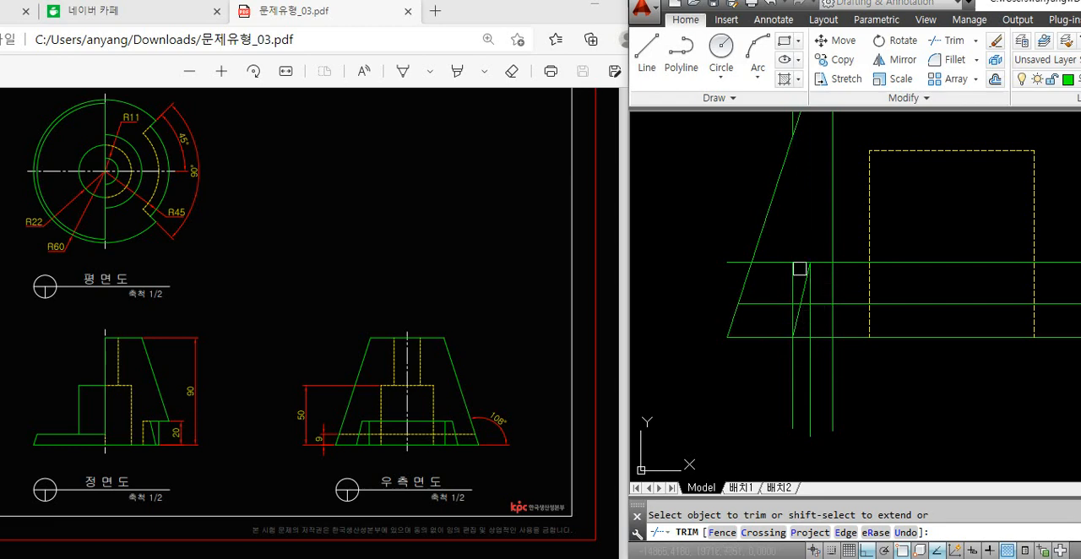
scroll(800, 268, "up", 4)
left_click(800, 257)
scroll(801, 261, "down", 2)
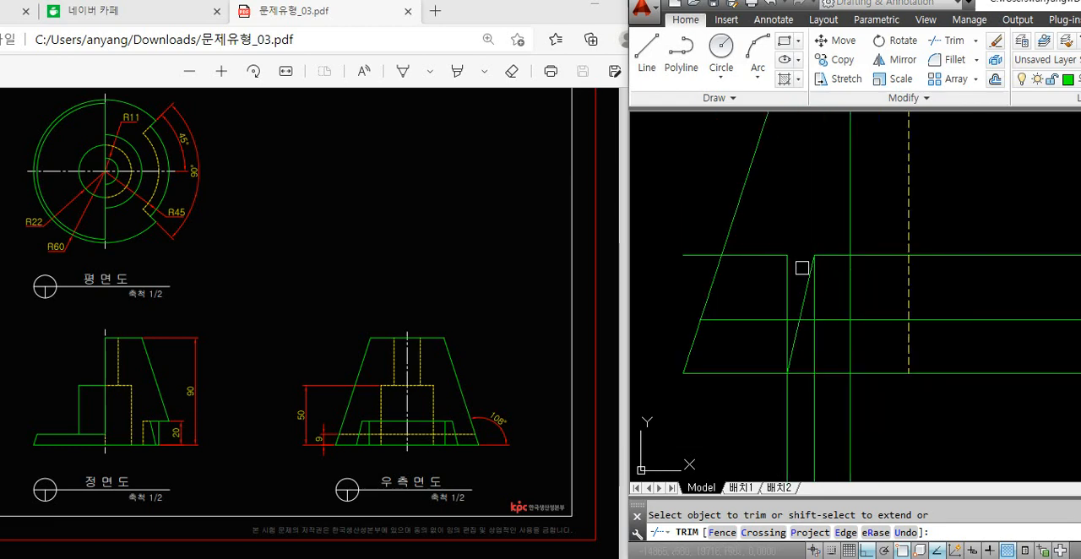
key("space")
left_click(843, 407)
left_click(762, 445)
key("Delete")
left_click(763, 256)
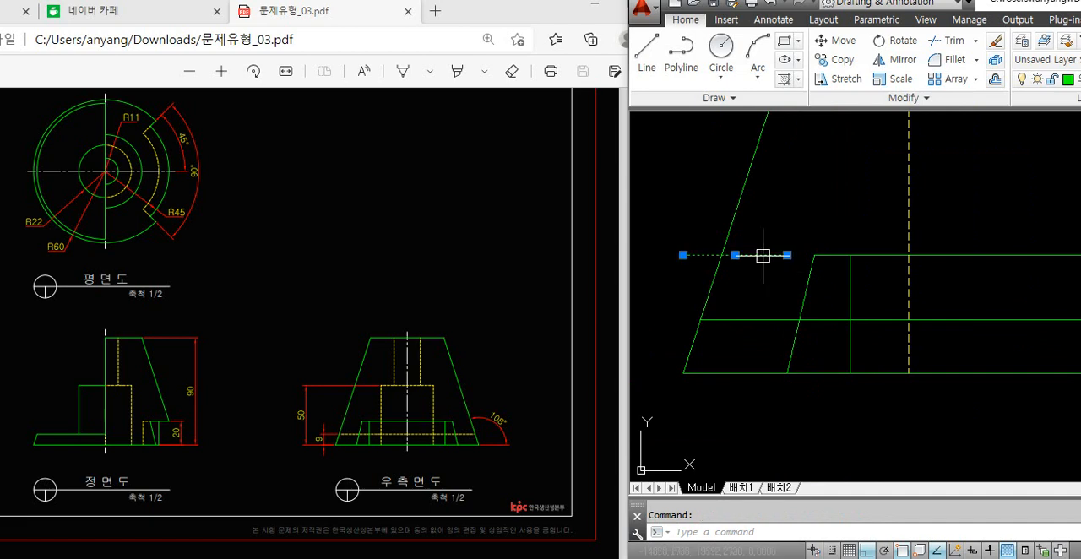
key("Delete")
Compare the notch's outline in the right side view with the notch in the front view
left_click(873, 253)
left_click(888, 370)
left_click(888, 365)
left_click(763, 357)
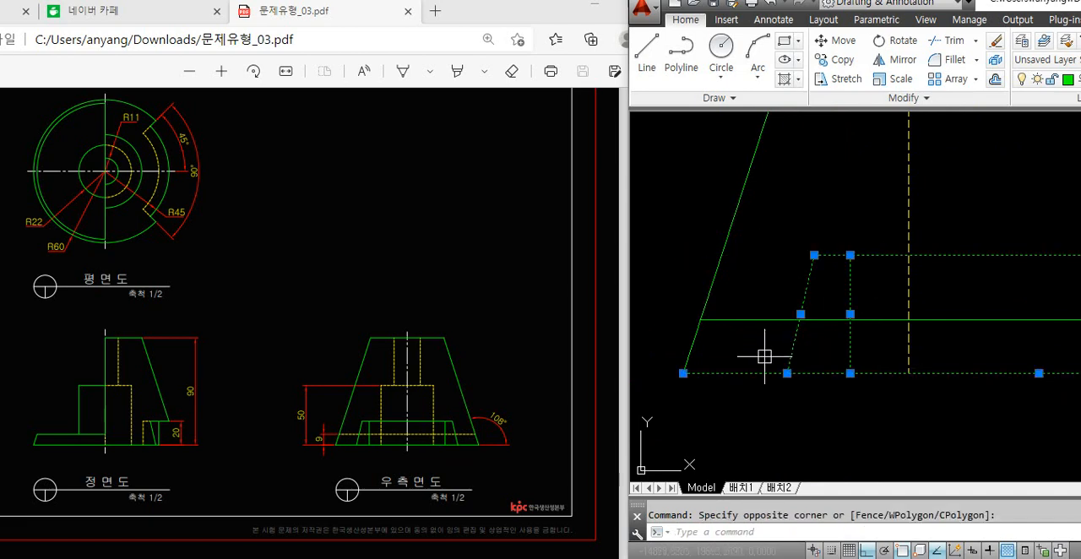
scroll(943, 323, "down", 2)
scroll(796, 360, "down", 2)
middle_click_drag(755, 360, 944, 333)
left_click(824, 311)
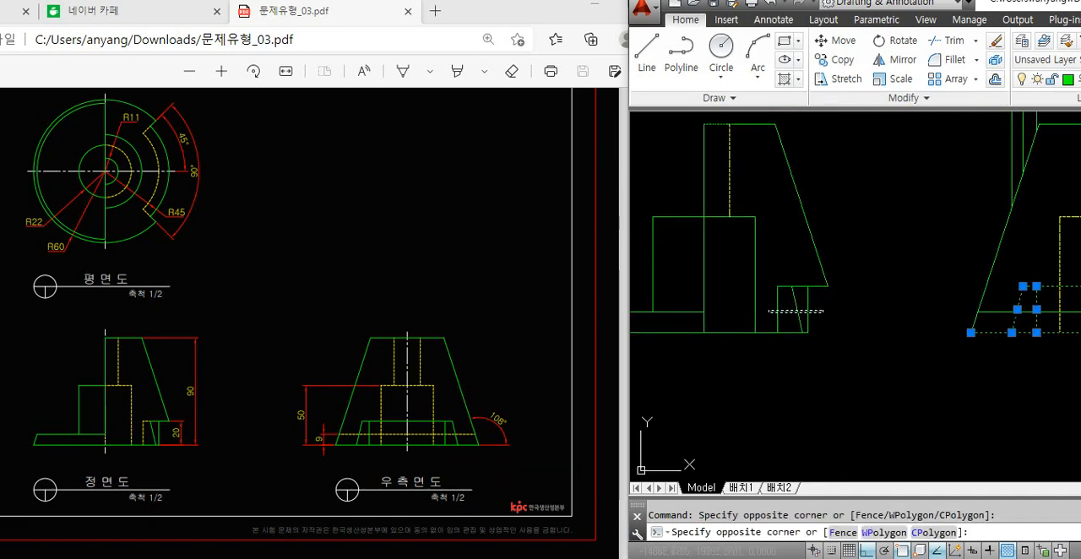
left_click(765, 315)
scroll(794, 347, "down", 2)
scroll(811, 348, "down", 2)
key("Escape")
scroll(900, 367, "up", 4)
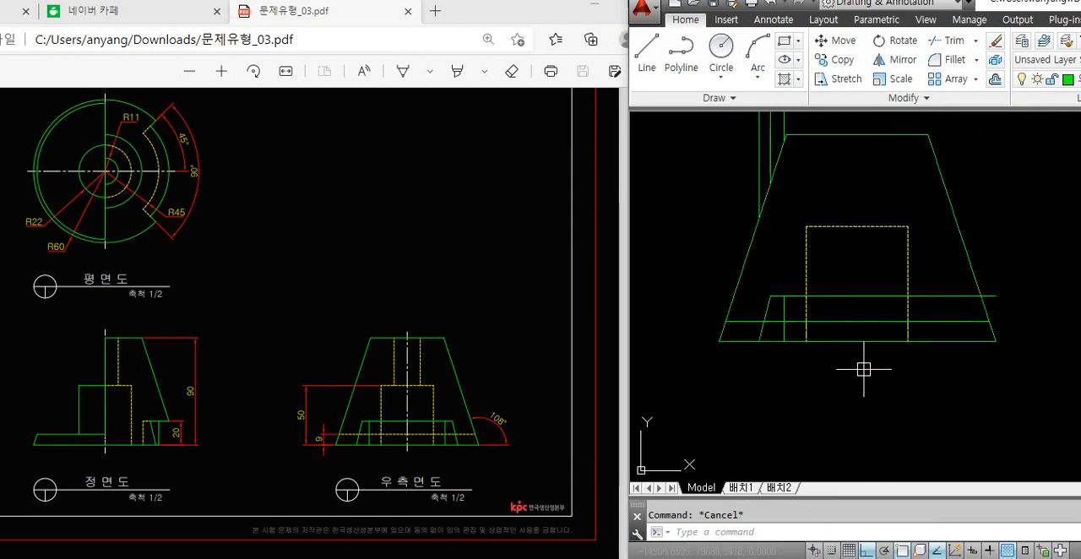
Mirror the notch's sloped and vertical edges about the right side view's vertical centre axis, keeping the originals
type("mi")
key("Return")
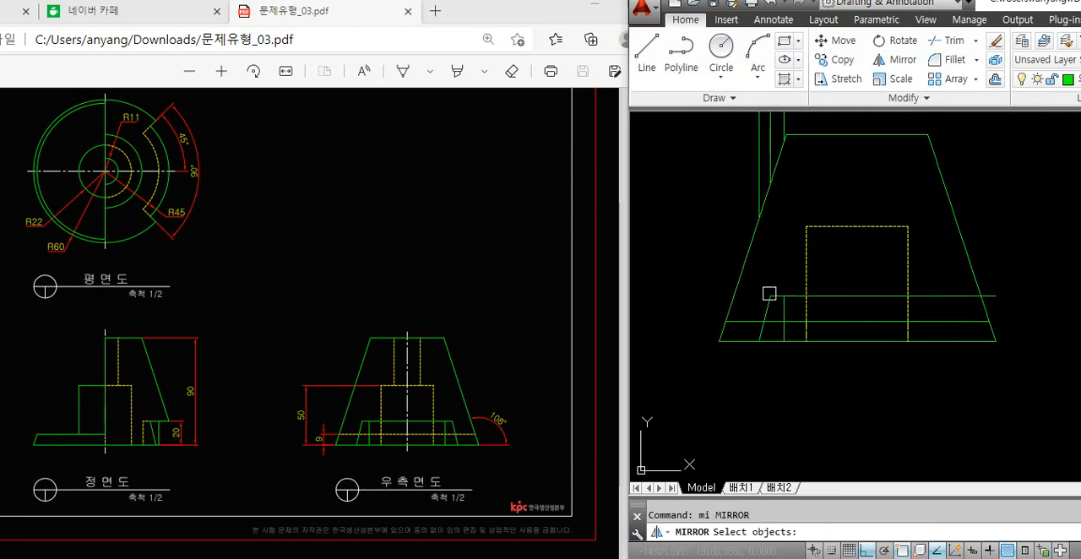
left_click(758, 282)
left_click(789, 356)
key("Return")
left_click(857, 227)
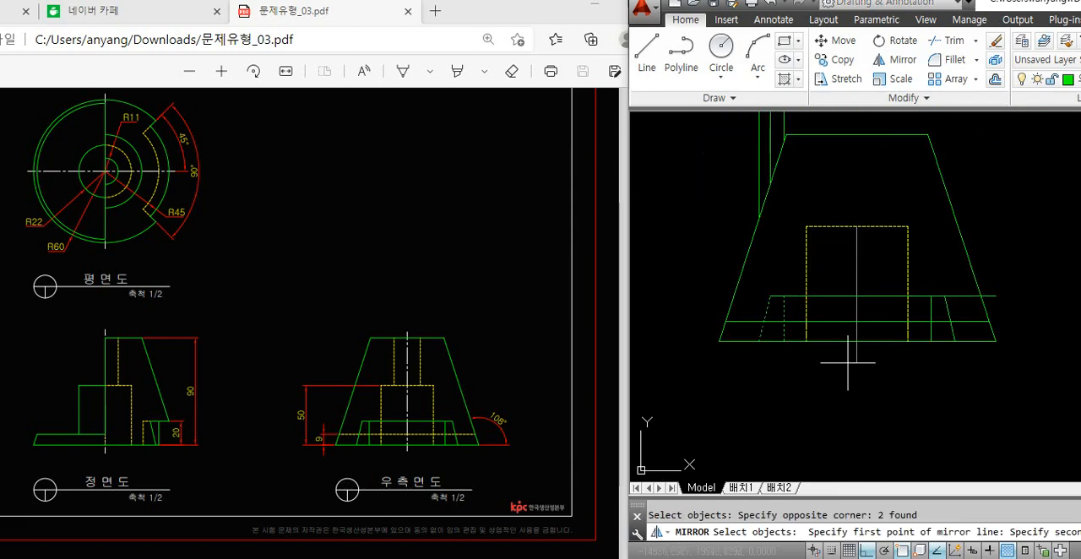
left_click(851, 372)
key("Return")
Trim the notch's top edge where it extends beyond the mirrored sloped edge
type("tr")
key("Return")
key("Return")
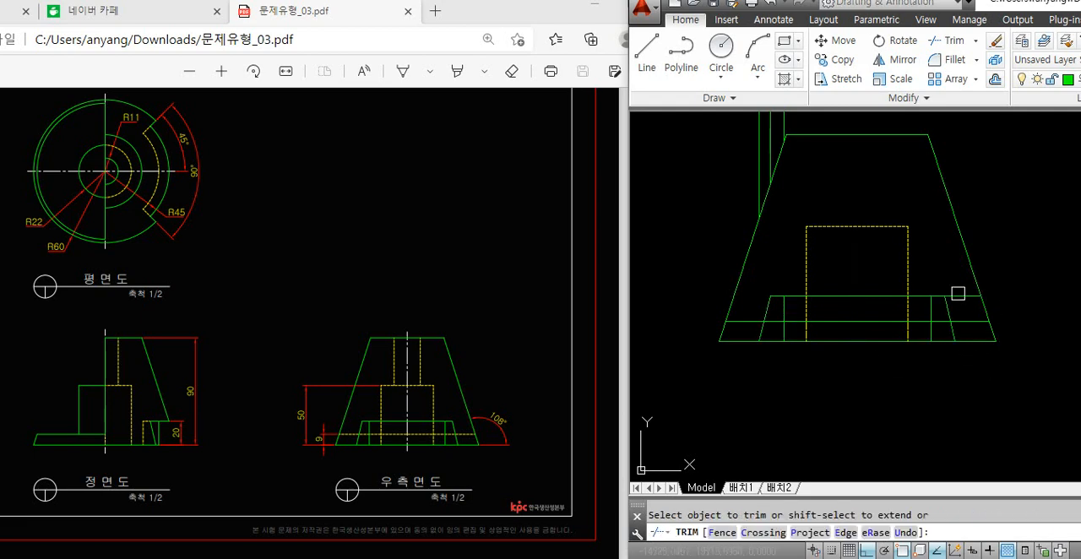
key("Return")
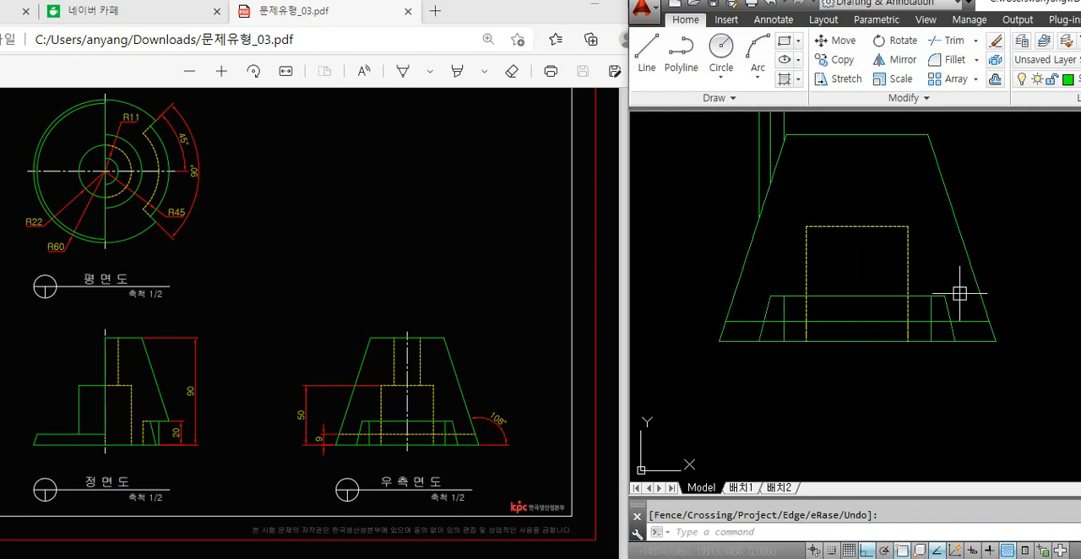
Match the low horizontal line across the right side view to the hidden-line properties of the block's vertical edge
type("ma")
key("Return")
left_click(908, 270)
left_click(889, 321)
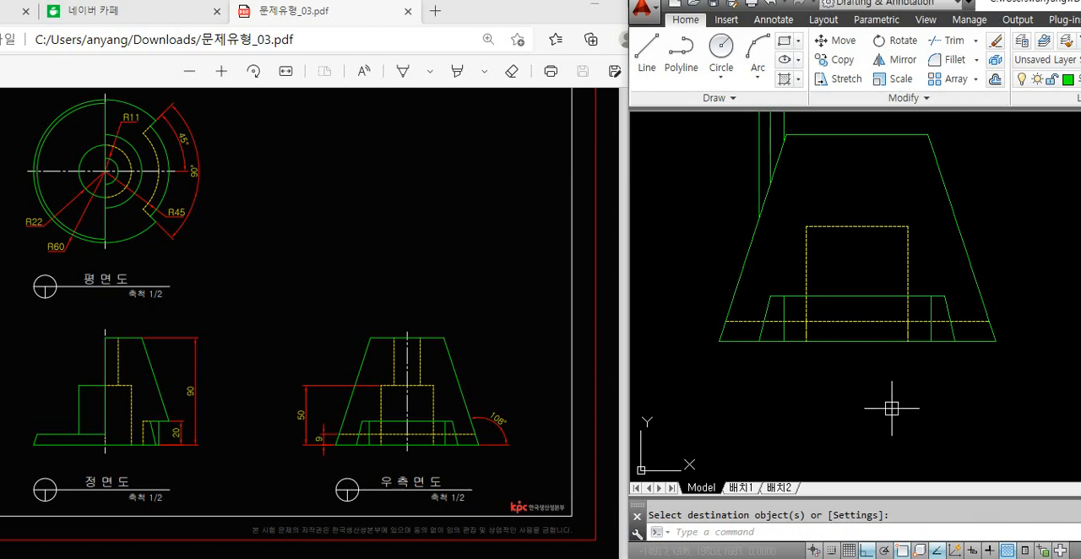
Erase the vertical and horizontal projection lines between the plan view, the 45-degree line and the right side view
scroll(886, 378, "down", 2)
mouse_move(886, 378)
middle_mouse_down()
mouse_move(907, 393)
mouse_move(890, 393)
middle_mouse_up()
scroll(887, 392, "down", 2)
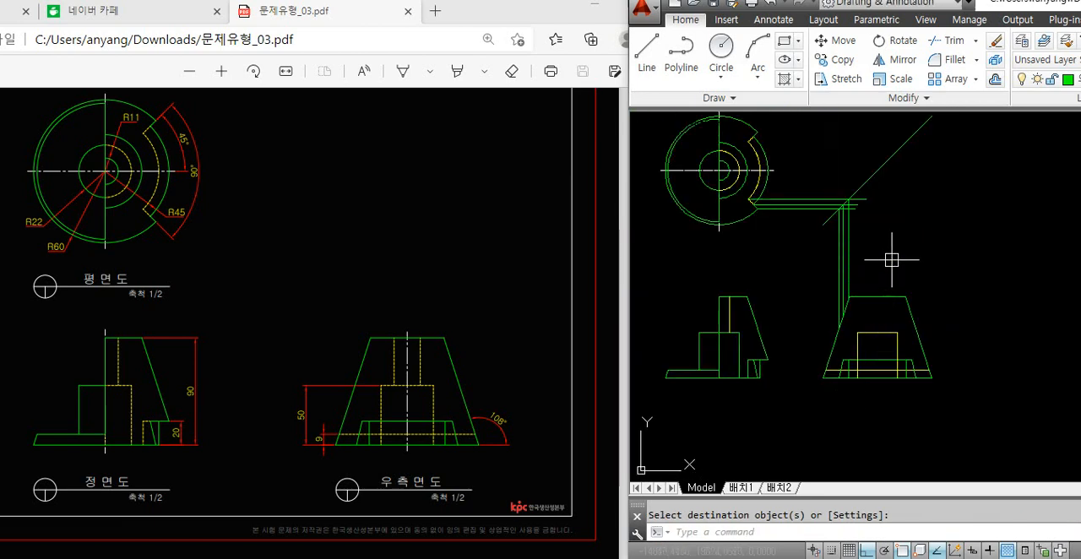
left_click_drag(893, 260, 823, 242)
key("Delete")
left_click_drag(821, 191, 797, 231)
key("Delete")
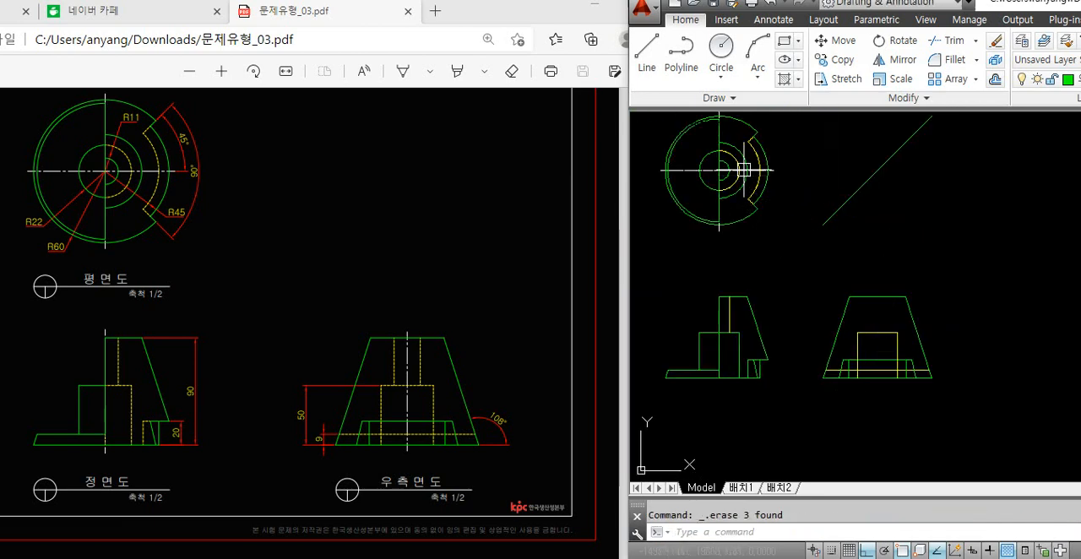
Try to draw horizontal projection lines in the plan view from the notch's lower inner corner and the large inner arc's lower end
scroll(743, 170, "up", 4)
type("l")
key("Return")
left_click(693, 238)
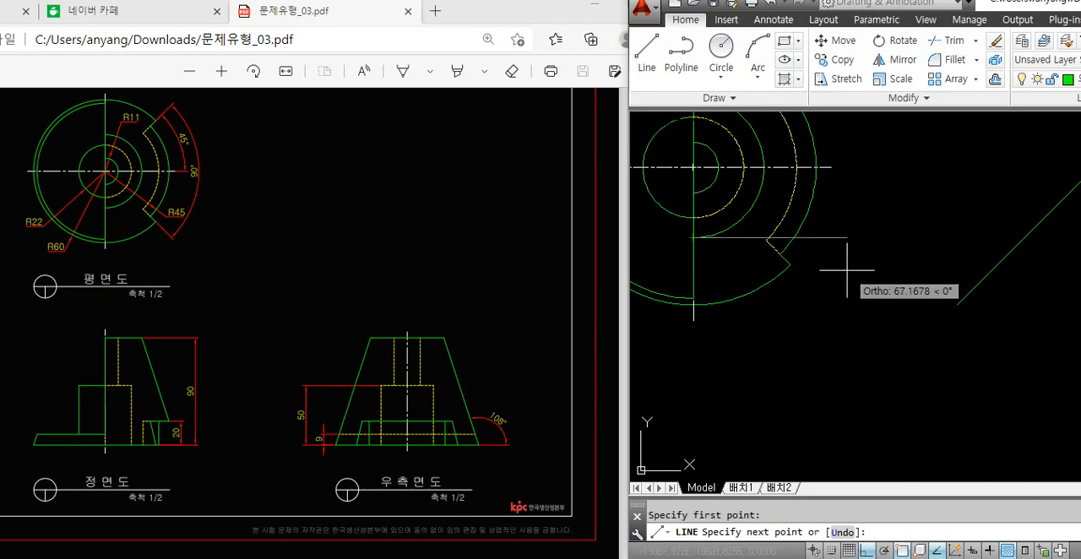
scroll(698, 232, "up", 4)
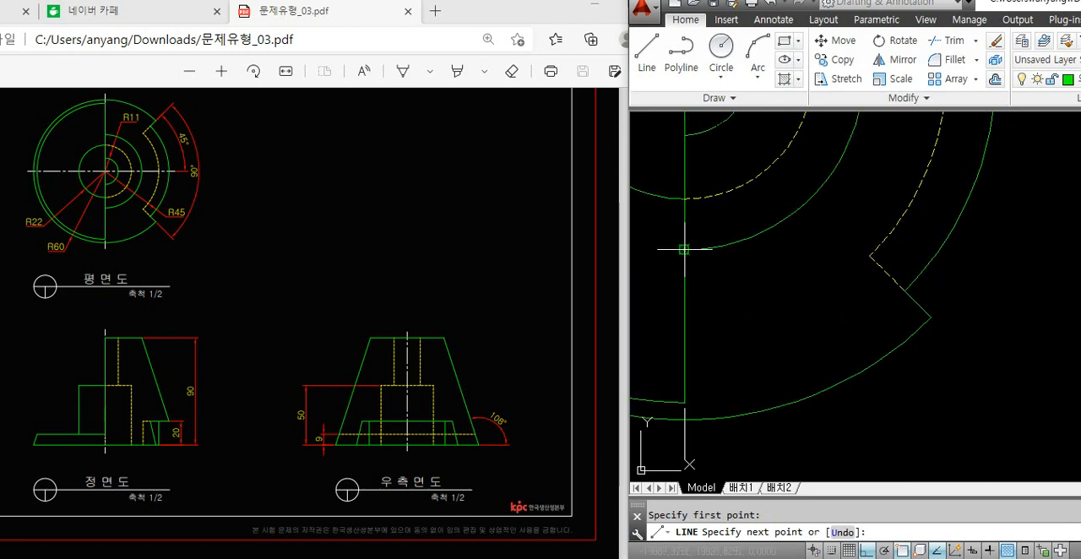
key("space")
key("space")
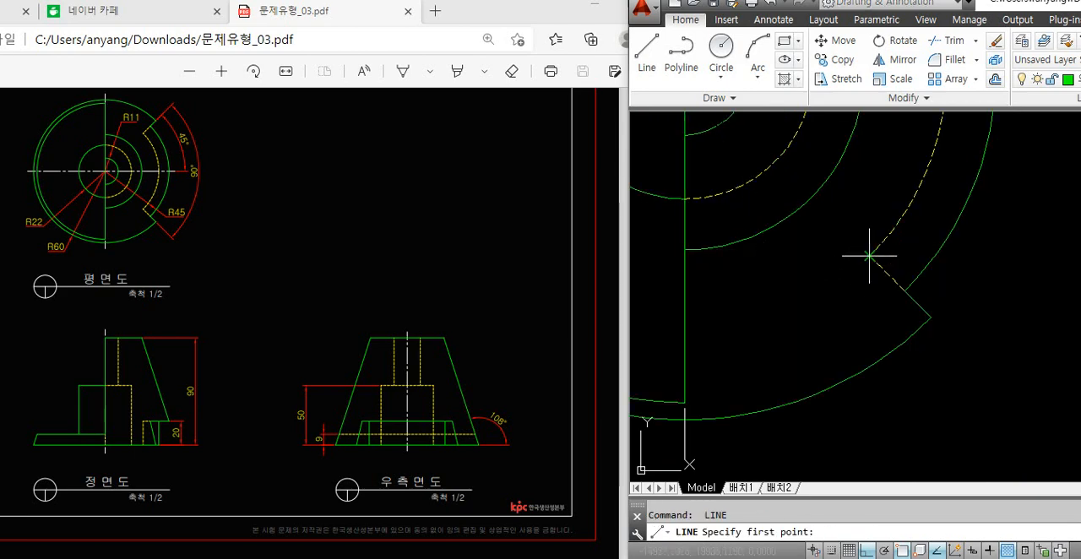
left_click(870, 256)
left_click(769, 282)
key("space")
key("space")
left_click(676, 248)
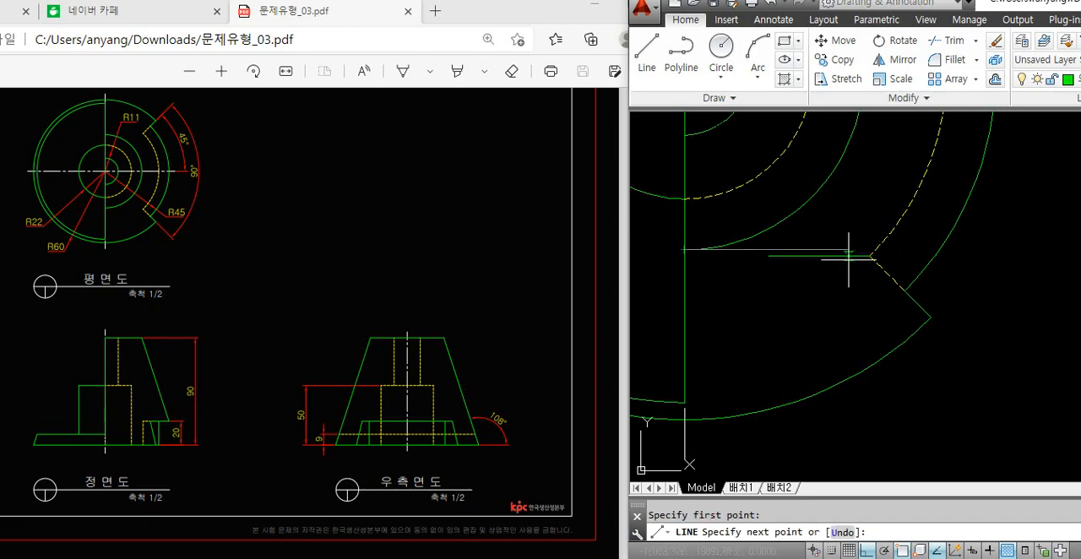
Try projecting a vertical line from the 45-degree line down to the base of the right side view
scroll(844, 253, "down", 4)
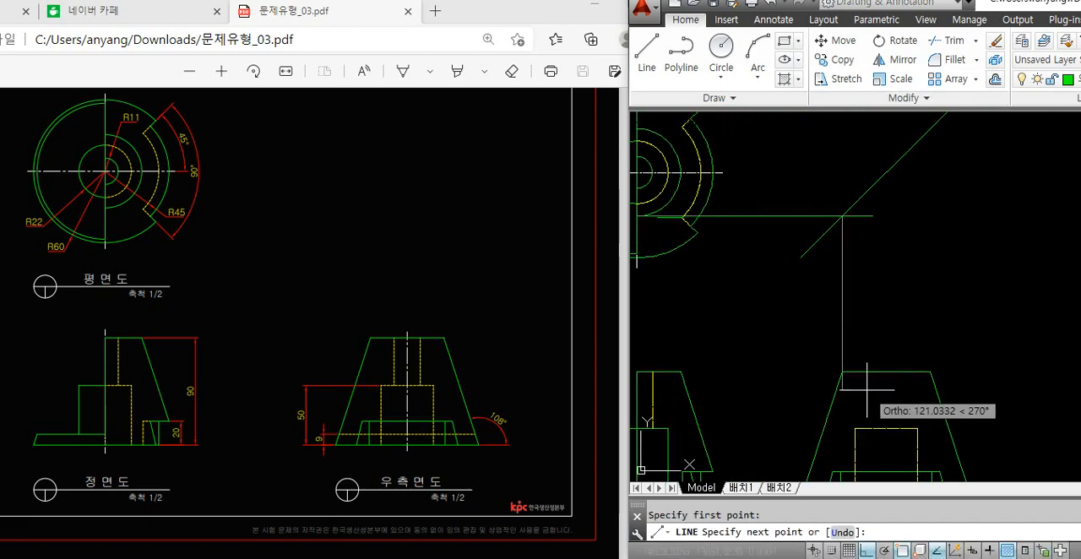
scroll(853, 372, "up", 5)
left_click(815, 415)
key("space")
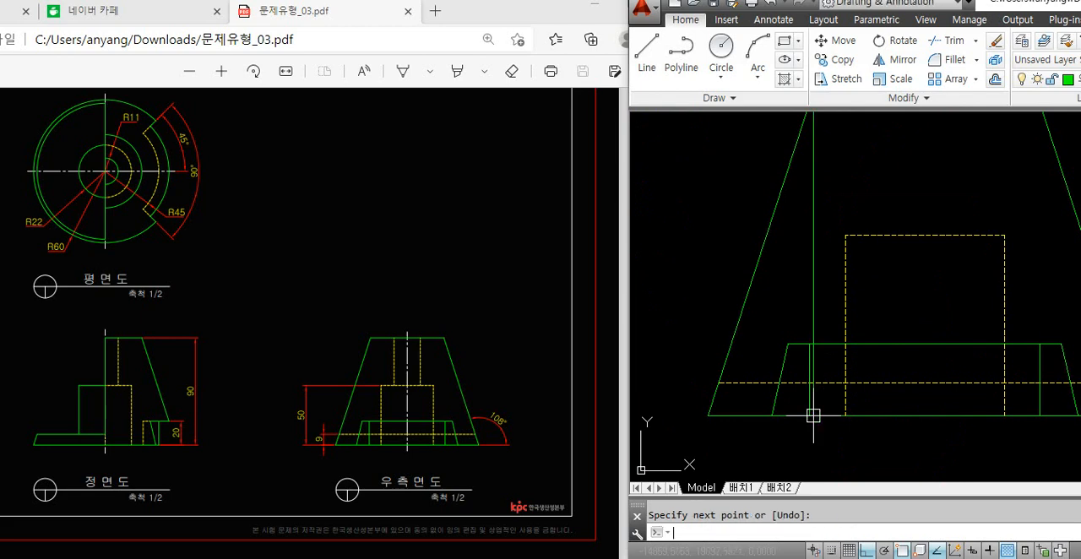
Try to replace the notch's vertical edge in the right side view with the new projection line, erasing the old edge and trimming the projection
left_click(806, 406)
key("Delete")
type("tr")
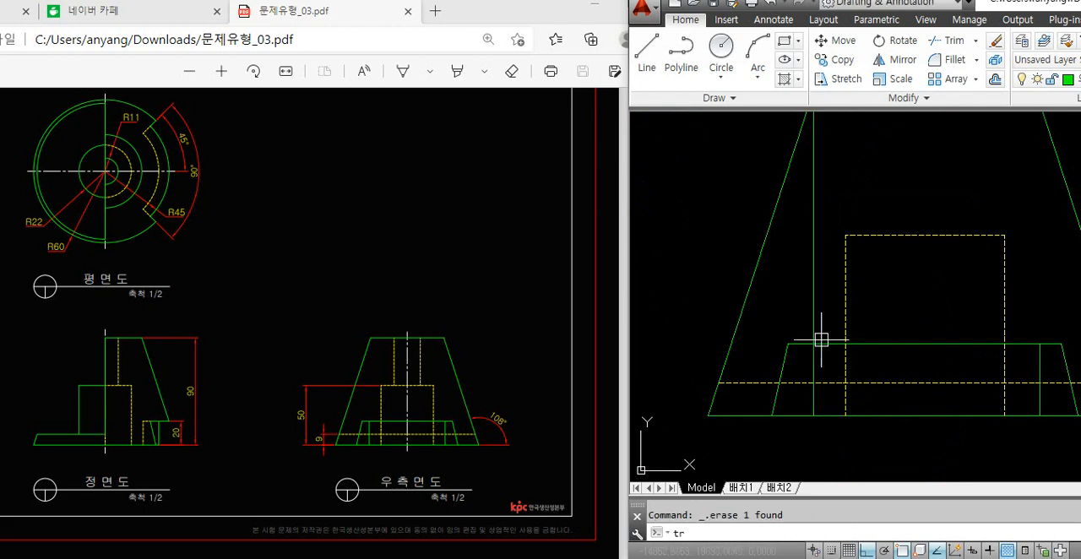
key("space")
key("space")
left_click(814, 326)
Undo the trim, the erased edge and the vertical projection line, and erase the horizontal projection lines from the plan view
key("ctrl+z")
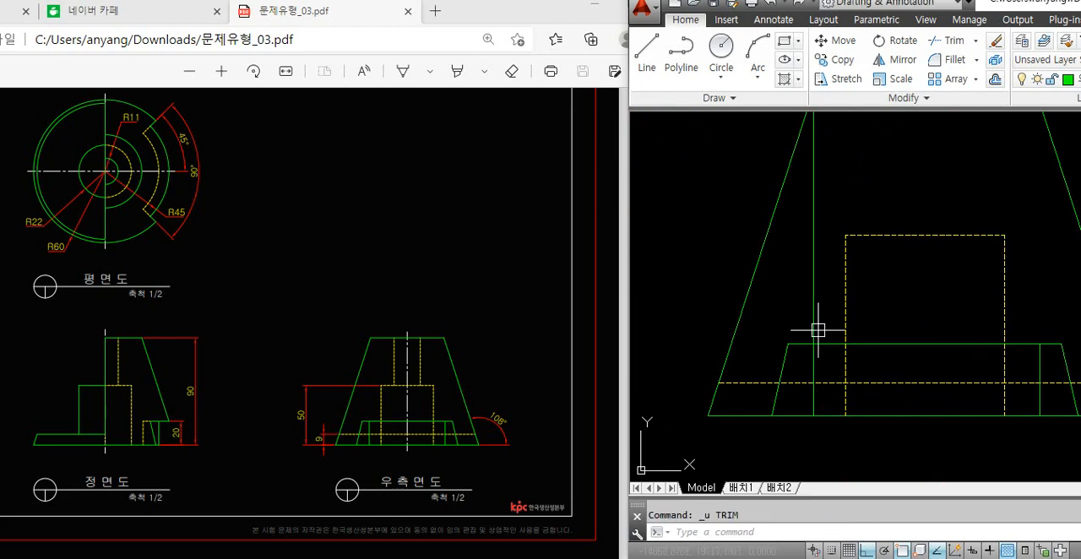
key("ctrl+z")
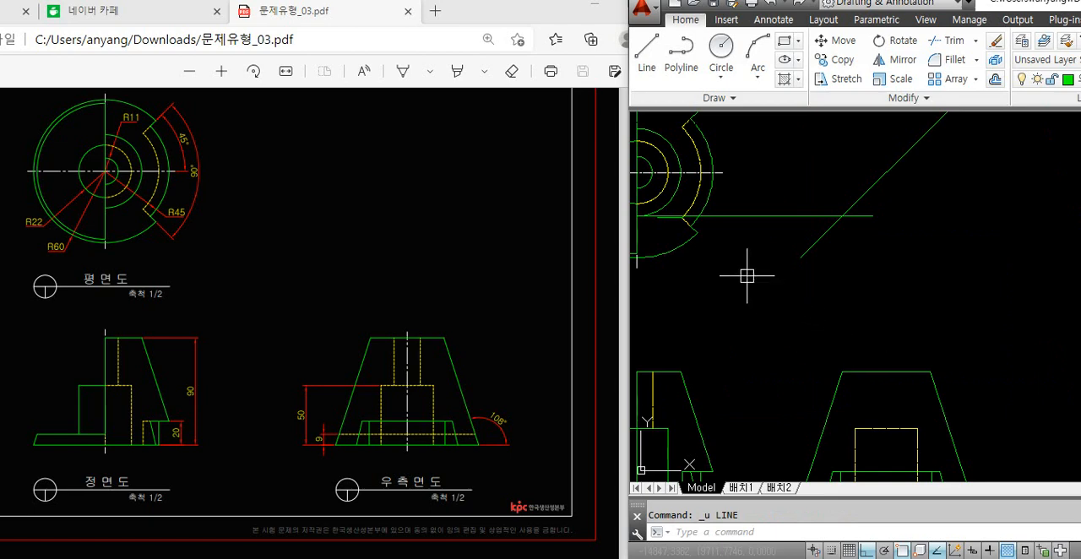
left_click(783, 202)
left_click(765, 239)
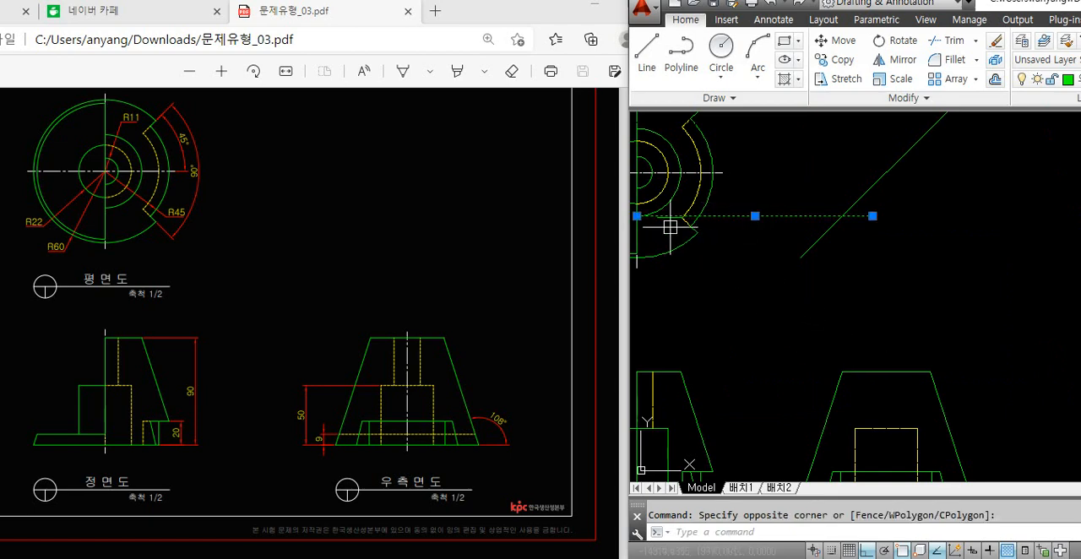
key("Delete")
Draw horizontal projection lines from the lower and upper ends of the plan view's R11 arc to the 45-degree line
middle_click_drag(707, 253, 751, 234)
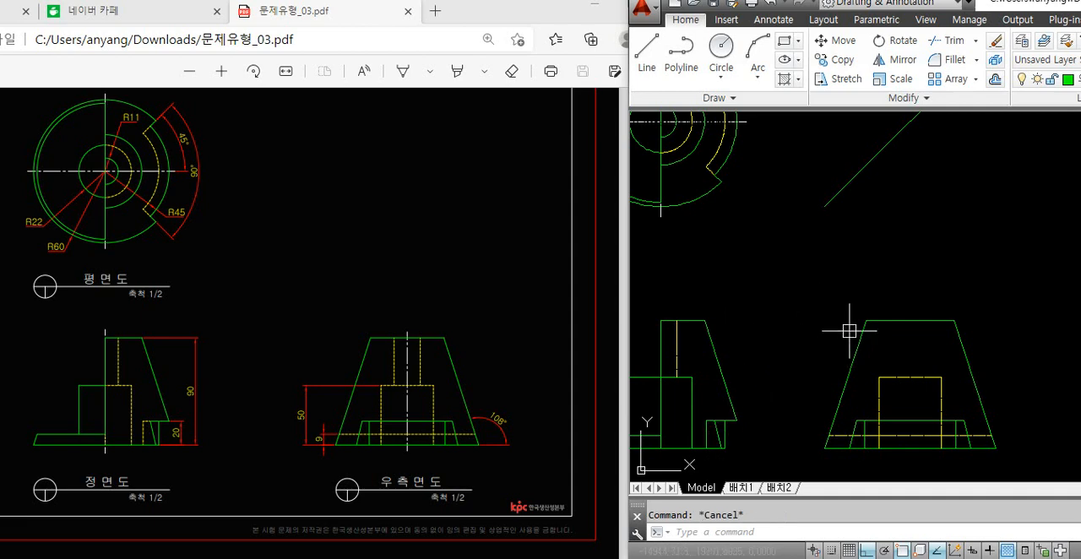
type("l")
key("space")
middle_click_drag(732, 234, 750, 298)
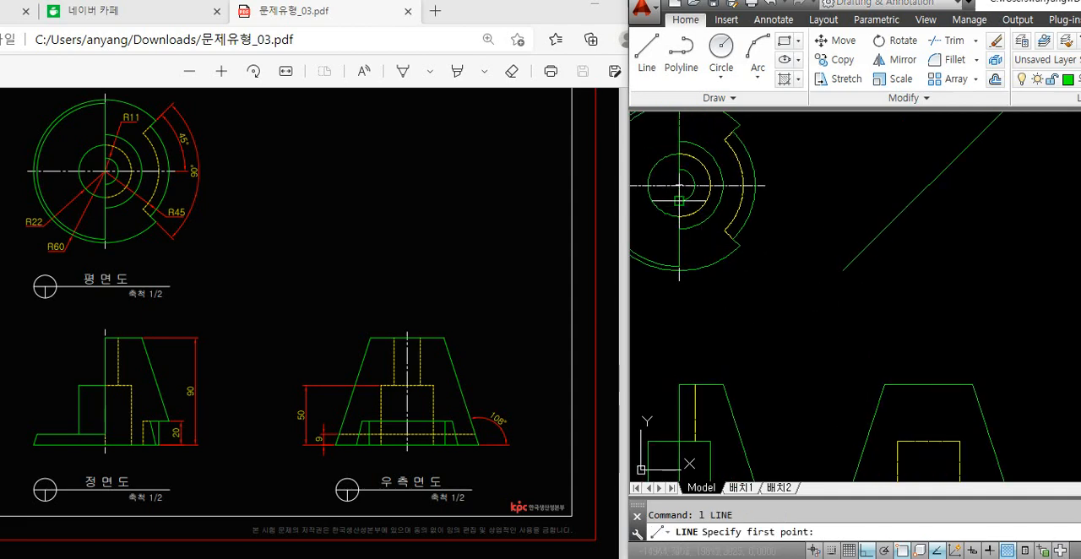
left_click(678, 201)
left_click(919, 201)
key("space")
key("space")
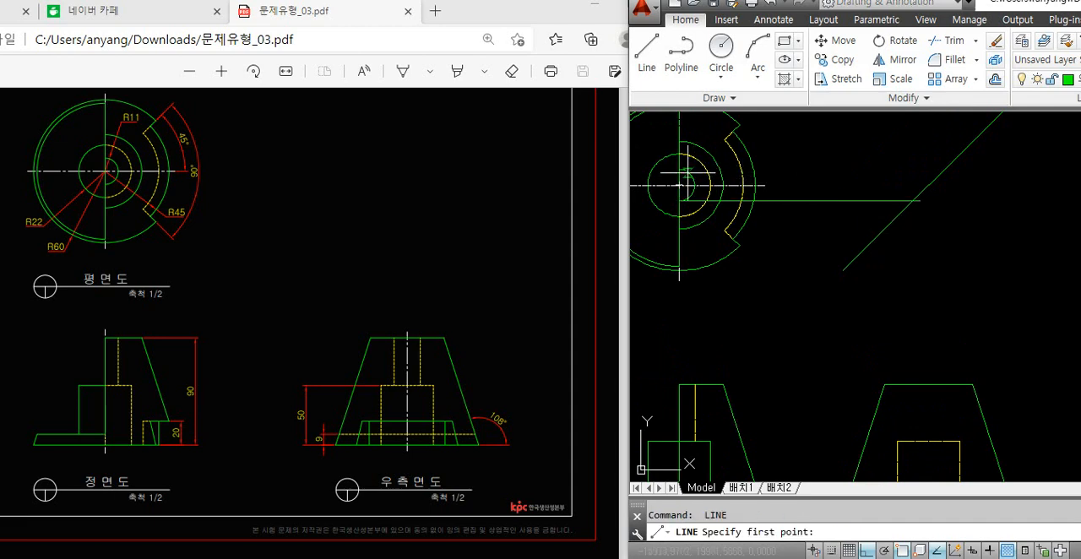
left_click(687, 172)
key("Return")
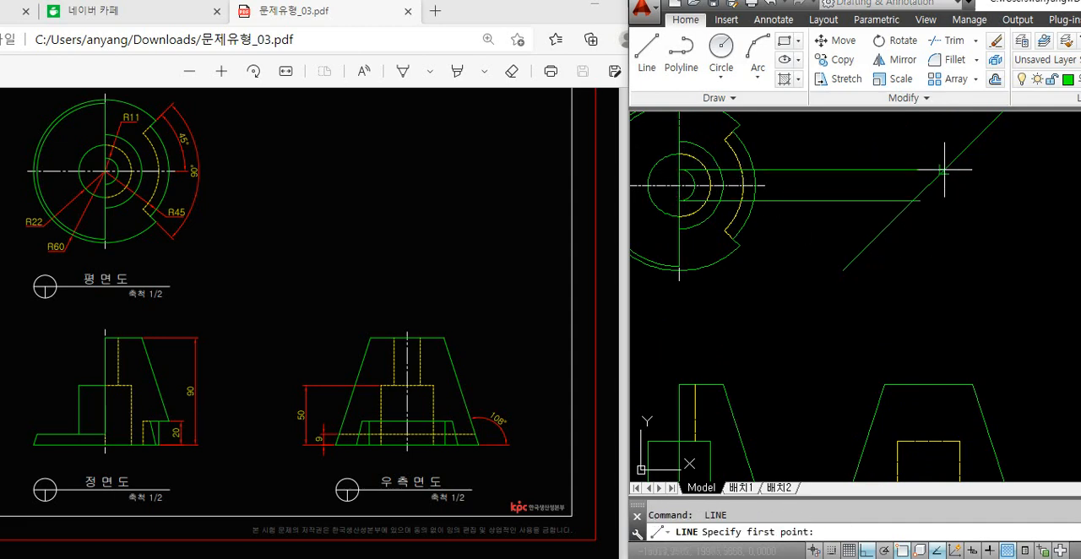
Draw vertical lines from both projection intersections on the 45-degree line down to the hidden block's top edge in the right side view
left_click(945, 171)
left_click(945, 441)
key("Return")
key("Return")
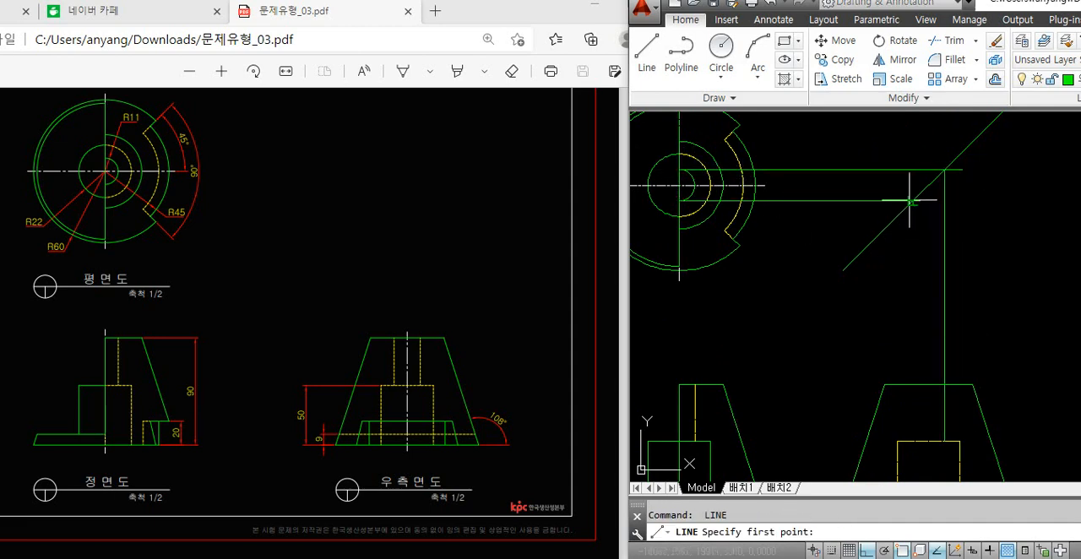
left_click(912, 202)
left_click(912, 441)
Trim the two vertical lines where they extend above the right side view's top edge
key("Return")
type("tr")
key("Return")
key("Return")
left_click(972, 321)
left_click(890, 352)
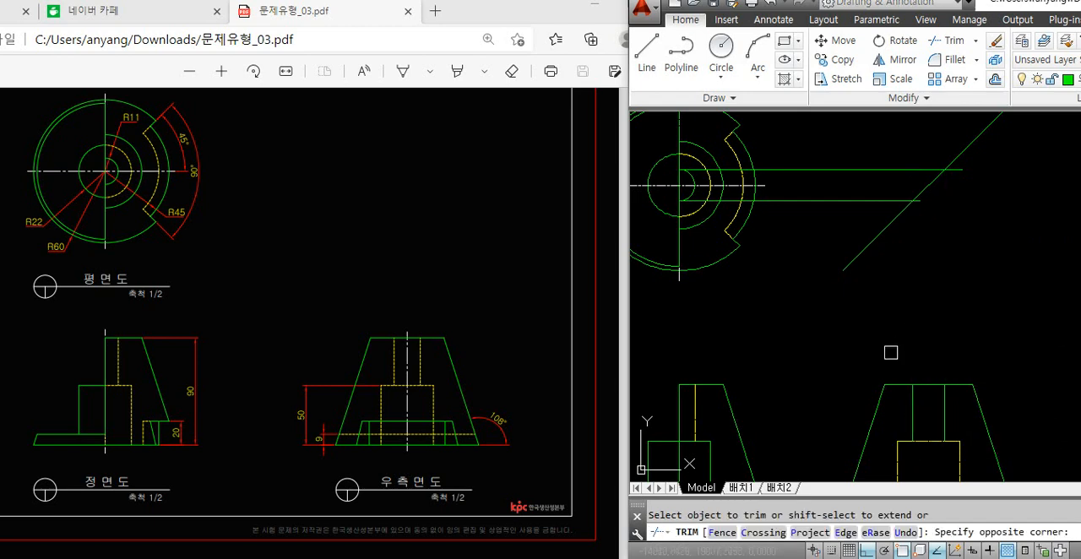
key("Return")
Erase the two horizontal projection lines between the plan view and the 45-degree line
left_click(797, 227)
left_click(787, 150)
key("Delete")
Match the two vertical hole lines in the right side view to the hidden-line properties of the block
middle_click_drag(787, 150, 794, 87)
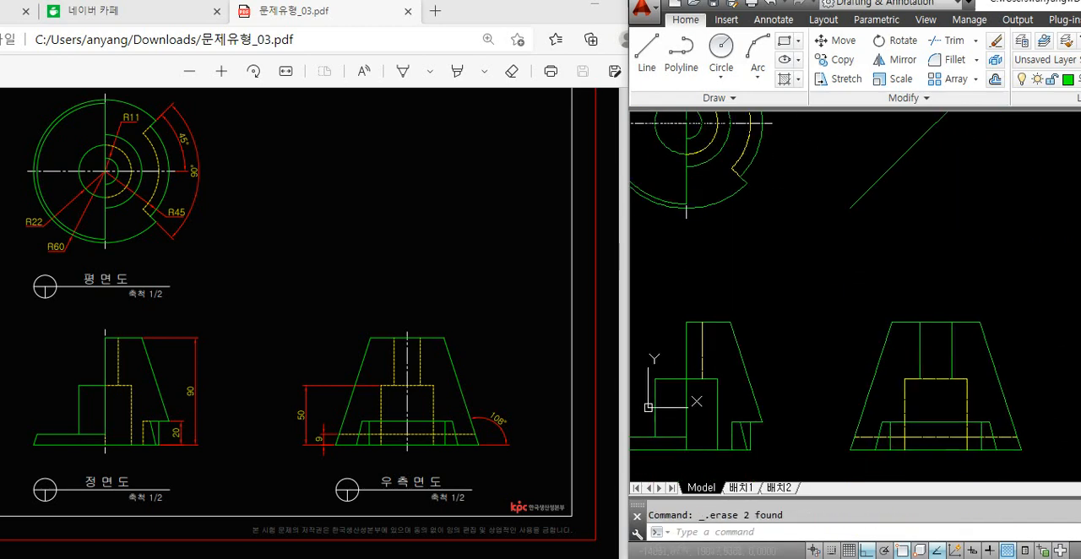
type("ma")
key("Return")
left_click(969, 387)
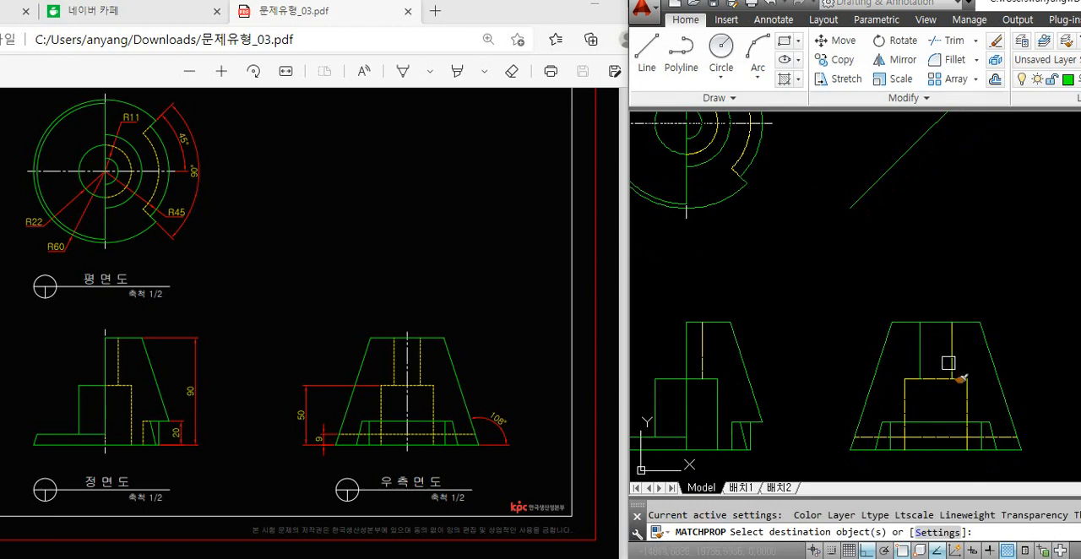
left_click(919, 363)
key("Return")
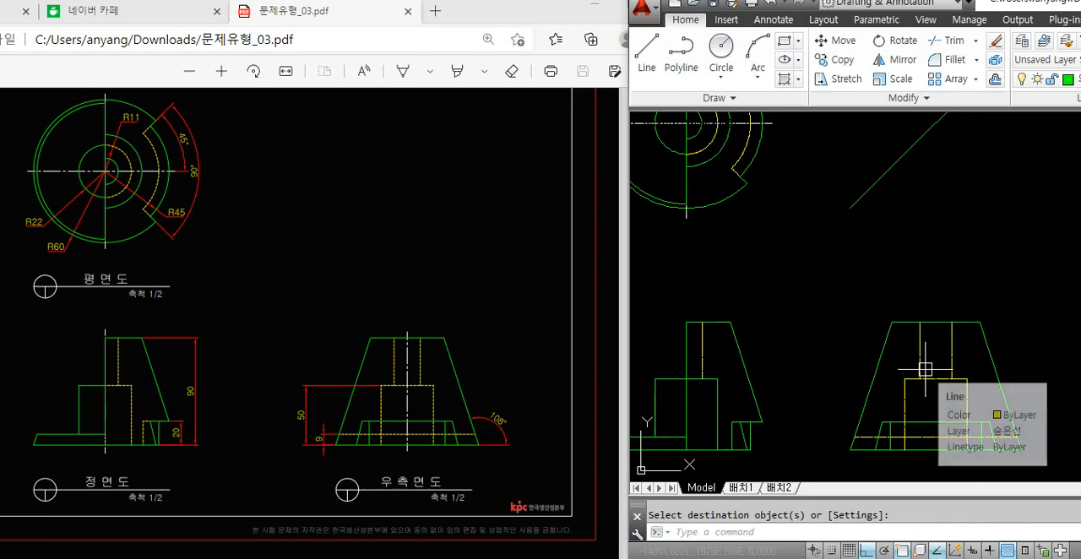
scroll(862, 371, "down", 2)
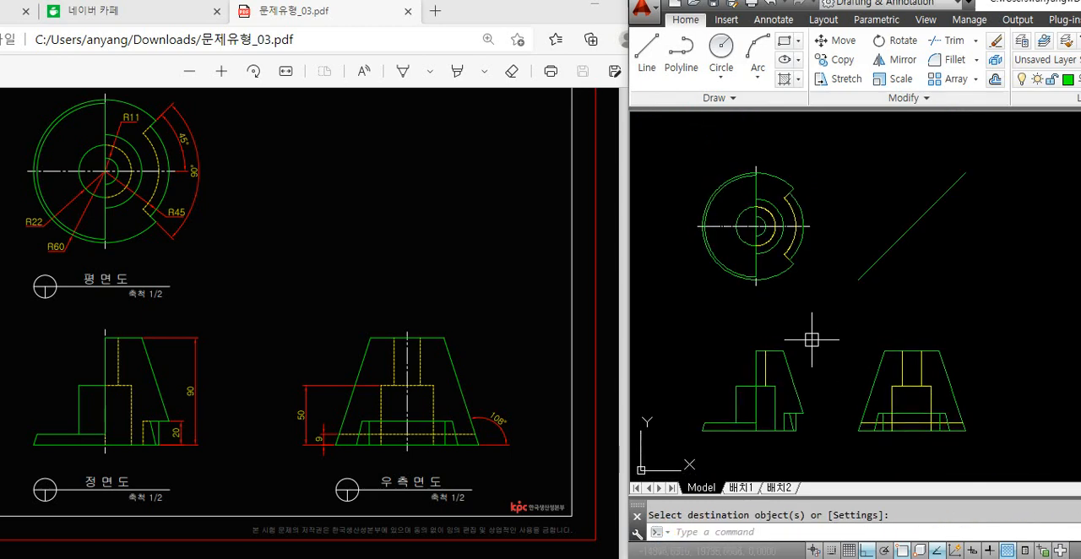
scroll(777, 402, "up", 2)
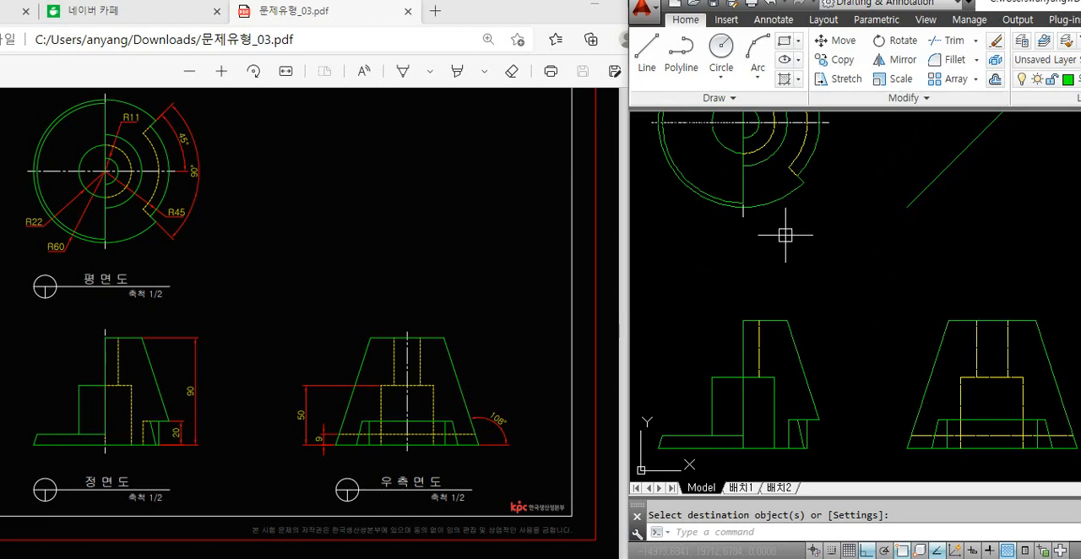
middle_click_drag(785, 236, 786, 245)
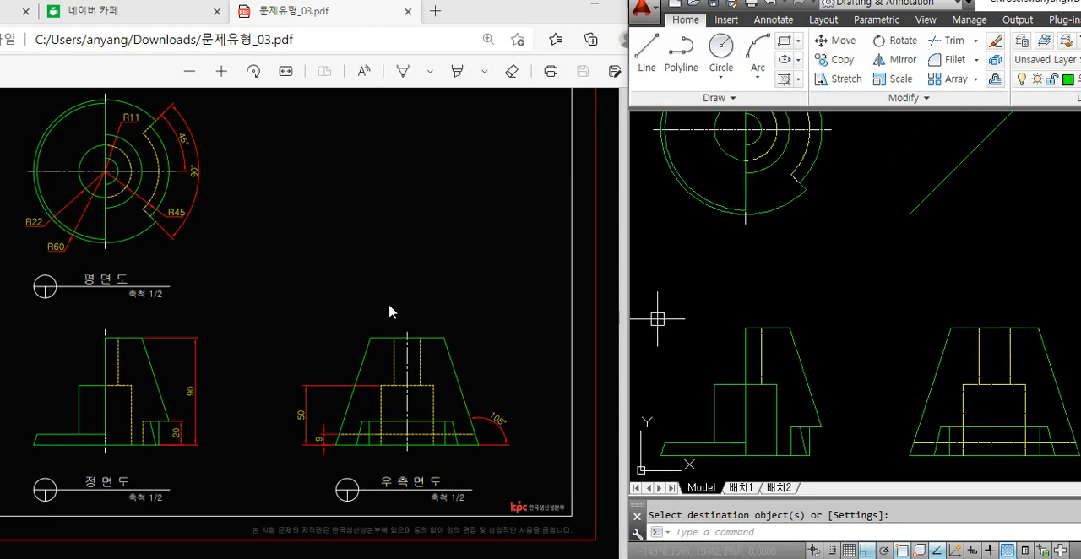